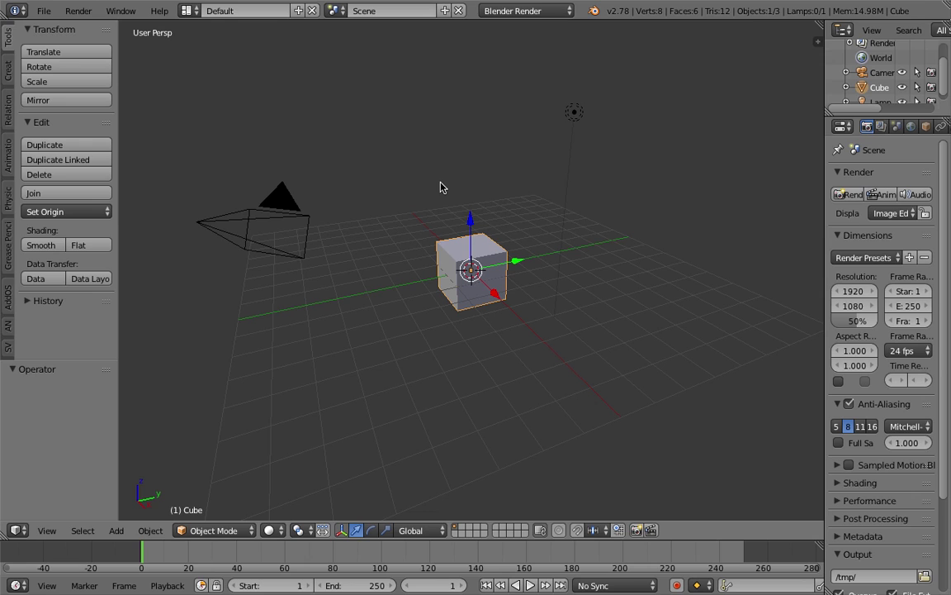
Delete all default objects from the scene, including the cube, camera and lamp.
middle_click_drag(418, 208, 487, 285)
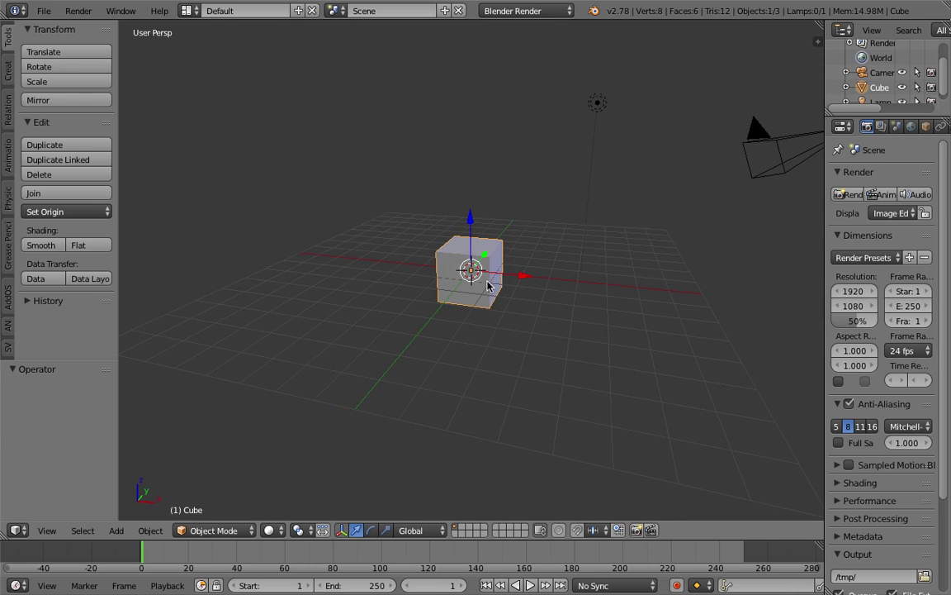
middle_click_drag(487, 285, 567, 291)
key("a")
key("a")
key("x")
left_click(541, 292)
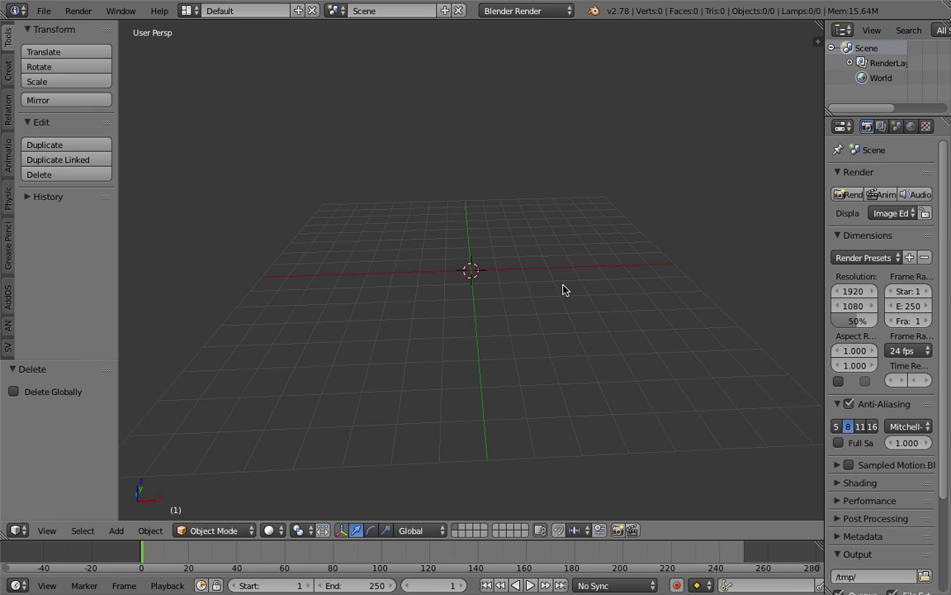
Set the viewport to the front orthographic view, with room above the X axis for drawing.
middle_click_drag(563, 289, 585, 254)
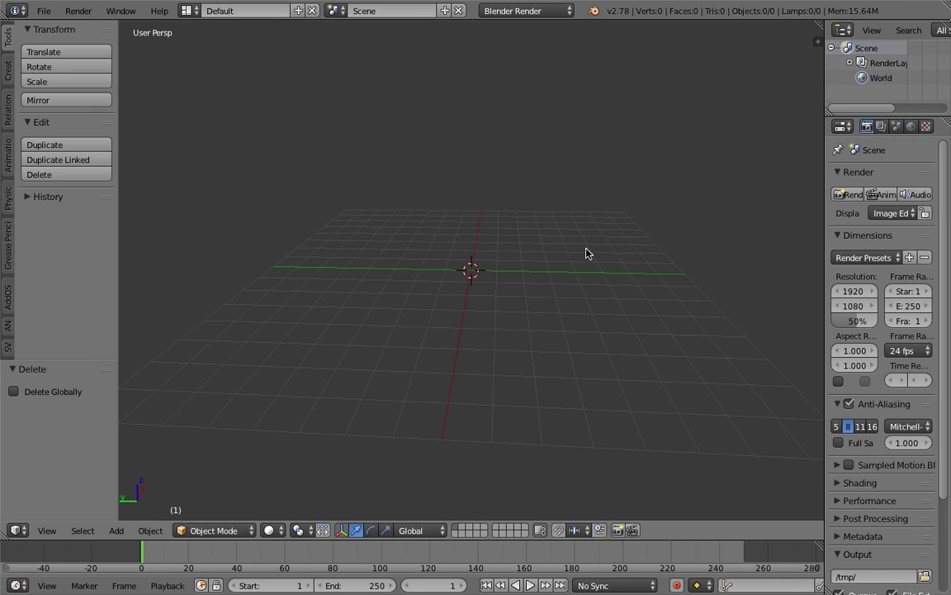
middle_click_drag(545, 236, 395, 337)
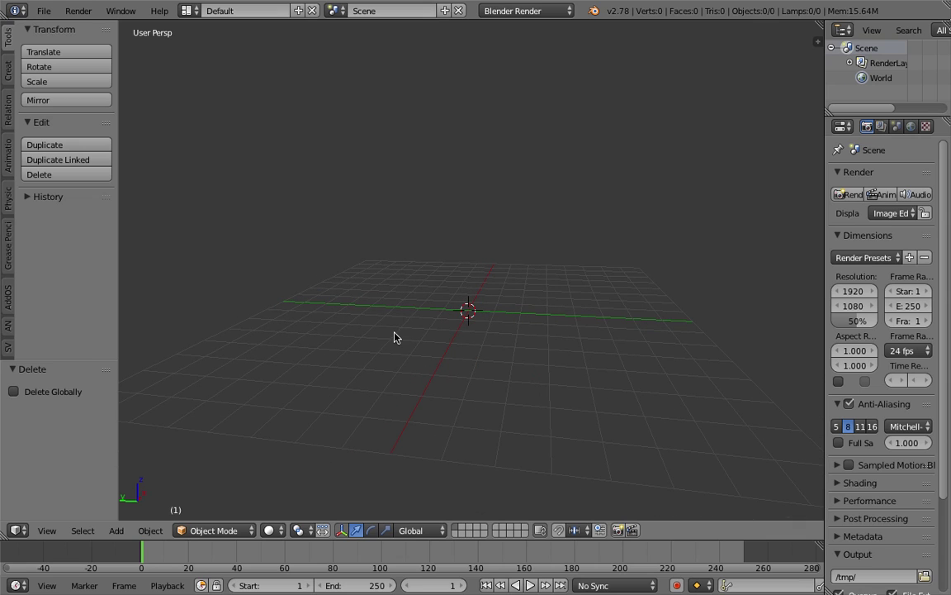
left_click(46, 530)
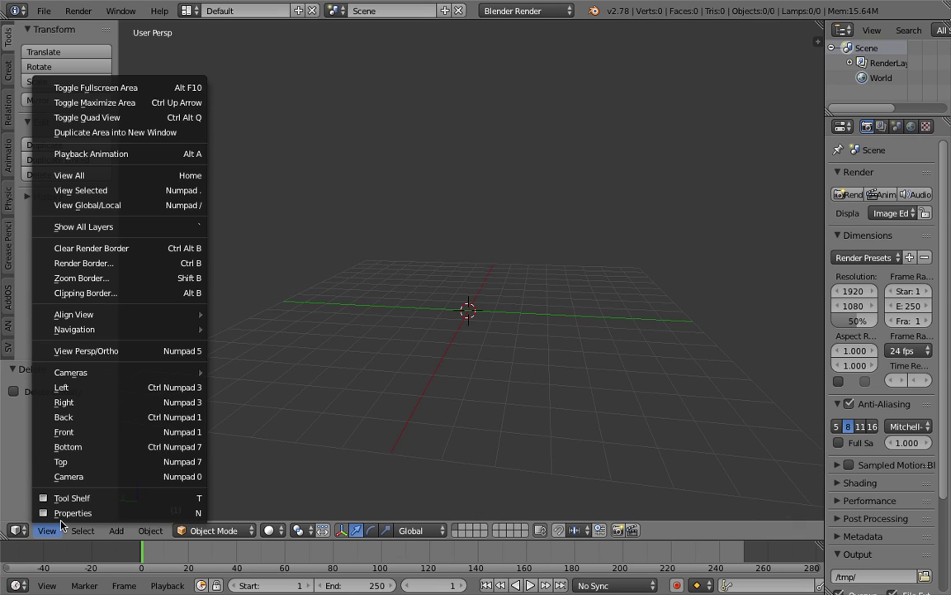
left_click(108, 432)
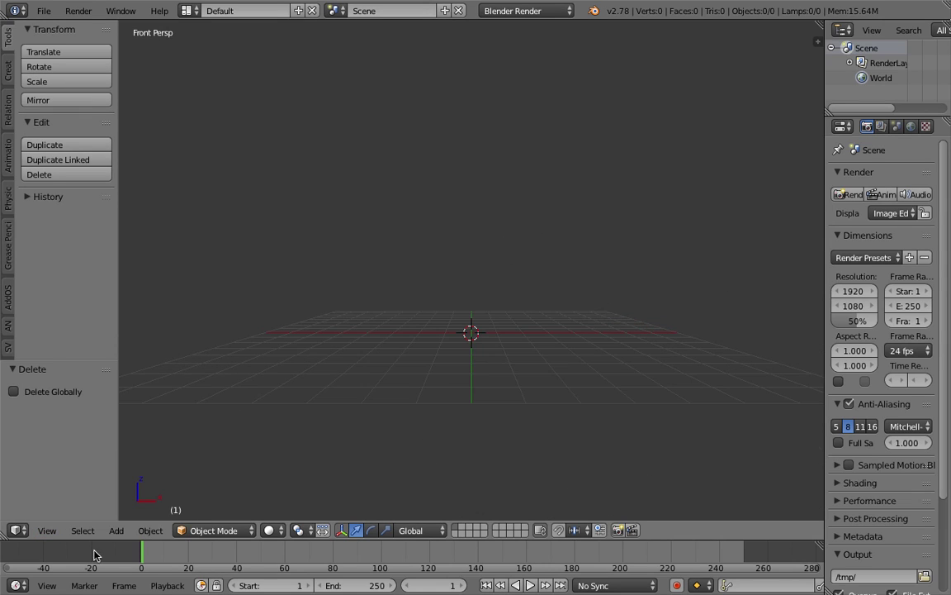
left_click(46, 531)
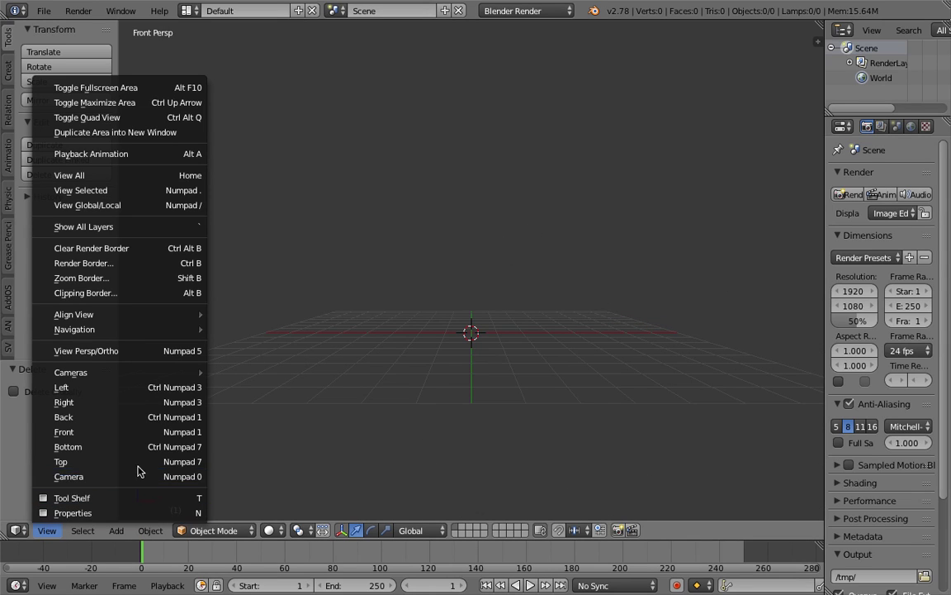
left_click(190, 432)
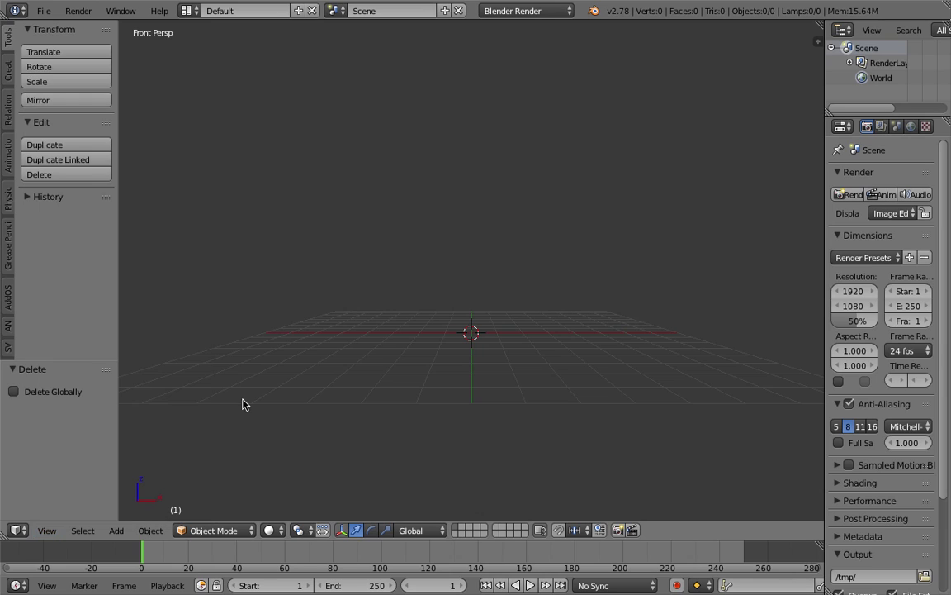
left_click(46, 530)
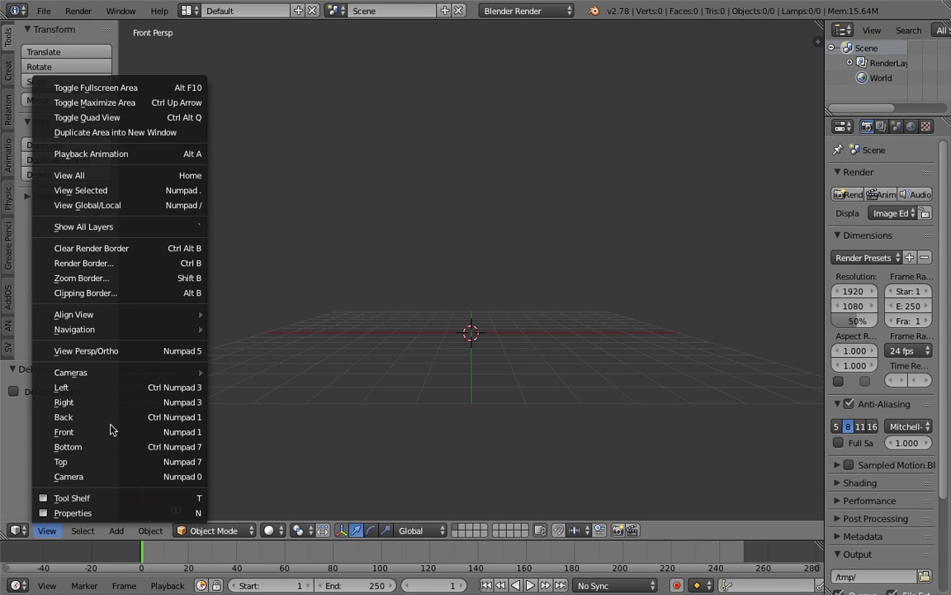
left_click(153, 351)
middle_click_drag(481, 258, 477, 311, "shift")
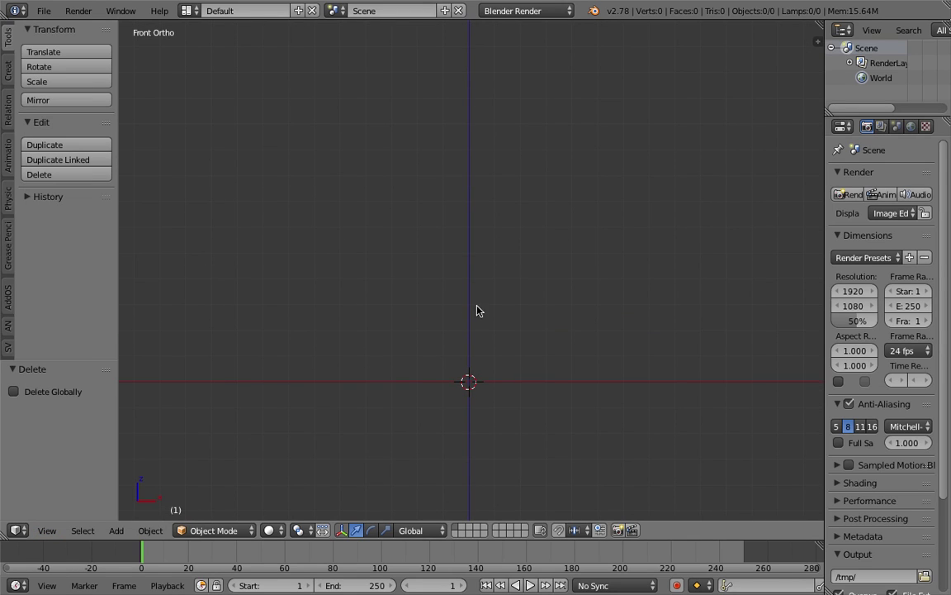
Sketch a round head made of overlapping loops and a square torso below it with the Grease Pencil.
left_click(445, 240)
left_click(426, 185)
left_click(383, 203)
left_click(348, 204)
left_click(304, 166)
left_click(325, 165)
mouse_move(451, 115)
left_mouse_down()
mouse_move(437, 160)
mouse_move(465, 110)
mouse_move(467, 189)
mouse_move(433, 105)
mouse_move(484, 182)
mouse_move(449, 152)
mouse_move(498, 133)
mouse_move(496, 160)
mouse_move(435, 153)
mouse_move(437, 116)
left_mouse_up()
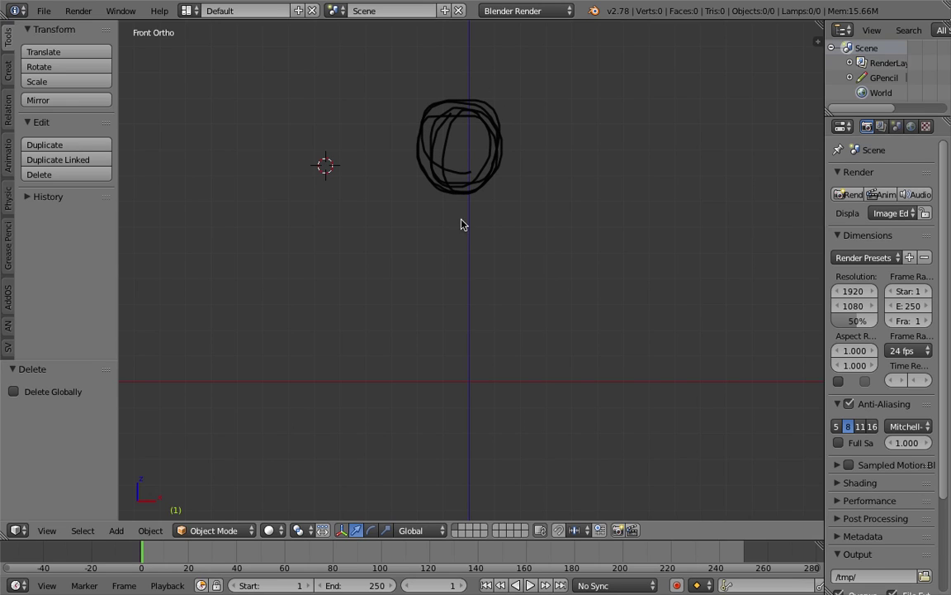
mouse_move(415, 210)
left_mouse_down()
mouse_move(415, 318)
mouse_move(507, 199)
left_mouse_up()
mouse_move(405, 206)
left_mouse_down()
mouse_move(420, 299)
mouse_move(507, 310)
mouse_move(517, 189)
mouse_move(494, 301)
mouse_move(433, 302)
left_mouse_up()
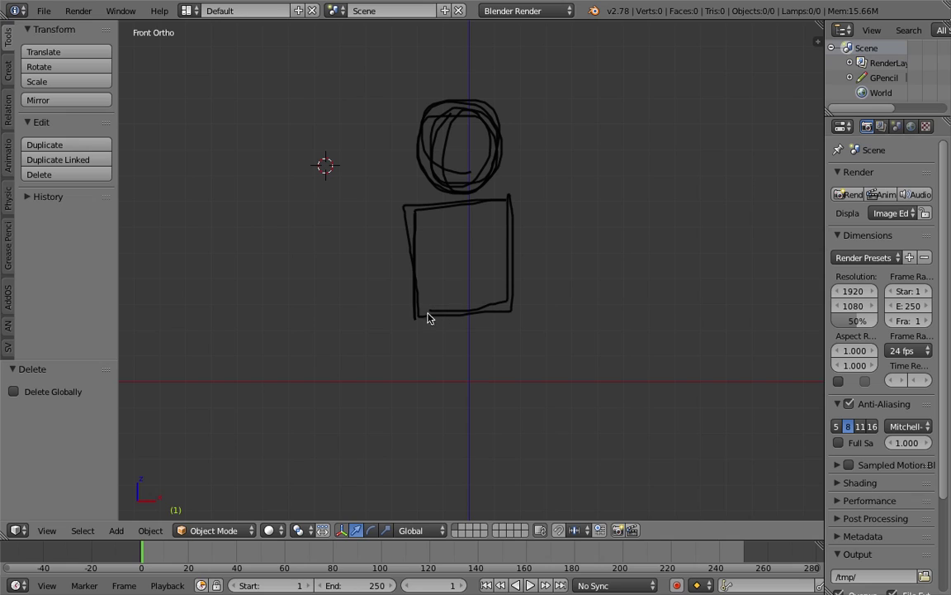
Add a lowered curved arm, a raised curved arm and two curved legs to the square-bodied figure.
mouse_move(385, 214)
left_mouse_down()
mouse_move(361, 245)
mouse_move(348, 316)
left_mouse_up()
key("ctrl+z")
left_click_drag(392, 206, 337, 285)
left_click_drag(525, 199, 629, 97)
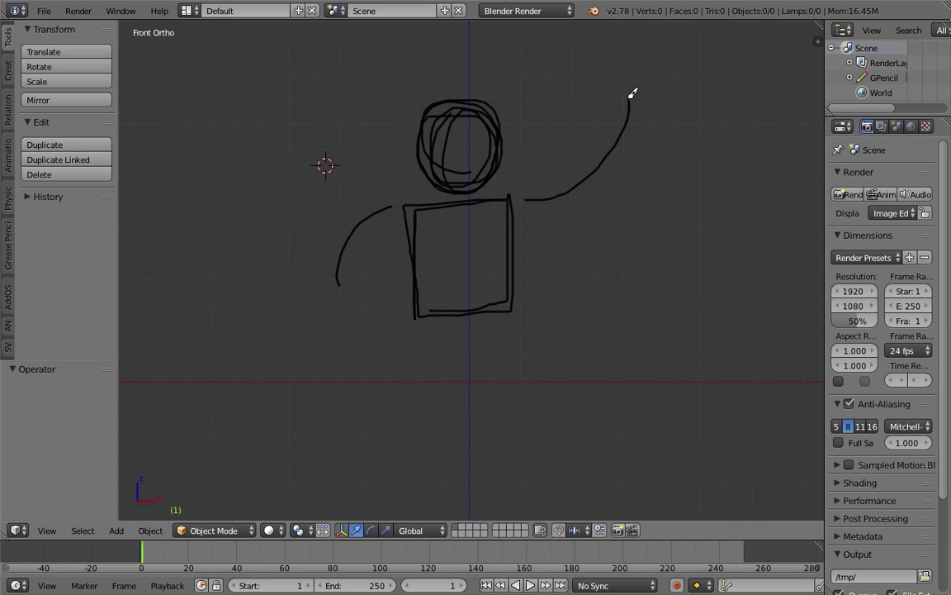
mouse_move(521, 316)
left_mouse_down()
mouse_move(583, 378)
mouse_move(580, 389)
left_mouse_up()
left_click_drag(415, 325, 365, 393)
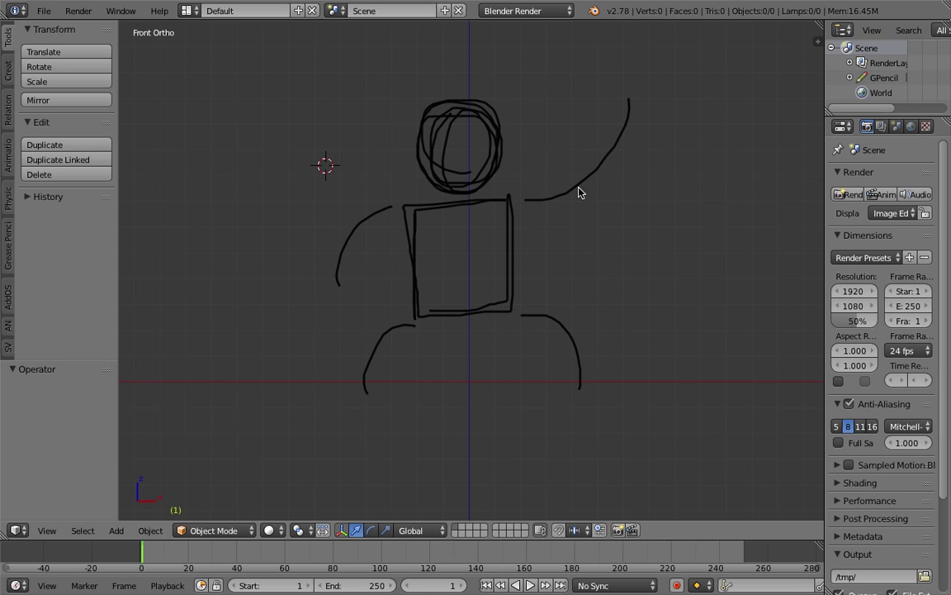
Sketch a second figure beside the first, with a vertical spine, crossbars for head, shoulders and hips, and curved arms and legs.
scroll(501, 283, "down", 1)
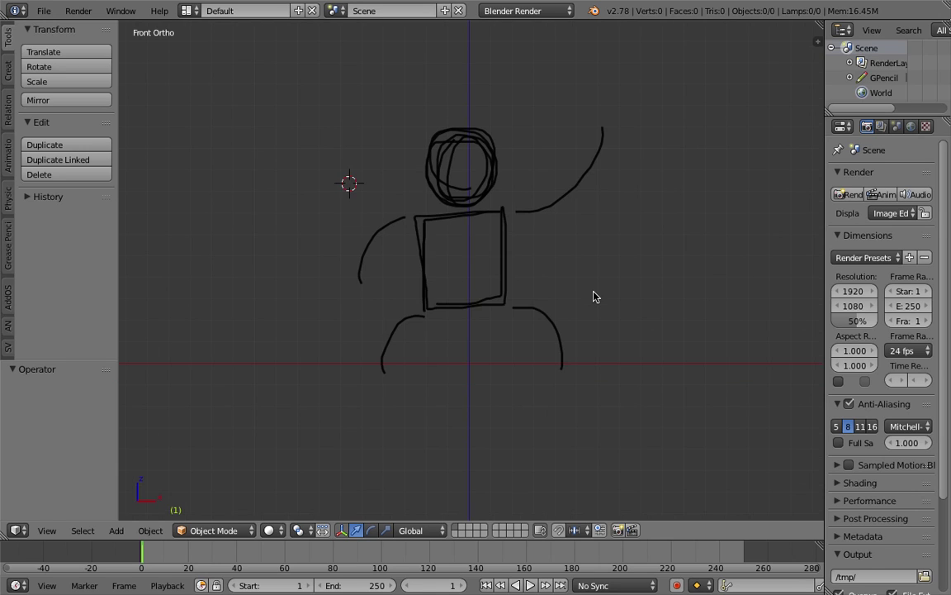
middle_click_drag(596, 295, 404, 312, "shift")
mouse_move(564, 198)
middle_mouse_down("shift")
mouse_move(590, 188)
mouse_move(601, 200)
middle_mouse_up("shift")
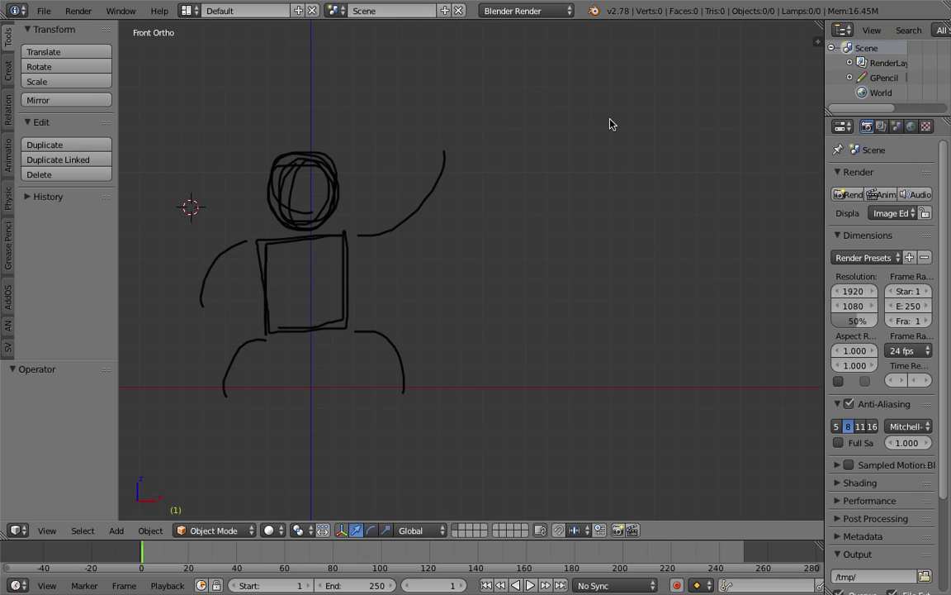
left_click_drag(600, 130, 604, 359)
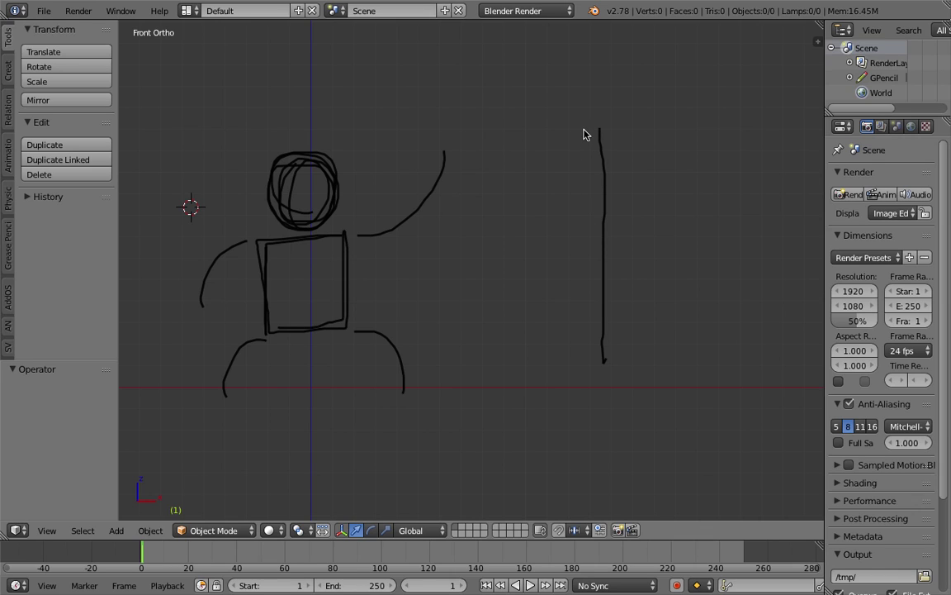
left_click_drag(581, 129, 637, 128)
left_click_drag(555, 191, 656, 187)
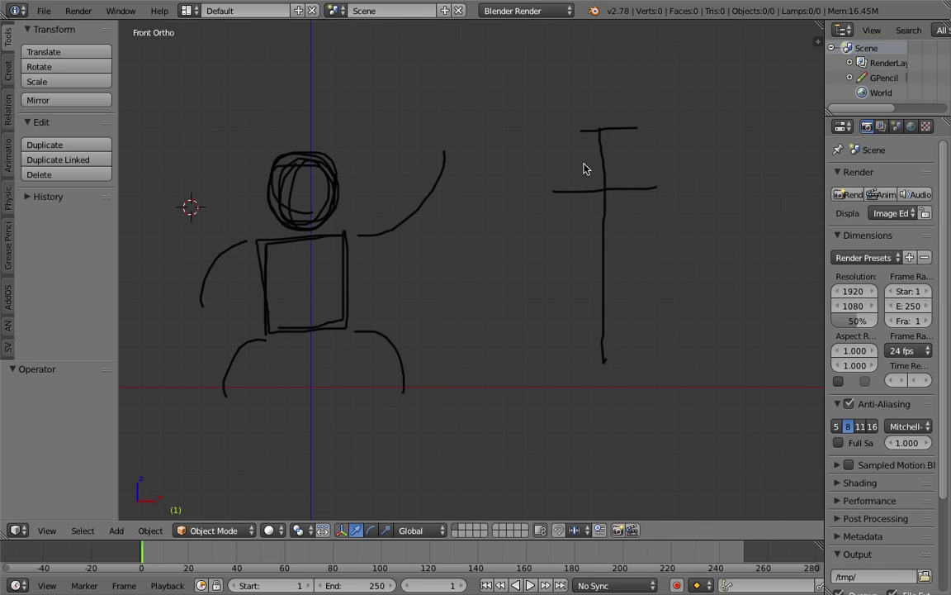
left_click_drag(566, 323, 675, 314)
left_click_drag(549, 201, 509, 315)
mouse_move(672, 201)
left_mouse_down()
mouse_move(689, 276)
mouse_move(684, 312)
left_mouse_up()
left_click_drag(564, 334, 558, 440)
left_click_drag(677, 329, 653, 451)
Sketch a third figure beside the second, with a round head, tall rectangular torso, box beneath it, and curved arms and legs.
scroll(570, 285, "down", 1)
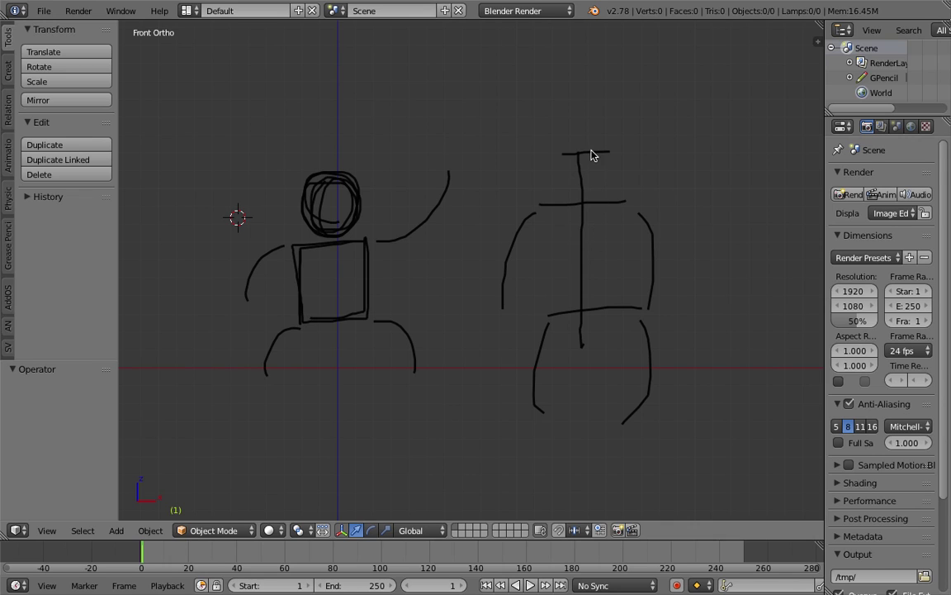
mouse_move(611, 298)
middle_mouse_down("shift")
mouse_move(472, 274)
mouse_move(482, 235)
middle_mouse_up("shift")
mouse_move(587, 167)
left_mouse_down()
mouse_move(598, 389)
mouse_move(658, 391)
mouse_move(669, 241)
mouse_move(660, 157)
mouse_move(586, 170)
left_mouse_up()
mouse_move(601, 76)
left_mouse_down()
mouse_move(666, 113)
mouse_move(593, 76)
left_mouse_up()
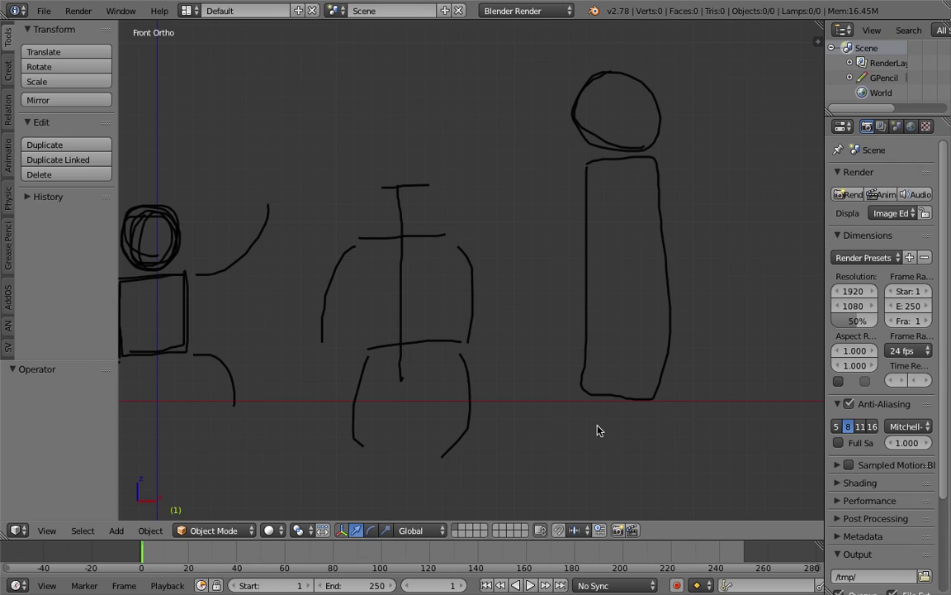
mouse_move(624, 416)
left_mouse_down()
mouse_move(588, 458)
mouse_move(695, 418)
mouse_move(609, 419)
mouse_move(700, 479)
left_mouse_up()
left_click_drag(573, 176, 488, 259)
left_click_drag(682, 179, 735, 234)
left_click_drag(592, 293, 556, 392)
Draw a Grease Pencil arrow pointing at the first figure's round head.
scroll(659, 251, "down", 1)
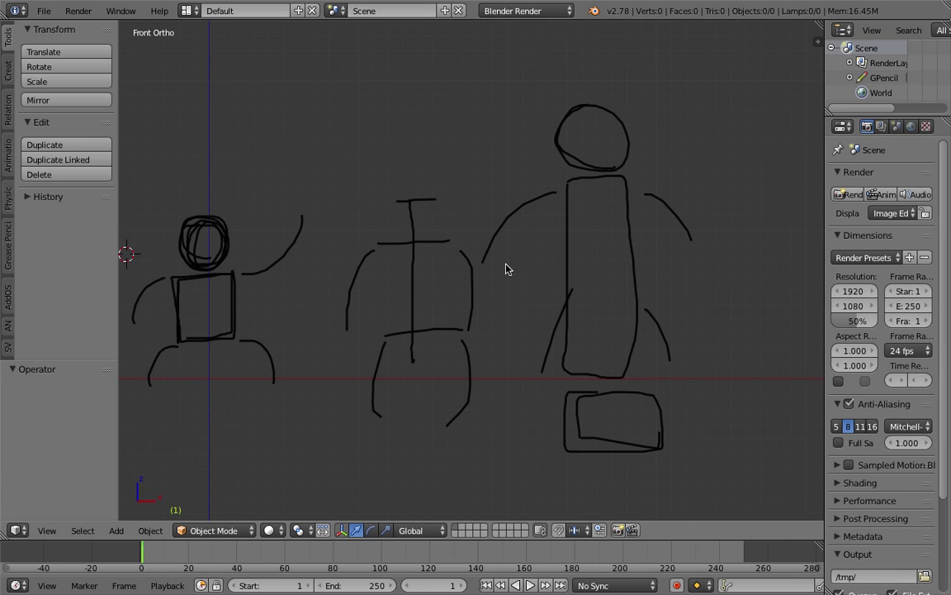
middle_click_drag(193, 311, 374, 290, "shift")
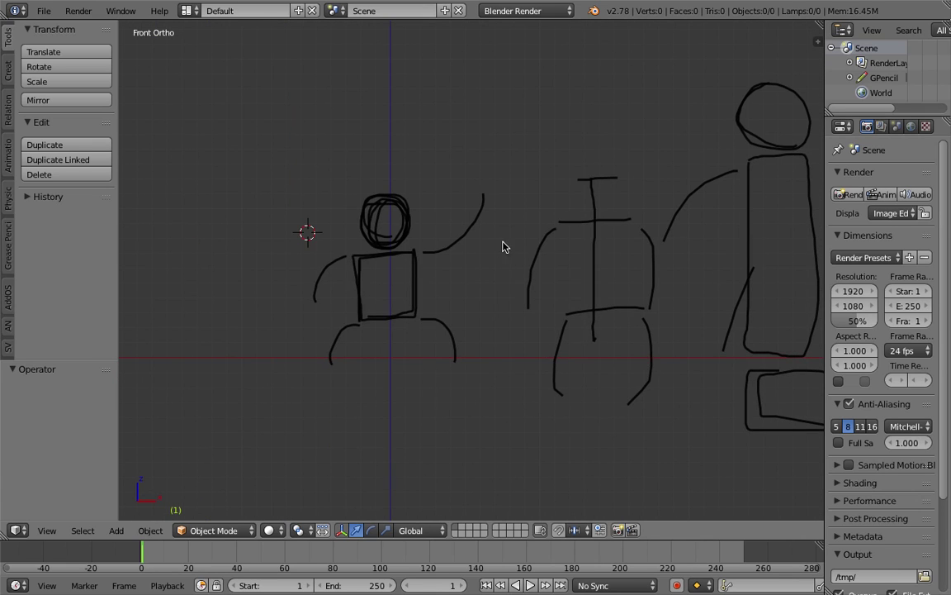
scroll(501, 242, "up", 1)
scroll(485, 251, "down", 2, "shift")
mouse_move(436, 99)
left_mouse_down()
mouse_move(407, 149)
mouse_move(421, 150)
left_mouse_up()
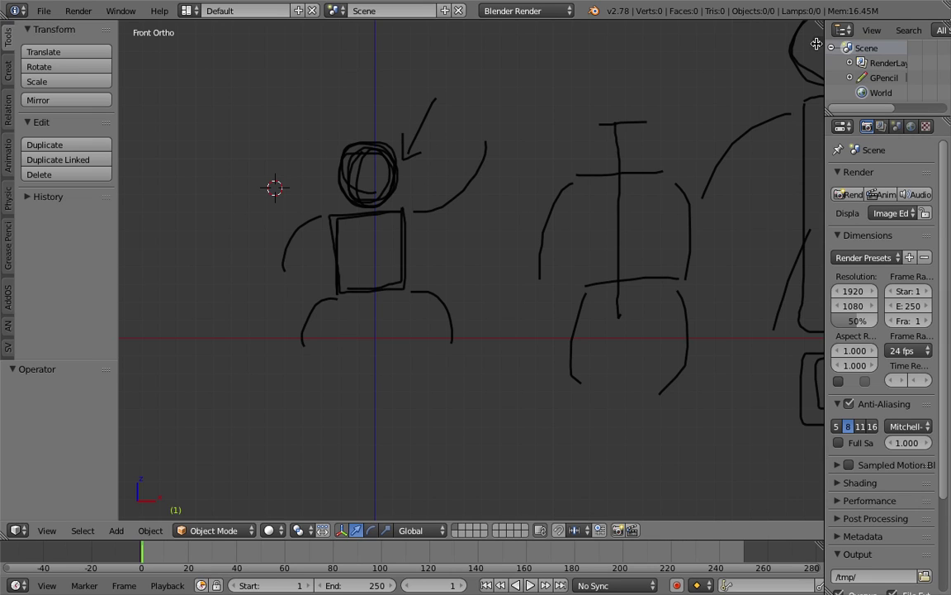
Remove the Grease Pencil layer that holds the three figure sketches and the arrow.
key("n")
left_click(799, 111)
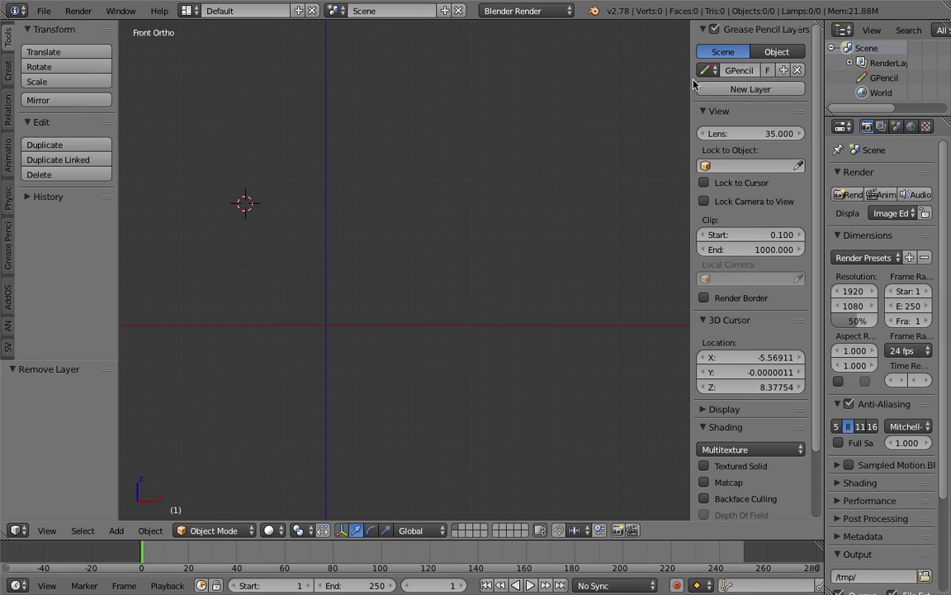
key("n")
Sketch a new Grease Pencil figure around the Z axis with a round head, rectangular torso, two curved arms and two curved legs.
middle_click_drag(497, 207, 477, 213, "shift")
scroll(452, 189, "up", 2)
scroll(454, 190, "down", 1)
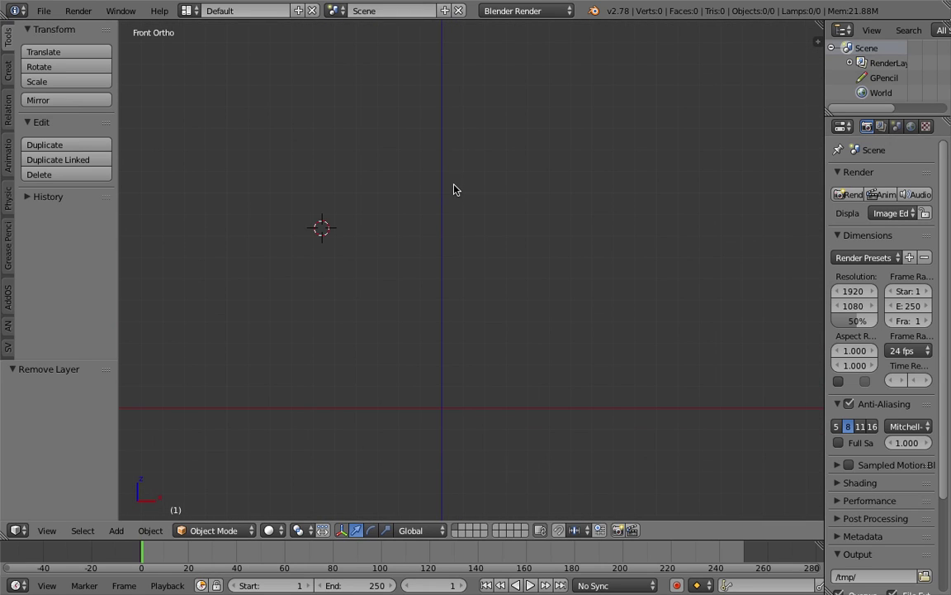
mouse_move(437, 179)
left_mouse_down()
mouse_move(425, 190)
mouse_move(448, 219)
mouse_move(493, 185)
mouse_move(446, 168)
mouse_move(418, 206)
mouse_move(475, 225)
mouse_move(454, 163)
mouse_move(422, 167)
left_mouse_up()
key("ctrl+z")
mouse_move(410, 248)
left_mouse_down()
mouse_move(484, 259)
mouse_move(483, 344)
mouse_move(418, 341)
mouse_move(411, 251)
mouse_move(367, 311)
left_mouse_up()
left_click_drag(506, 252, 528, 313)
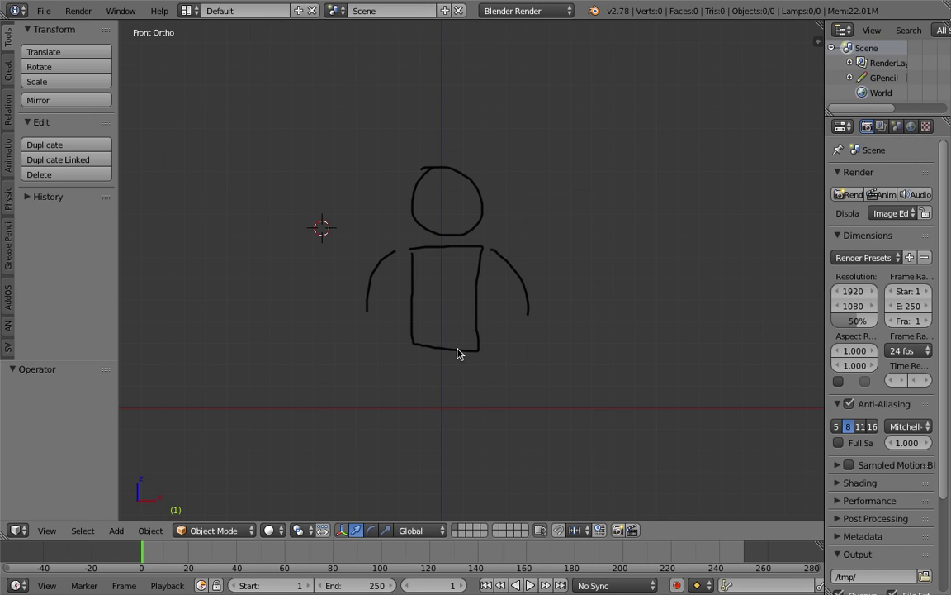
left_click_drag(414, 370, 422, 425)
left_click_drag(498, 381, 484, 423)
Convert the Grease Pencil figure to a Bezier Curve with Link Strokes turned off.
key("space")
type("conver")
key("Return")
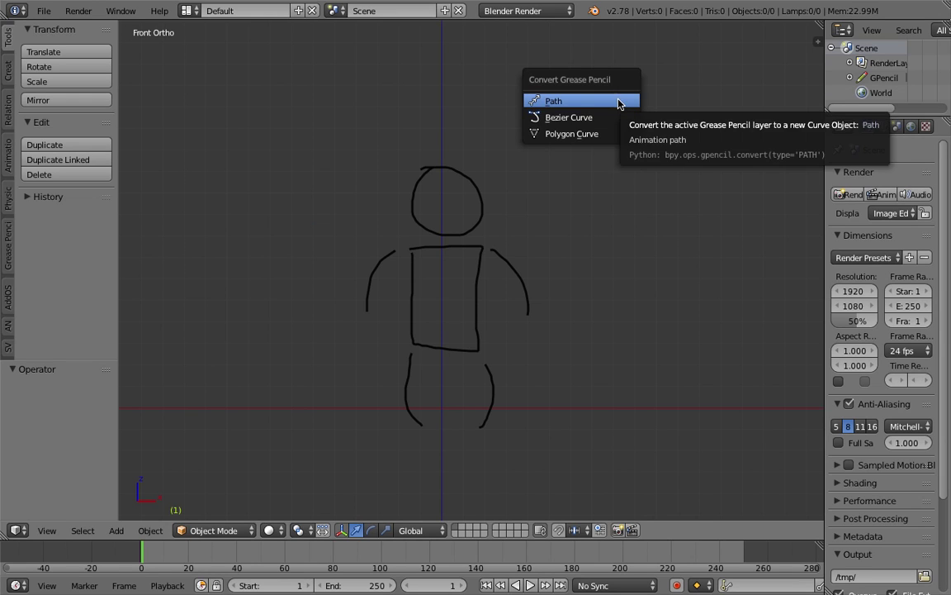
left_click(611, 117)
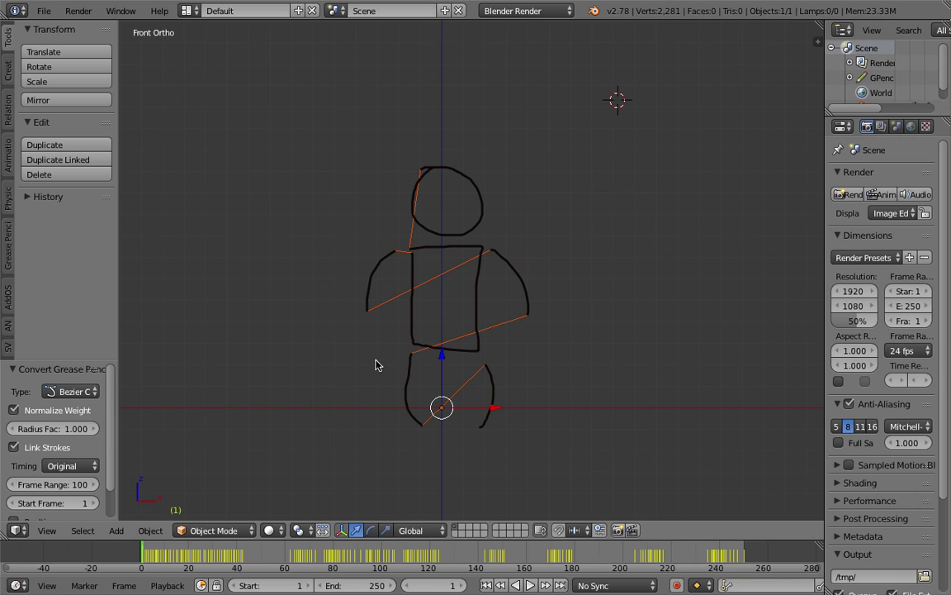
left_click(37, 447)
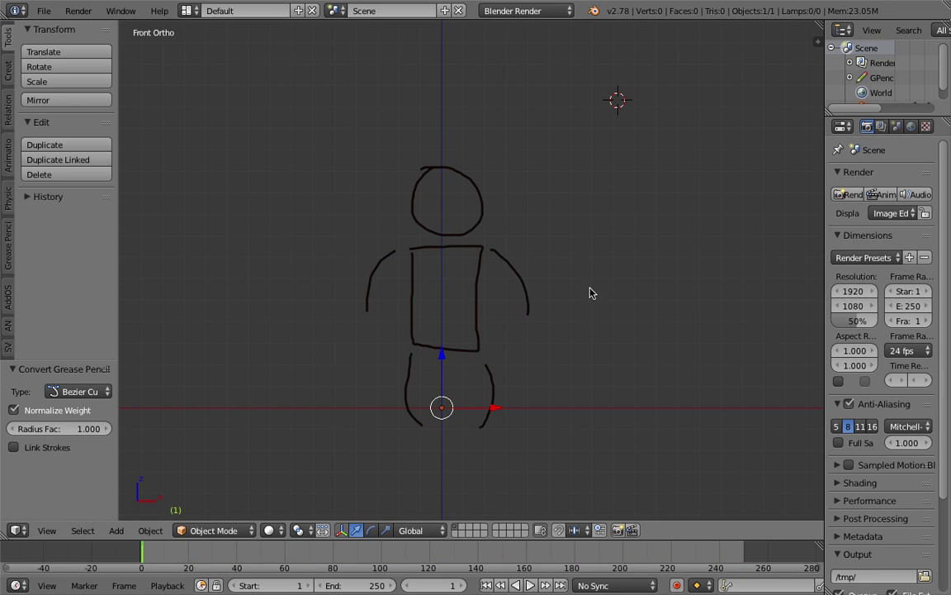
Remove the original Grease Pencil layer and select the converted figure curve.
left_click(818, 42)
left_click(799, 109)
right_click(441, 229)
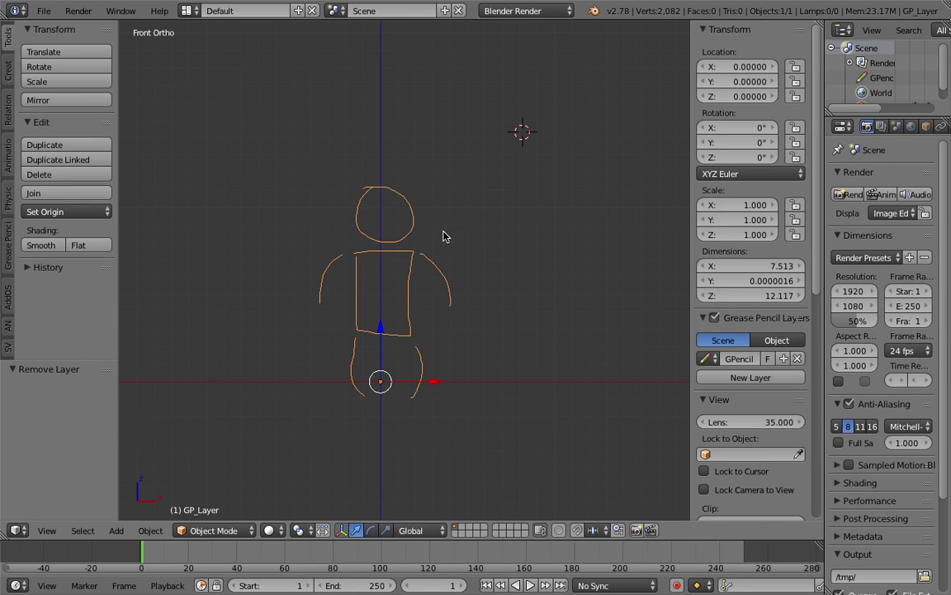
key("r")
key("r")
right_click(133, 54)
Save the file to the Desktop as sv_stick_001.blend.
left_click(43, 11)
left_click(106, 122)
left_click(264, 71)
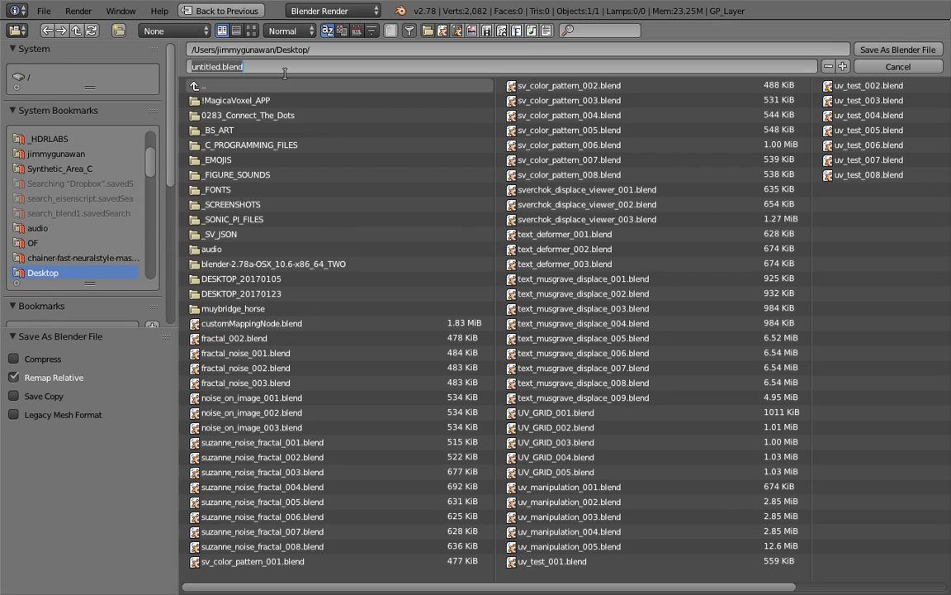
type("stick")
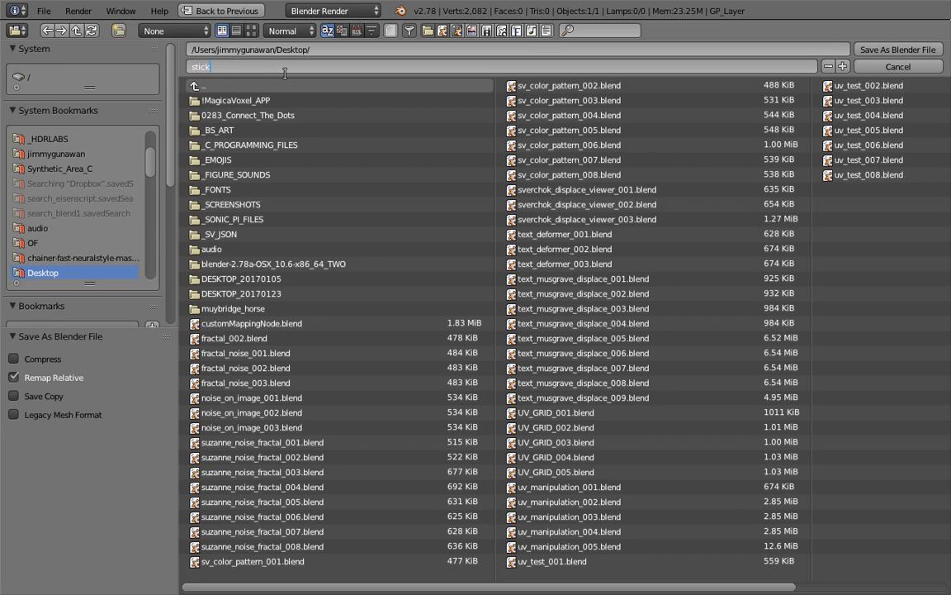
key("BackSpace")
key("BackSpace")
key("BackSpace")
key("BackSpace")
key("BackSpace")
type("sv_stick_001")
key("Return")
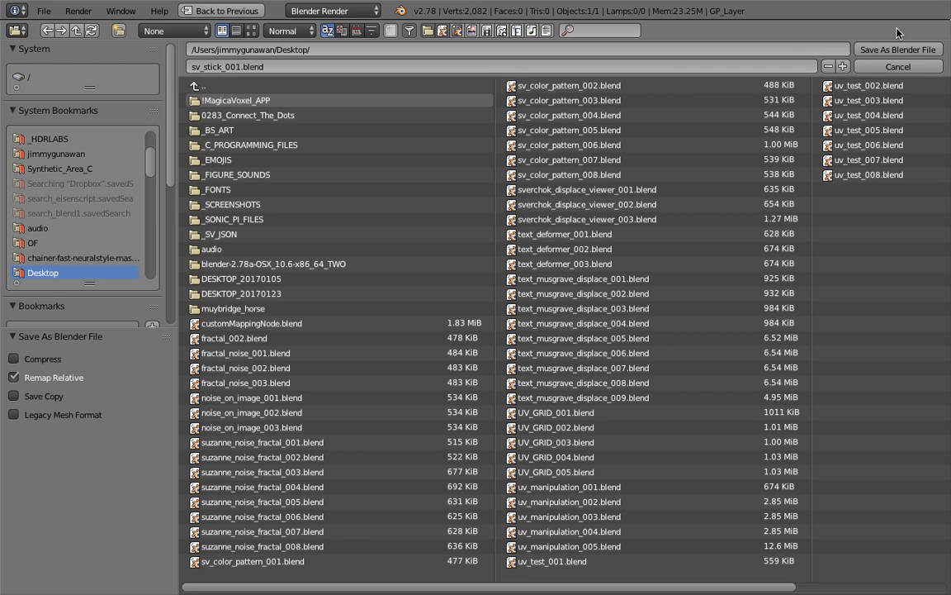
Move the figure curve about -0.299 along X and 0.982 along Z so its feet rest near the X axis.
key("g")
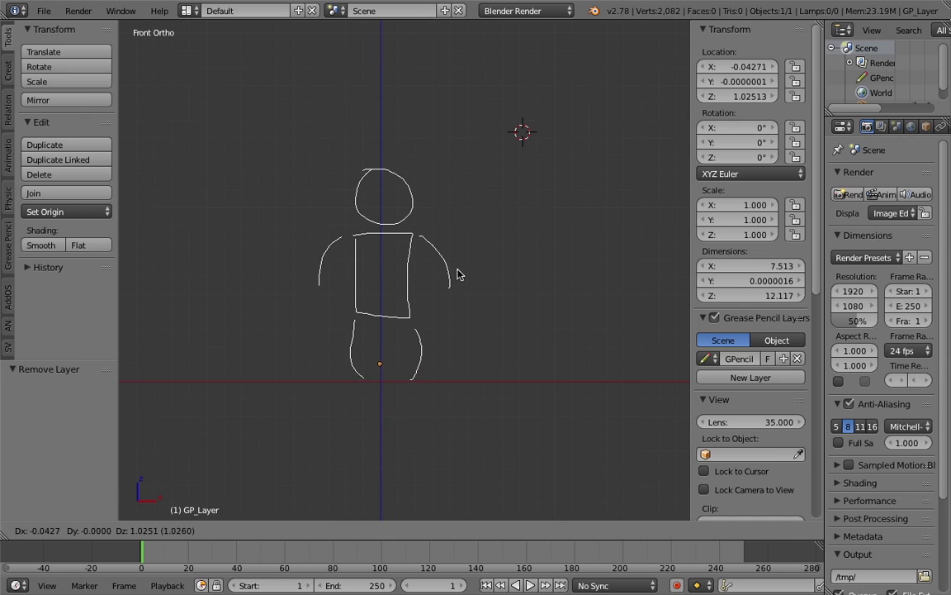
left_click(453, 272)
middle_click_drag(452, 272, 484, 289, "shift")
scroll(537, 277, "up", 2)
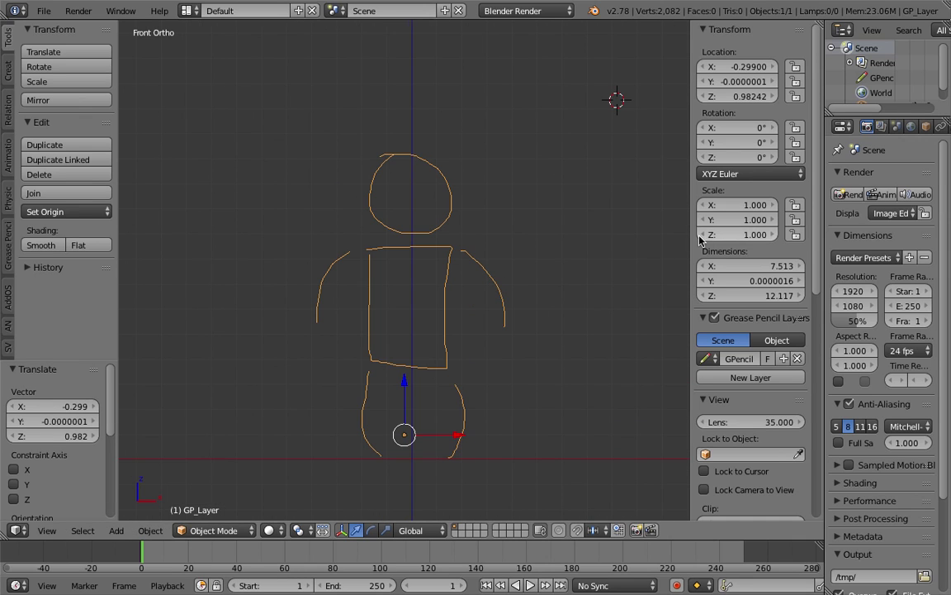
Hide the 3D view's properties region and save the scene over the existing file.
key("n")
key("ctrl+s")
left_click(471, 270)
Try to run the Separate operation on the figure curve.
key("space")
type("sepa")
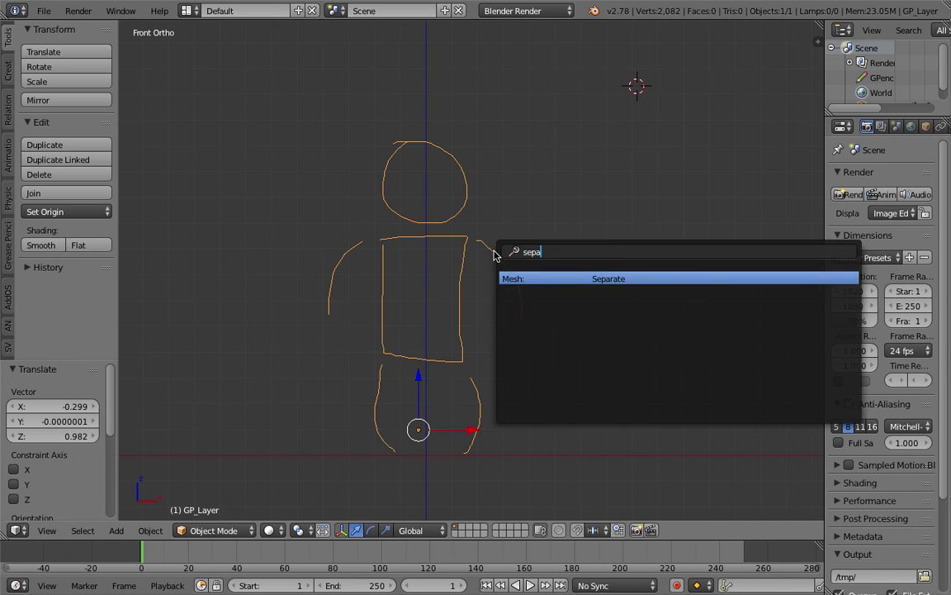
key("Return")
left_click(488, 284)
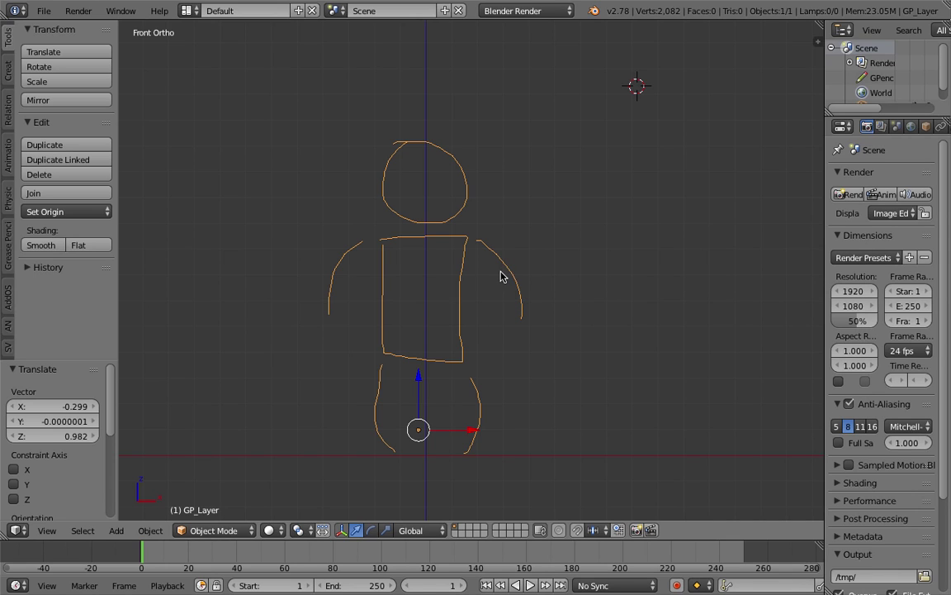
Set the figure curve's origin with Origin to Geometry.
key("space")
type("set")
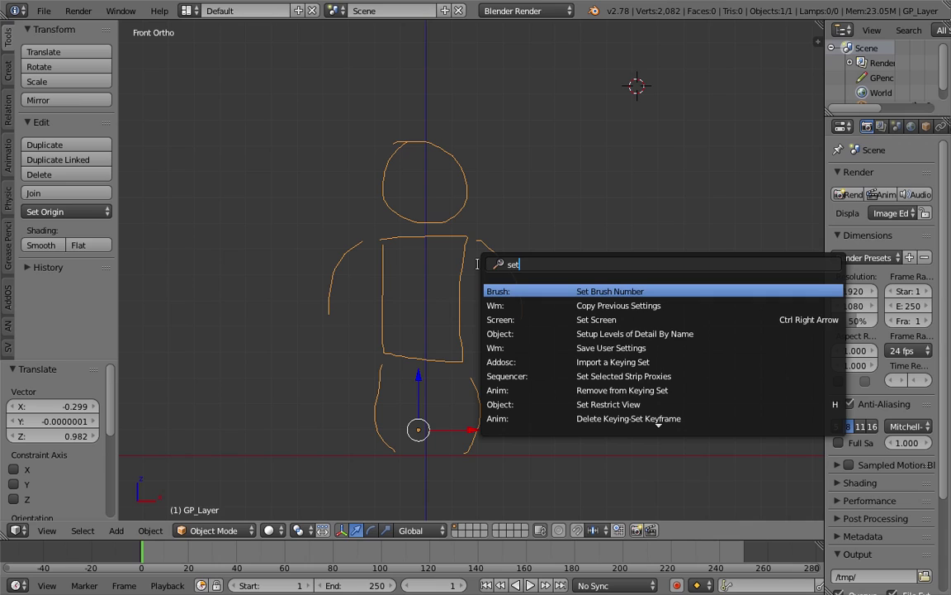
type(" orig")
key("Return")
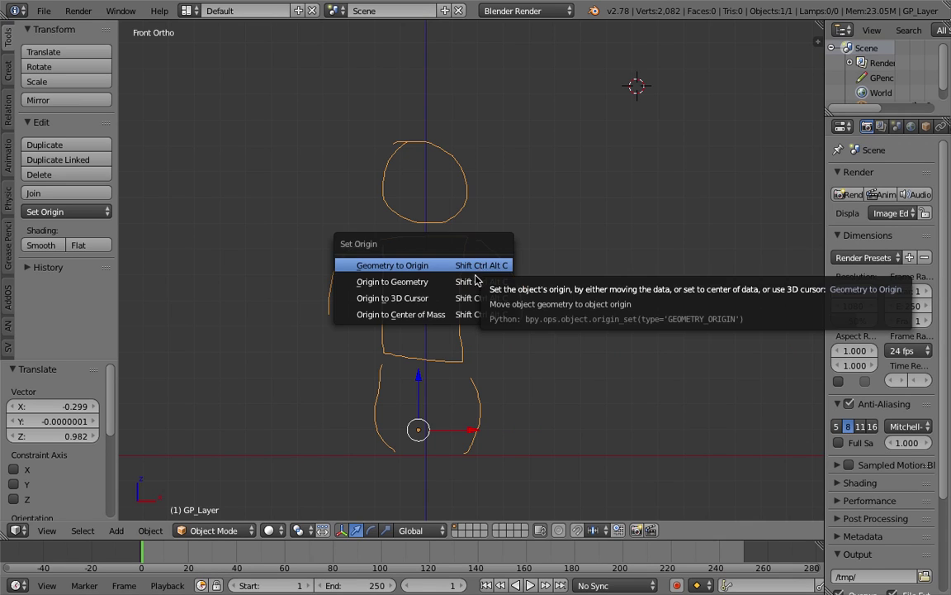
left_click(476, 283)
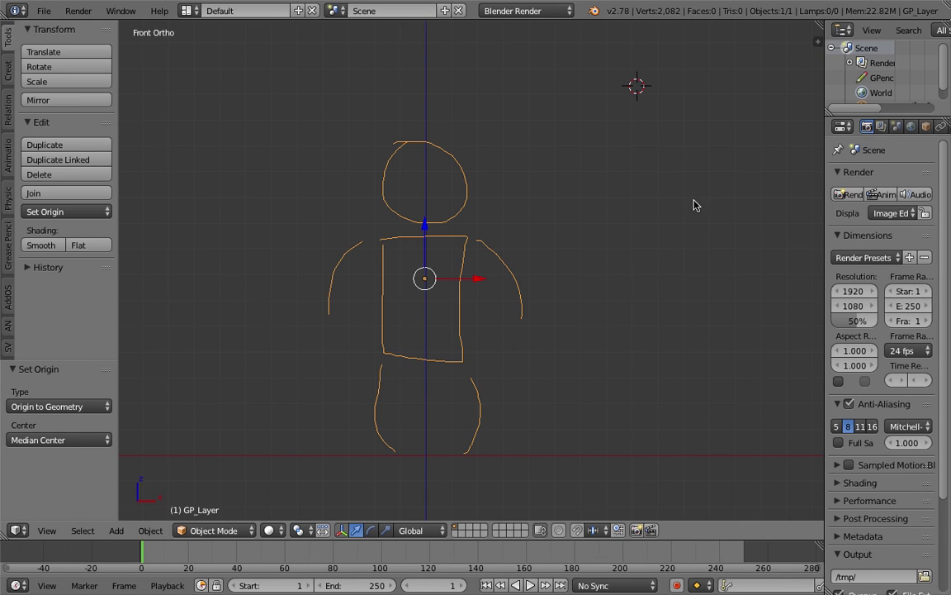
Enlarge the outliner in both directions and expand the GP_Layer object to show its curve data.
left_click_drag(872, 116, 866, 205)
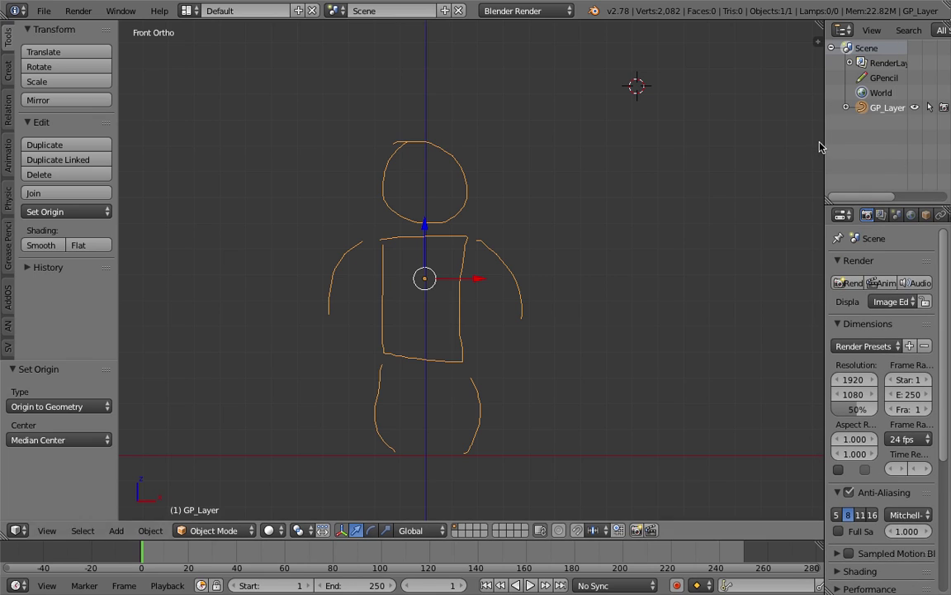
left_click_drag(825, 140, 765, 130)
left_click(787, 108)
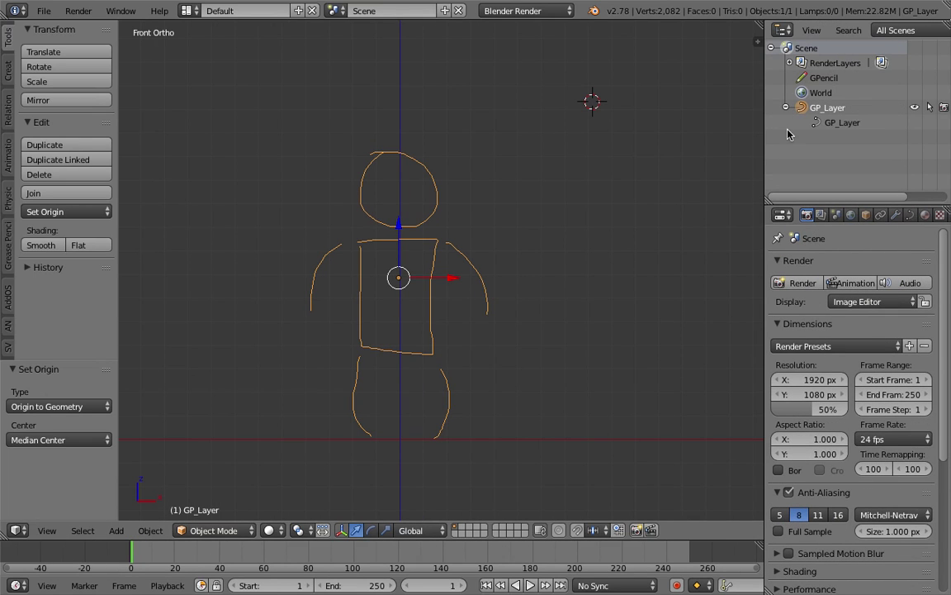
left_click(483, 258)
key("r")
key("Escape")
key("r")
key("r")
key("Escape")
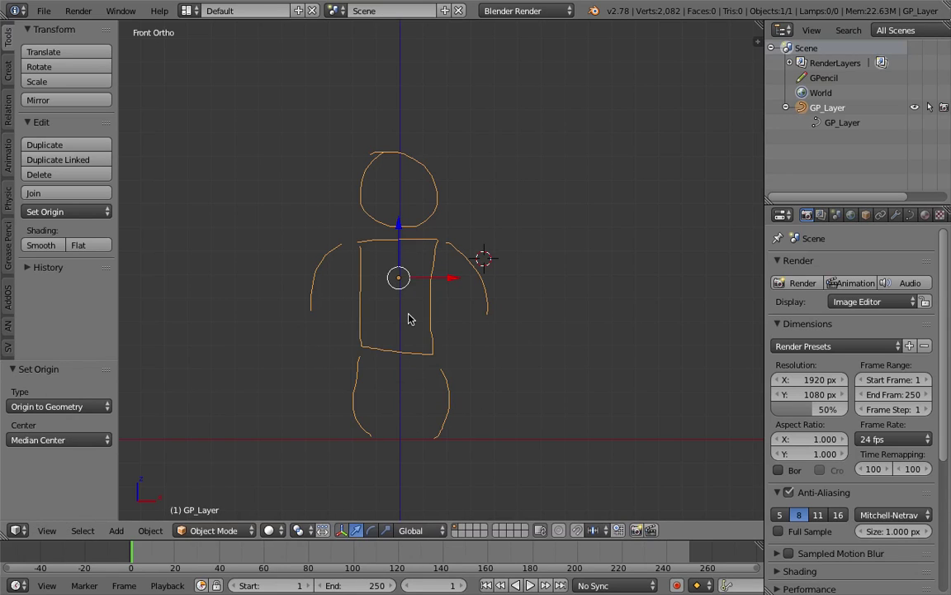
key("space")
type("conv")
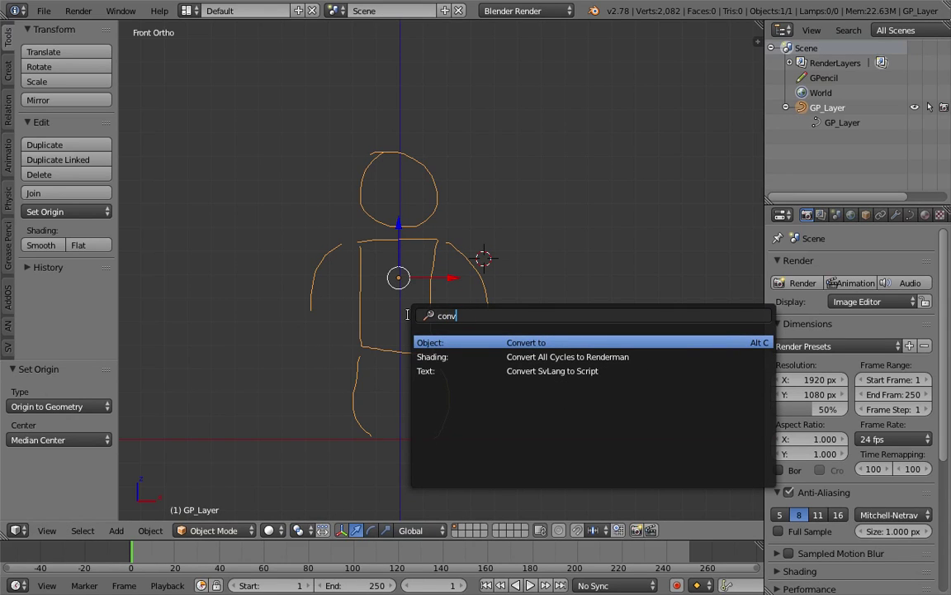
key("Return")
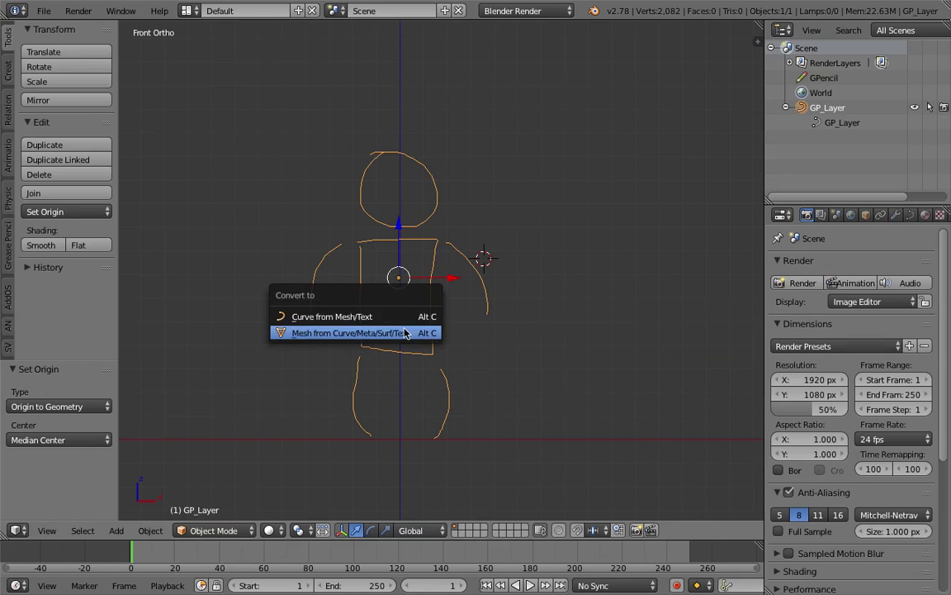
left_click(540, 221)
Try once more to separate the figure curve in Object Mode.
type("epa")
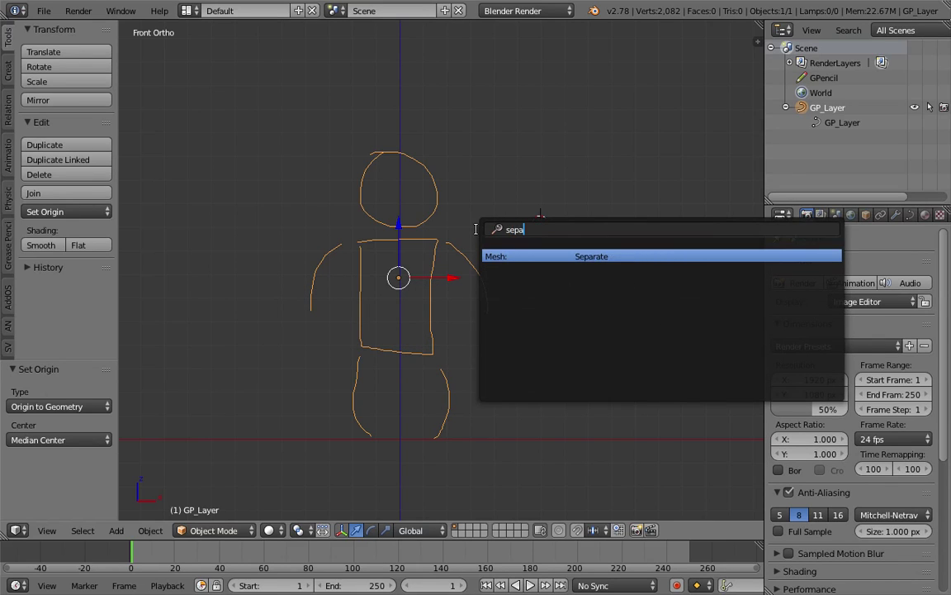
key("Return")
left_click(475, 231)
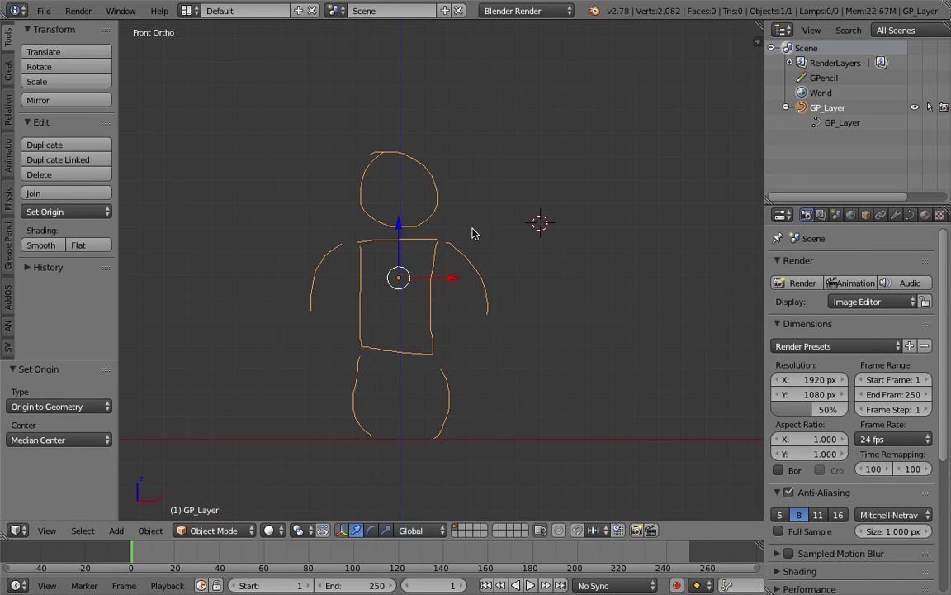
key("r")
key("r")
key("Escape")
left_click(43, 10)
key("r")
key("r")
key("Escape")
Switch to the Compositing screen layout and enlarge its 3D view to show the whole figure from the front.
left_click(187, 11)
left_click(213, 62)
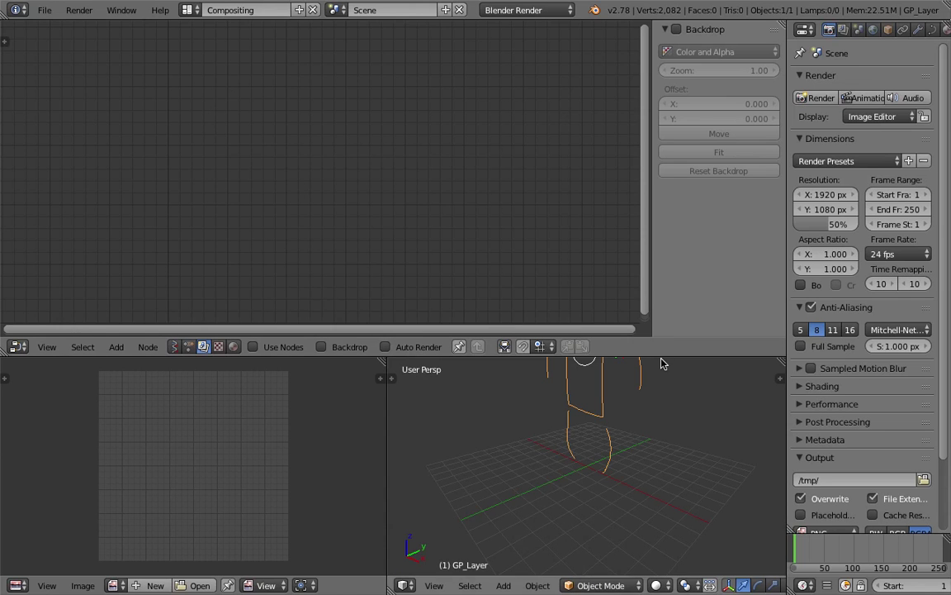
left_click_drag(661, 356, 658, 166)
middle_click_drag(644, 274, 645, 378, "shift")
middle_click_drag(645, 378, 652, 314)
left_click(433, 585)
left_click(512, 513)
left_click(435, 587)
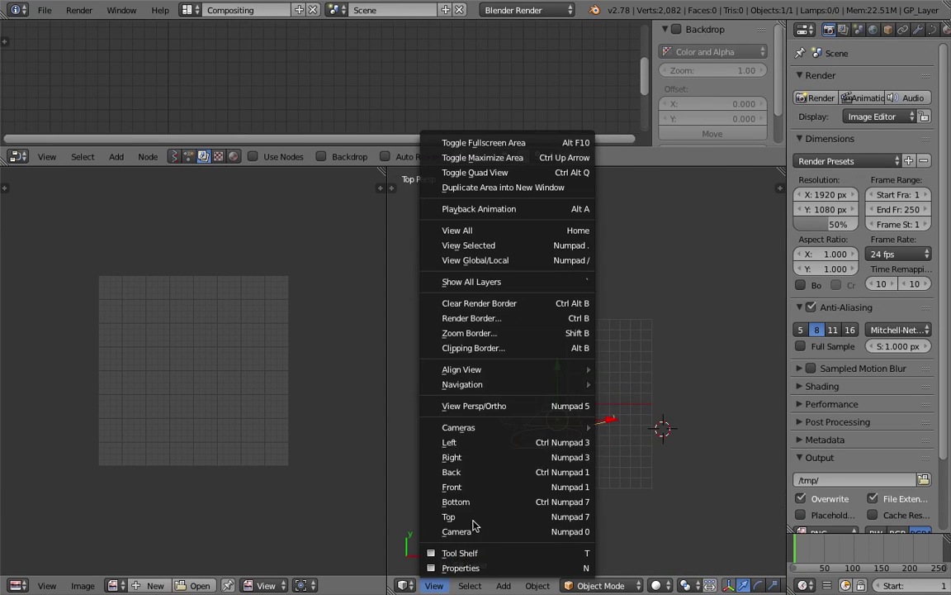
left_click(479, 487)
middle_click_drag(574, 440, 628, 468)
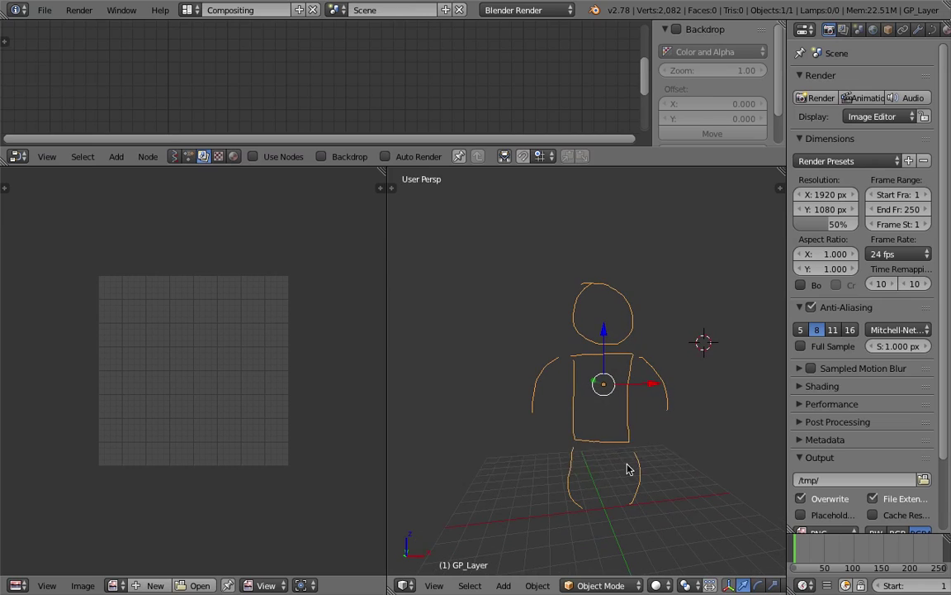
Switch the node editor to Sverchok nodes, enlarge it and create a new node tree.
left_click(173, 156)
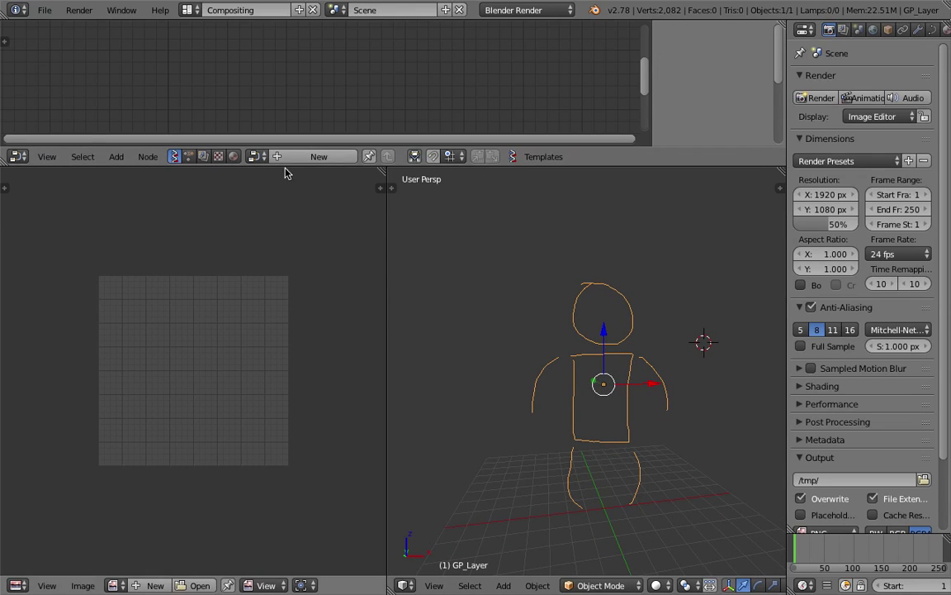
left_click_drag(282, 163, 314, 275)
left_click(314, 275)
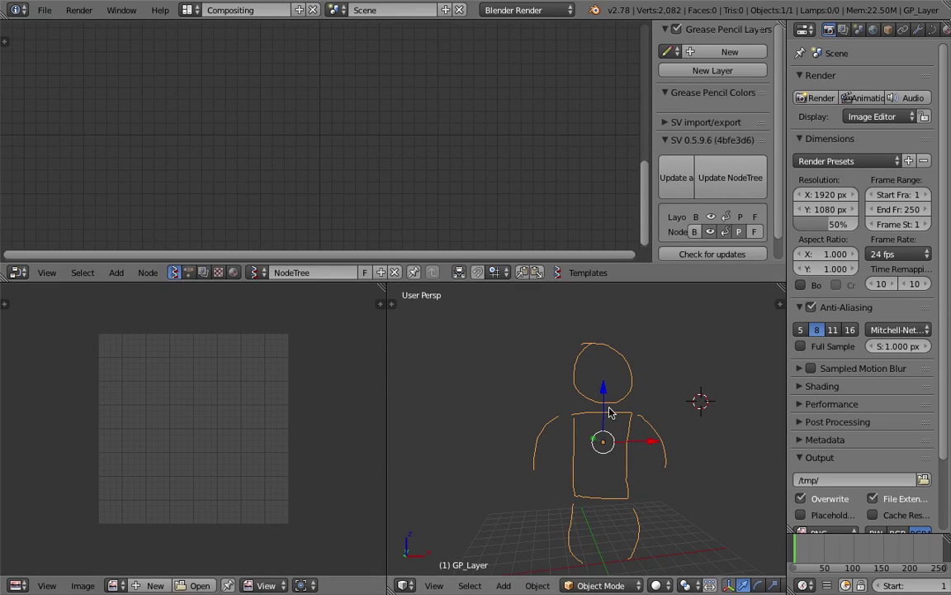
Add an Objects in mk3 node, load the selected figure curve into it and hide the node editor's sidebar.
key("alt+space")
type("objec")
key("Down")
key("Return")
left_click(195, 113)
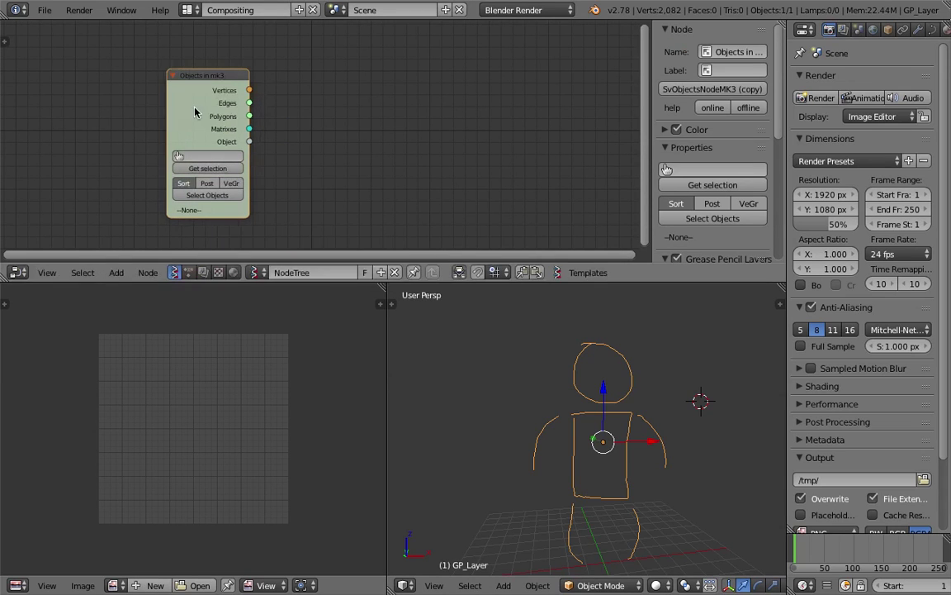
left_click(208, 168)
middle_click_drag(559, 378, 586, 372)
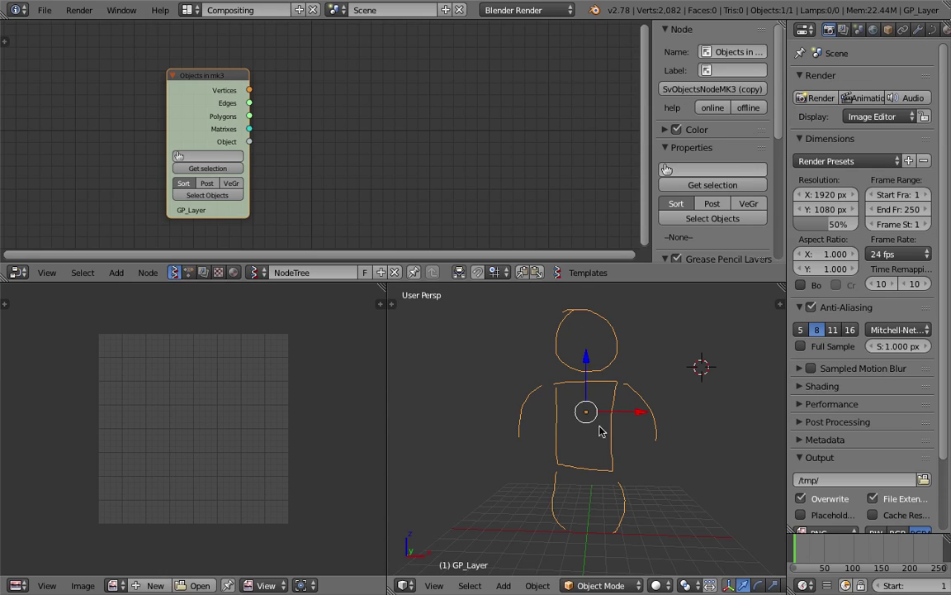
key("n")
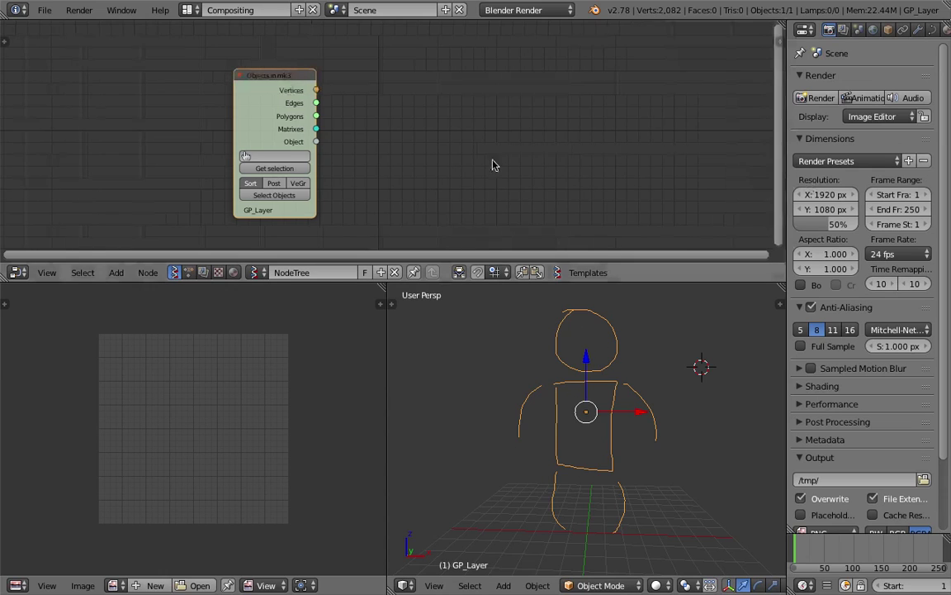
Add a Separate Loose Parts node and link the object node's Vertices and Edges to its inputs.
key("shift+a")
left_click(406, 138)
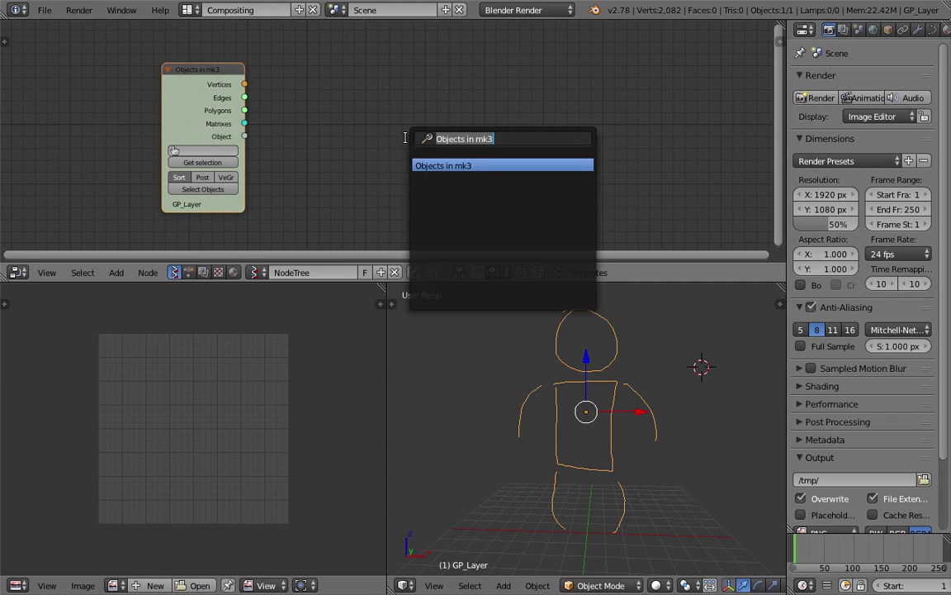
type("list")
type("sepa")
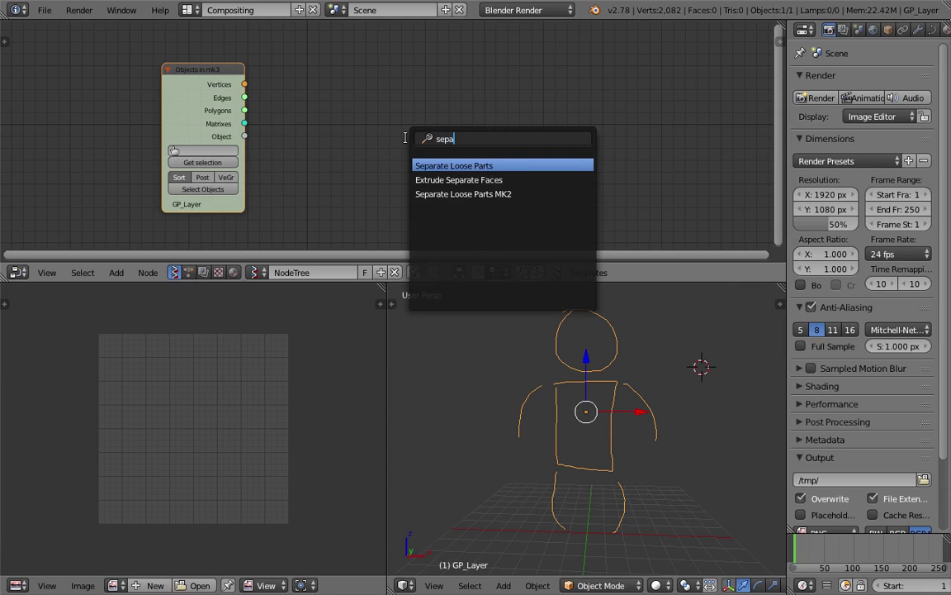
key("Return")
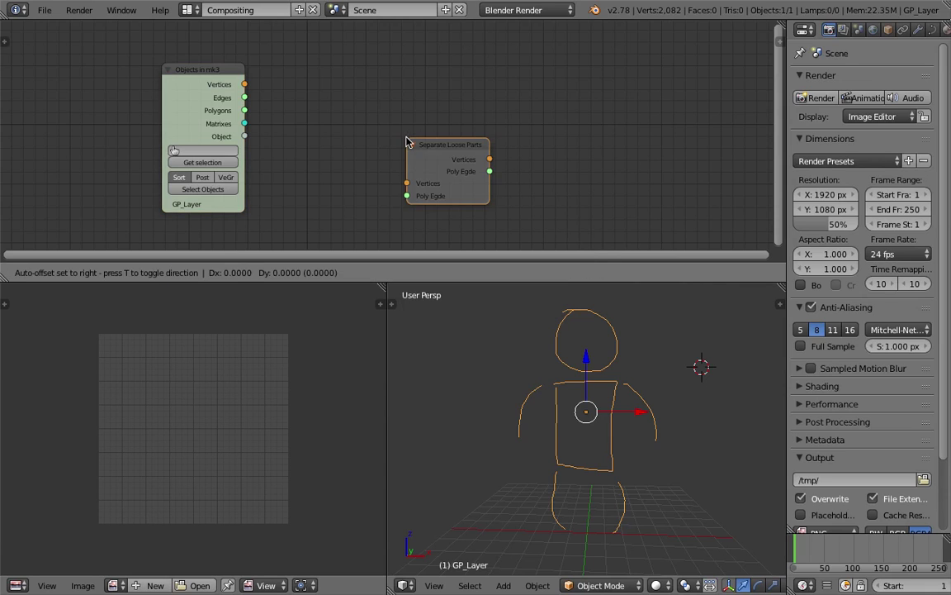
left_click(295, 104)
left_click_drag(245, 84, 298, 148)
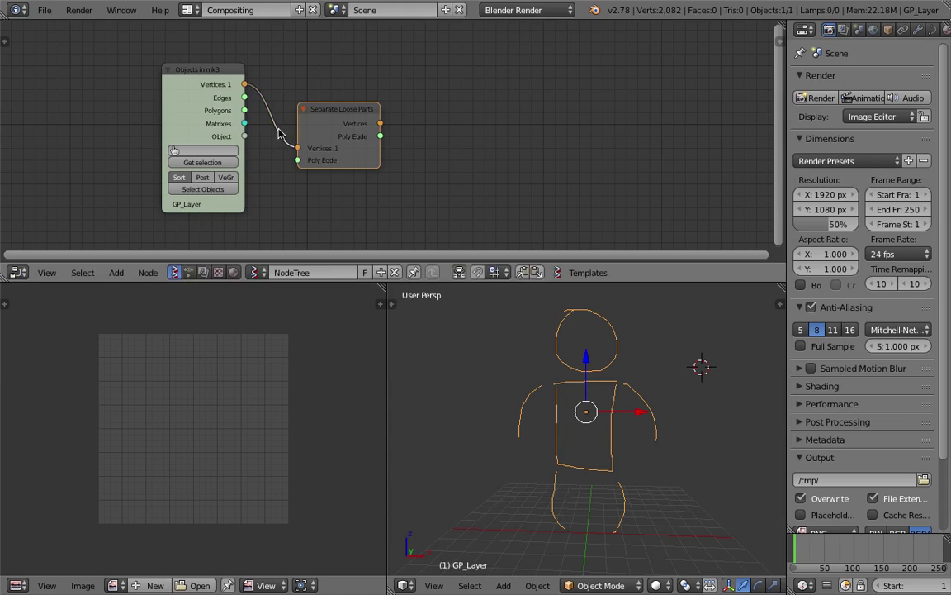
left_click_drag(244, 98, 307, 105)
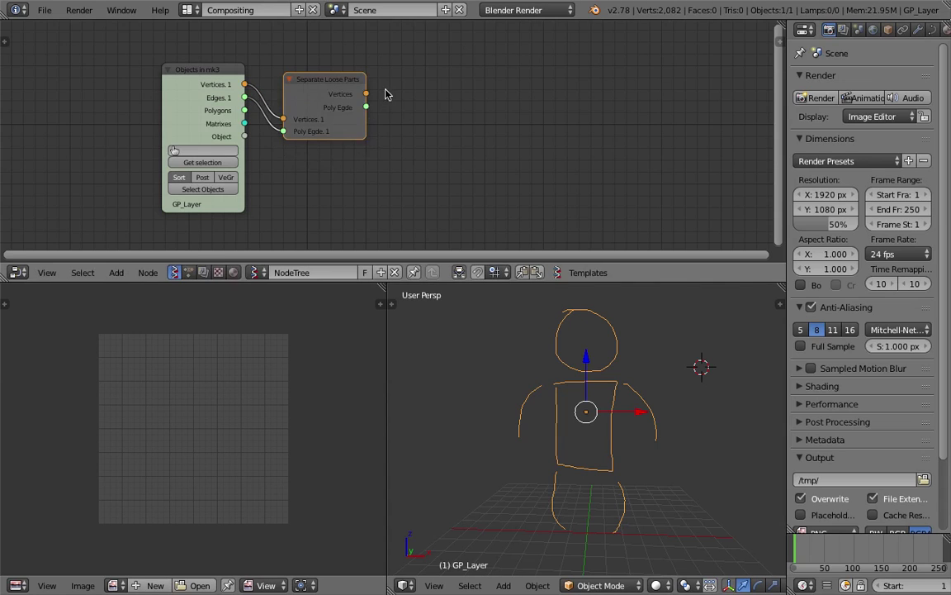
Add a List Item node beside the Separate Loose Parts node.
key("shift+a")
left_click(417, 91)
type("list ie")
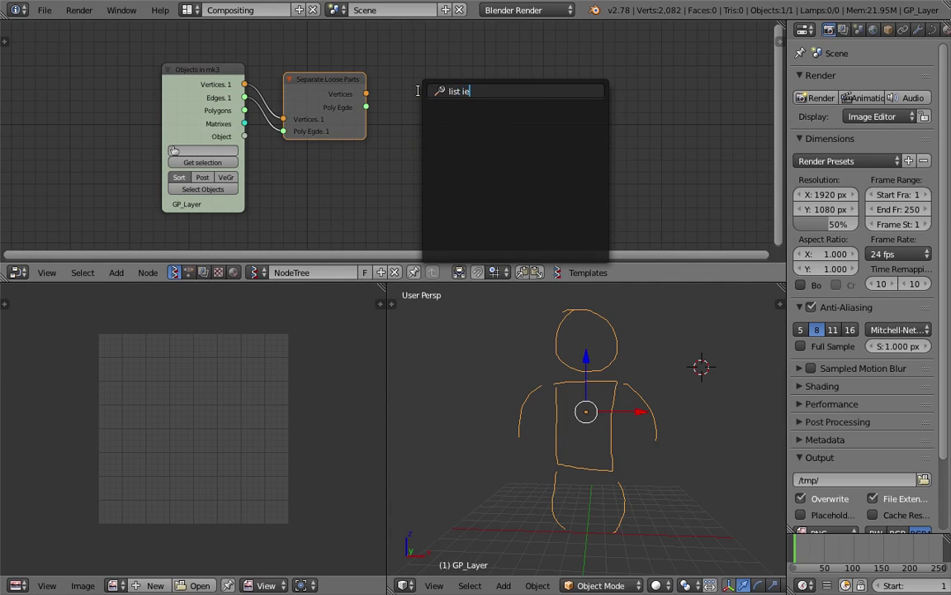
key("BackSpace")
key("Return")
left_click(419, 95)
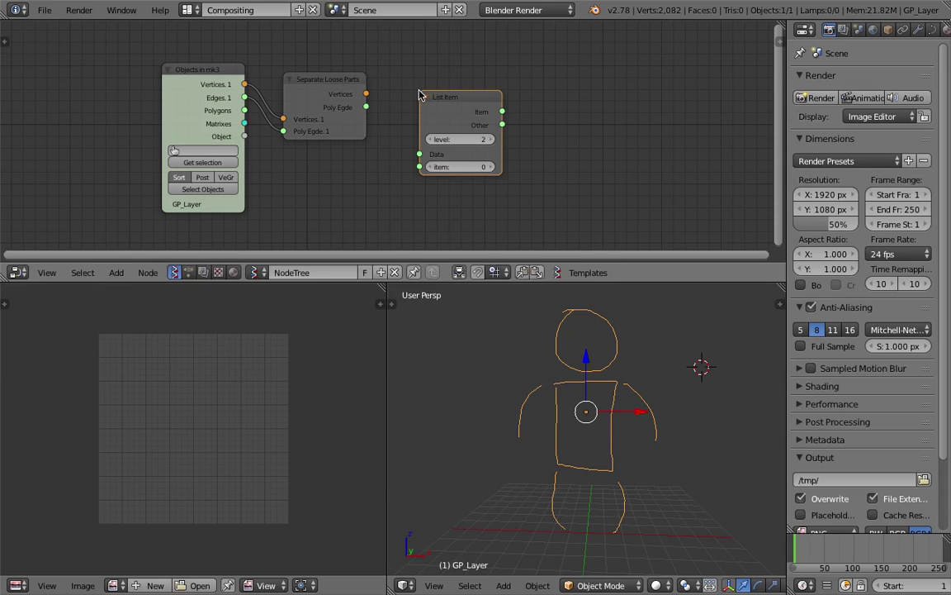
Add a Viewer Draw node after the List Item node and line the two nodes up.
key("shift+a")
left_click(573, 100)
type("vi")
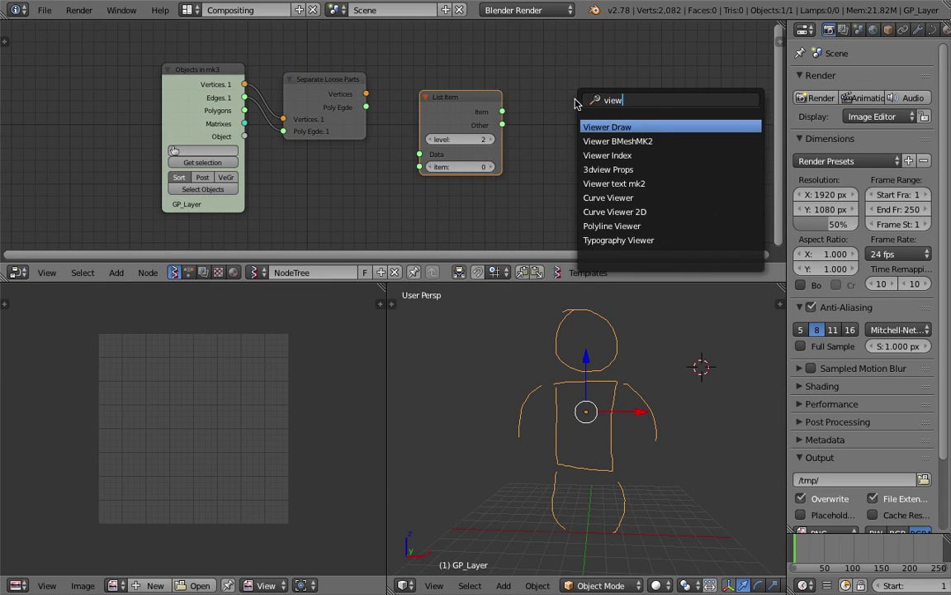
type("ew")
key("Return")
left_click(575, 102)
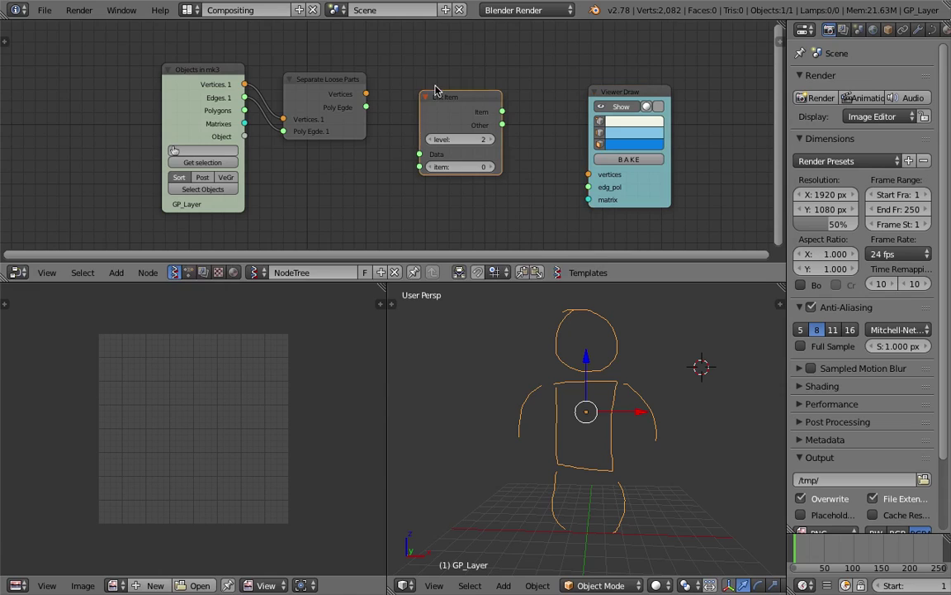
left_click_drag(431, 96, 432, 76)
left_click_drag(602, 92, 579, 79)
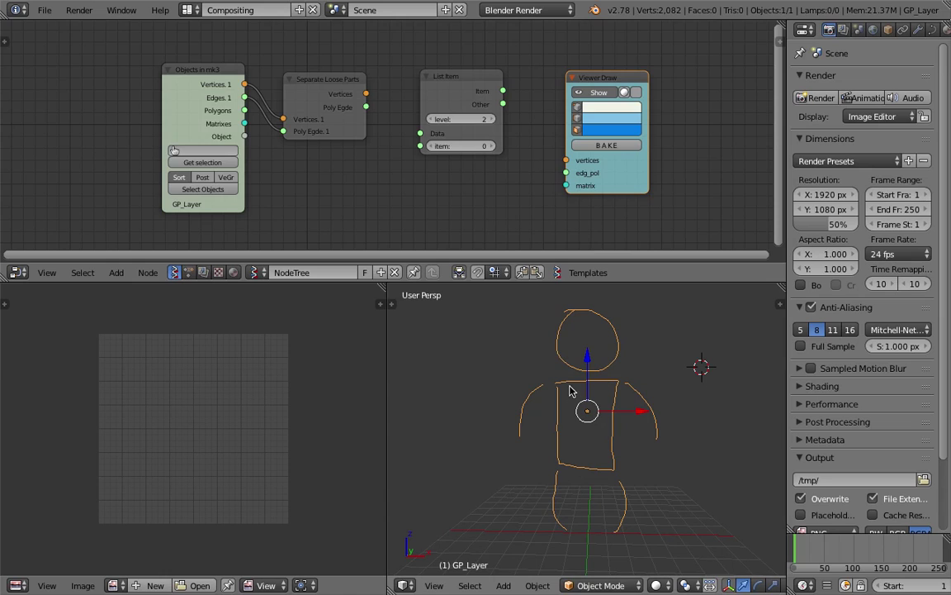
Link the Separate Loose Parts vertices through List Item to Viewer Draw's vertices, and set the List Item level to 1.
left_click_drag(367, 95, 420, 134)
left_click_drag(451, 95, 444, 79)
left_click_drag(495, 75, 567, 161)
left_click_drag(618, 174, 637, 170)
middle_click_drag(625, 430, 630, 435)
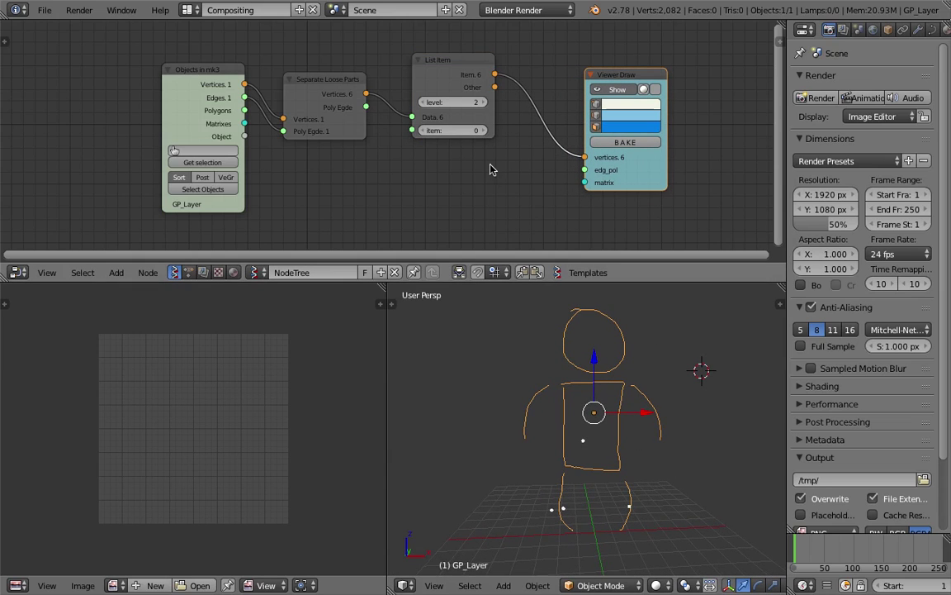
left_click(424, 102)
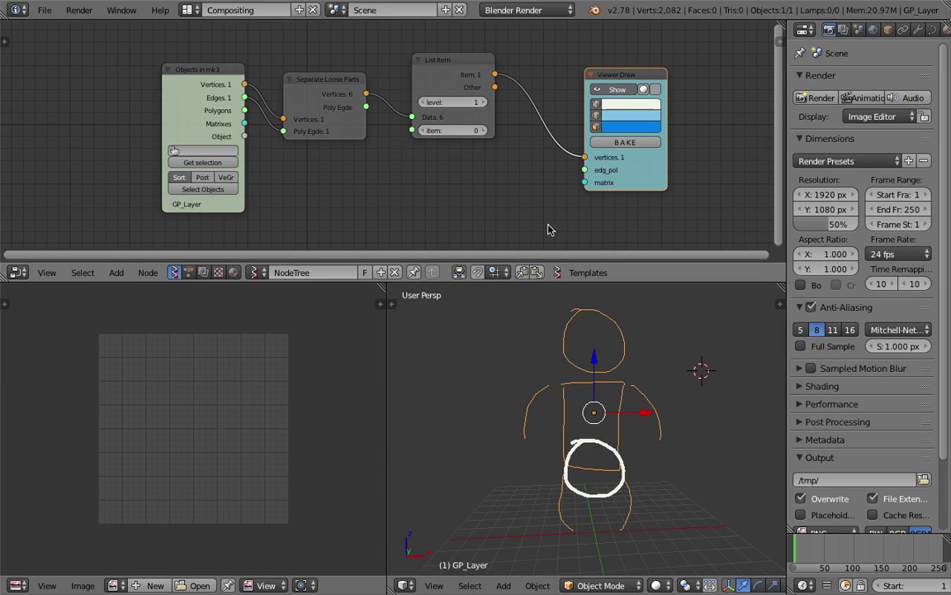
middle_click_drag(489, 116, 485, 113)
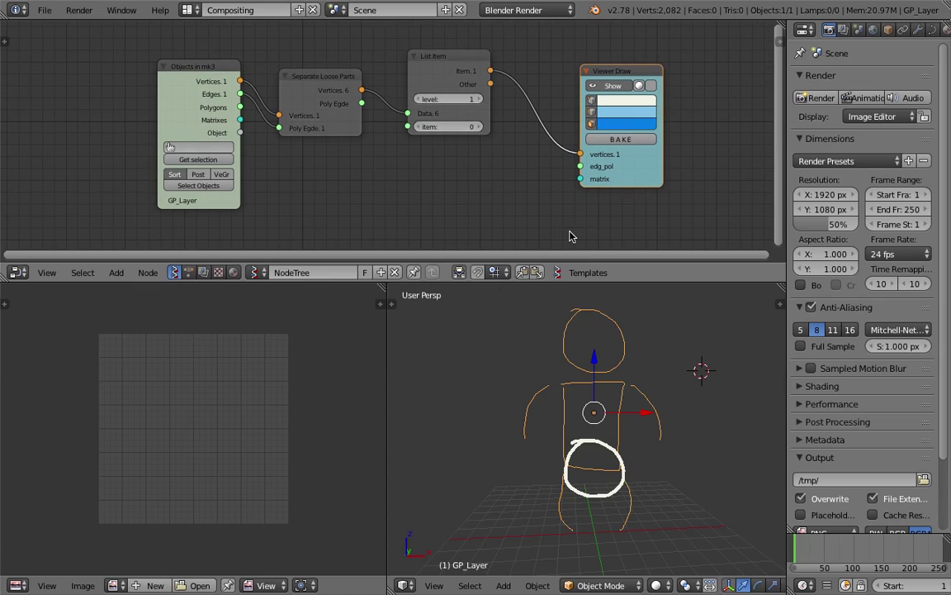
Step the List Item node's item index up past the first strokes and back down to 1 to inspect each separated part.
left_click(478, 130)
left_click(478, 130)
left_click(477, 130)
left_click(477, 129)
left_click(416, 127)
scroll(521, 394, "down", 4)
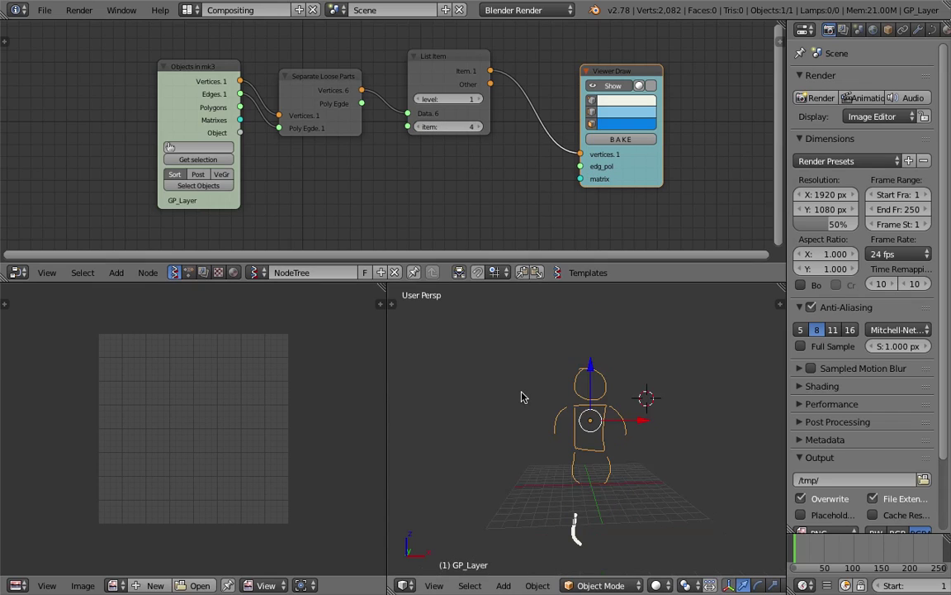
left_click(419, 129)
left_click(418, 127)
left_click(418, 127)
left_click(418, 127)
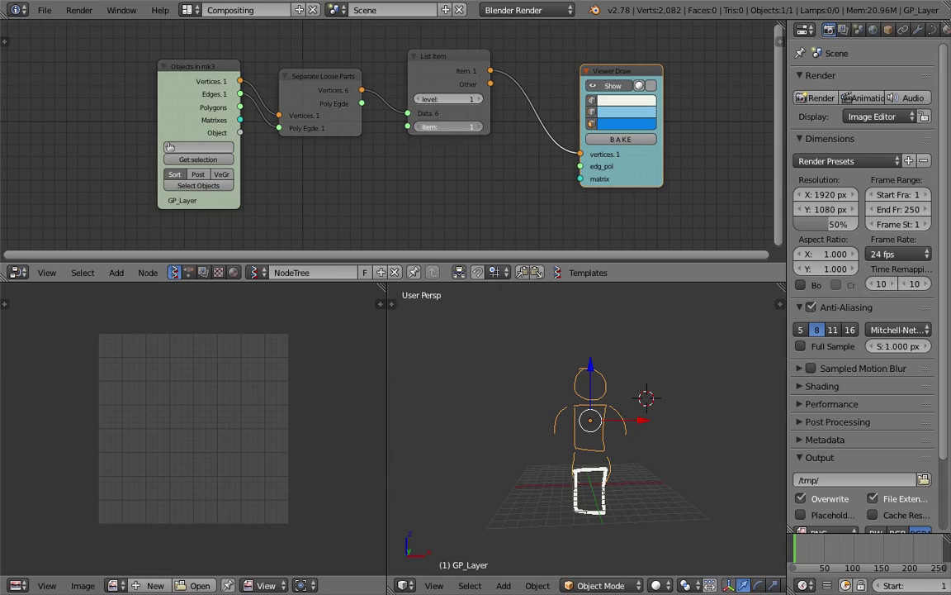
Set the List Item node's item index to 0 for the head, and try level 0 before restoring level 1.
left_click(418, 127)
middle_click_drag(589, 385, 590, 425)
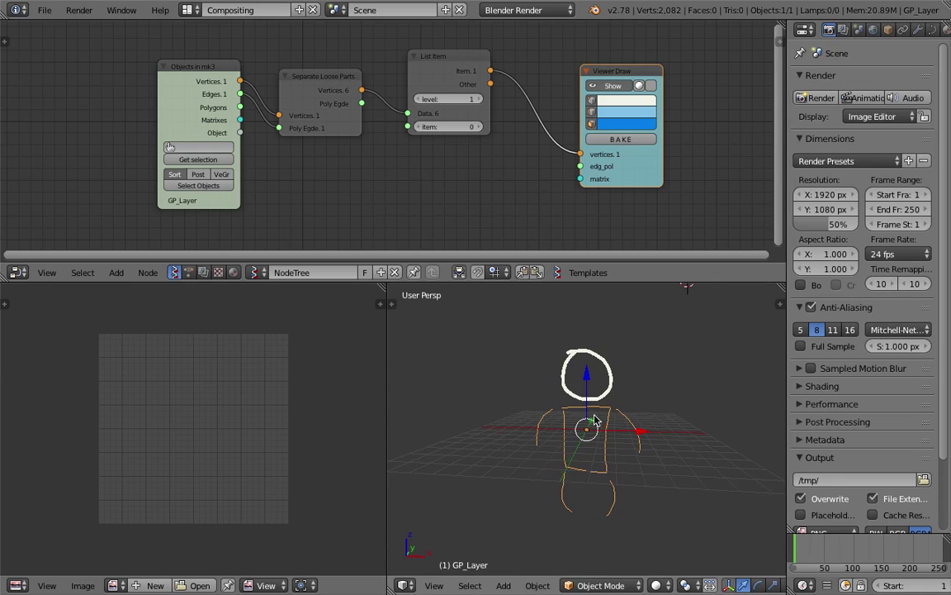
left_click(424, 98)
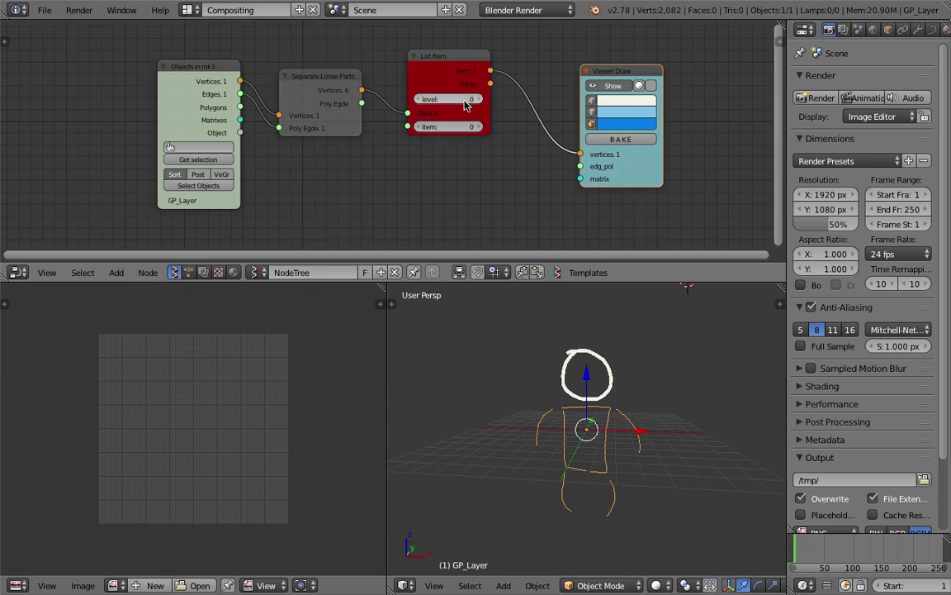
left_click(479, 99)
Step the List Item node's item index through the separated parts and leave it at 3 for an arm stroke.
left_click(475, 129)
left_click(409, 127)
left_click(419, 127)
left_click(476, 127)
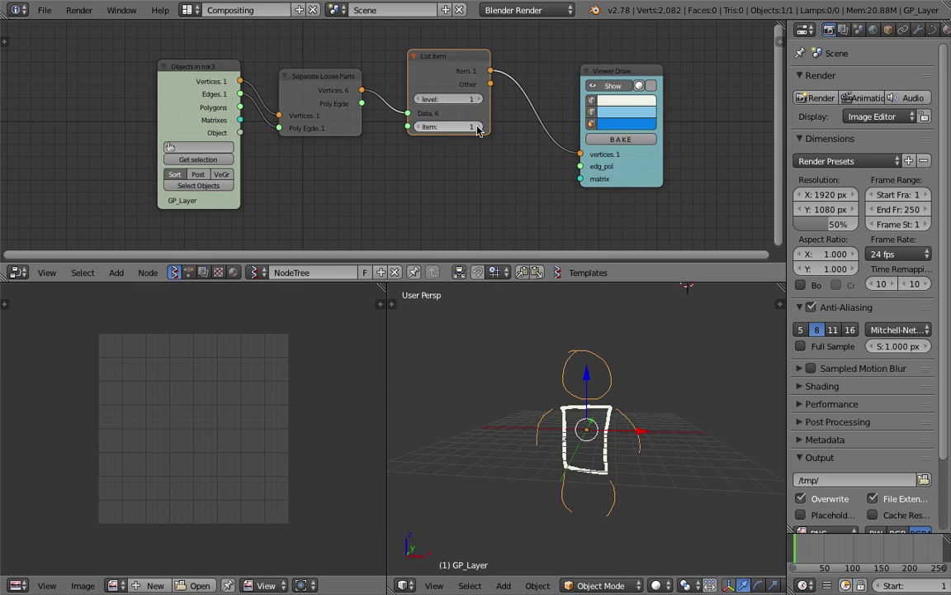
left_click(477, 127)
left_click(476, 127)
left_click(477, 128)
left_click(477, 127)
left_click(476, 127)
left_click(422, 129)
left_click(421, 129)
left_click(421, 129)
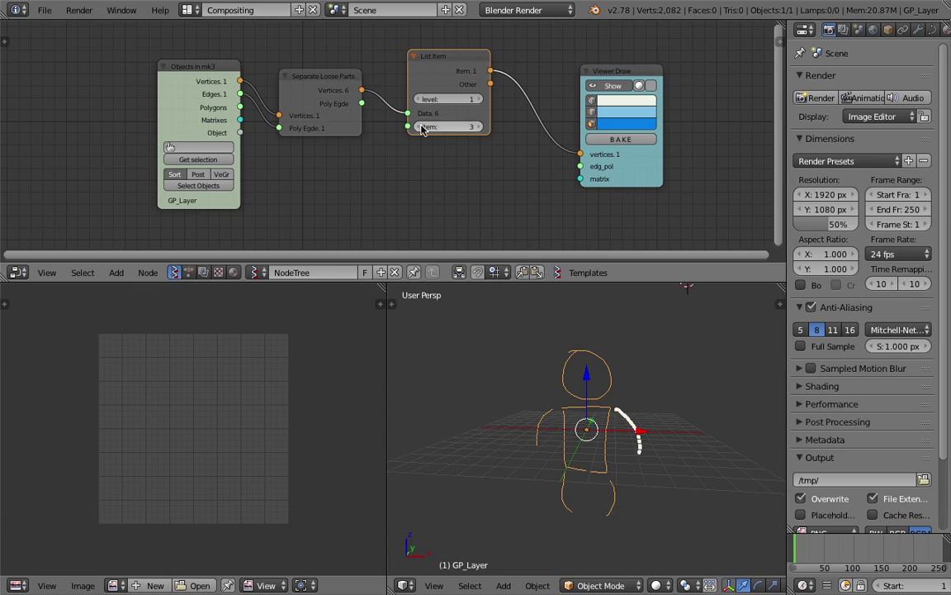
Save the blend file and move the Viewer Draw node farther from List Item to make room between them.
key("ctrl+s")
left_click(486, 196)
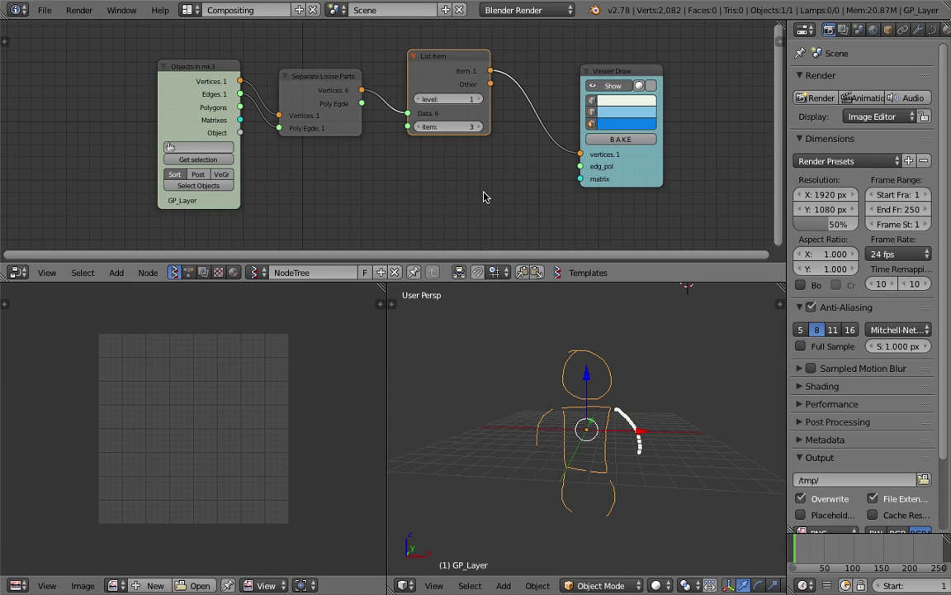
key("ctrl+s")
left_click(649, 398)
middle_click_drag(645, 398, 585, 401)
left_click_drag(655, 159, 700, 122)
key("ctrl+s")
left_click(685, 136)
middle_click_drag(609, 140, 535, 147)
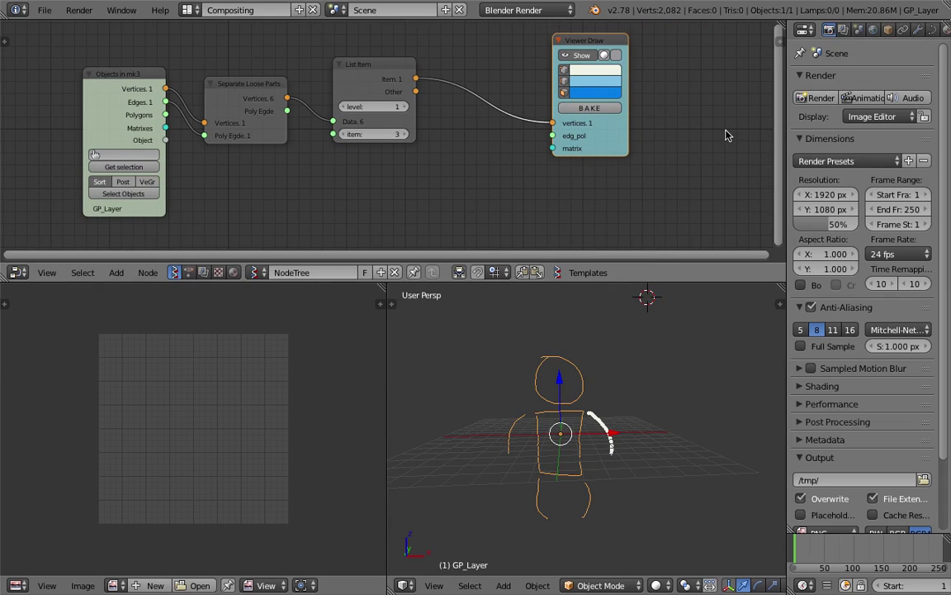
left_click_drag(621, 128, 697, 130)
middle_click_drag(608, 136, 579, 140)
scroll(603, 400, "up", 1)
middle_click_drag(603, 402, 590, 427)
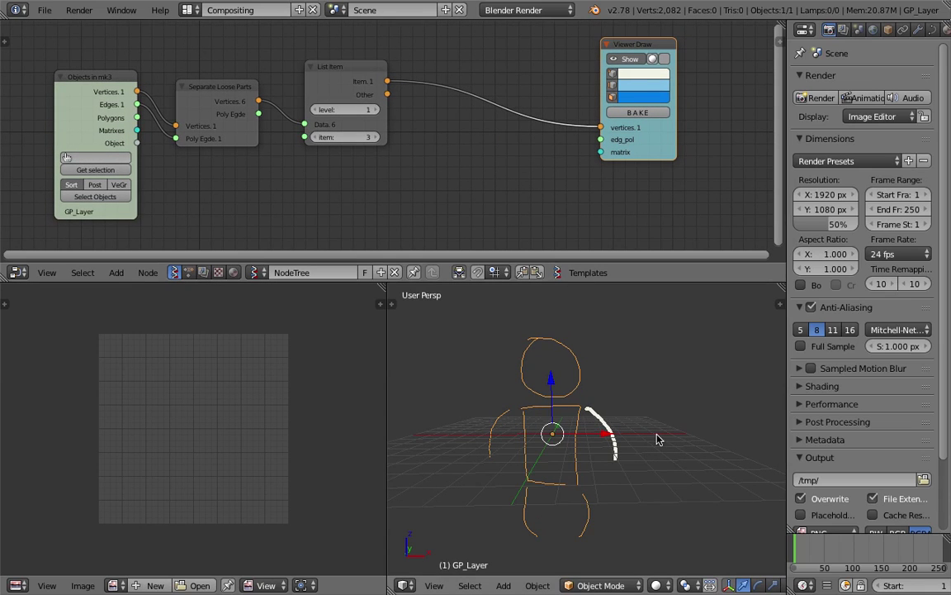
Insert a Vector Interpolation node on the link between List Item and Viewer Draw, and try varying its t value.
key("shift+a")
left_click(451, 173)
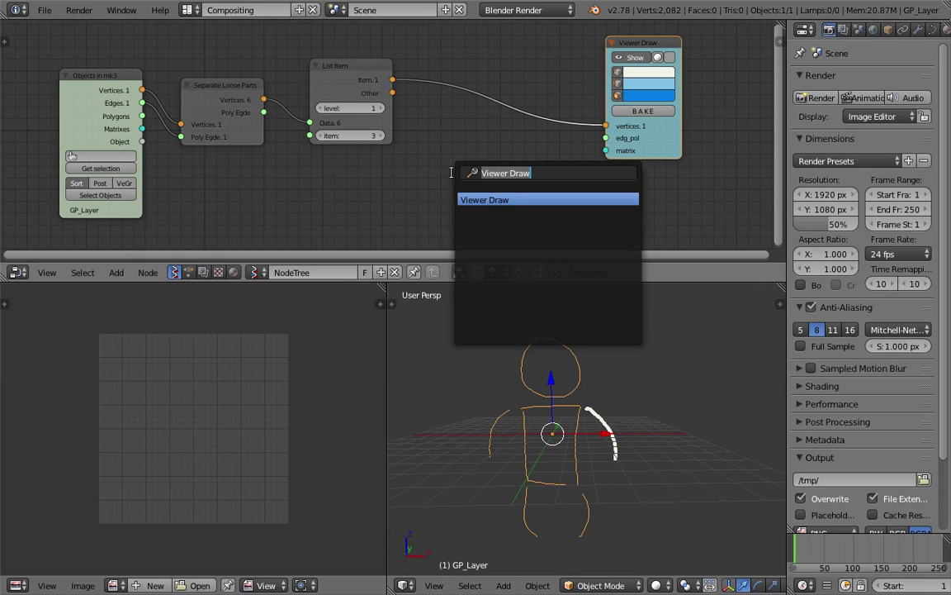
type("res")
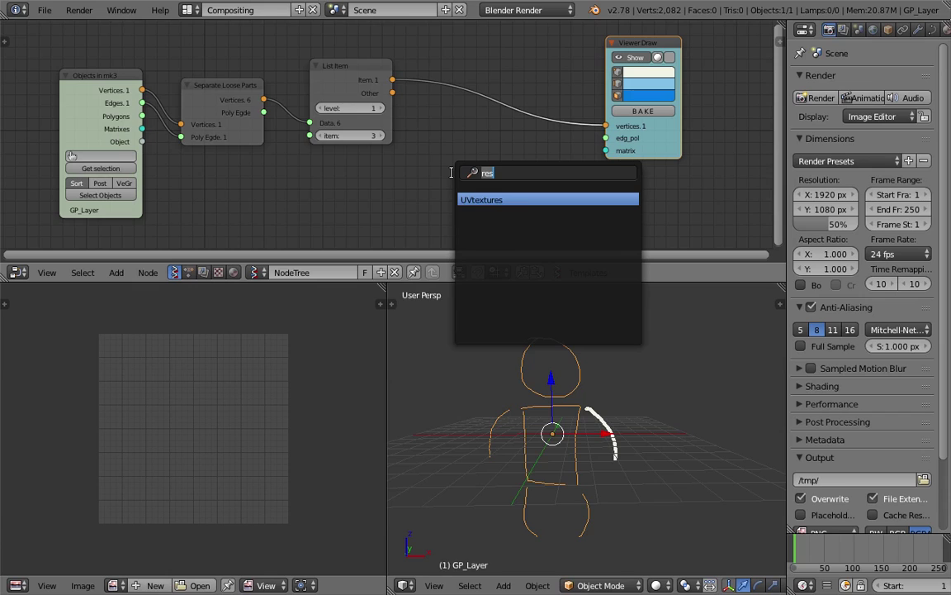
type("vector i")
key("Down")
key("Down")
key("Down")
key("Return")
left_click(464, 70)
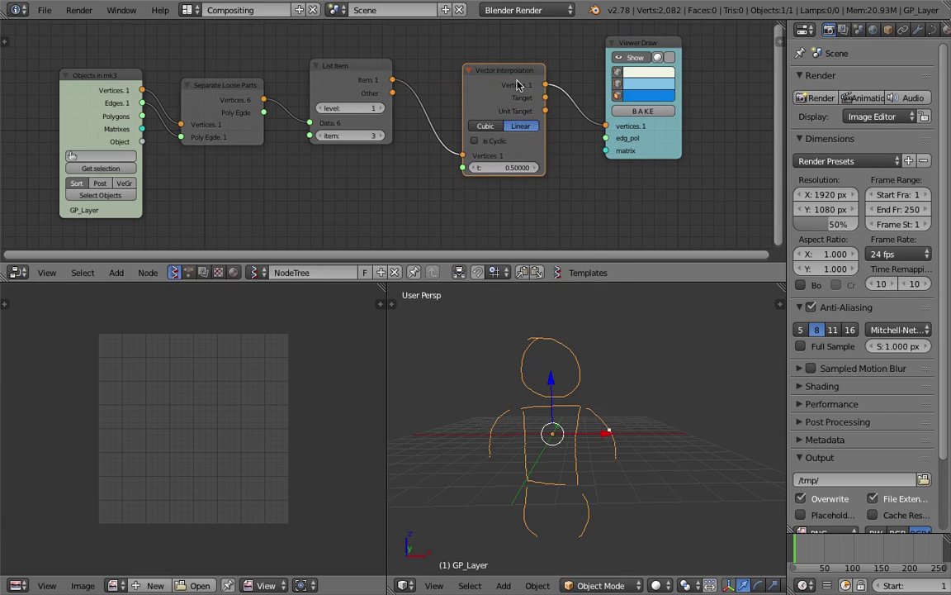
left_click_drag(524, 168, 481, 168)
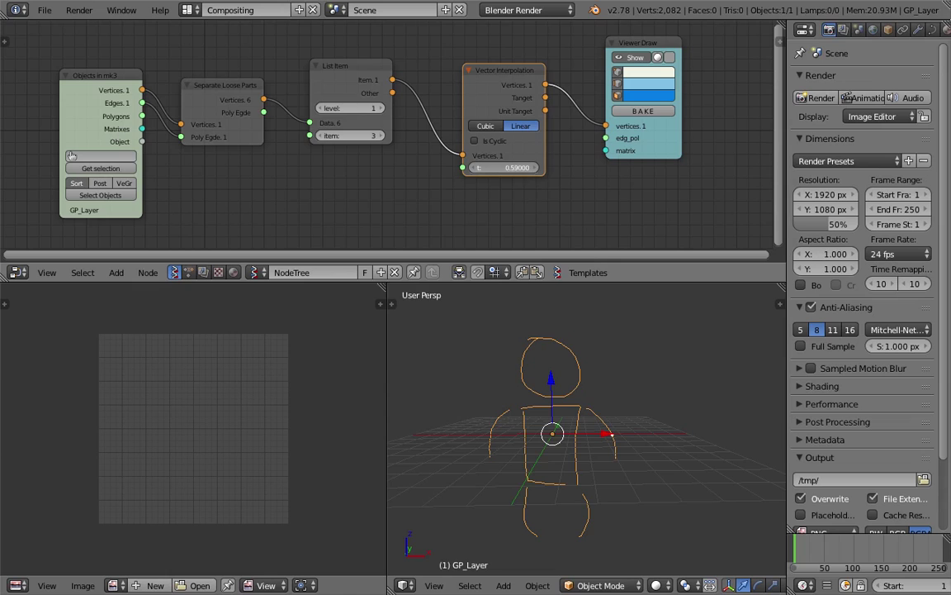
right_click(517, 169)
Space the Vector Interpolation and Viewer Draw nodes apart, and widen the node editor area slightly.
left_click_drag(514, 73, 557, 44)
left_click_drag(659, 42, 730, 24)
middle_click_drag(611, 62, 563, 81)
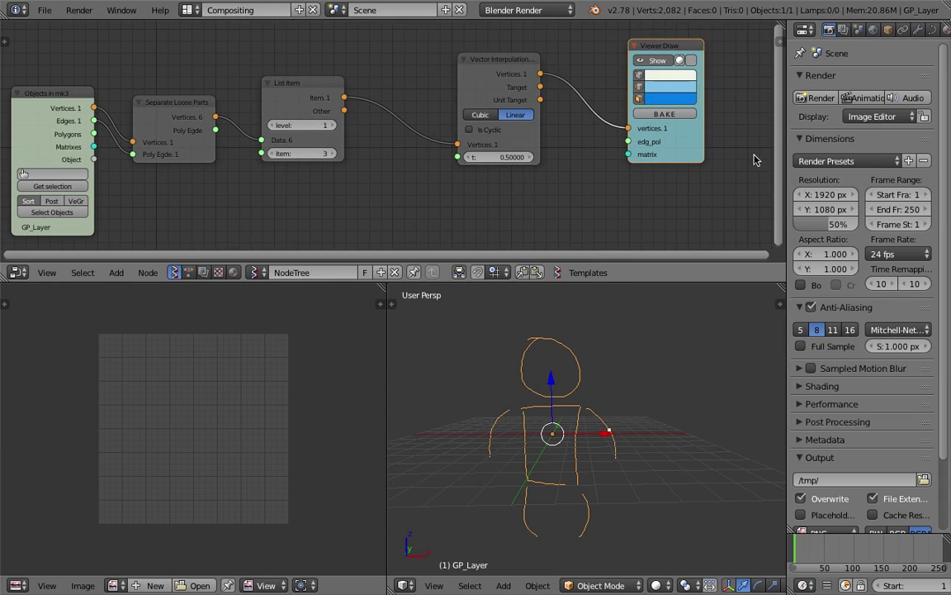
left_click_drag(782, 145, 813, 145)
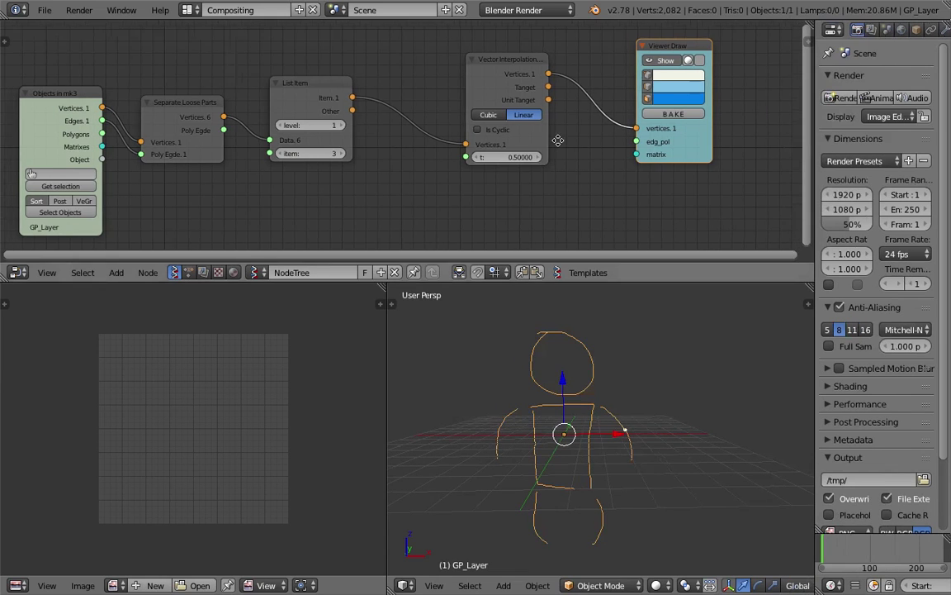
middle_click_drag(521, 77, 464, 73)
left_click_drag(462, 73, 433, 65)
Add a Range Float node below the List Item node.
key("shift+a")
left_click(445, 165)
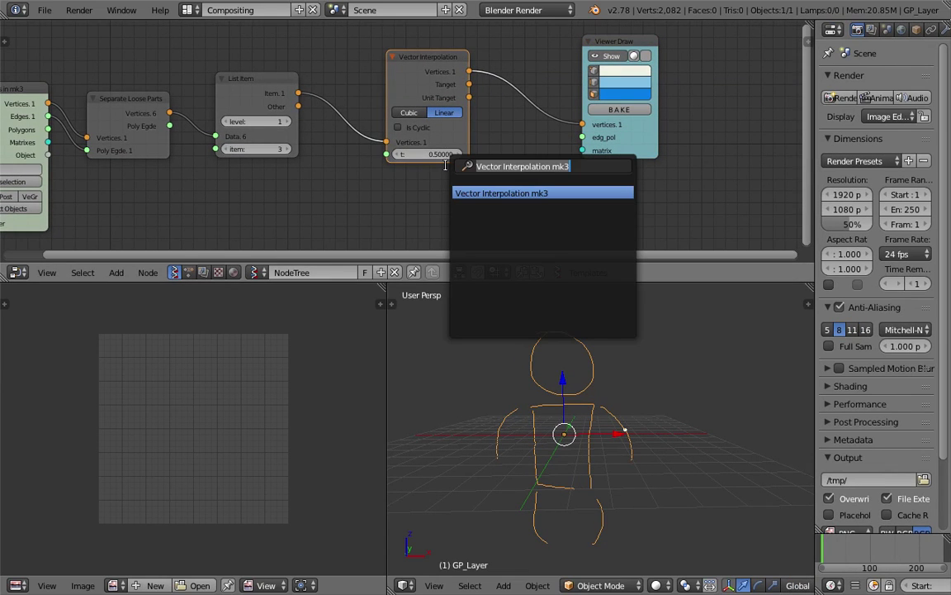
type("flo")
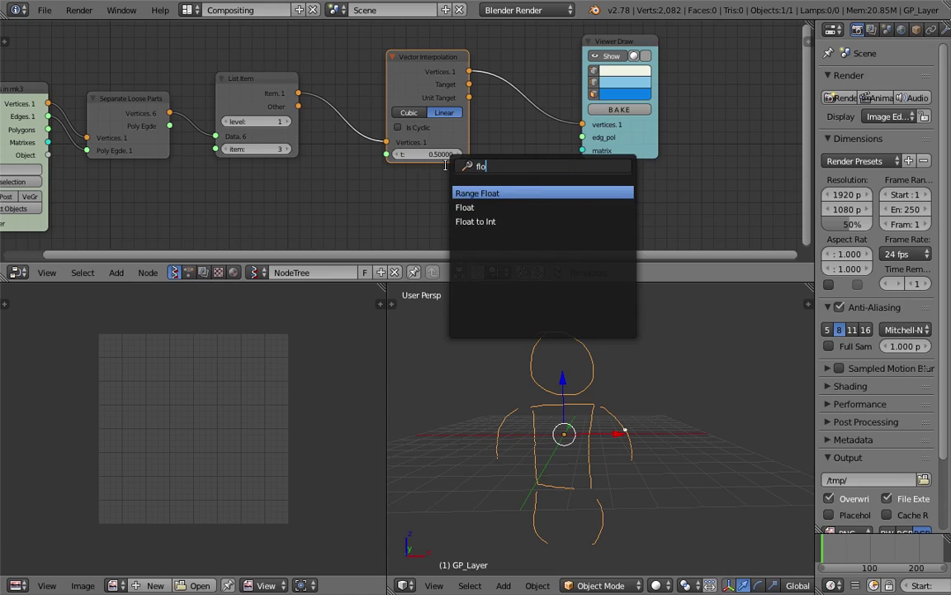
type("at")
key("BackSpace")
key("BackSpace")
key("BackSpace")
key("BackSpace")
key("BackSpace")
type("range f")
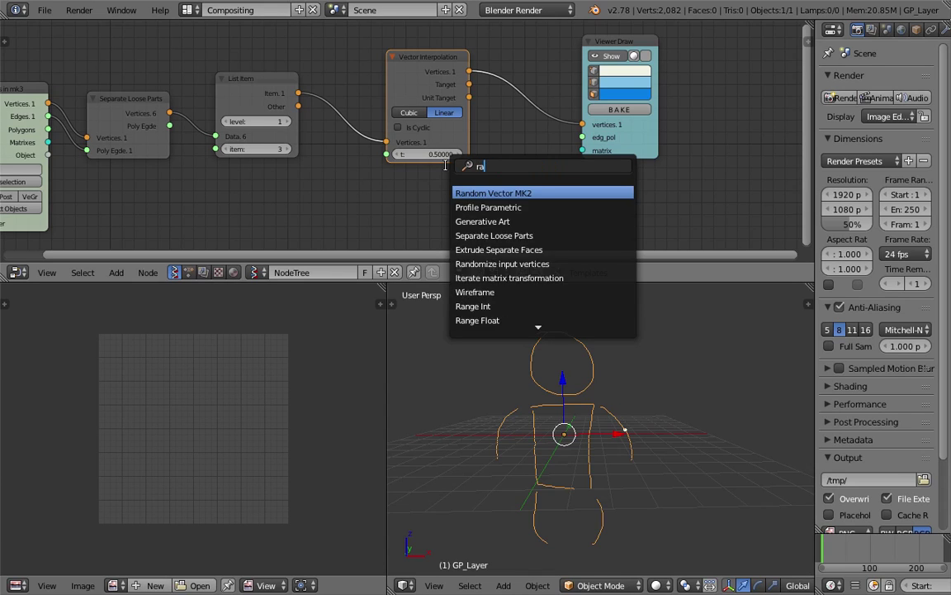
key("Return")
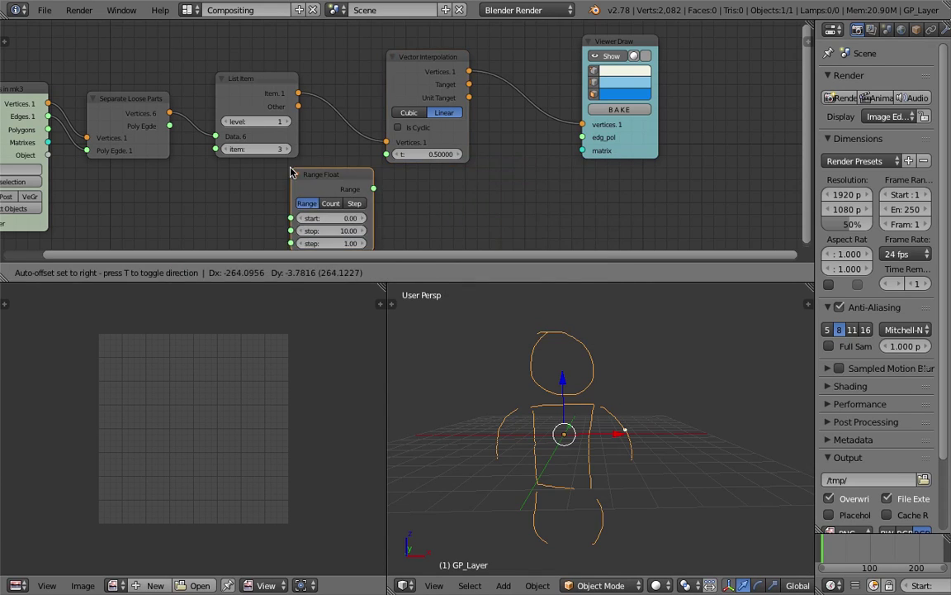
left_click(293, 178)
Set Range Float to Count mode with stop 1.00 and count 3, and link its Range output to Vector Interpolation's t.
left_click(336, 182)
left_click_drag(439, 114, 494, 113)
left_click(353, 221)
type("3")
key("Return")
left_click_drag(378, 166, 447, 130)
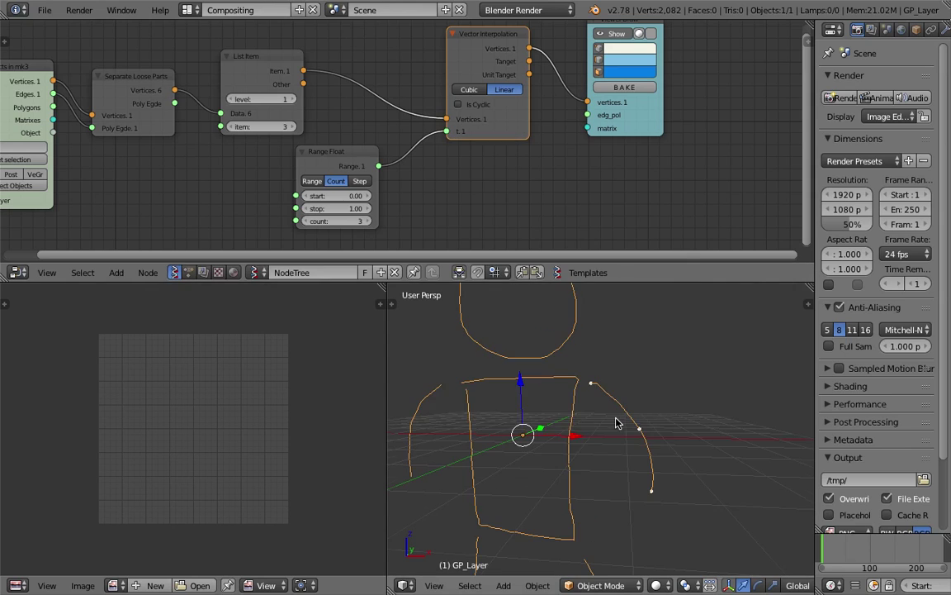
mouse_move(643, 468)
middle_mouse_down()
mouse_move(595, 475)
mouse_move(634, 468)
middle_mouse_up()
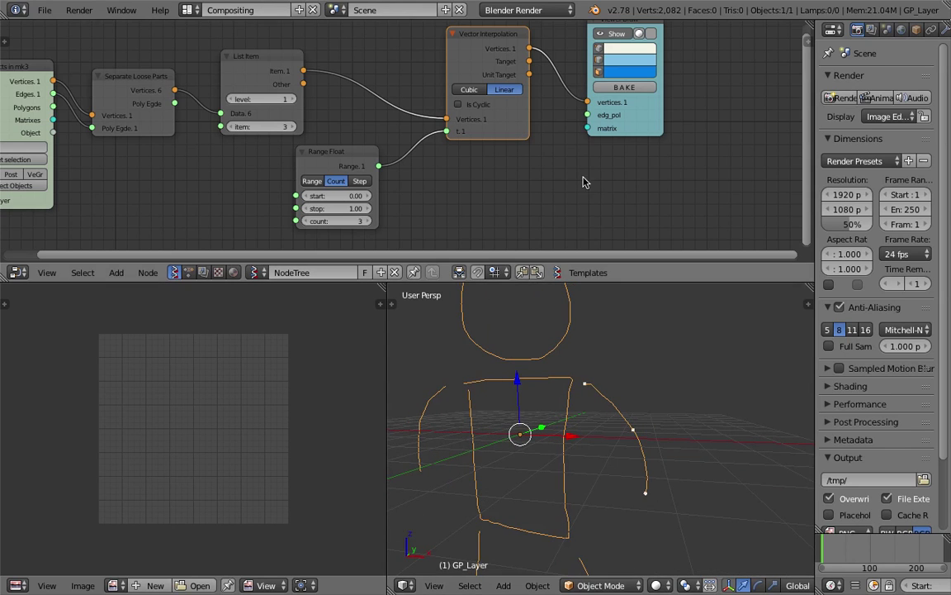
Rearrange the Vector Interpolation, Range Float and Viewer Draw nodes to leave a gap before Viewer Draw.
left_click_drag(651, 111, 701, 113)
scroll(624, 138, "down", 3)
left_click_drag(465, 68, 500, 46)
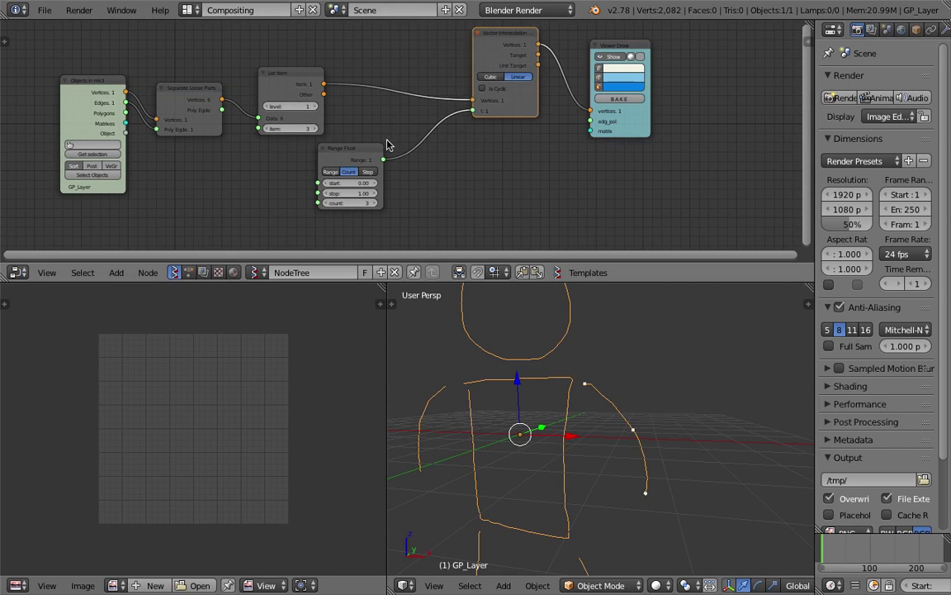
left_click_drag(364, 149, 413, 121)
left_click_drag(639, 121, 688, 115)
middle_click_drag(572, 133, 453, 162)
Insert a UV Connection node on the link between Vector Interpolation and Viewer Draw.
key("shift+a")
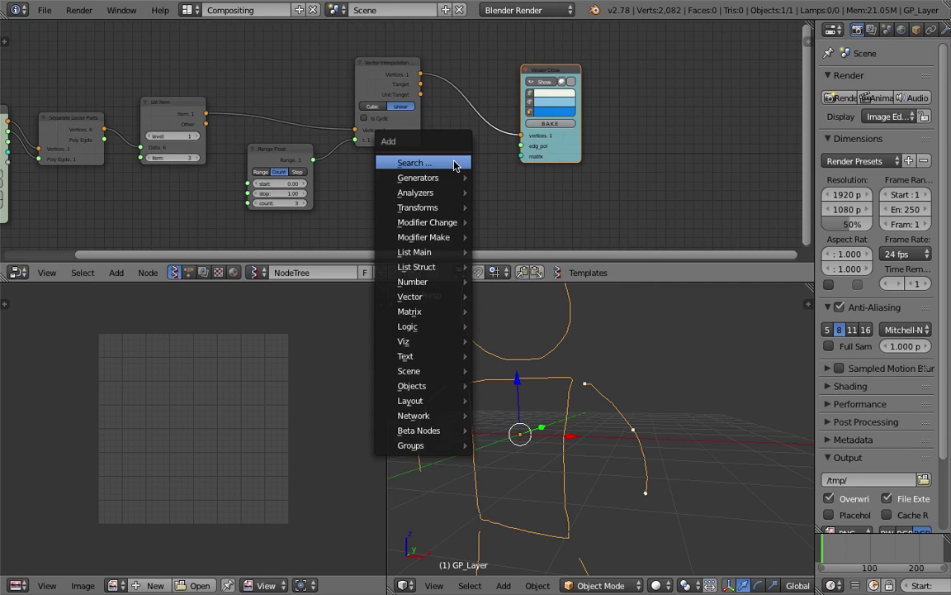
left_click(453, 162)
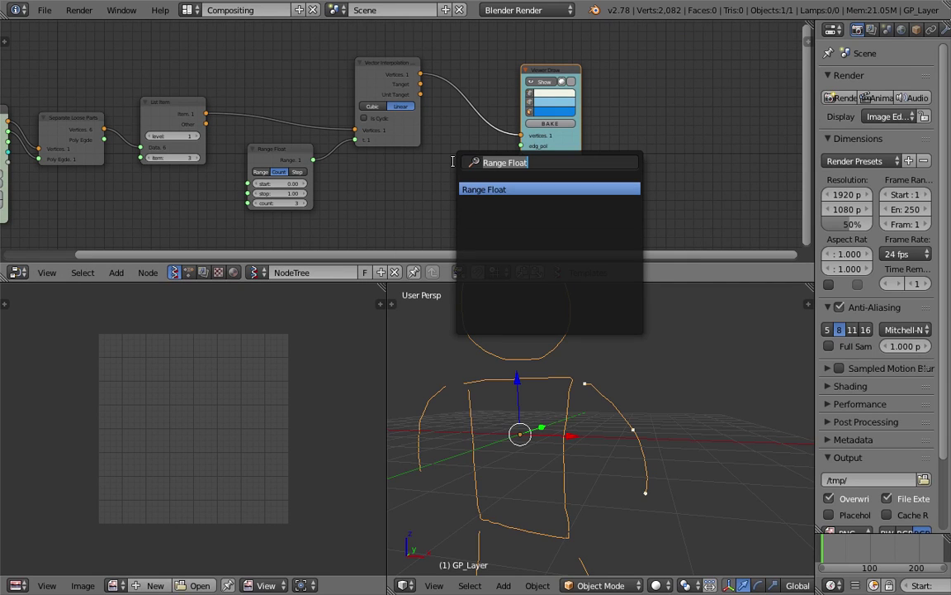
key("BackSpace")
type("uv")
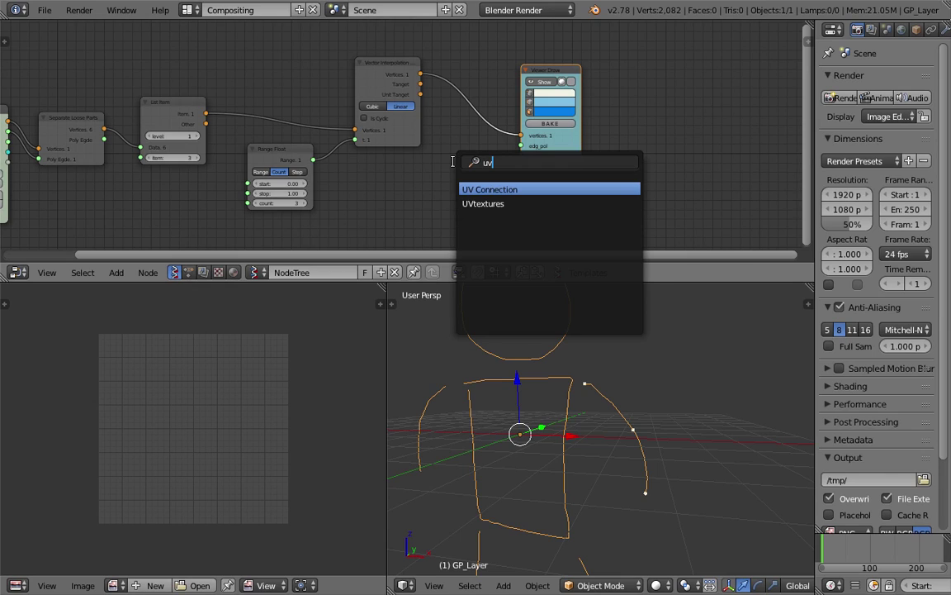
key("Return")
left_click(529, 133)
left_click(515, 140)
Set UV Connection to Edges in the U_dir direction, and link its data output to Viewer Draw's edg_pol input.
scroll(493, 145, "up", 3)
left_click(537, 175)
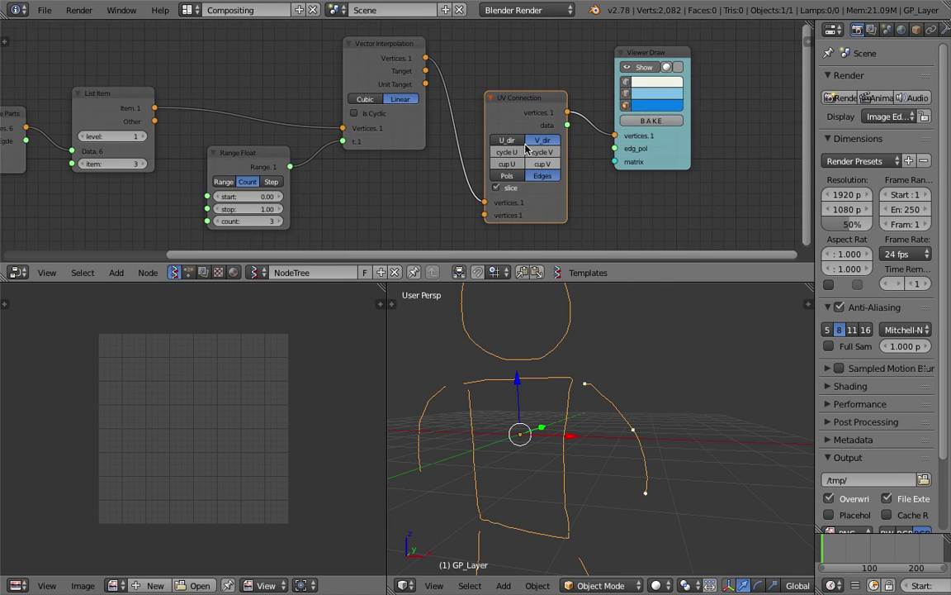
left_click(514, 141)
left_click_drag(568, 126, 614, 147)
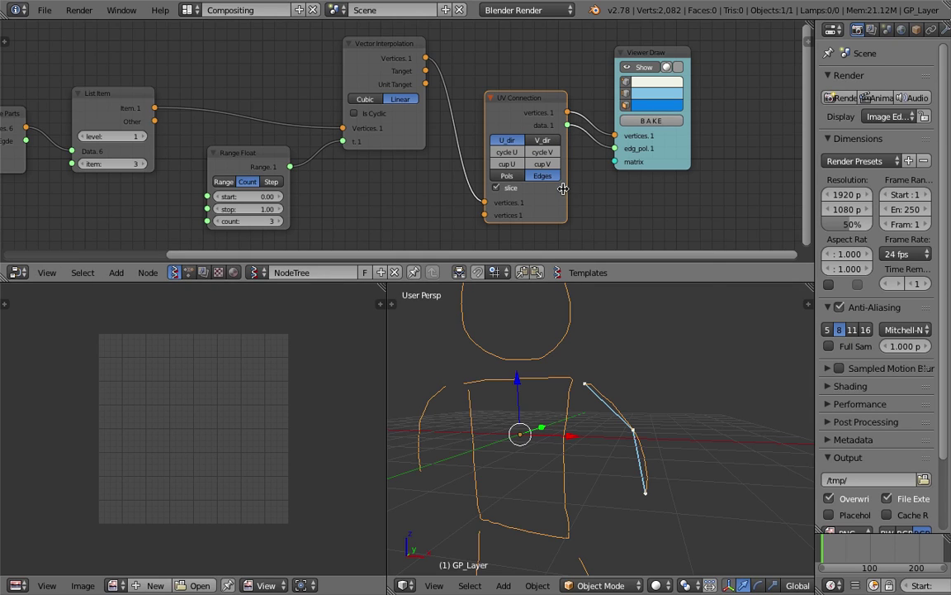
left_click(551, 141)
left_click(507, 140)
Save the blend file with the connected arm line.
middle_click_drag(627, 335, 570, 384)
key("ctrl+s")
left_click(570, 384)
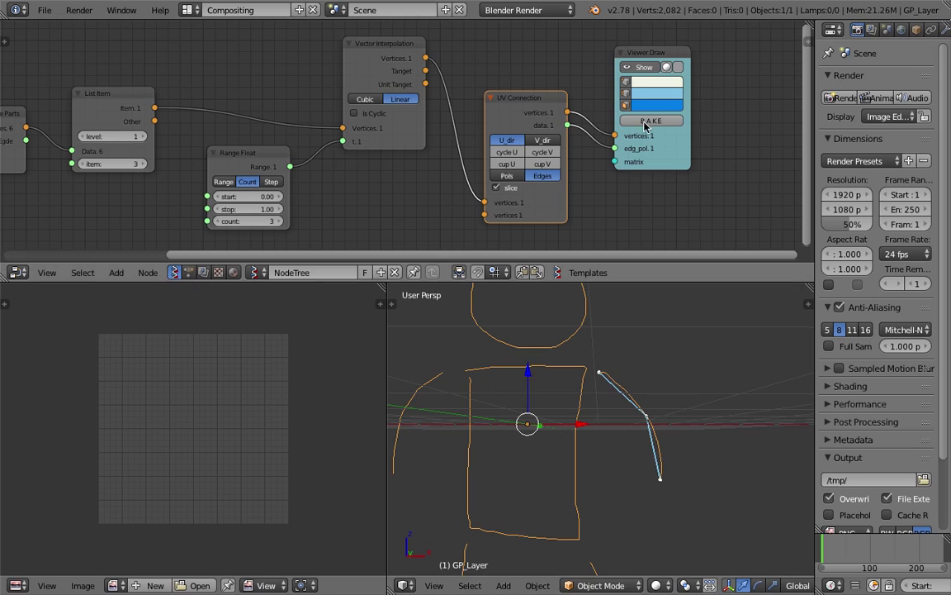
Bake the Viewer Draw arm line into a mesh, try moving it in the viewport, and delete it.
left_click(646, 122)
key("g")
left_click(641, 376)
key("x")
left_click(588, 365)
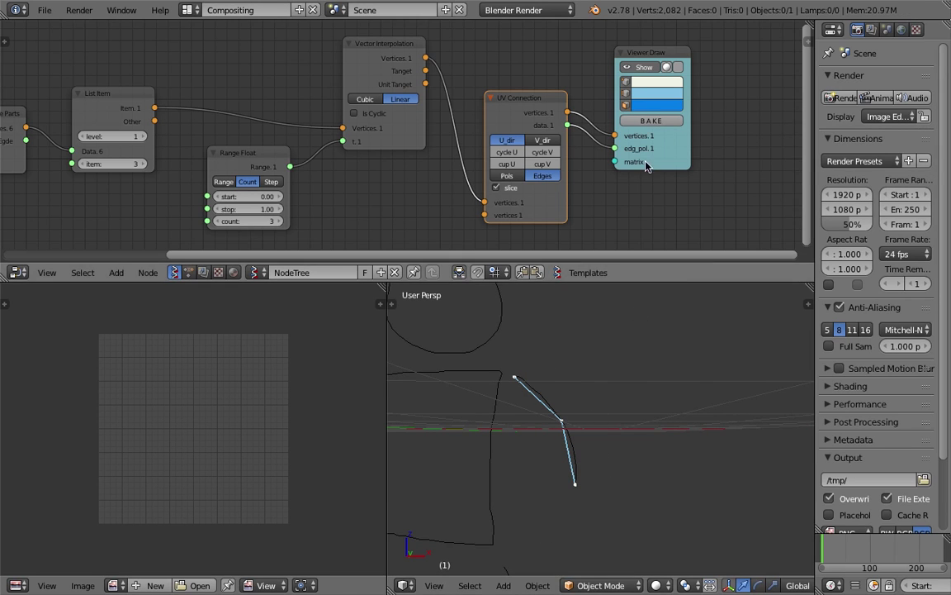
Move the Viewer Draw node farther from UV Connection, and save the blend file.
left_click_drag(645, 165, 692, 159)
scroll(690, 158, "down", 1)
key("ctrl+s")
left_click(630, 177)
middle_click_drag(621, 169, 595, 135)
scroll(618, 384, "down", 3)
mouse_move(619, 389)
middle_mouse_down()
mouse_move(615, 368)
mouse_move(608, 379)
middle_mouse_up()
key("ctrl+s")
left_click(607, 378)
key("ctrl+s")
left_click(631, 387)
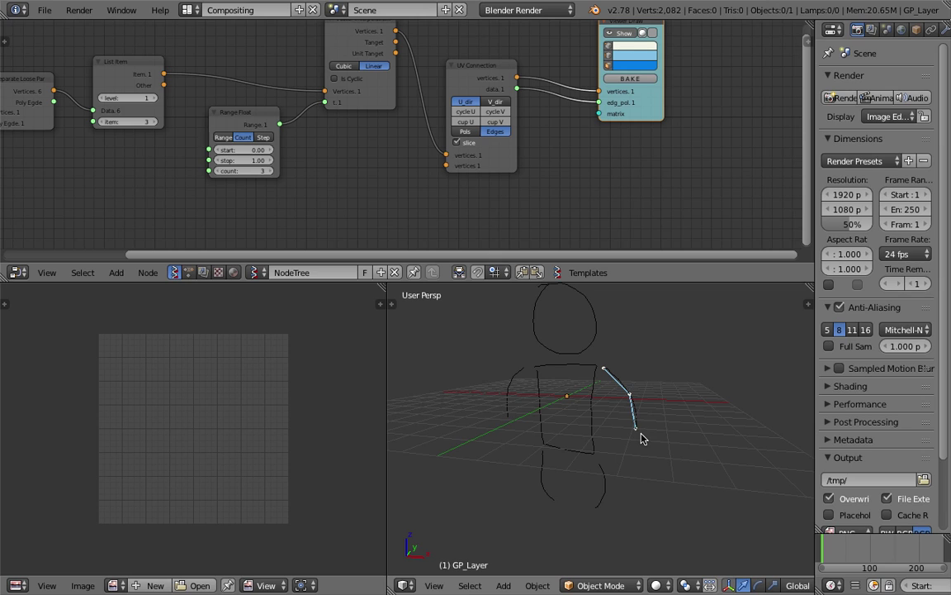
middle_click_drag(641, 433, 678, 402)
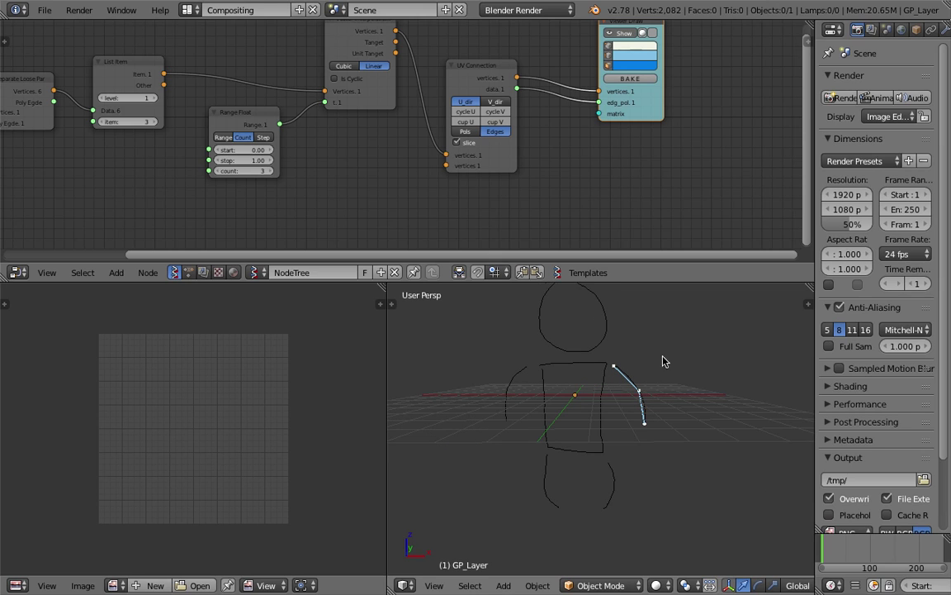
Add a Skin Mesher node after UV Connection and move Viewer Draw up to make room for it.
key("shift+a")
left_click(601, 151)
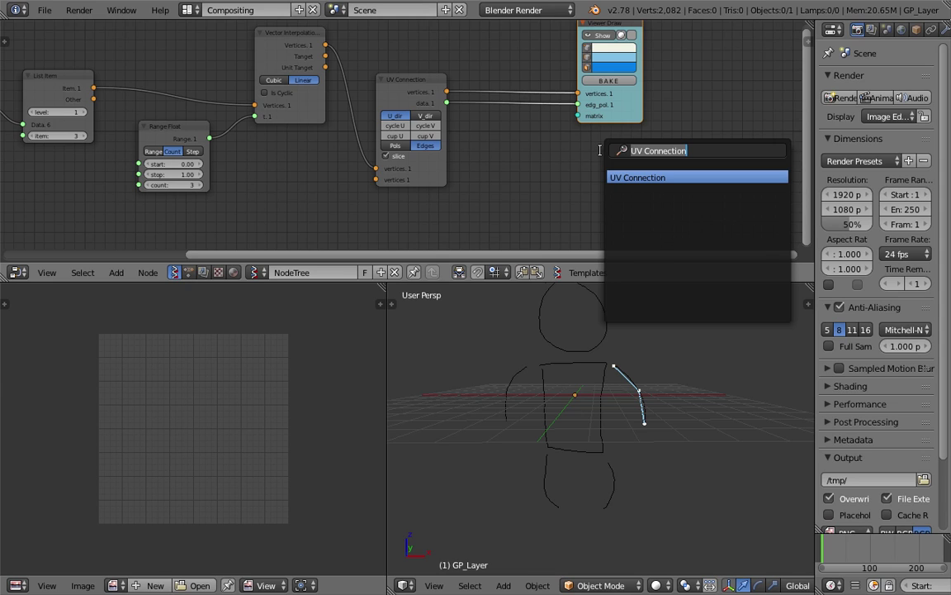
type("skin")
key("Return")
left_click(612, 135)
left_click_drag(633, 111, 654, 82)
scroll(578, 106, "down", 2)
Link UV Connection's vertices and data outputs to Skin Mesher's vertices and edges inputs, and reposition the Skin Mesher node.
left_click_drag(440, 107, 590, 208)
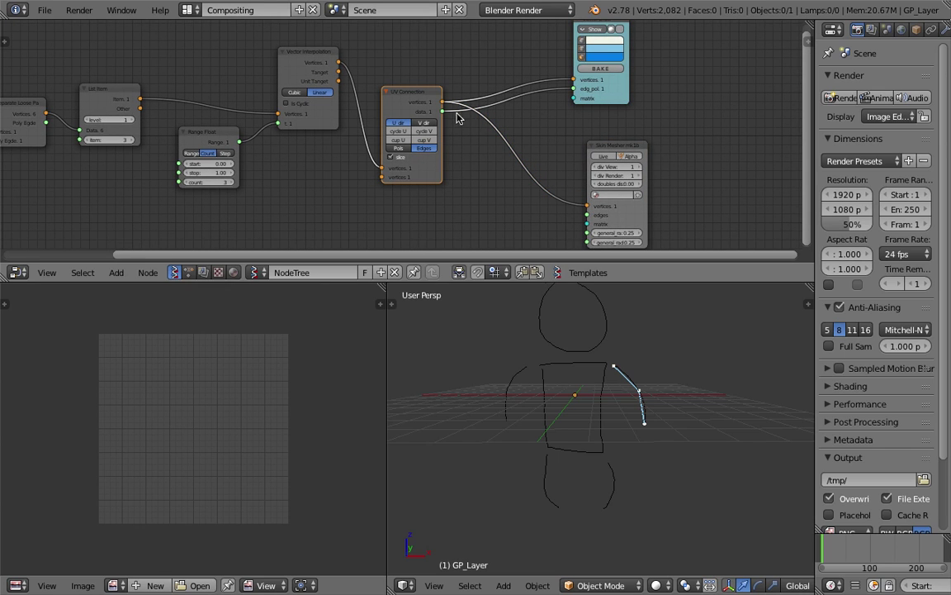
left_click_drag(444, 112, 587, 215)
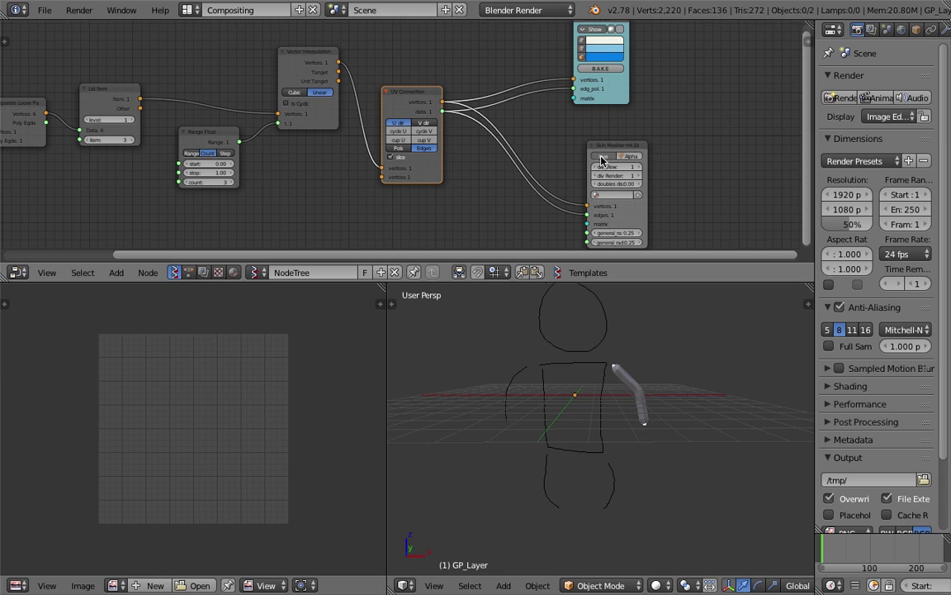
mouse_move(685, 462)
middle_mouse_down()
mouse_move(634, 414)
mouse_move(674, 428)
middle_mouse_up()
left_click_drag(621, 148, 601, 128)
scroll(600, 128, "up", 2)
Try the Skin Mesher's general radius values at 0.1, and set them back to 0.25.
left_click_drag(632, 226, 635, 226)
left_click(633, 226)
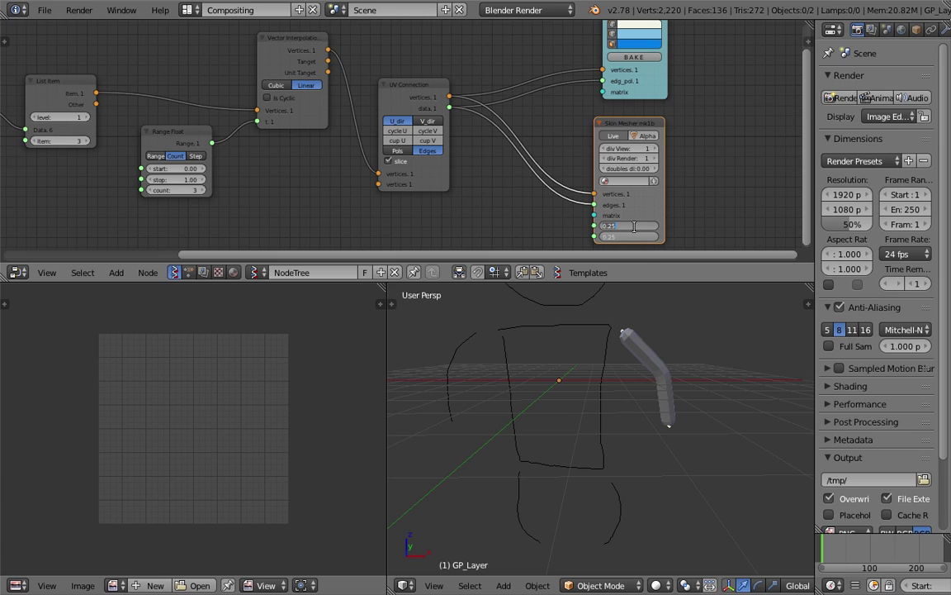
type("0.1")
key("Return")
left_click(634, 227)
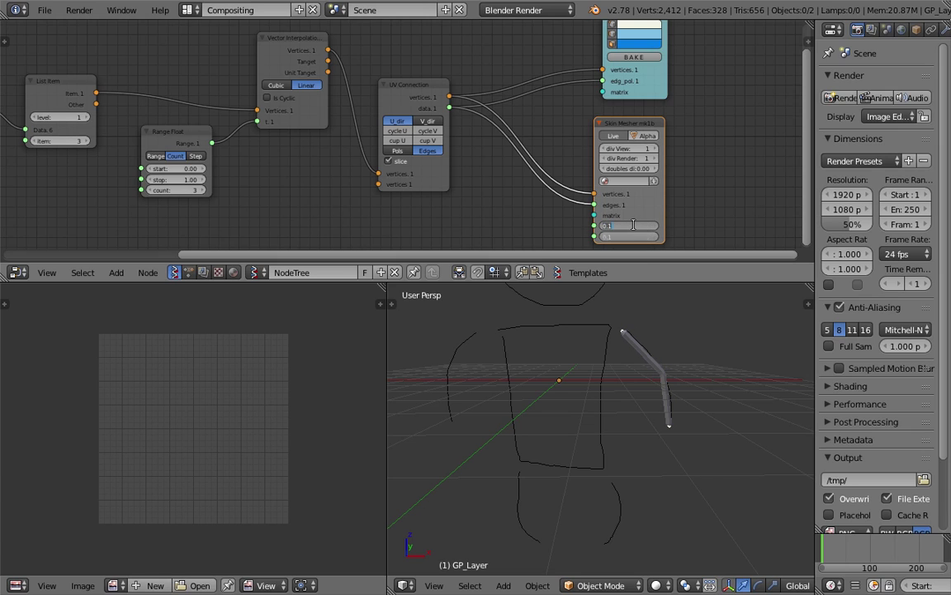
type(".25")
key("Return")
Save over the blend file, and move the Viewer Draw and Skin Mesher nodes farther from UV Connection.
key("ctrl+s")
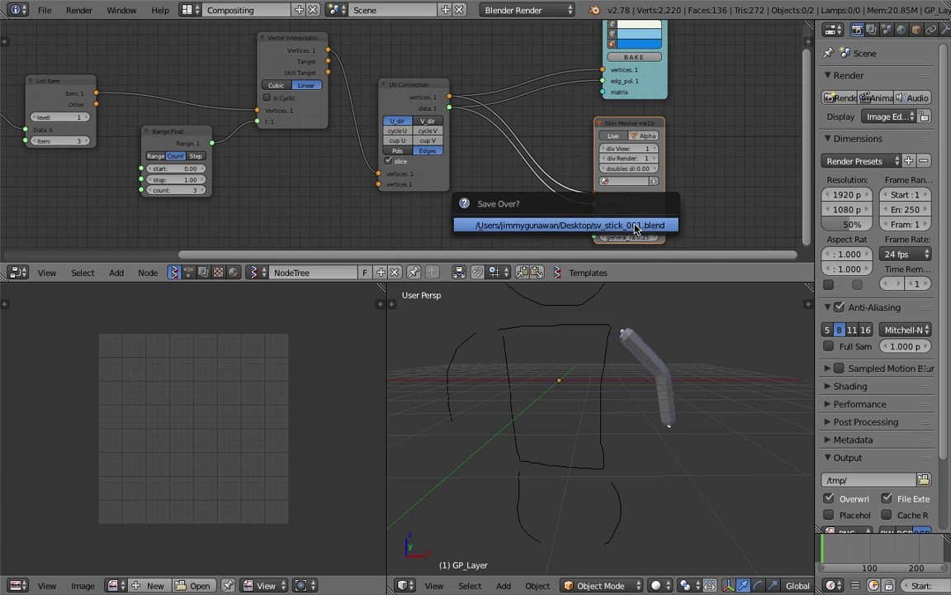
left_click(635, 226)
scroll(666, 91, "down", 3)
middle_click_drag(670, 86, 596, 99)
left_click_drag(577, 101, 650, 80)
scroll(673, 132, "up", 2)
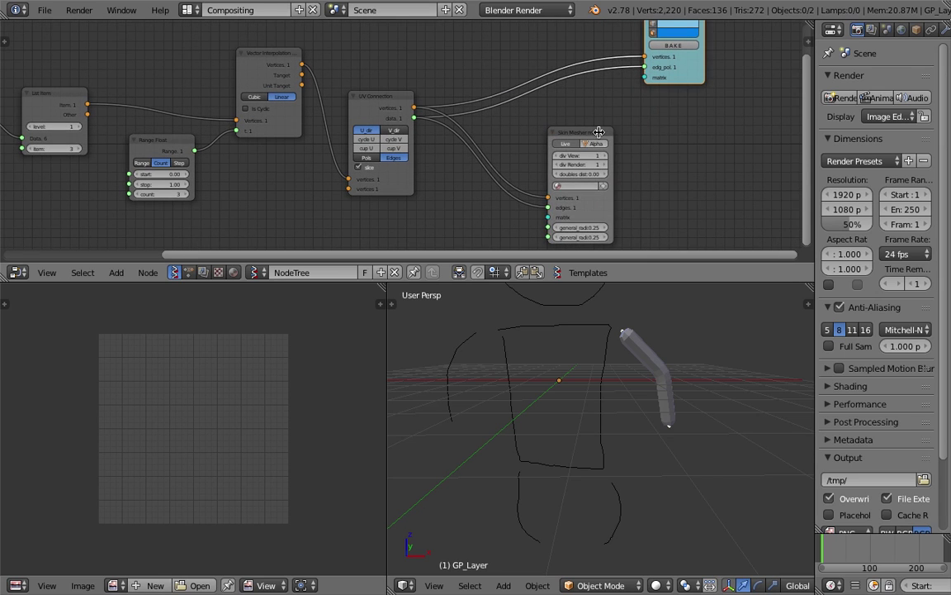
left_click_drag(599, 131, 672, 109)
Add a Rounded Box node in the empty space below UV Connection and the Skin Mesher links.
middle_click_drag(536, 221, 569, 188)
key("shift+a")
left_click(568, 187)
type("sph")
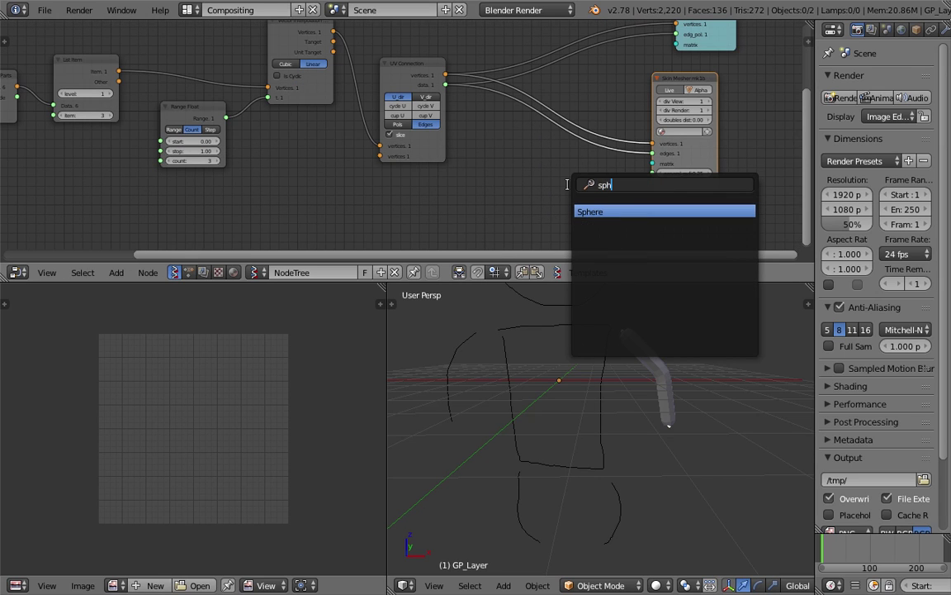
type("box")
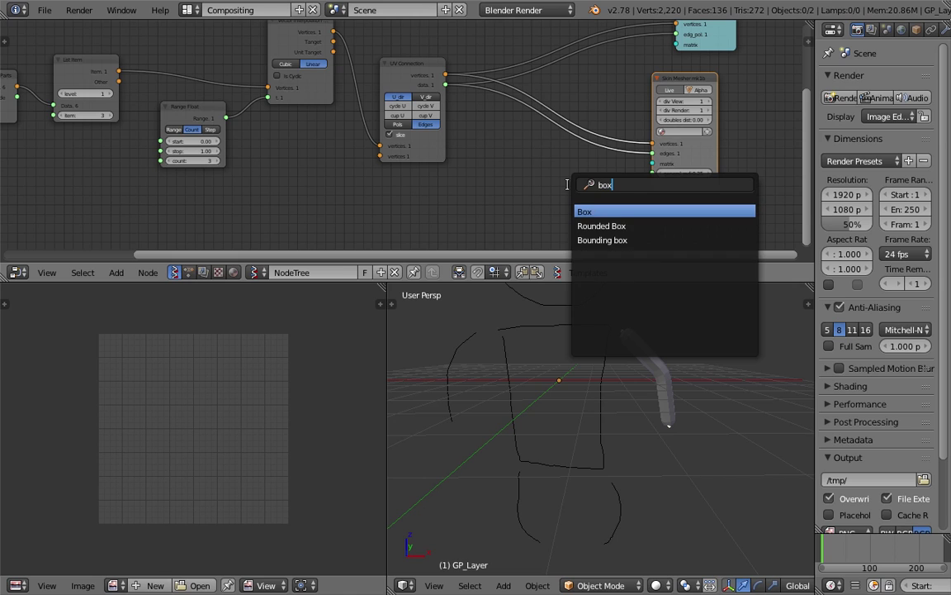
key("Down")
key("Return")
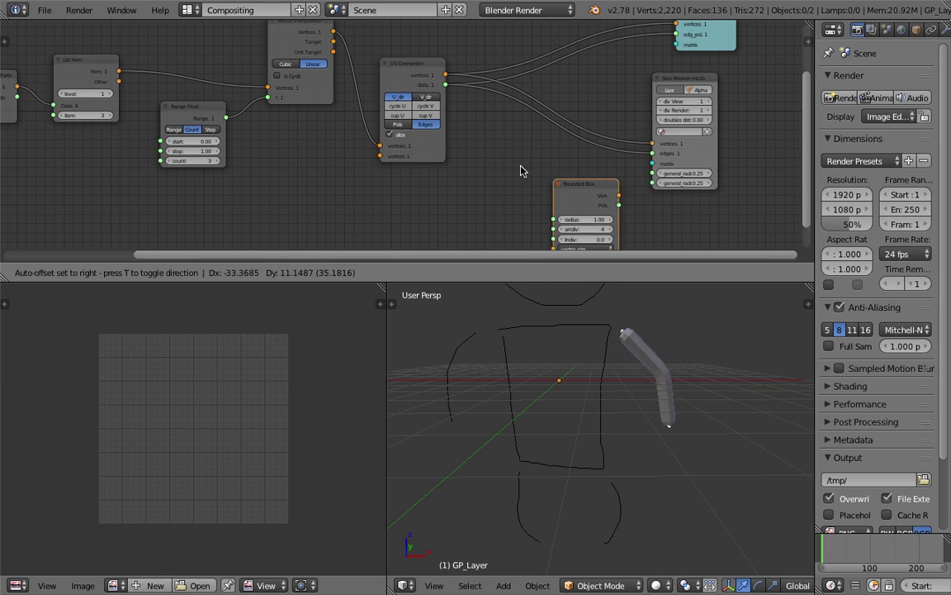
left_click(510, 168)
Move Skin Mesher farther out and Viewer Draw above UV Connection, and make the node editor area taller.
left_click_drag(705, 154, 742, 135)
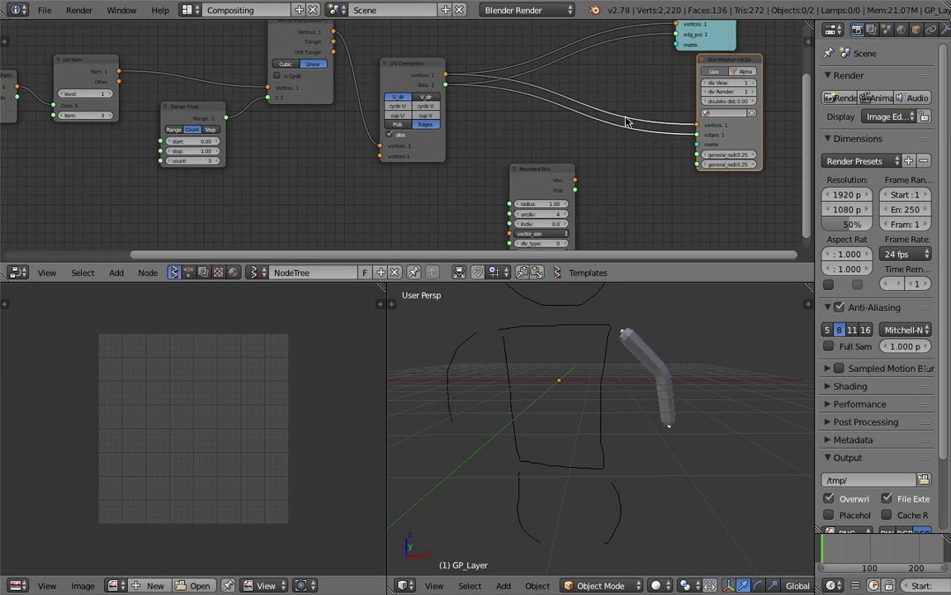
scroll(625, 122, "down", 1)
middle_click_drag(656, 61, 637, 144)
left_click_drag(691, 124, 503, 94)
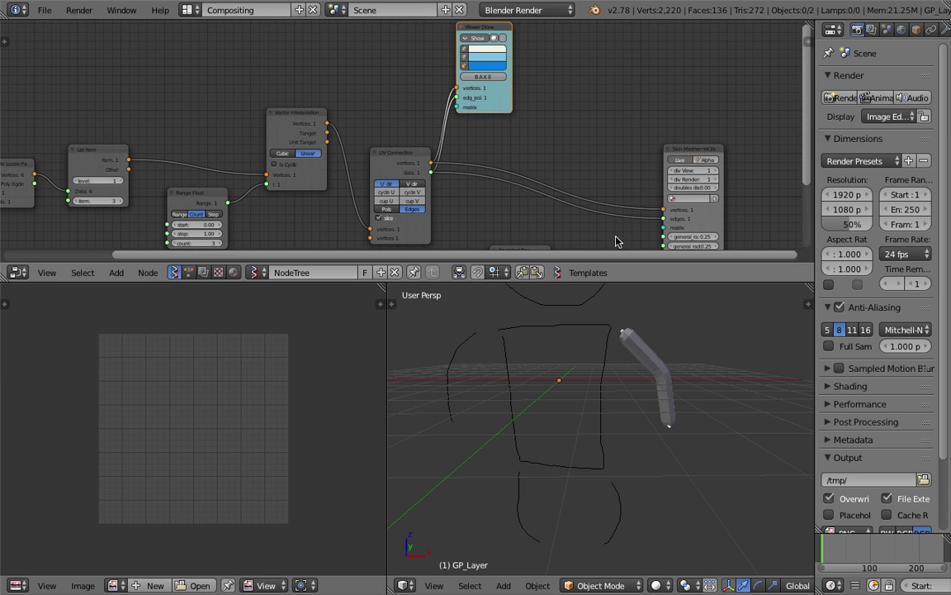
left_click_drag(628, 286, 613, 375)
middle_click_drag(563, 243, 505, 198)
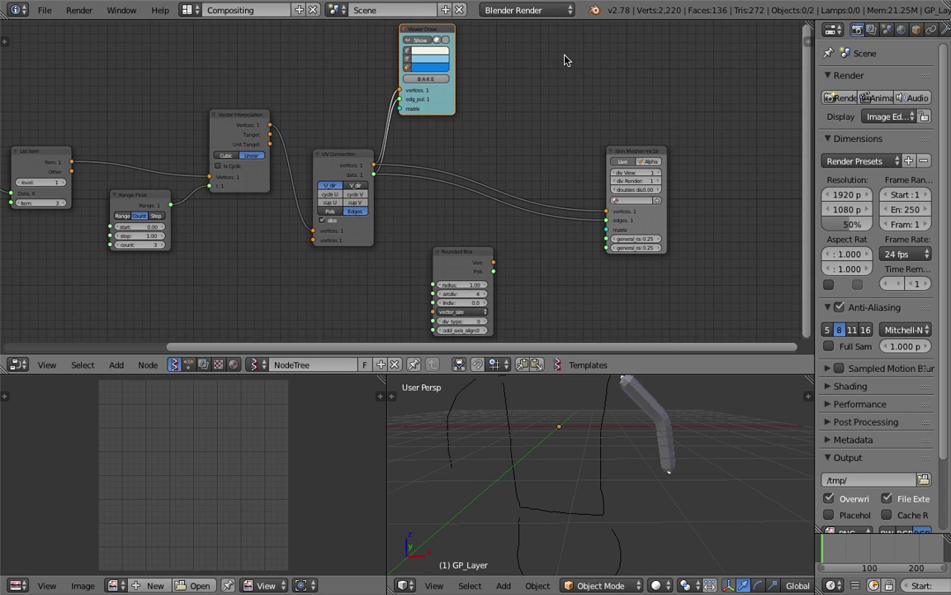
Add a Viewer BMesh node above Skin Mesher, and move Skin Mesher to make room for it.
key("shift+a")
left_click(566, 58)
type("m")
key("BackSpace")
type("bm")
key("Down")
key("Down")
key("Up")
key("Up")
key("Return")
left_click(641, 36)
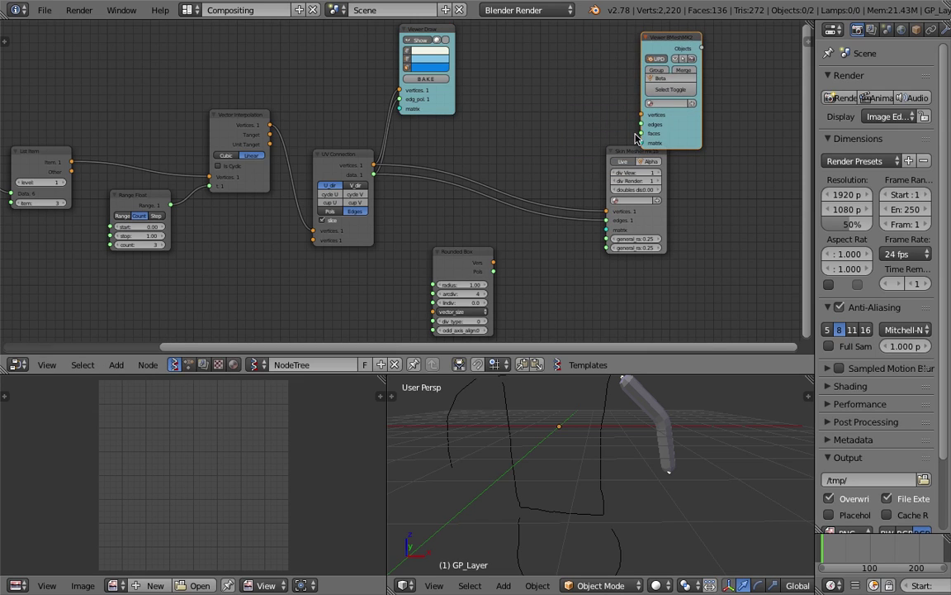
left_click_drag(628, 157, 609, 140)
Move the Objects In and Separate Loose Parts nodes farther away from the List Item node.
middle_click_drag(436, 182, 467, 171)
left_click(180, 185)
middle_click_drag(199, 172, 365, 185)
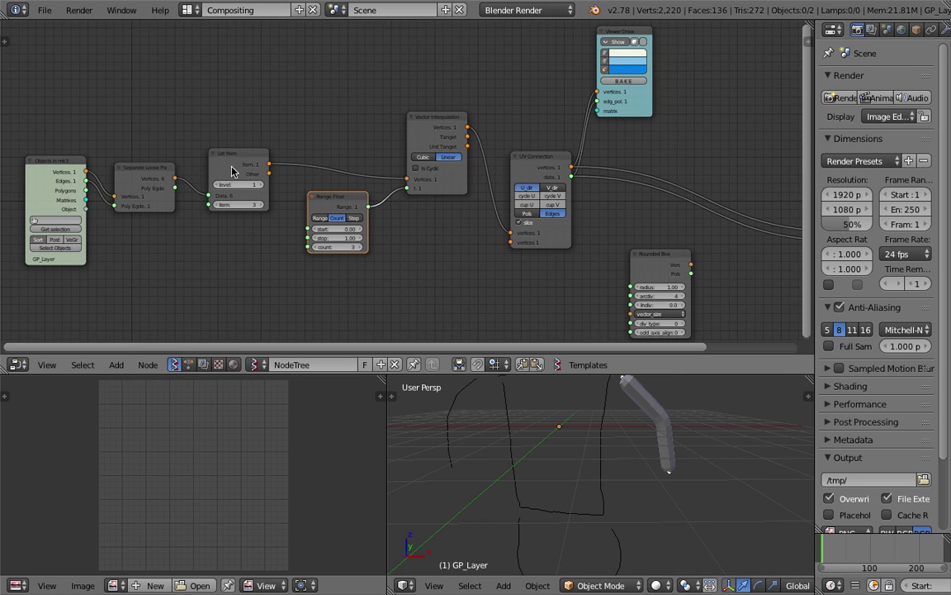
left_click_drag(72, 159, 8, 151)
left_click_drag(164, 166, 96, 157)
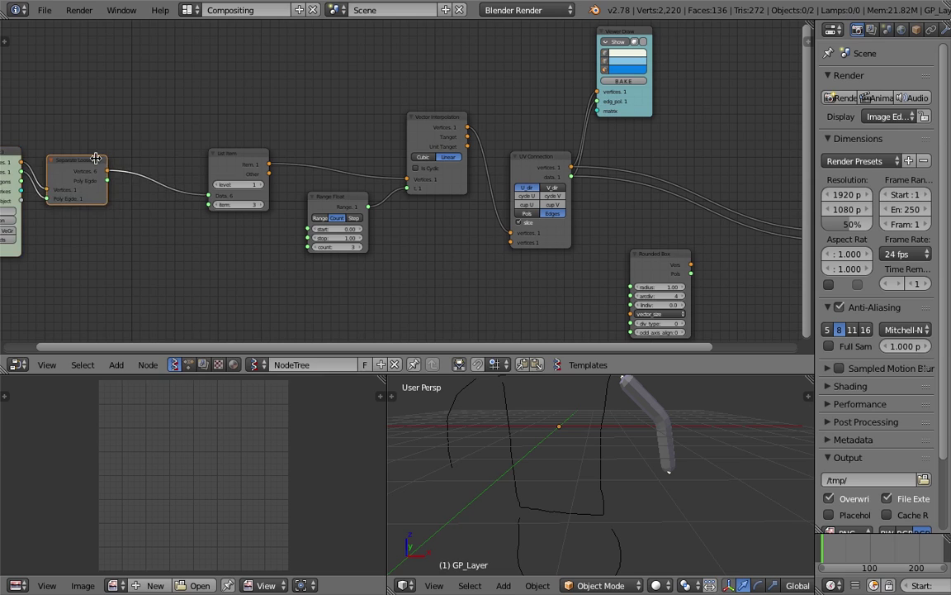
middle_click_drag(209, 155, 268, 157)
Put the List Item node in a new frame and label the frame L_ARM.
left_click(289, 157)
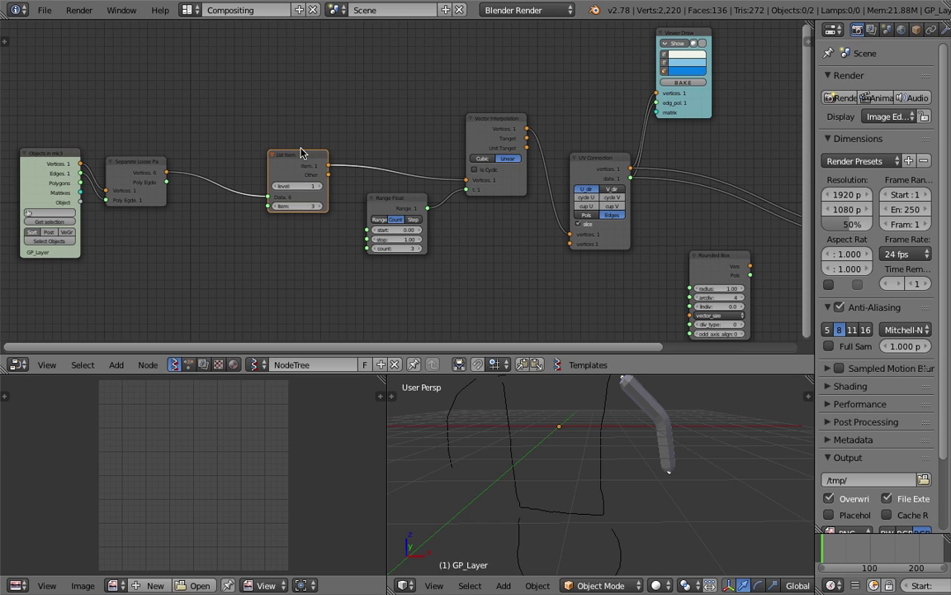
key("ctrl+j")
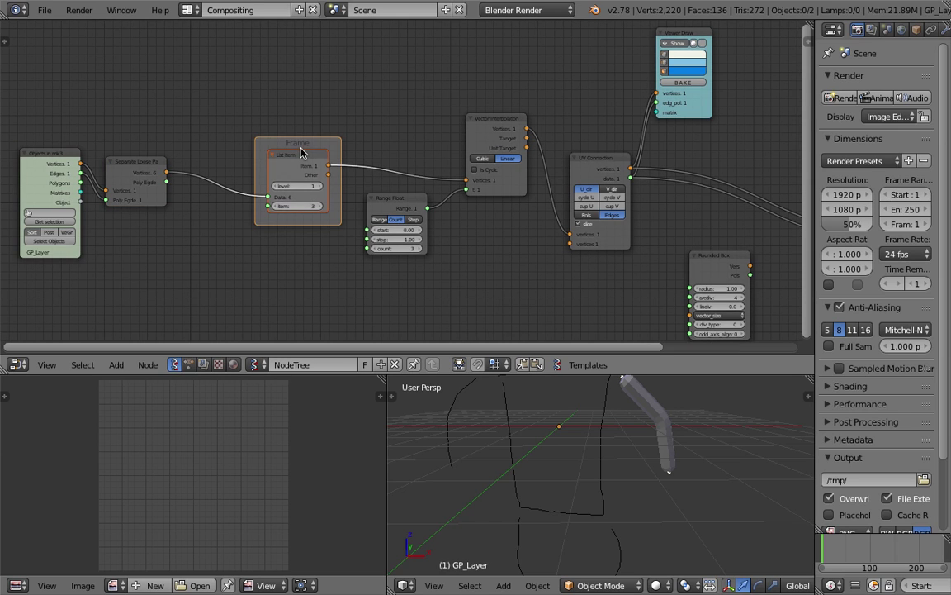
left_click(806, 38)
left_click(771, 70)
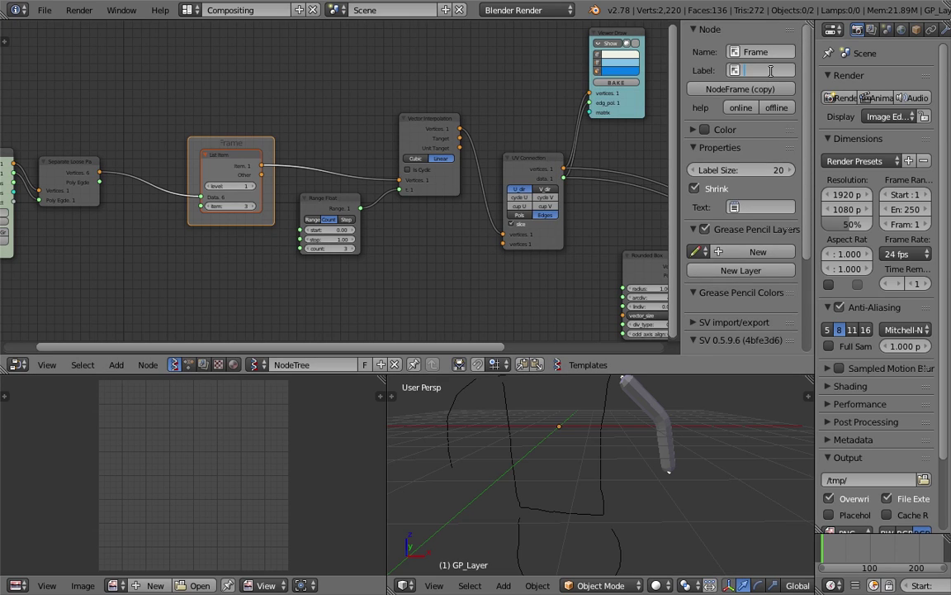
key("Return")
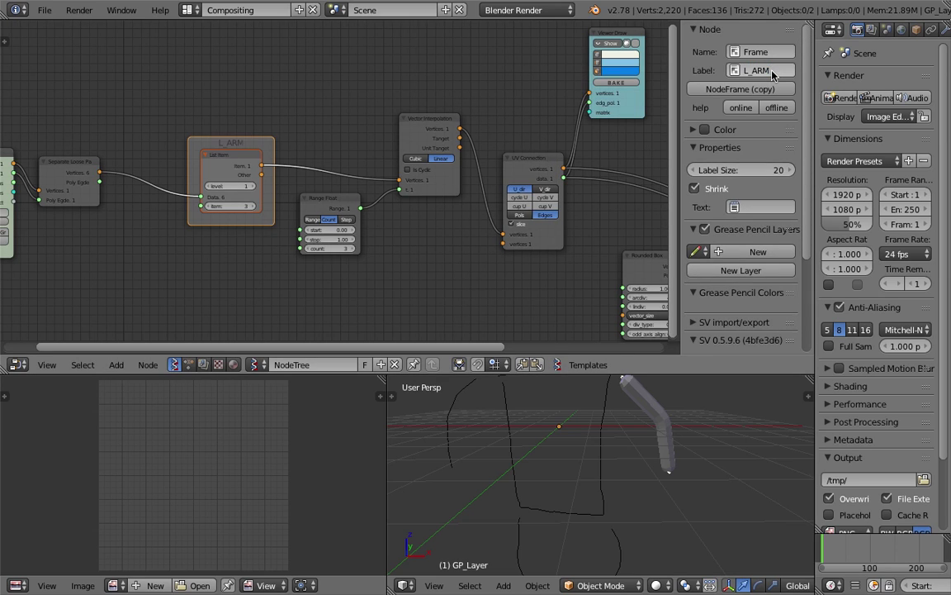
key("n")
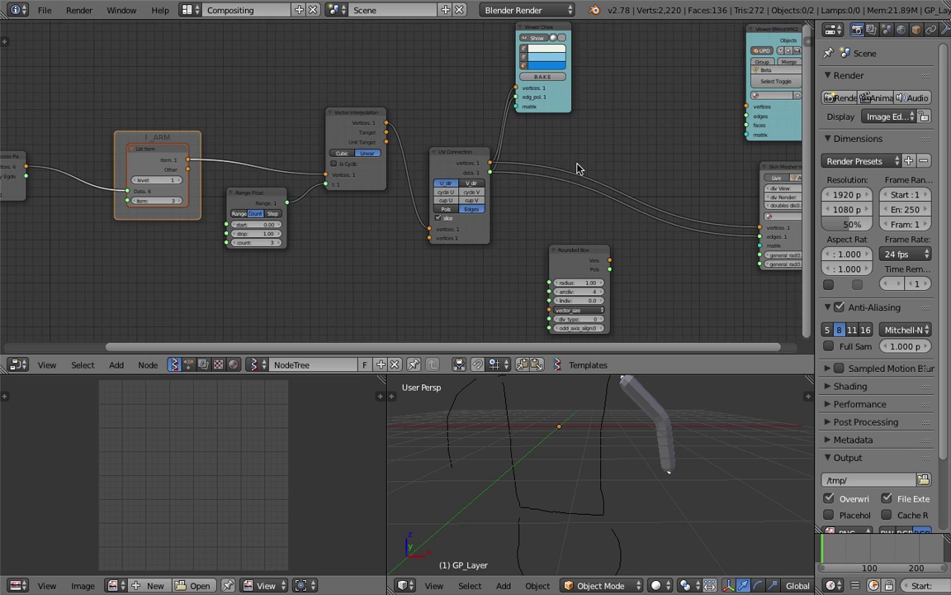
Rearrange the Rounded Box, Skin Mesher and Viewer BMesh nodes to open up space between them.
left_click_drag(583, 258, 569, 242)
middle_click_drag(761, 178, 654, 165)
left_click_drag(679, 158, 646, 157)
left_click_drag(674, 121, 698, 124)
middle_click_drag(647, 127, 638, 162)
middle_click_drag(427, 113, 446, 137)
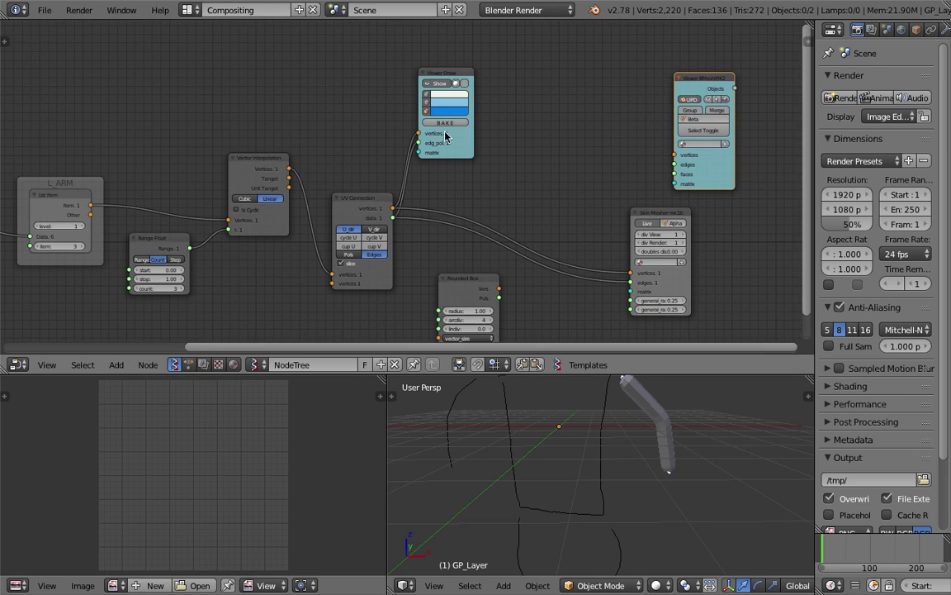
Add a Matrix in node, linking UV Connection's vertices to its location and its matrix output to Viewer BMesh's matrix.
key("shift+a")
left_click(588, 146)
type("matrix i")
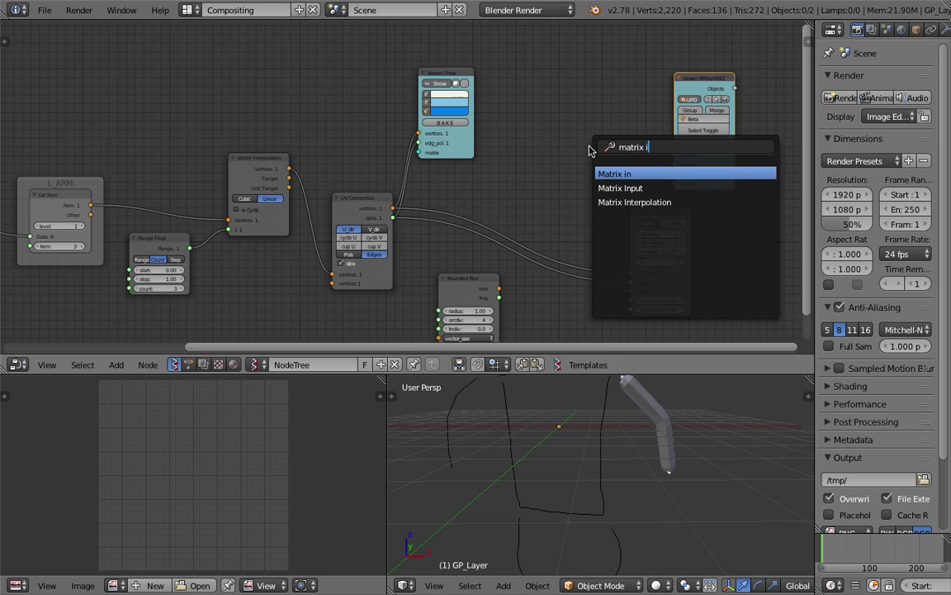
key("Return")
left_click(578, 148)
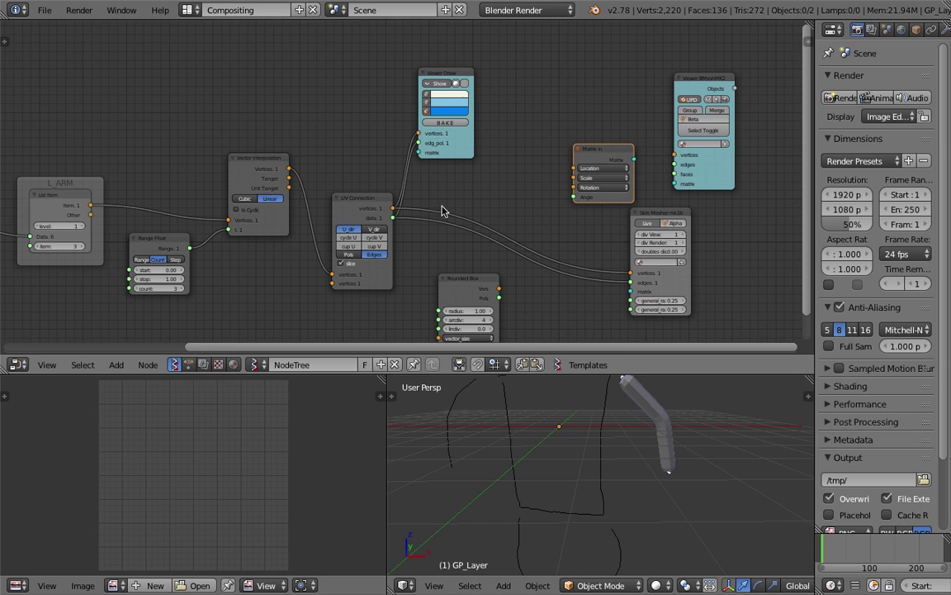
left_click_drag(394, 209, 572, 149)
left_click_drag(675, 183, 572, 175)
Move the Rounded Box node above Matrix in, and set its arcdiv to 3.
left_click_drag(480, 278, 584, 62)
middle_click_drag(583, 100, 576, 102)
scroll(576, 103, "up", 1)
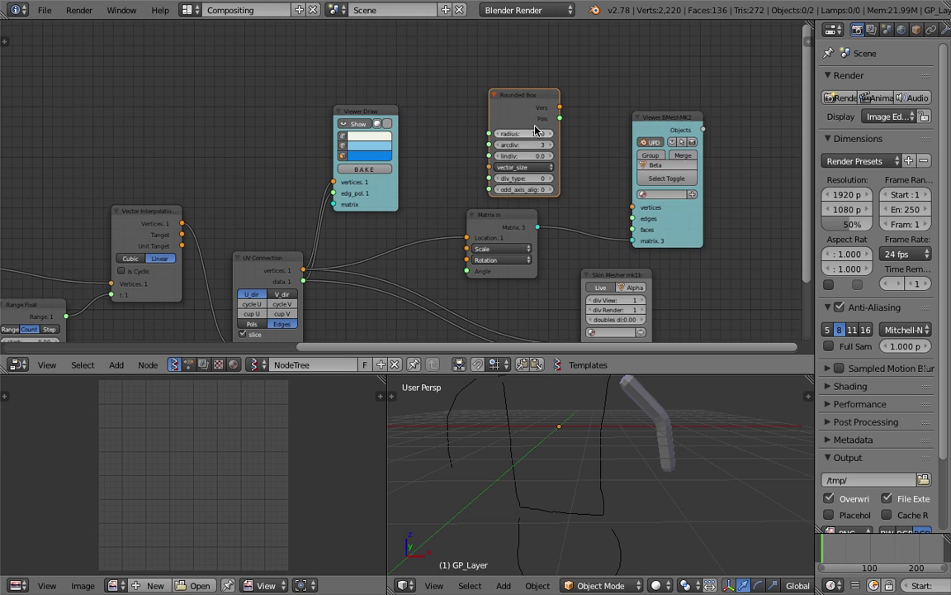
Link Rounded Box's Vers and Pols outputs to Viewer BMesh's vertices and faces inputs, and reposition the Viewer BMesh node.
left_click_drag(560, 107, 635, 206)
left_click_drag(560, 119, 634, 229)
middle_click_drag(701, 450, 656, 465)
left_click_drag(675, 240, 679, 231)
middle_click_drag(604, 273, 523, 274)
scroll(522, 274, "up", 3)
scroll(648, 244, "down", 2)
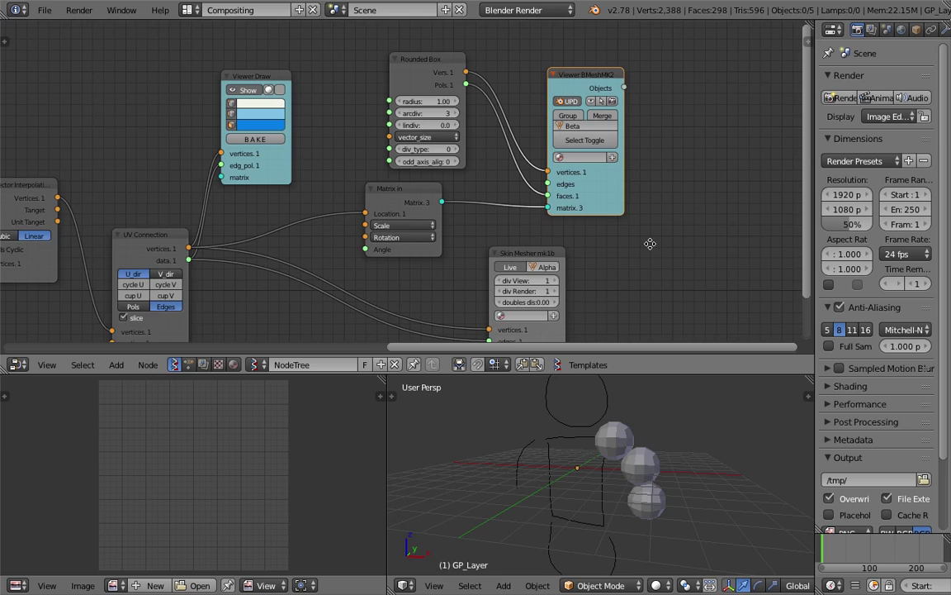
Shrink the joint spheres by setting the Rounded Box radius to 0.49.
key("z")
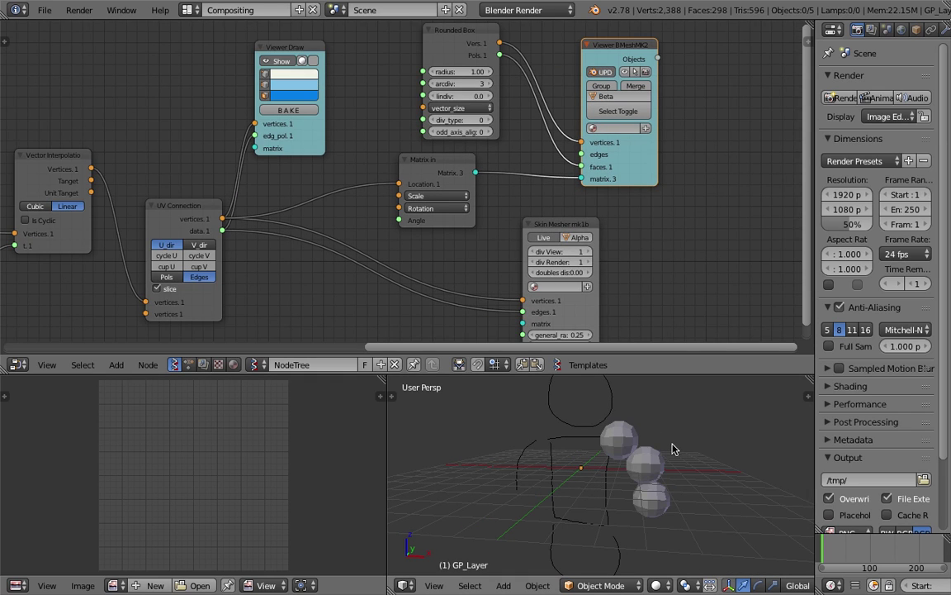
middle_click_drag(523, 248, 542, 275)
left_click_drag(477, 100, 452, 99)
scroll(677, 446, "up", 3)
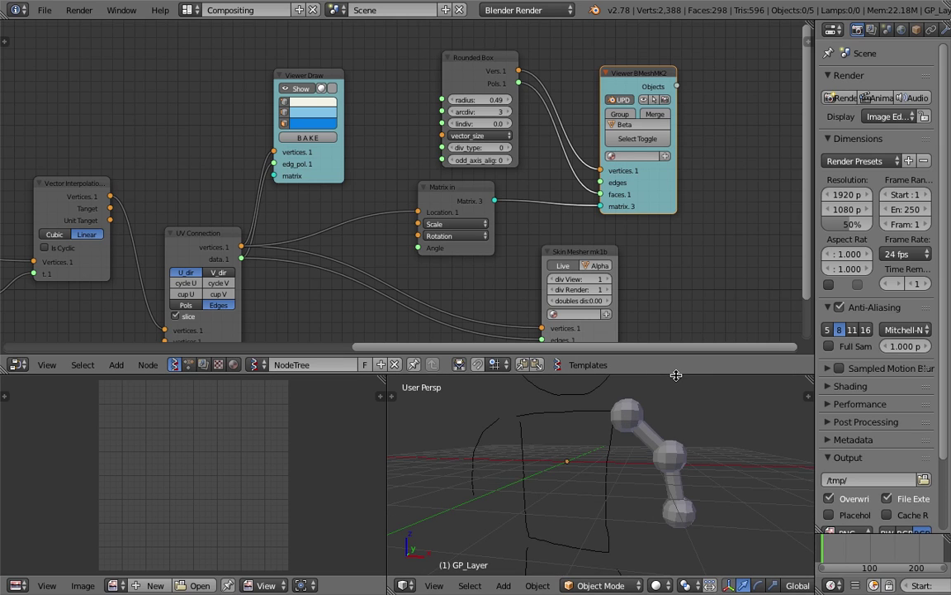
Make the 3D viewport area taller, and save over the blend file.
left_click_drag(675, 375, 653, 294)
scroll(651, 324, "down", 2)
key("ctrl+s")
left_click(621, 387)
mouse_move(621, 387)
middle_mouse_down()
mouse_move(606, 388)
mouse_move(631, 378)
mouse_move(628, 353)
mouse_move(623, 426)
middle_mouse_up()
middle_click_drag(623, 374, 630, 383)
middle_click_drag(660, 423, 683, 468)
middle_click_drag(668, 399, 603, 330)
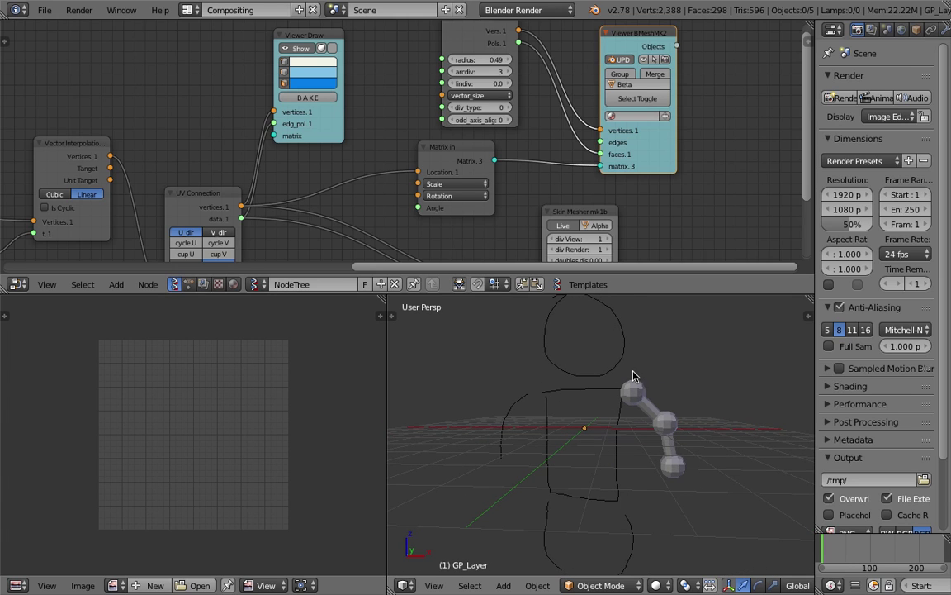
Widen the Rounded Box node, try a radius of 0.40, and set the radius back to 0.49.
middle_click_drag(495, 180, 497, 182)
left_click_drag(489, 63, 475, 63)
left_click_drag(519, 122, 463, 132)
left_click(480, 101)
mouse_move(496, 61)
left_mouse_down()
mouse_move(512, 61)
mouse_move(492, 61)
left_mouse_up()
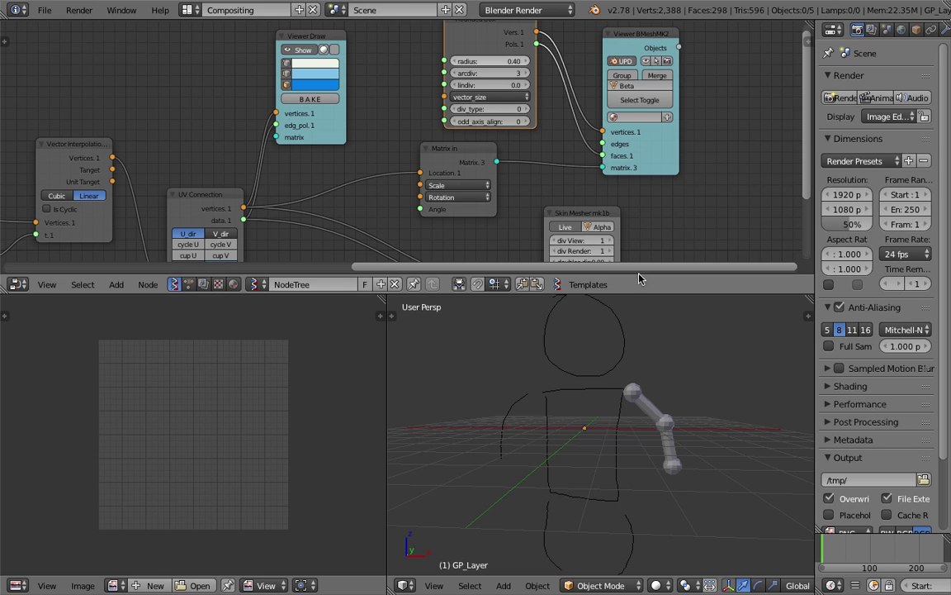
middle_click_drag(682, 374, 660, 374)
left_click_drag(499, 63, 503, 63)
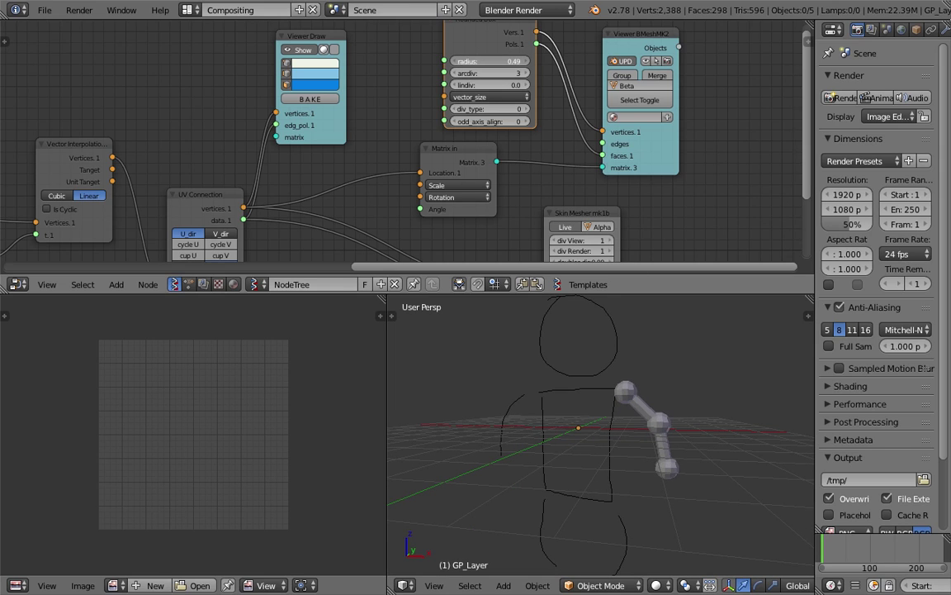
Move the Viewer BMesh, Matrix in and Skin Mesher nodes farther from UV Connection, and save over the blend file.
middle_click_drag(583, 362, 644, 351)
left_click_drag(674, 137, 742, 84)
left_click_drag(483, 148, 544, 142)
left_click_drag(596, 211, 657, 225)
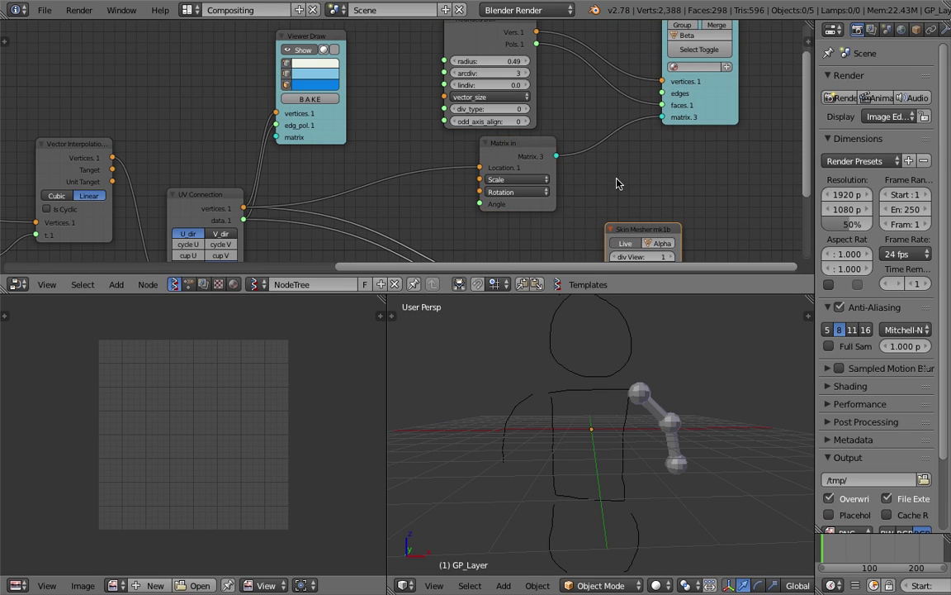
middle_click_drag(618, 179, 649, 136)
scroll(648, 134, "down", 2)
key("ctrl+s")
left_click(648, 135)
Remove the Viewer Draw node and its links from UV Connection.
middle_click_drag(599, 153, 662, 130)
scroll(529, 135, "down", 2)
middle_click_drag(488, 136, 527, 178)
left_click_drag(501, 119, 510, 100)
middle_click_drag(505, 136, 526, 70)
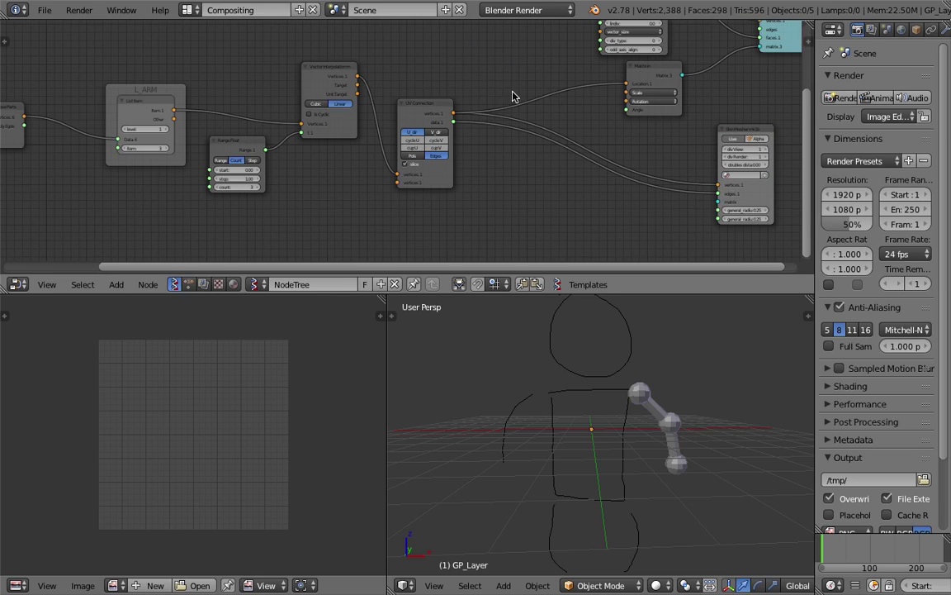
Save the stick figure blend file to the Desktop folder using Save As.
left_click(44, 10)
left_click(72, 138)
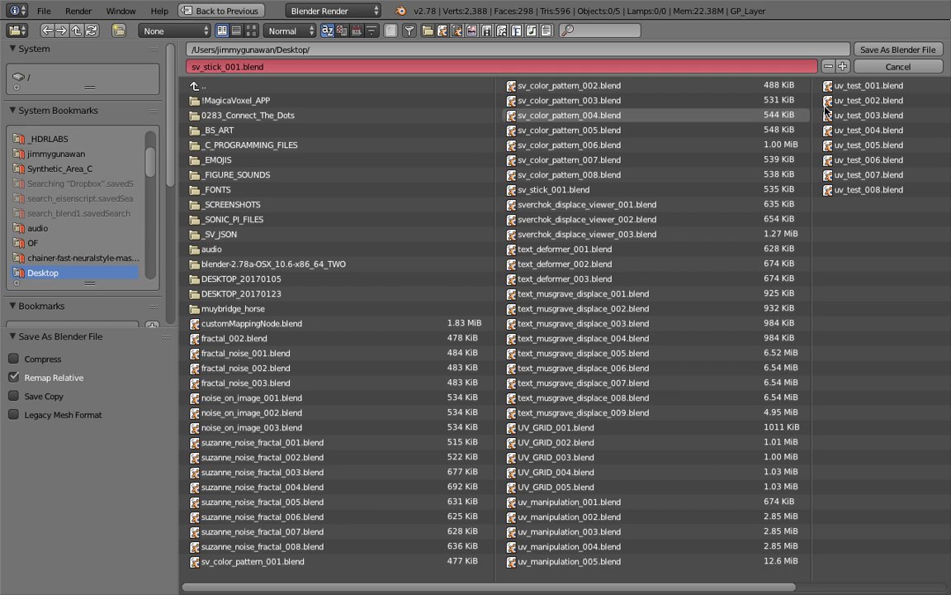
left_click(793, 47)
left_click(528, 213)
middle_click_drag(620, 424, 627, 402)
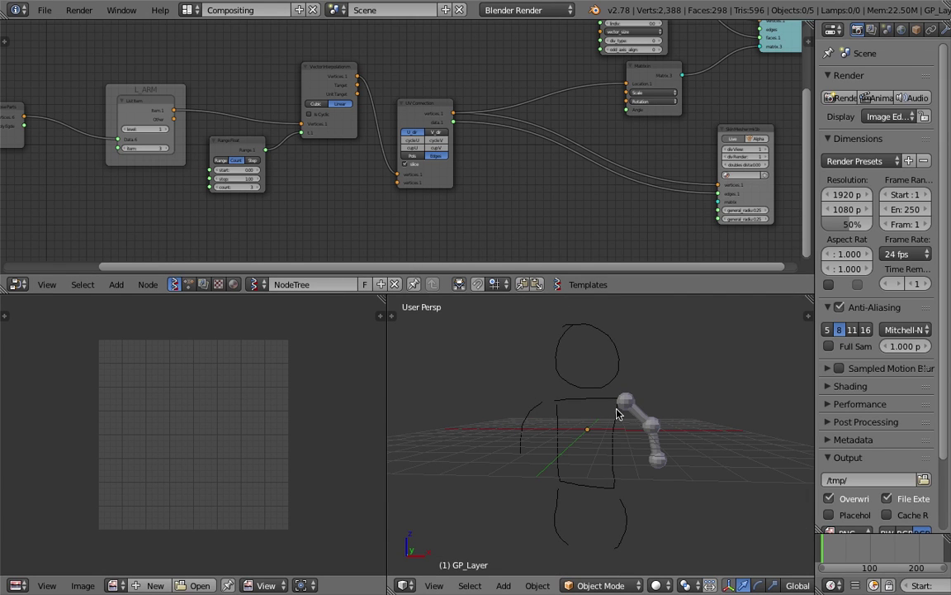
Move the L_ARM frame with its List Item node farther from the Vector Interpolation node.
middle_click_drag(495, 157, 512, 152)
middle_click_drag(382, 185, 513, 172)
left_click_drag(293, 74, 253, 72)
mouse_move(315, 88)
middle_mouse_down()
mouse_move(331, 125)
mouse_move(320, 88)
middle_mouse_up()
left_click(320, 88)
left_click(327, 73)
Duplicate the arm branch from List Item through Viewer BMesh and Skin Mesher, and place the copy below the original.
scroll(335, 86, "down", 3)
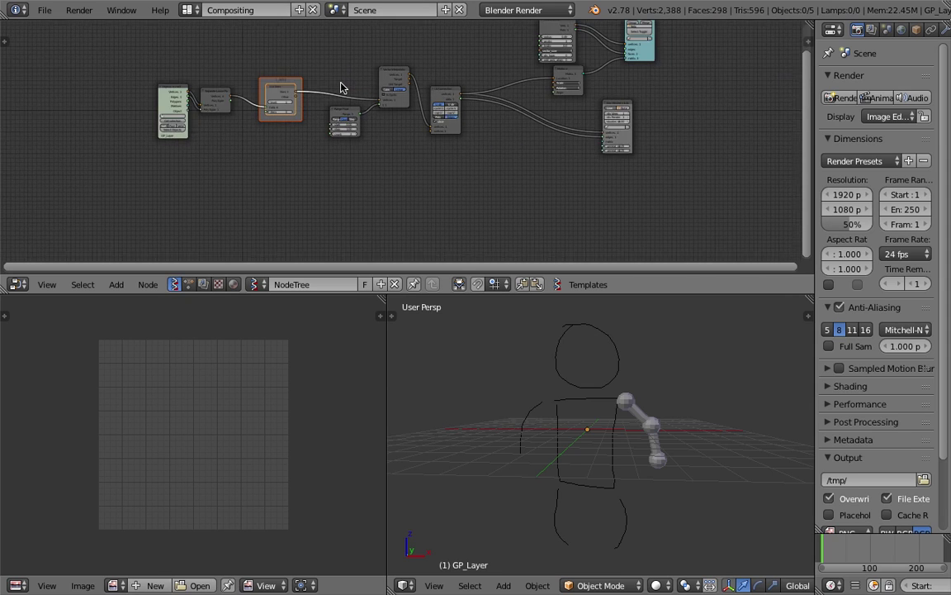
scroll(340, 83, "down", 3)
middle_click_drag(341, 84, 344, 92)
key("a")
key("a")
key("a")
key("a")
key("a")
key("a")
key("b")
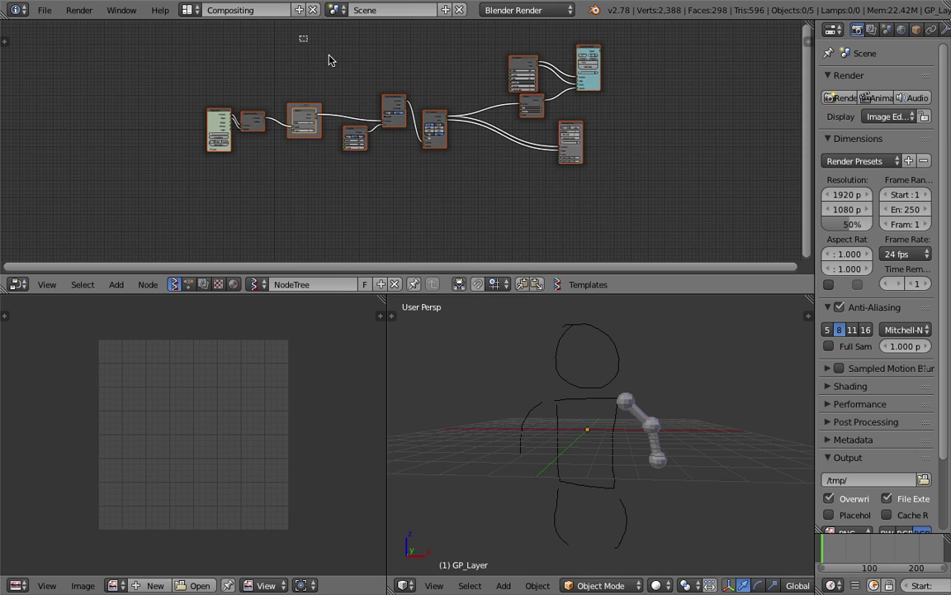
key("a")
left_click_drag(292, 50, 628, 207)
key("shift+d")
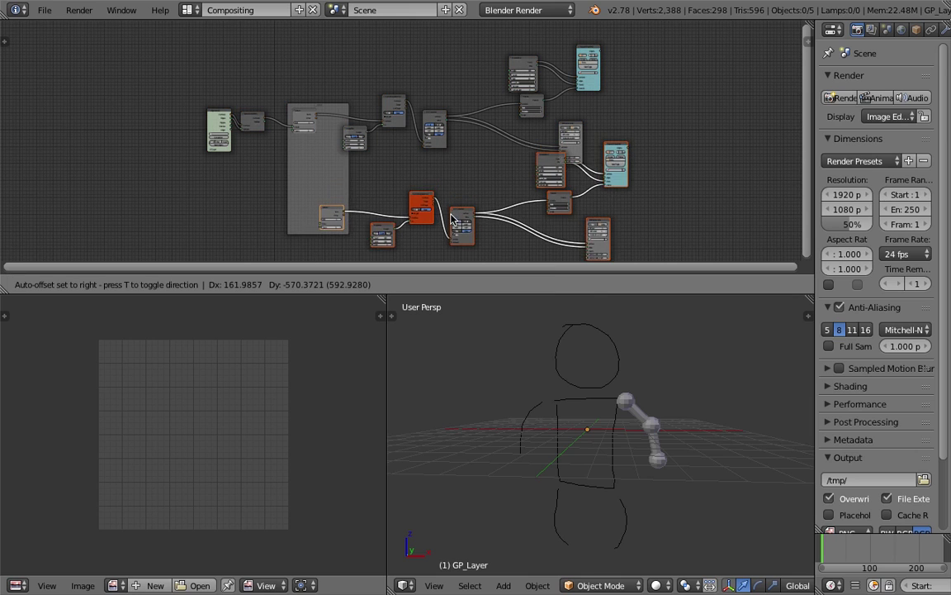
left_click(290, 105)
Delete the L_ARM frame that surrounds the two List Item nodes, keeping the nodes themselves.
right_click(310, 100)
middle_click_drag(237, 176, 312, 179)
scroll(312, 179, "up", 1)
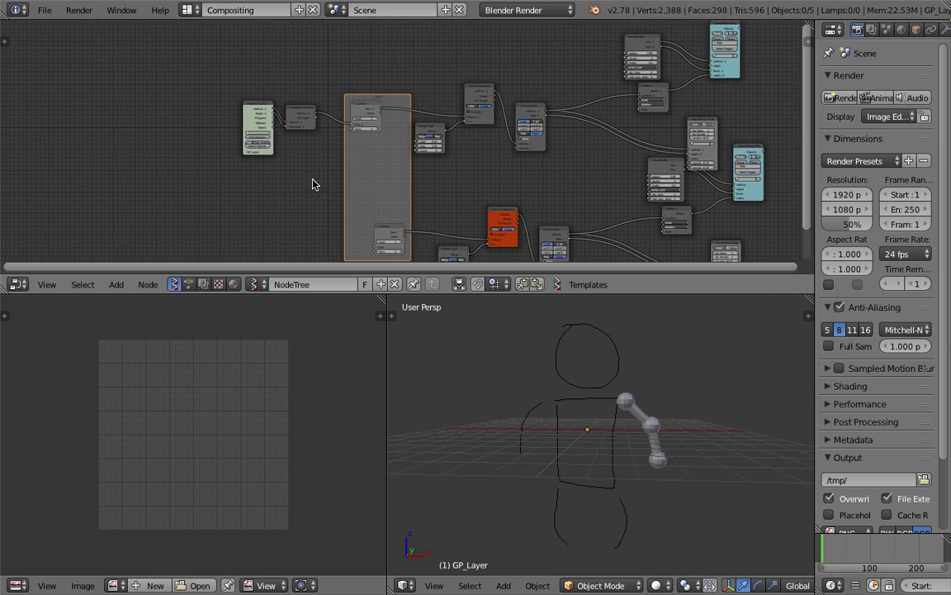
left_click(147, 285)
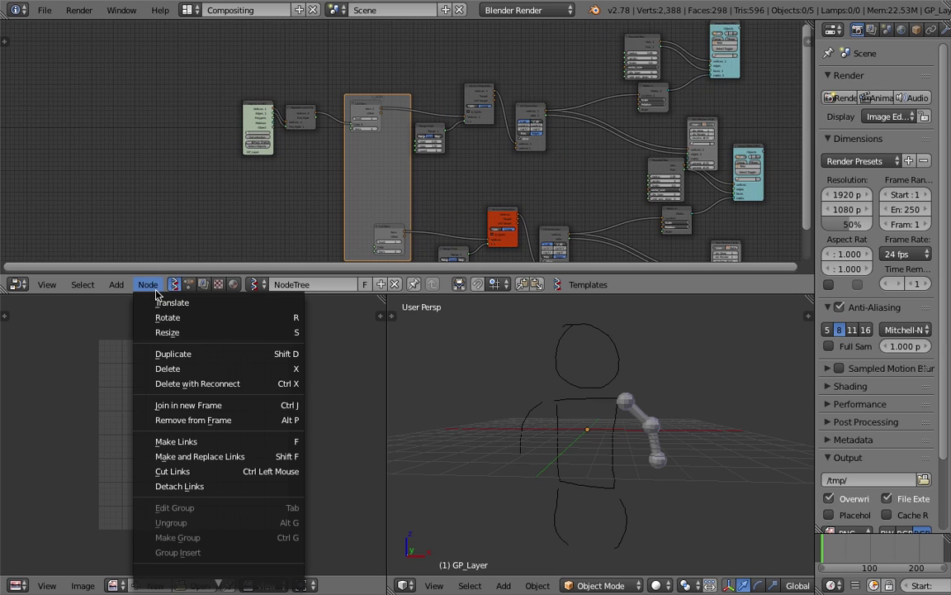
left_click(250, 369)
Move the Grease Pencil input node and the Separate Loose Parts node farther away from the List Item nodes.
middle_click_drag(369, 193, 316, 161)
scroll(318, 167, "up", 1)
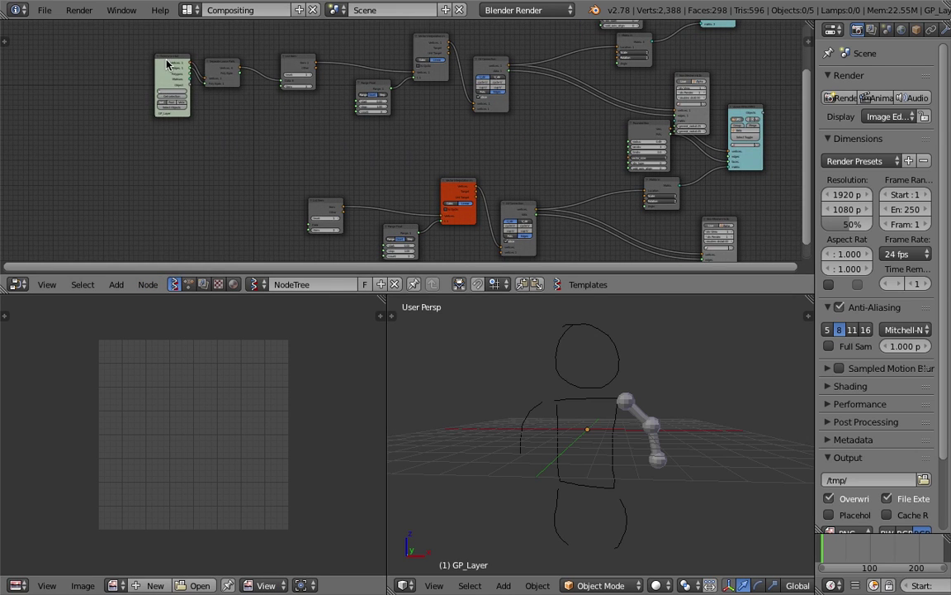
left_click_drag(167, 65, 111, 97)
left_click_drag(218, 73, 191, 117)
Set the duplicated List Item's item to 4 and feed its Data from the Separate Loose Parts vertices.
scroll(206, 98, "up", 1)
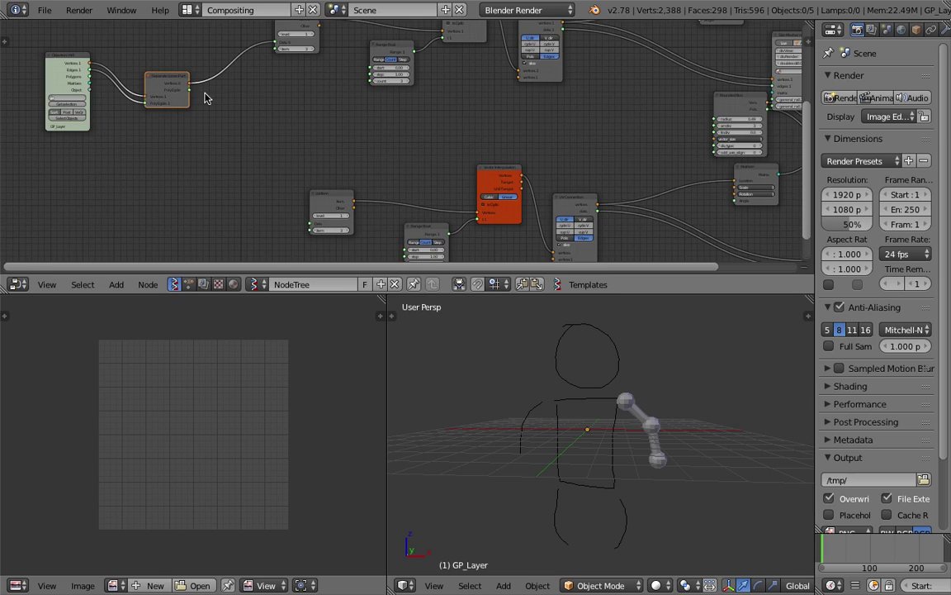
scroll(324, 184, "up", 1)
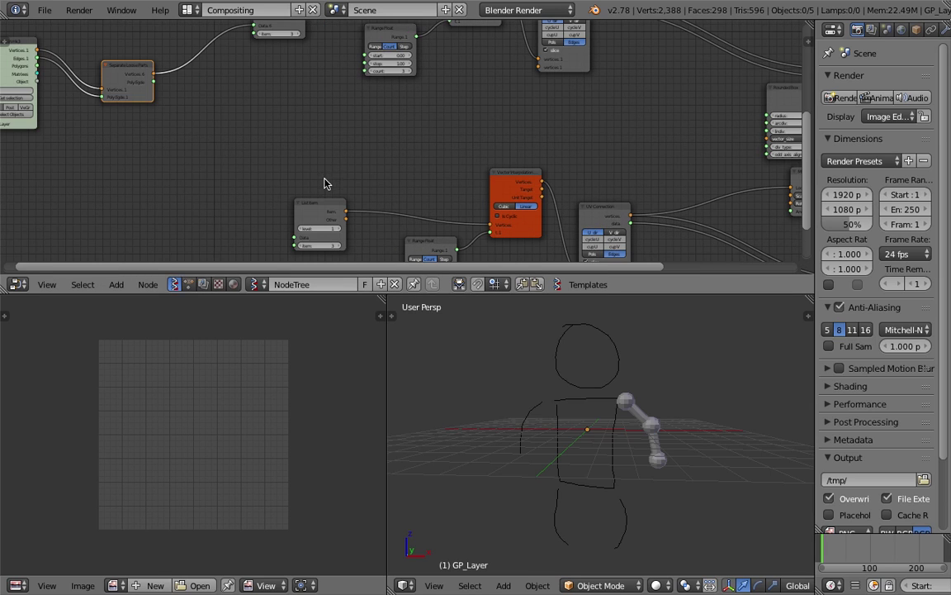
left_click(339, 246)
middle_click_drag(240, 152, 242, 147)
left_click_drag(159, 77, 275, 213)
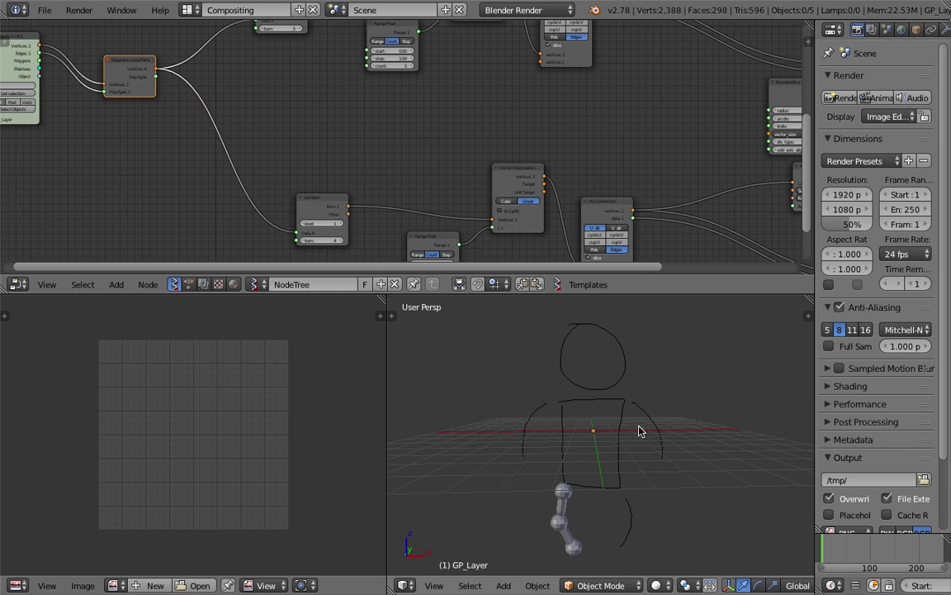
Name the original branch's Viewer BMesh output L_ARM.
scroll(635, 119, "down", 4)
middle_click_drag(758, 95, 489, 142)
scroll(528, 97, "up", 3)
scroll(530, 99, "up", 1)
middle_click_drag(534, 95, 560, 256)
scroll(567, 130, "up", 2)
middle_click_drag(533, 100, 534, 155)
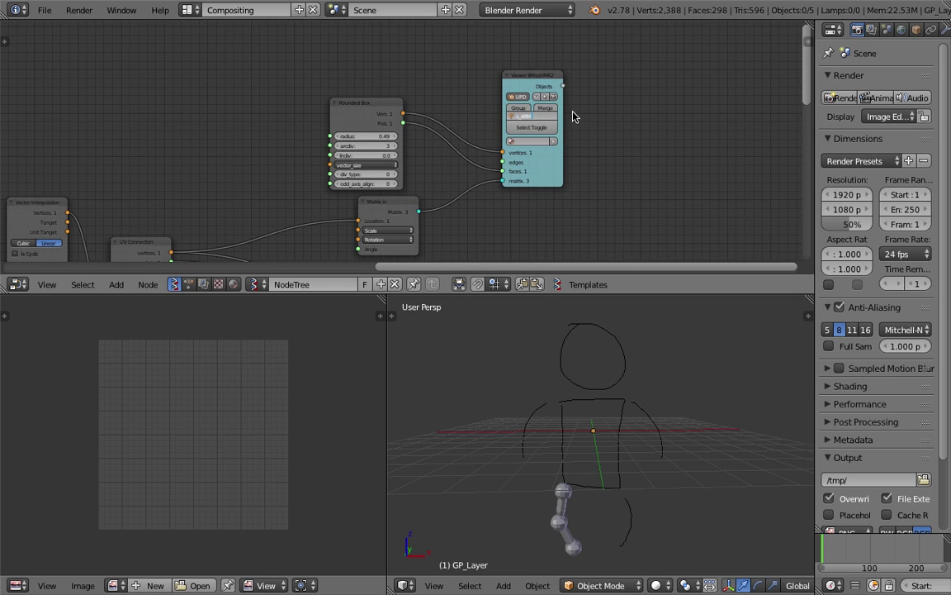
key("Return")
Enlarge the node editor and move the original Skin Mesher node up, clear of the duplicated Rounded Box.
middle_click_drag(637, 176, 618, 141)
middle_click_drag(582, 176, 602, 126)
middle_click_drag(519, 167, 569, 272)
left_click_drag(575, 293, 576, 418)
middle_click_drag(519, 179, 496, 236)
left_click_drag(491, 242, 507, 188)
Name the original branch's Skin Mesher output L_ARM.
scroll(507, 188, "up", 1)
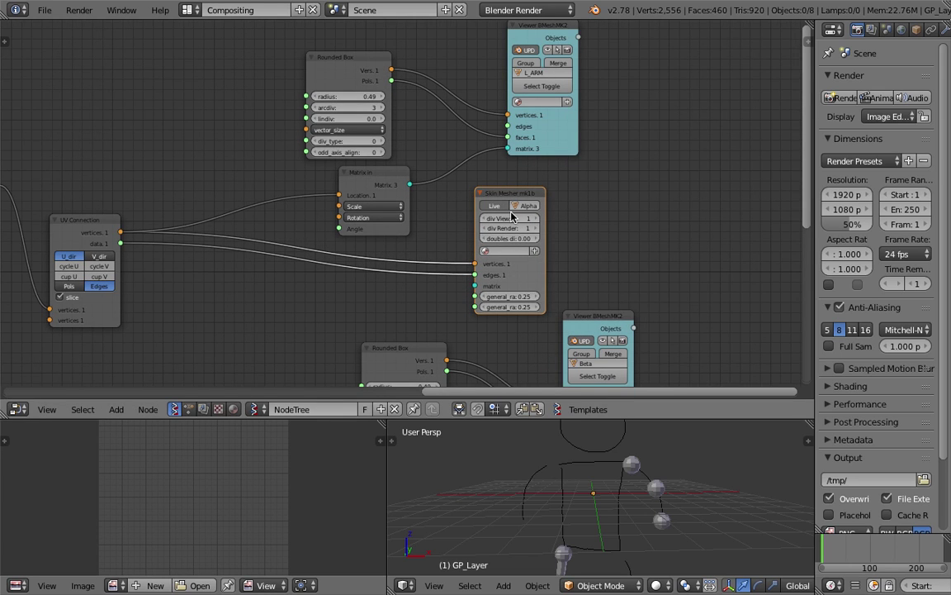
scroll(512, 215, "up", 1)
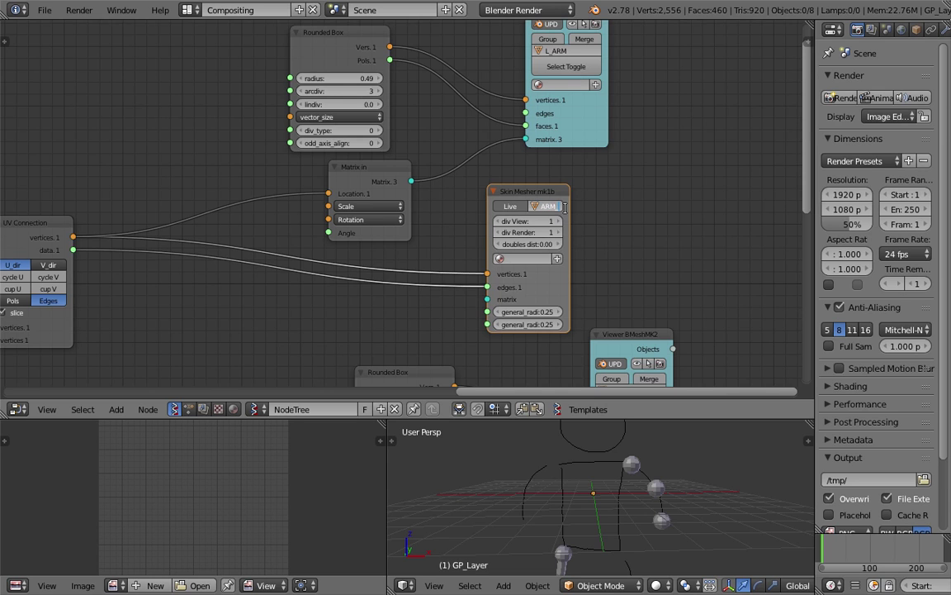
type("L_ARM")
key("Return")
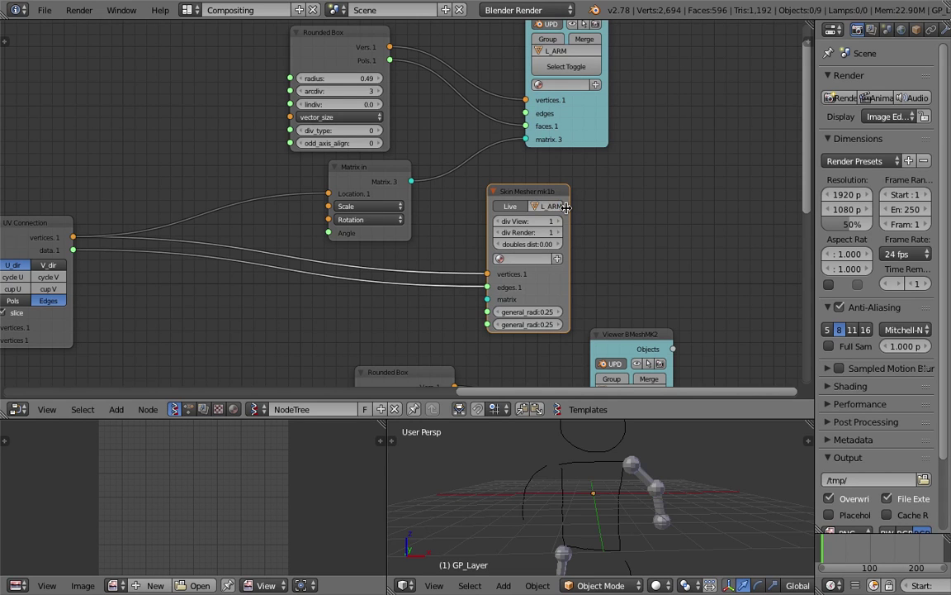
Save the blend file over the existing version.
scroll(644, 237, "down", 1)
middle_click_drag(643, 238, 658, 167)
key("ctrl+s")
left_click(679, 176)
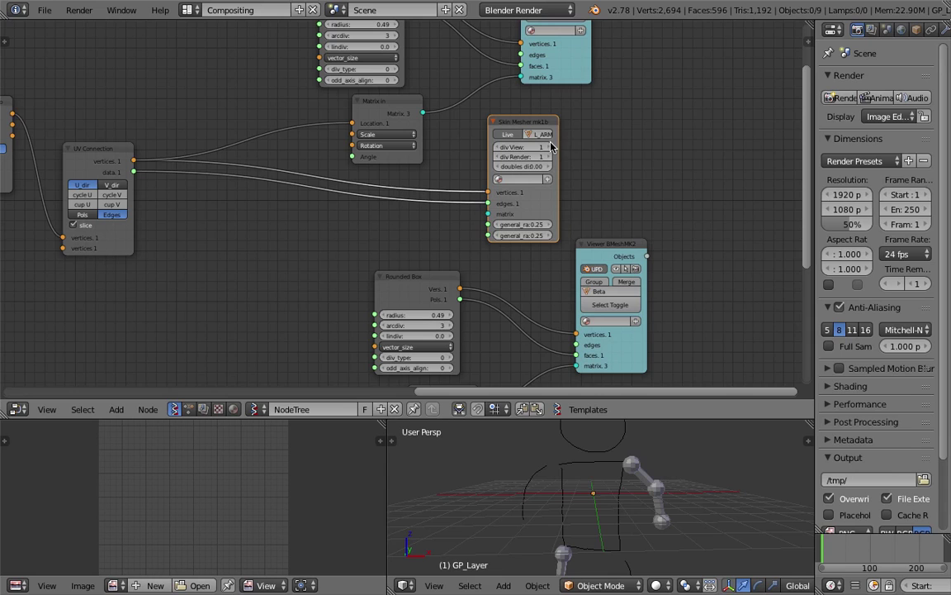
Name the duplicated branch's Skin Mesher output L_ARM.
middle_click_drag(582, 157, 587, 151)
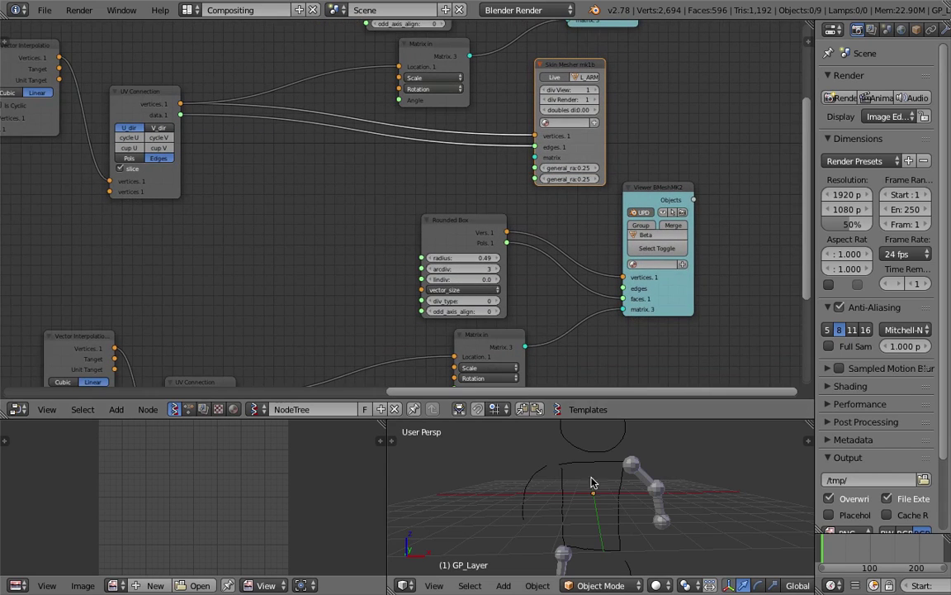
middle_click_drag(595, 483, 581, 516)
scroll(527, 283, "down", 4)
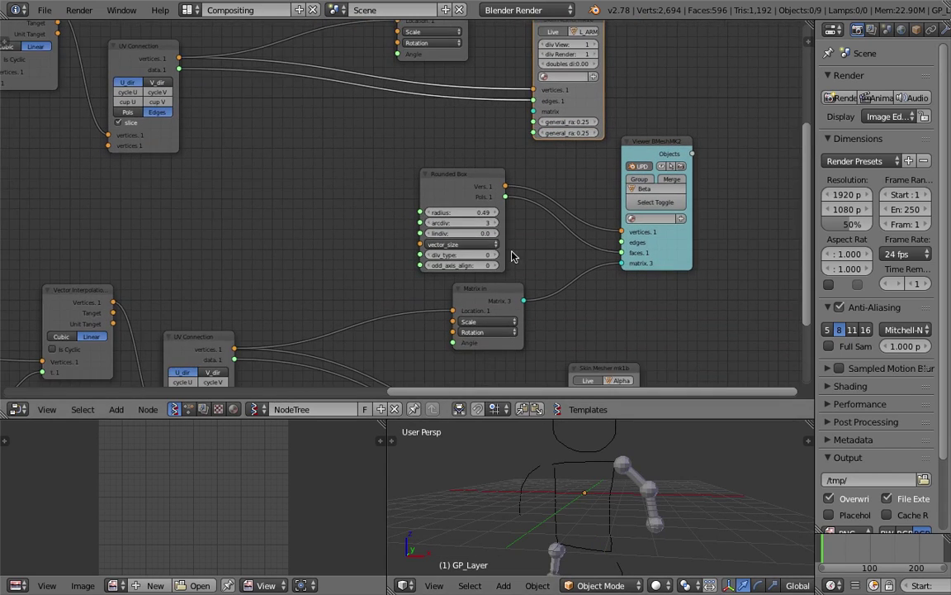
scroll(567, 308, "right", 2)
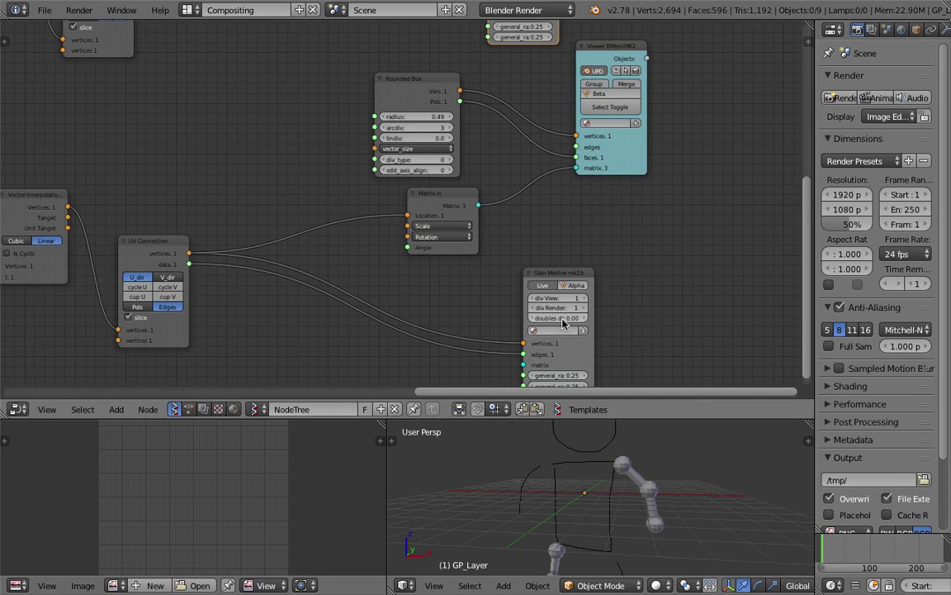
middle_click_drag(565, 369, 556, 315)
scroll(555, 315, "down", 1)
scroll(558, 304, "up", 3)
type("L_ARM")
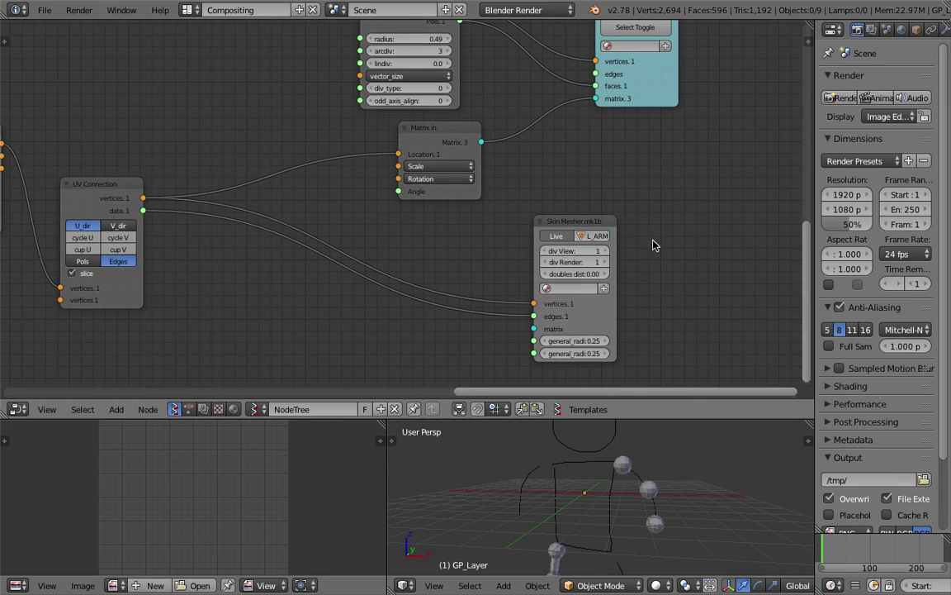
Widen the duplicated Skin Mesher node and rename its output R_LEG_STICK.
left_click_drag(613, 251, 765, 253)
scroll(679, 238, "up", 1)
middle_click_drag(764, 253, 722, 228)
left_click(690, 218)
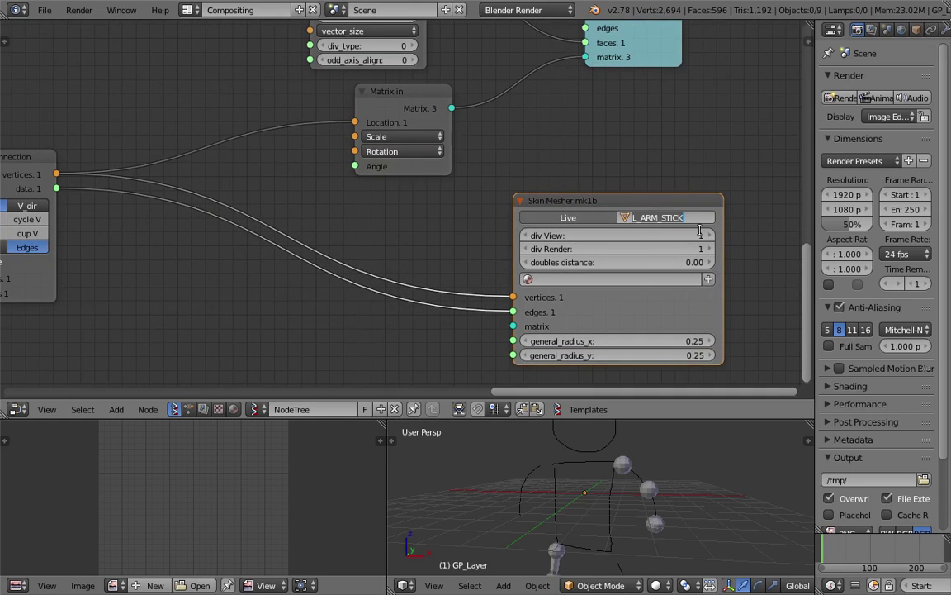
type("R_LEG_STICK")
key("Return")
Name the duplicated branch's Viewer BMesh output R_LEG_BALLS.
scroll(628, 116, "down", 3)
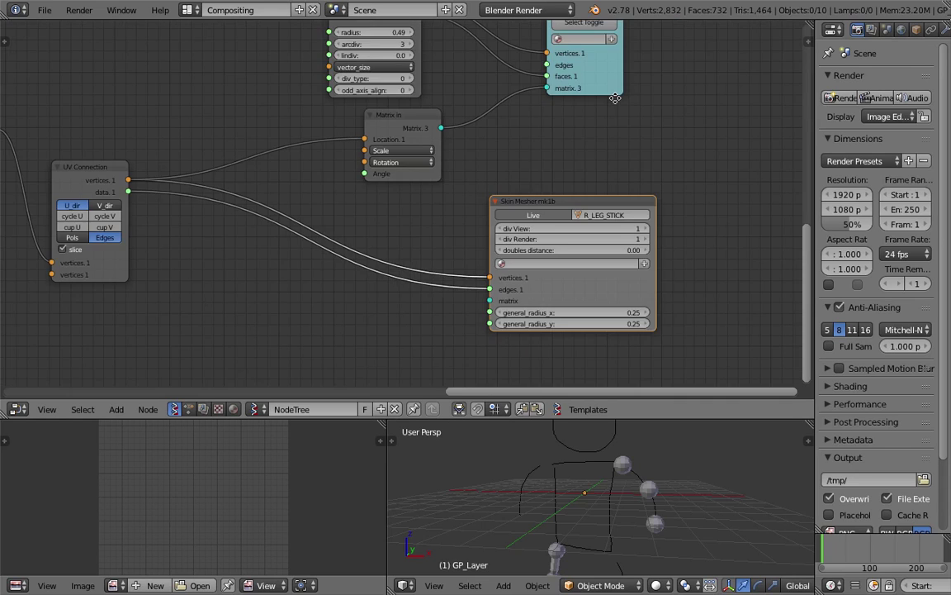
middle_click_drag(609, 63, 582, 159)
left_click(577, 104)
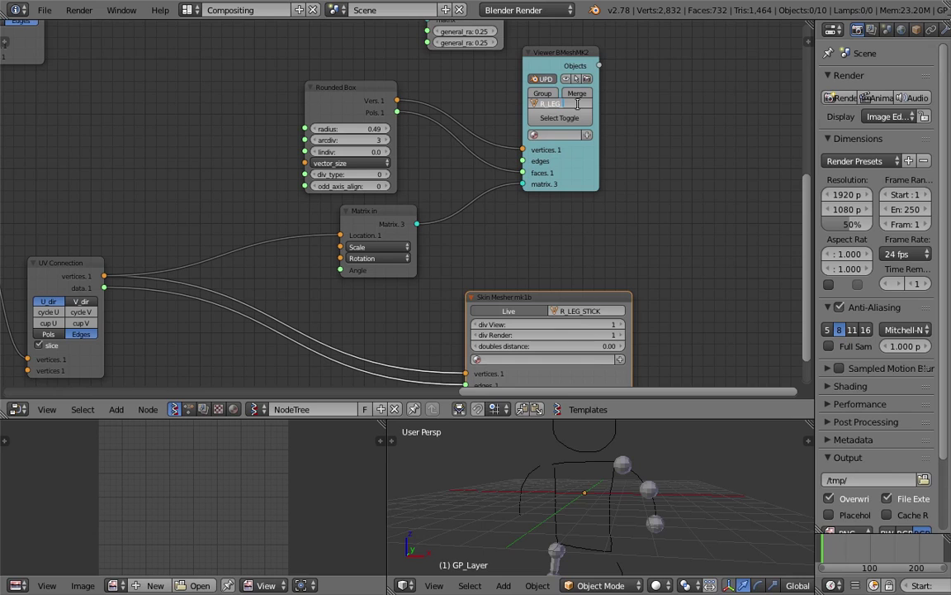
type("R_LEG_BALLS")
key("Return")
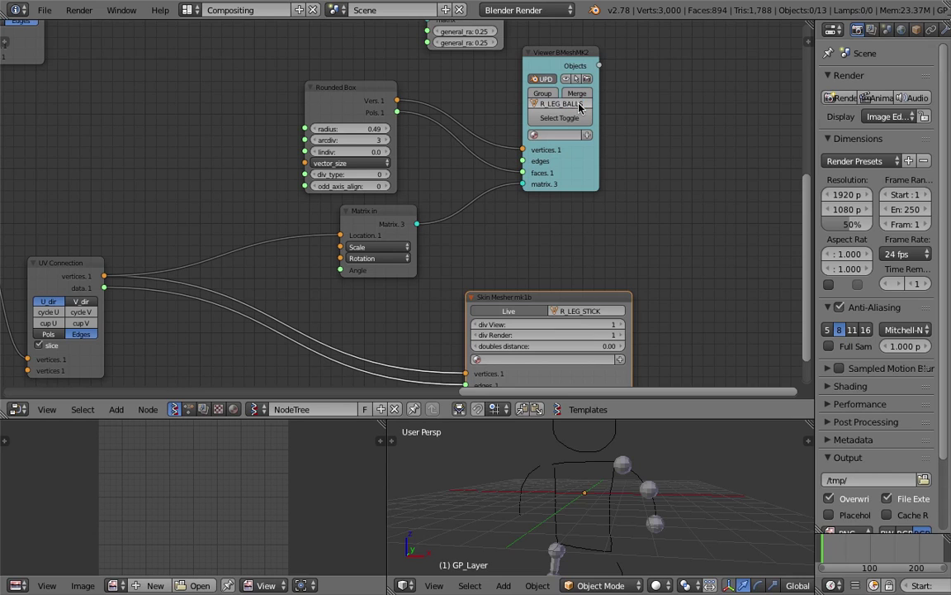
scroll(615, 128, "down", 1)
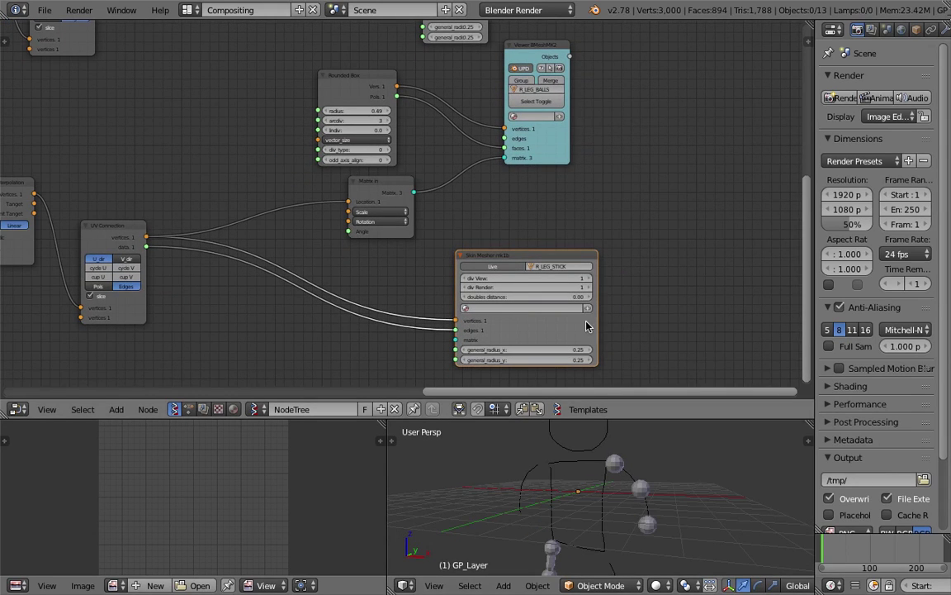
Move the timeline to frame 59 and enlarge the 3D view to show the whole stick figure.
left_click(853, 552)
mouse_move(578, 496)
middle_mouse_down()
mouse_move(597, 502)
mouse_move(635, 436)
middle_mouse_up()
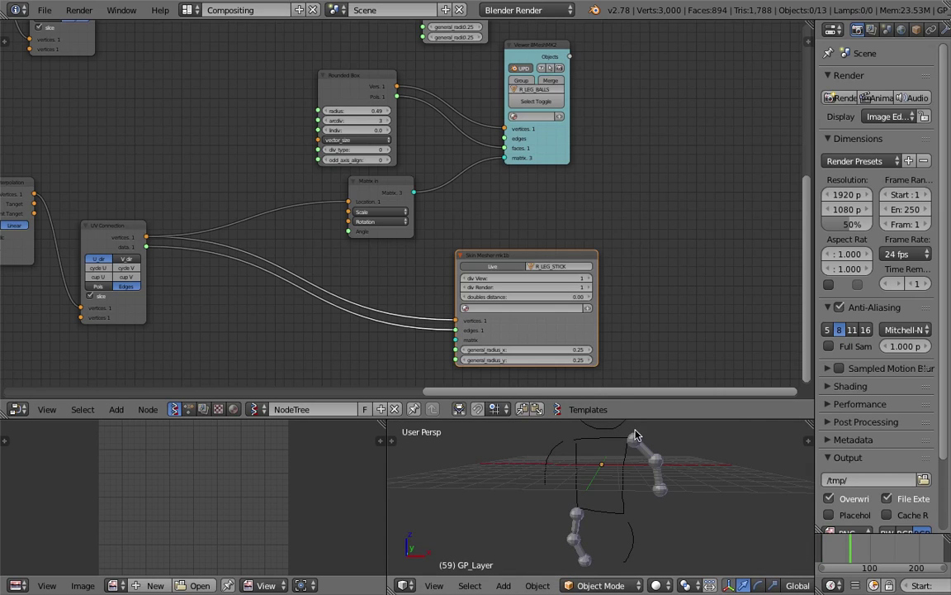
left_click_drag(635, 419, 642, 307)
middle_click_drag(610, 376, 580, 388)
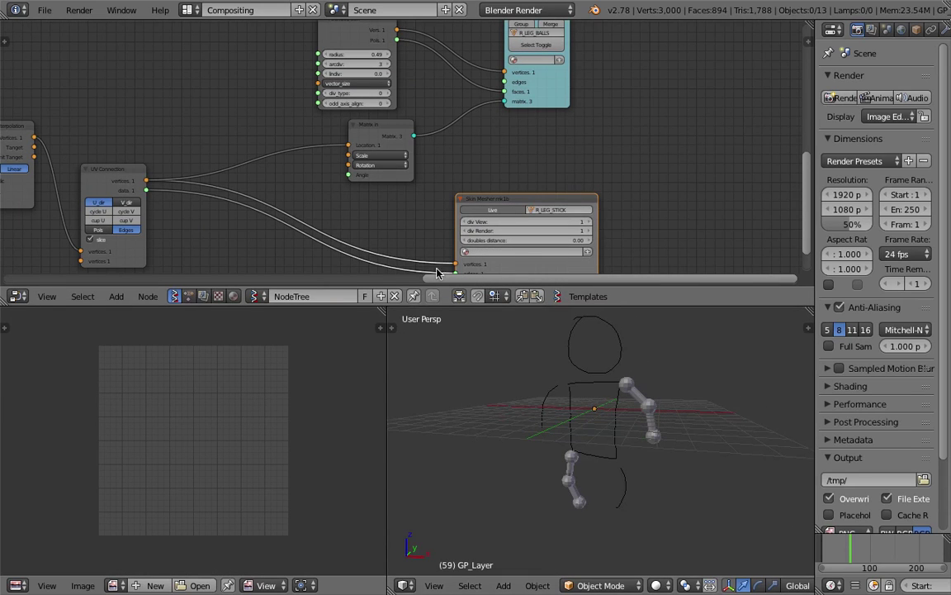
Enlarge the node editor area so that both complete limb branches fit in it.
scroll(317, 188, "down", 1)
scroll(316, 188, "down", 5)
scroll(380, 176, "up", 3)
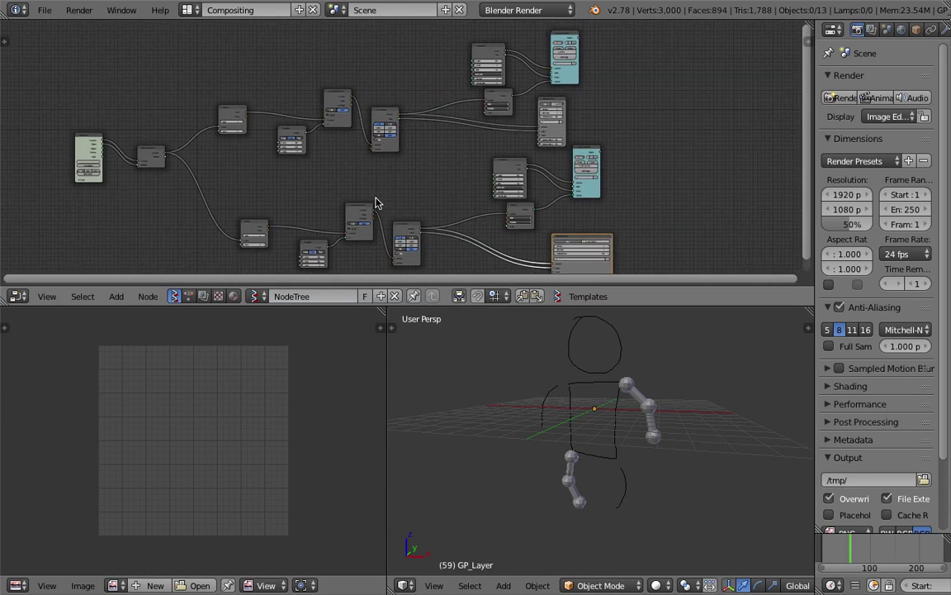
scroll(405, 171, "down", 1)
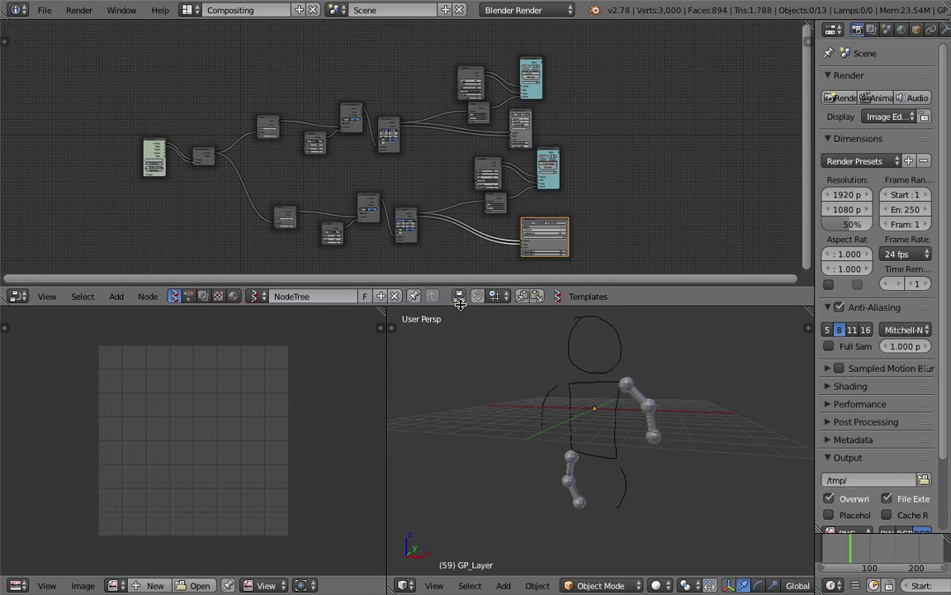
left_click_drag(461, 305, 456, 388)
scroll(446, 272, "up", 2)
scroll(429, 227, "down", 1)
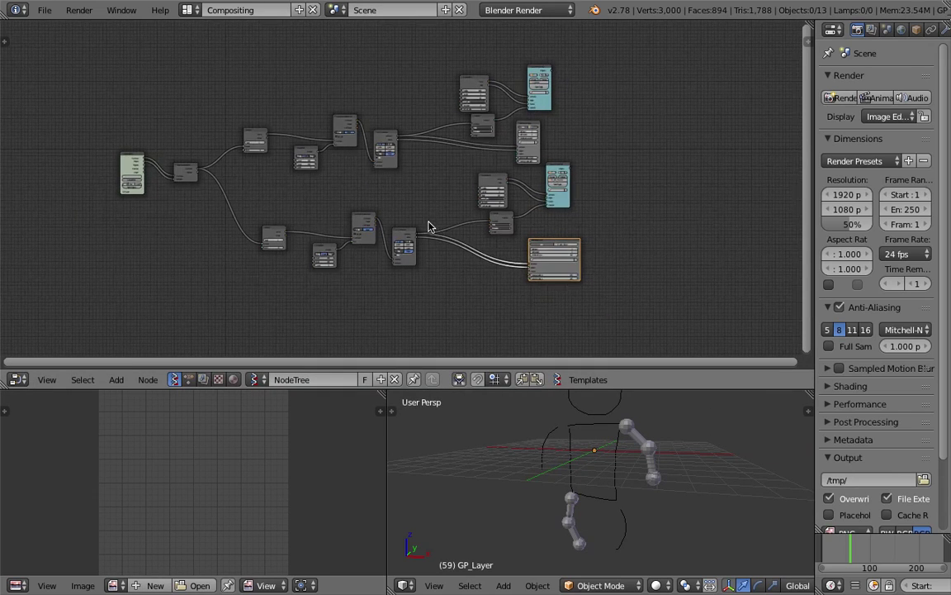
Move the whole R_LEG branch farther below the arm branch.
key("a")
key("a")
key("b")
left_click_drag(267, 183, 654, 347)
key("g")
left_click(604, 236)
Deselect the nodes and save the blend file again.
key("a")
key("ctrl+s")
left_click(604, 236)
Move the arm branch's Rounded Box, Matrix In, Skin Mesher and Viewer BMesh nodes closer to UV Connection.
scroll(398, 97, "up", 3)
middle_click_drag(399, 98, 435, 192)
scroll(435, 191, "up", 3)
left_click_drag(556, 167, 497, 128)
left_click_drag(576, 223, 507, 207)
left_click_drag(657, 239, 573, 240)
scroll(603, 144, "up", 2)
left_click_drag(751, 147, 641, 132)
scroll(649, 134, "up", 1)
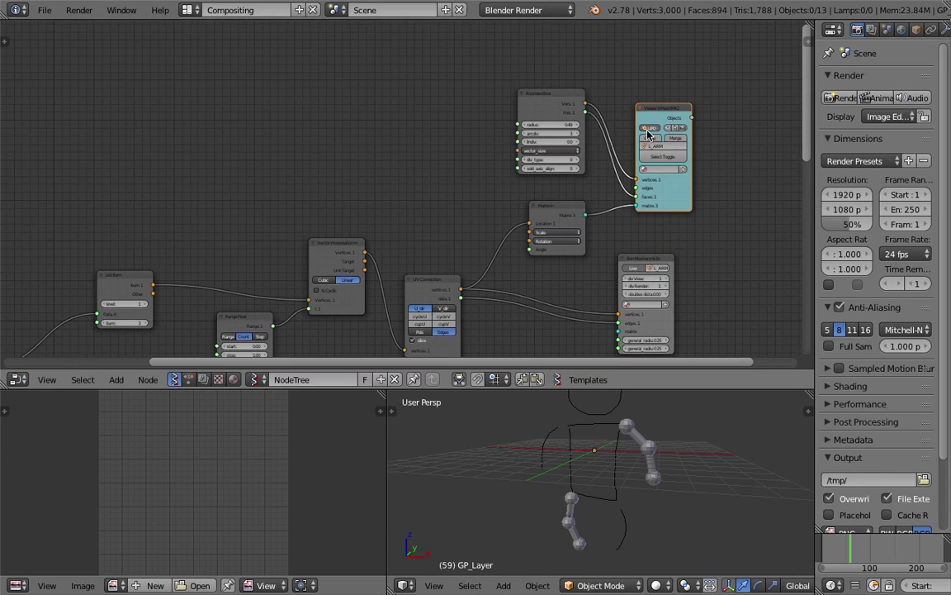
middle_click_drag(590, 297, 570, 245)
scroll(549, 91, "down", 1)
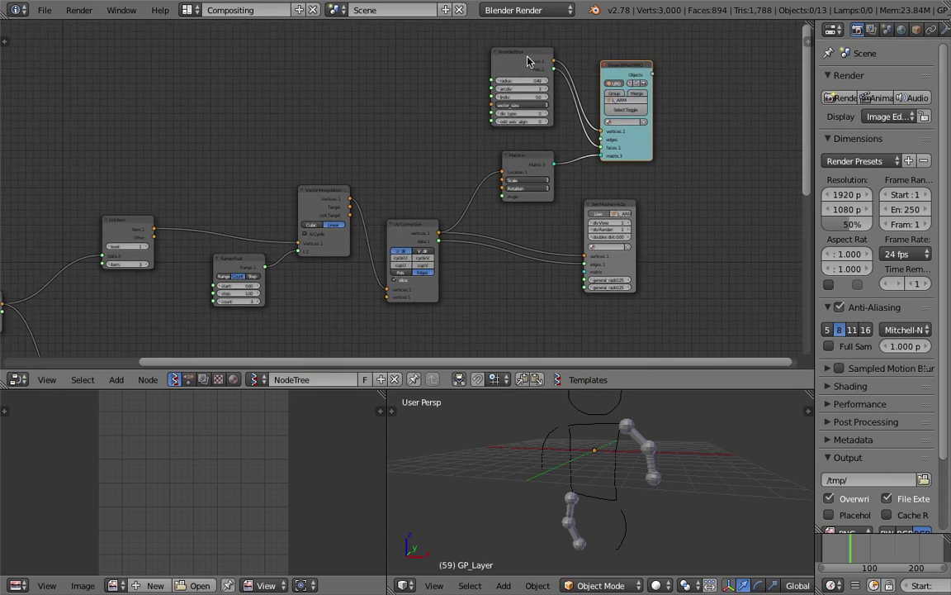
left_click_drag(529, 61, 512, 63)
Duplicate the L_ARM branch from List Item through Viewer BMesh and Skin Mesher, and place the copy above the original.
middle_click_drag(586, 102, 537, 110)
scroll(538, 110, "up", 1)
scroll(537, 110, "up", 3)
middle_click_drag(604, 241, 599, 216)
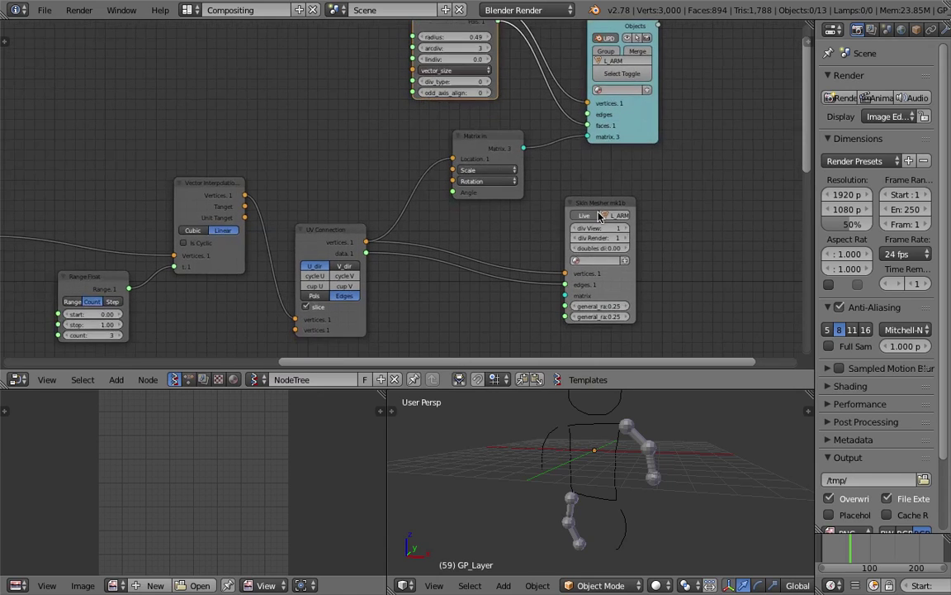
scroll(662, 198, "down", 3)
scroll(386, 169, "down", 1)
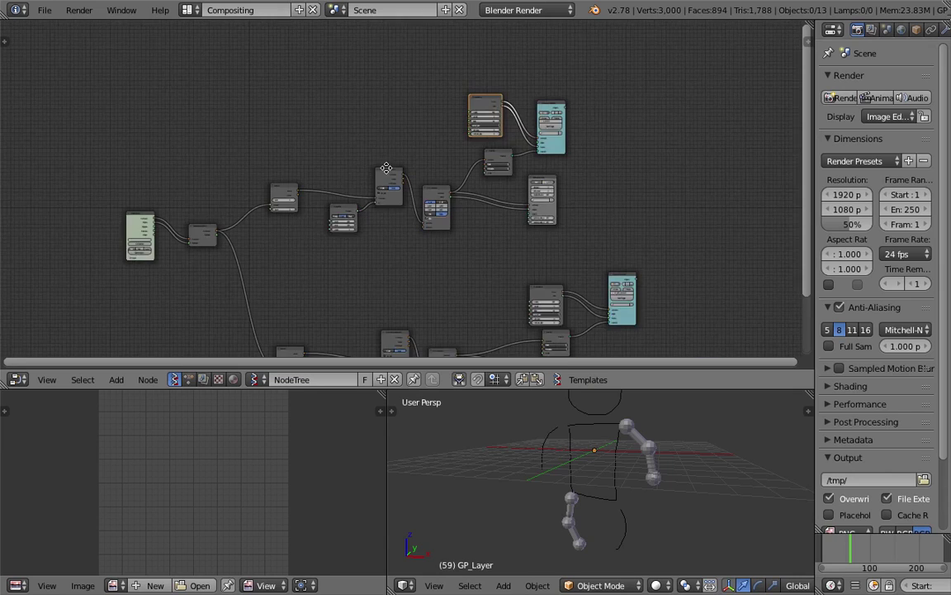
middle_click_drag(386, 168, 384, 180)
key("b")
left_click_drag(272, 81, 580, 261)
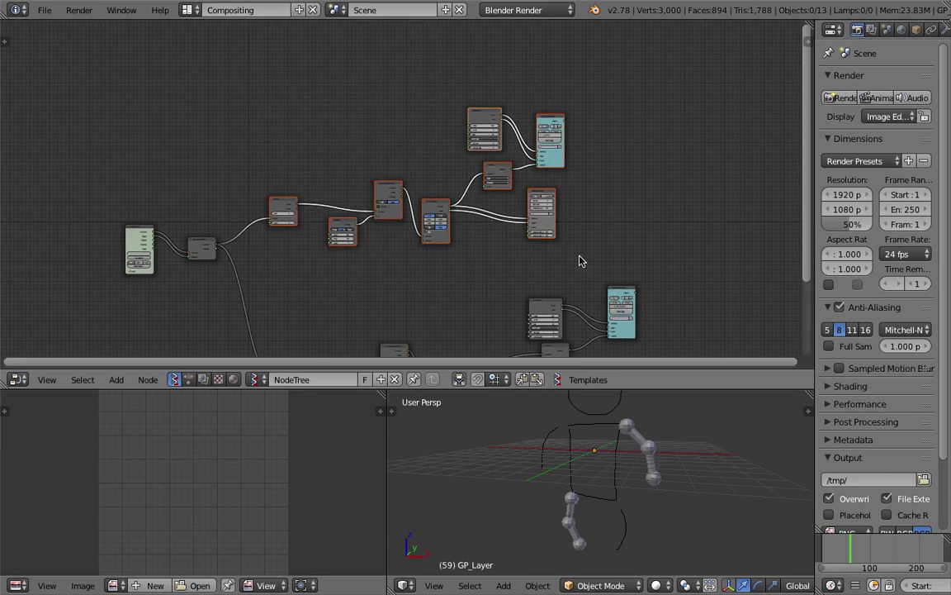
scroll(580, 261, "down", 1)
key("g")
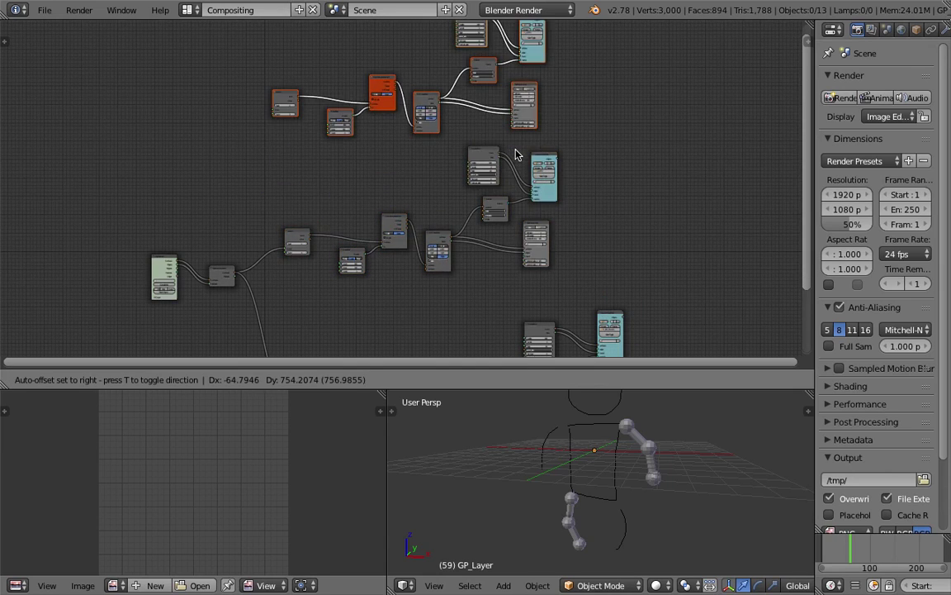
left_click(520, 211)
Rename the outputs of the copied branch's Viewer BMesh and Skin Mesher to R_ARM.
scroll(529, 203, "up", 6)
left_click(494, 95)
left_click(483, 97)
key("BackSpace")
type("R")
key("Return")
middle_click_drag(521, 308, 535, 237)
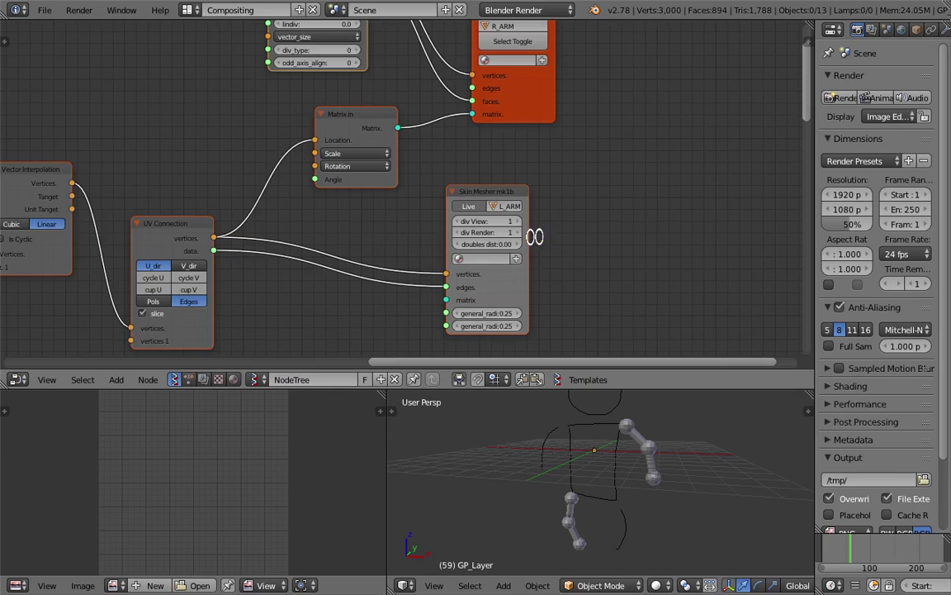
left_click(497, 208)
key("Return")
Link the Separate Loose Parts vertices to the R_ARM branch's List Item Data and set its item to 2.
scroll(420, 249, "down", 7)
middle_click_drag(420, 248, 578, 183)
middle_click_drag(274, 165, 386, 109)
scroll(386, 109, "down", 4)
middle_click_drag(292, 193, 368, 131)
left_click_drag(320, 308, 370, 86)
left_click_drag(315, 311, 372, 86)
middle_click_drag(295, 100, 308, 200)
scroll(308, 200, "up", 1)
scroll(308, 200, "up", 3)
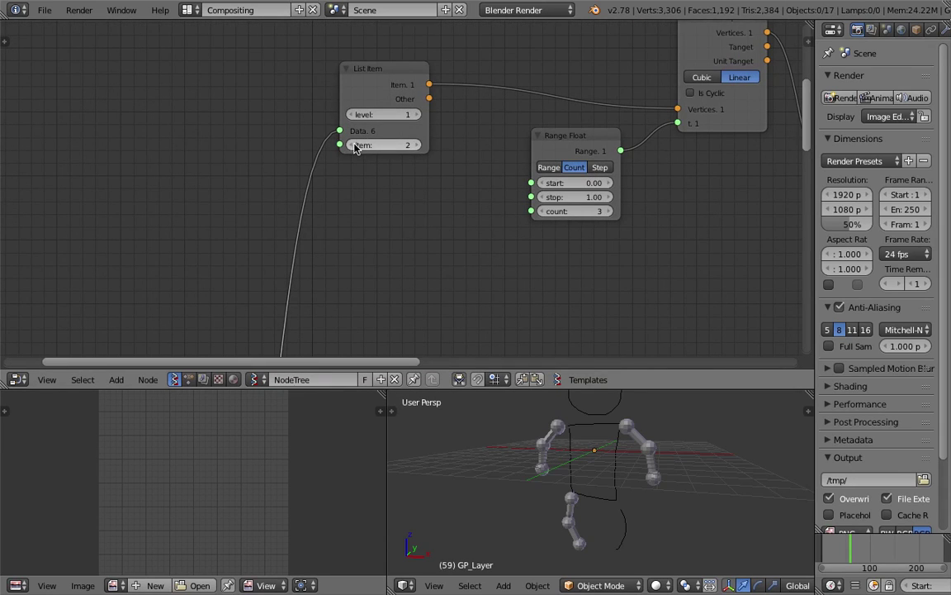
mouse_move(646, 458)
middle_mouse_down()
mouse_move(688, 461)
mouse_move(654, 464)
middle_mouse_up()
scroll(646, 465, "down", 2)
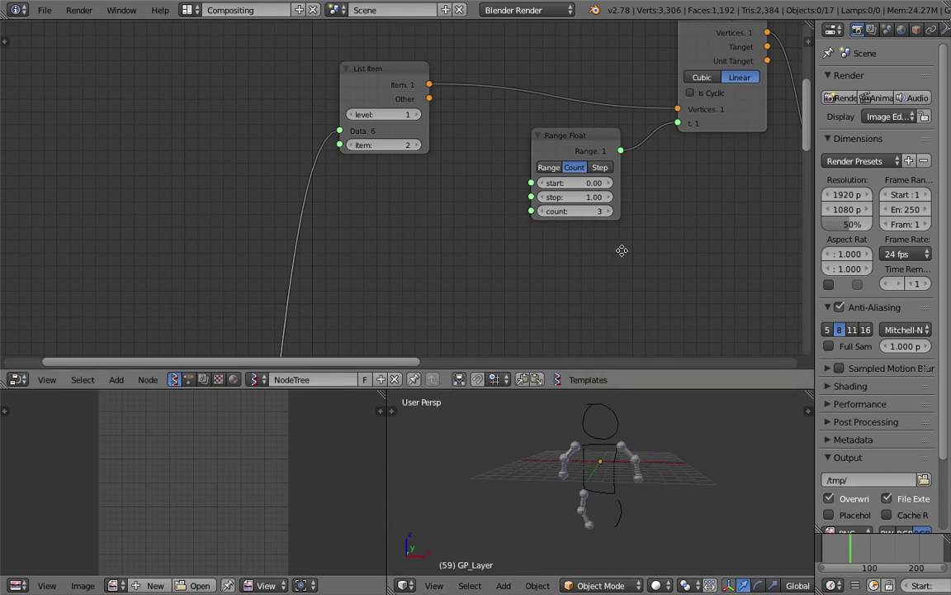
middle_click_drag(622, 250, 439, 141)
scroll(464, 206, "down", 8)
middle_click_drag(484, 183, 473, 128)
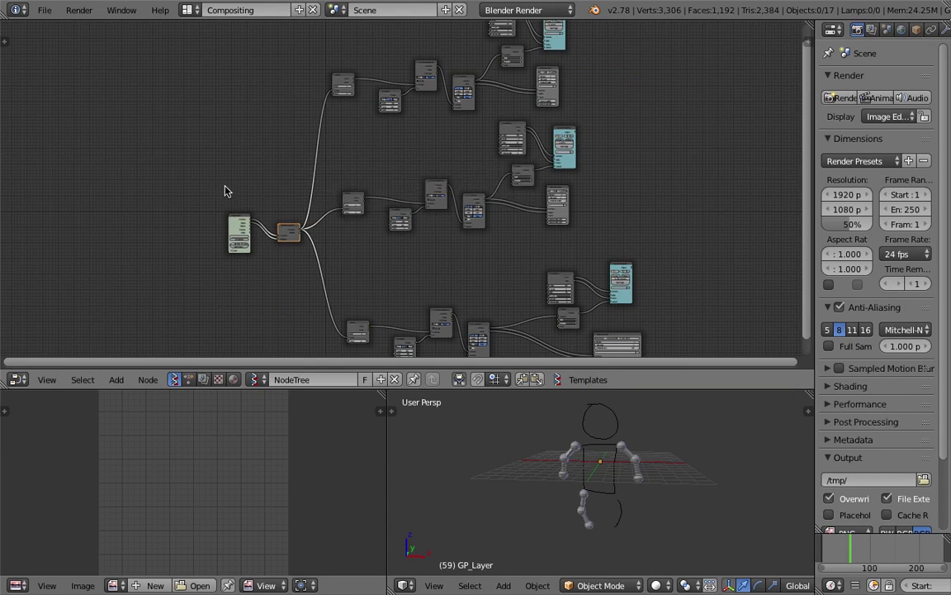
Move the object input node and Separate Loose Parts farther away from the limb branches.
left_click_drag(232, 221, 154, 222)
left_click_drag(291, 227, 240, 224)
middle_click_drag(327, 193, 287, 152)
Duplicate the R_LEG branch together with Separate Loose Parts and place the copy below the original branch.
scroll(328, 188, "up", 4)
key("b")
left_click_drag(267, 128, 723, 322)
scroll(692, 180, "down", 2)
middle_click_drag(692, 124, 691, 79)
key("shift+d")
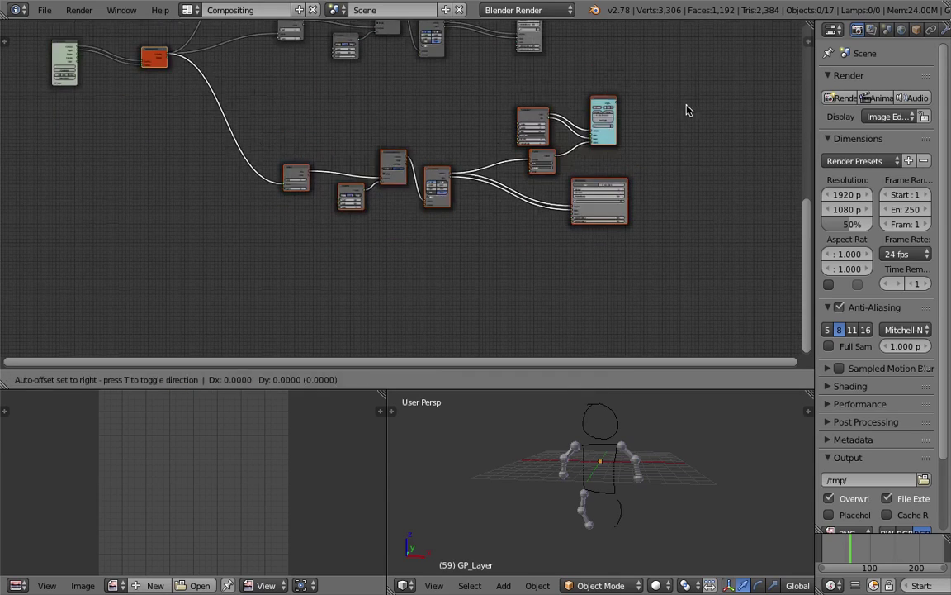
left_click(673, 227)
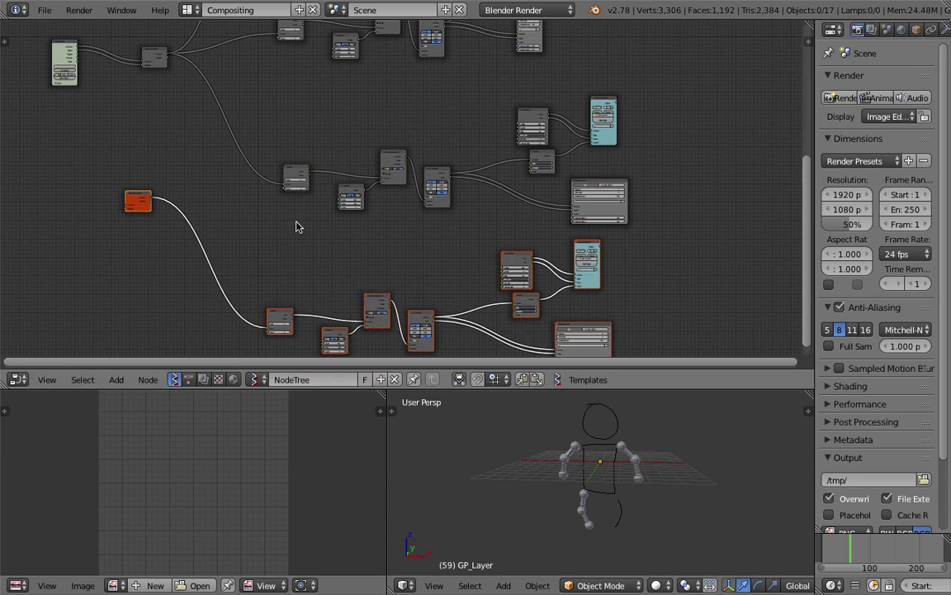
Delete the duplicated Separate Loose Parts node and move the copied List Item farther from Vector Interpolation.
scroll(297, 223, "left", 1, "ctrl")
left_click(151, 197)
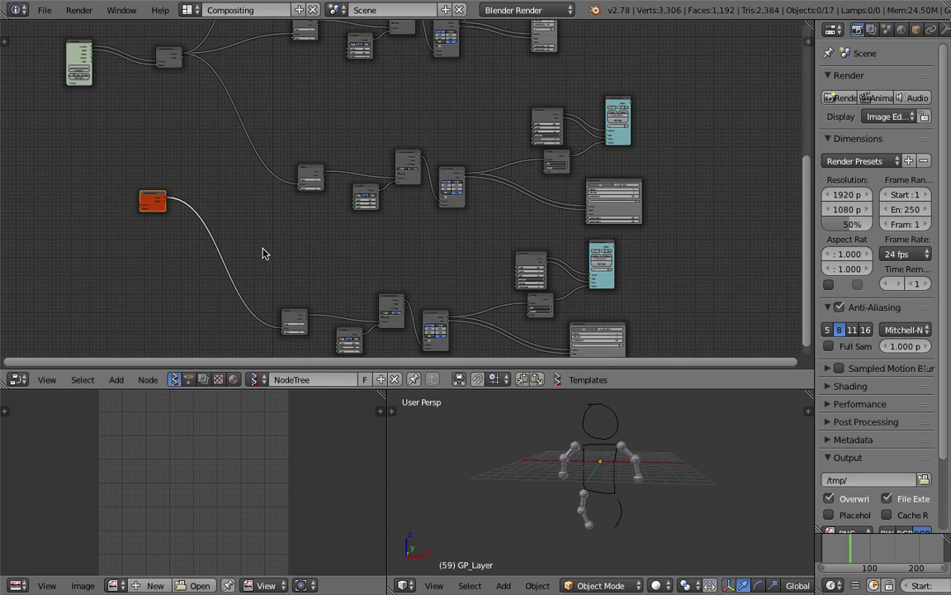
key("x")
left_click_drag(294, 314, 264, 274)
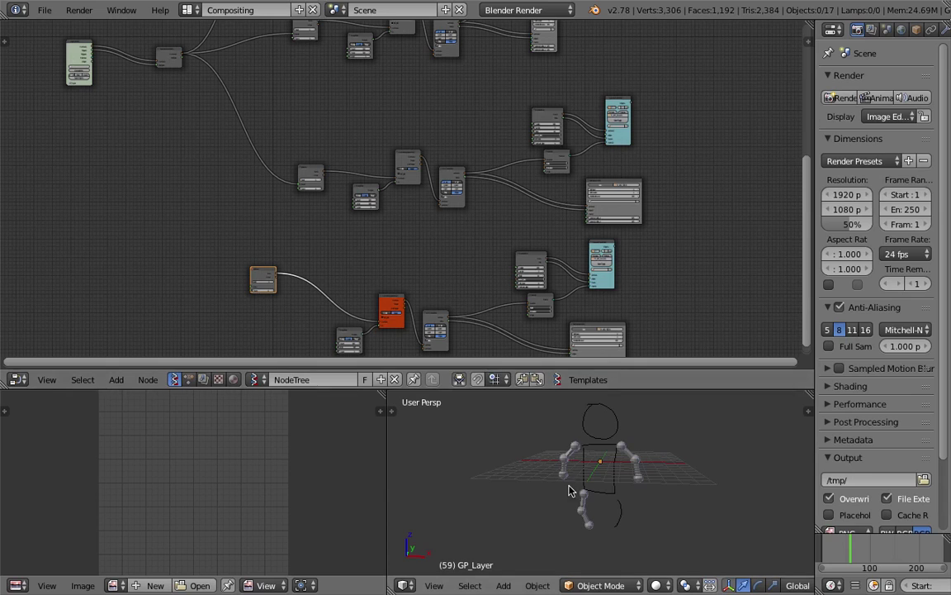
Examine the stick figure's limbs in wireframe shading and select the R_ARM_STICK mesh.
scroll(595, 480, "up", 6)
middle_click_drag(595, 480, 609, 467)
middle_click_drag(548, 512, 556, 492)
scroll(661, 469, "down", 3)
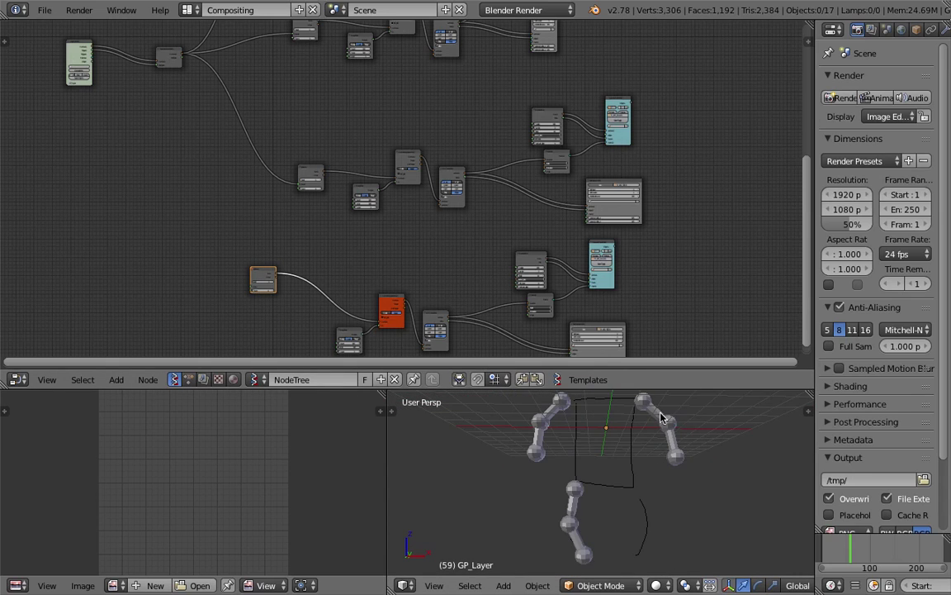
scroll(693, 427, "up", 4)
scroll(607, 502, "up", 1)
mouse_move(601, 498)
middle_mouse_down()
mouse_move(611, 453)
mouse_move(598, 489)
mouse_move(596, 474)
mouse_move(651, 482)
middle_mouse_up()
key("z")
scroll(597, 487, "up", 8)
scroll(591, 494, "down", 4)
right_click(604, 465)
scroll(591, 475, "down", 5)
scroll(637, 471, "down", 2)
middle_click_drag(581, 411, 623, 467, "shift")
right_click(612, 468)
right_click(594, 463)
scroll(632, 467, "up", 1)
scroll(635, 469, "down", 3)
Rename the output of the copied leg branch's Skin Mesher to L_LEG_STICK.
middle_click_drag(343, 183, 372, 162)
middle_click_drag(227, 164, 240, 198)
left_click_drag(226, 67, 434, 245)
middle_click_drag(512, 199, 403, 152)
scroll(398, 174, "up", 3)
scroll(397, 174, "up", 1)
middle_click_drag(577, 243, 512, 225)
scroll(514, 226, "up", 6)
middle_click_drag(631, 248, 584, 227)
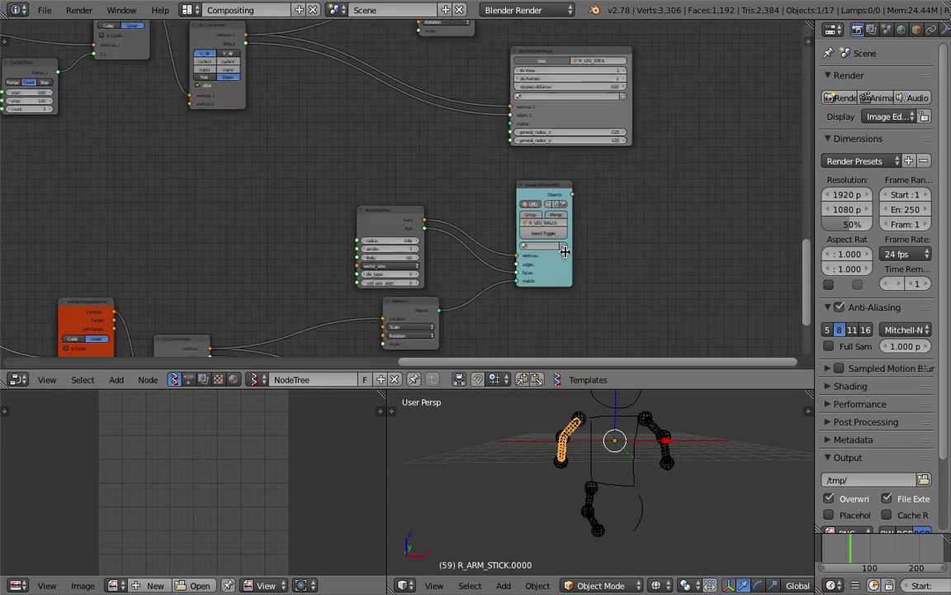
scroll(602, 175, "up", 3)
middle_click_drag(625, 168, 595, 204)
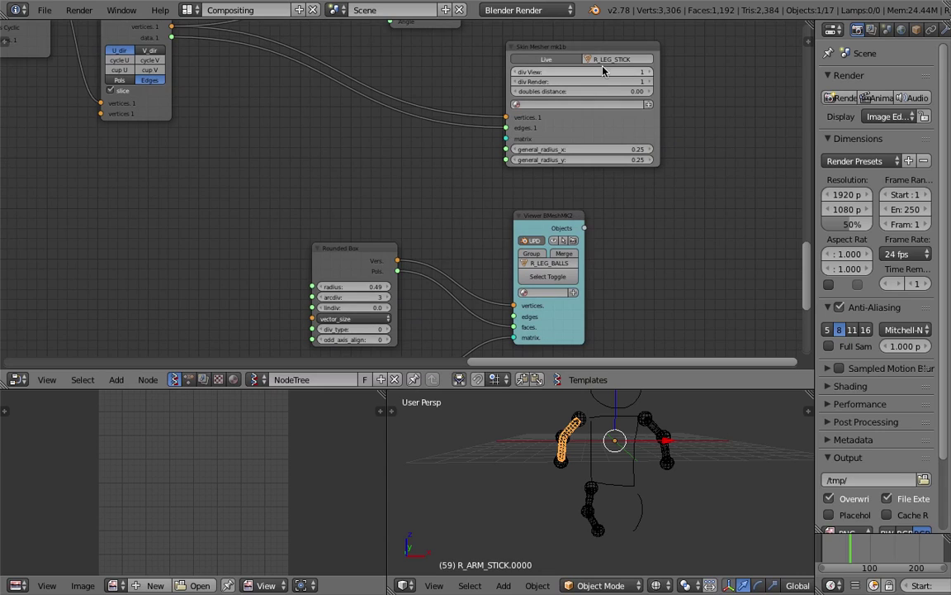
middle_click_drag(636, 344, 574, 146)
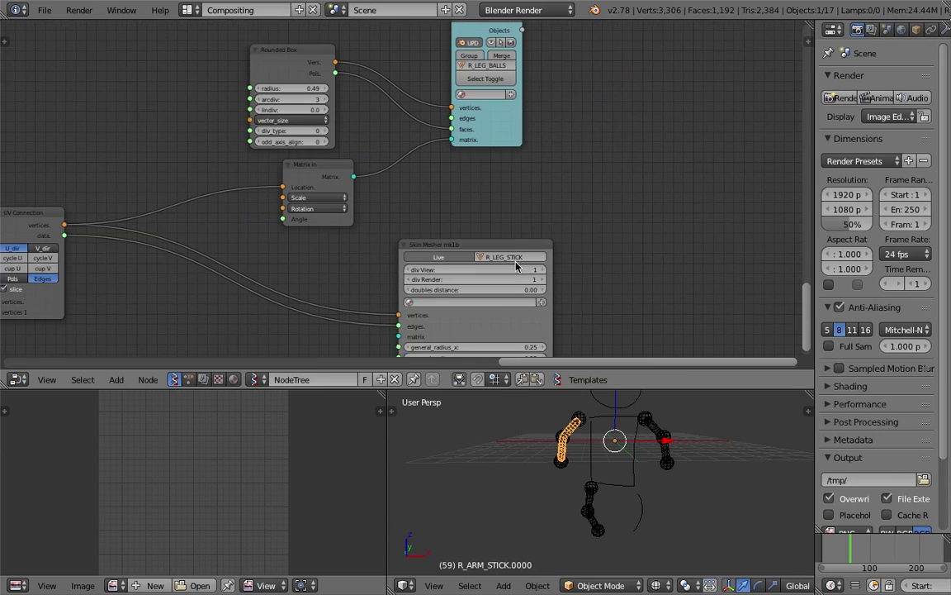
left_click(520, 258)
left_click(487, 259)
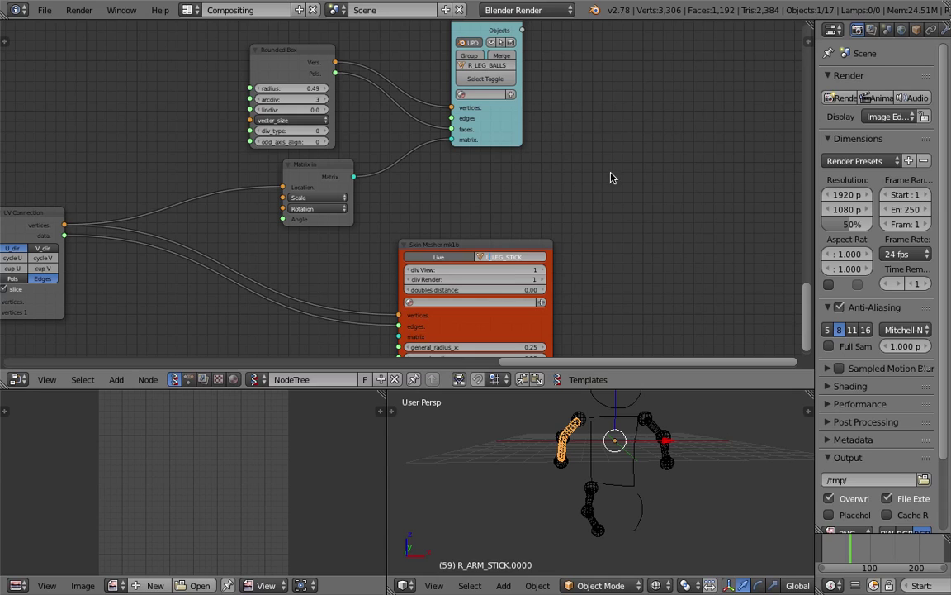
left_click(611, 176)
Rename the output of the copied leg branch's Viewer BMesh to L_LEG_BALLS.
middle_click_drag(560, 121, 560, 185)
left_click(497, 132)
left_click(475, 131)
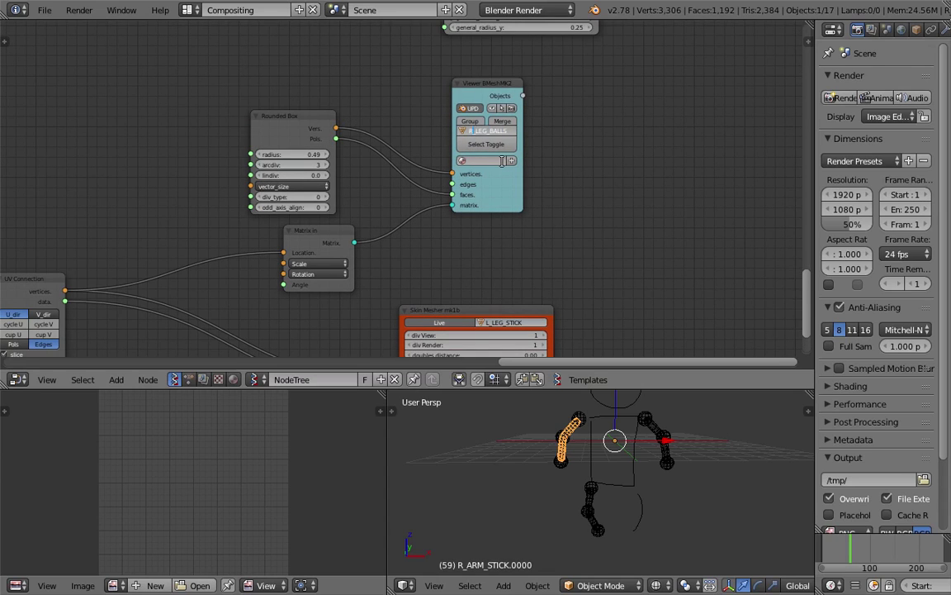
key("BackSpace")
type("L")
left_click(163, 177)
Save the file over the existing one.
scroll(162, 184, "down", 7)
middle_click_drag(163, 184, 450, 157)
key("ctrl+s")
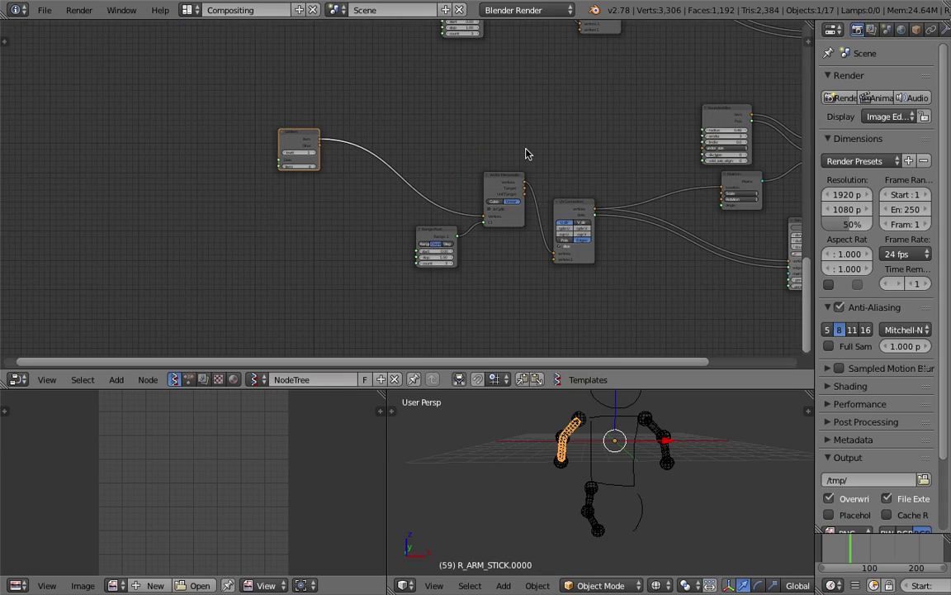
left_click(451, 157)
Link the Separate Loose Parts vertices to the L_LEG branch's List Item Data and set its item to 5.
middle_click_drag(254, 105, 340, 216)
scroll(326, 197, "down", 3)
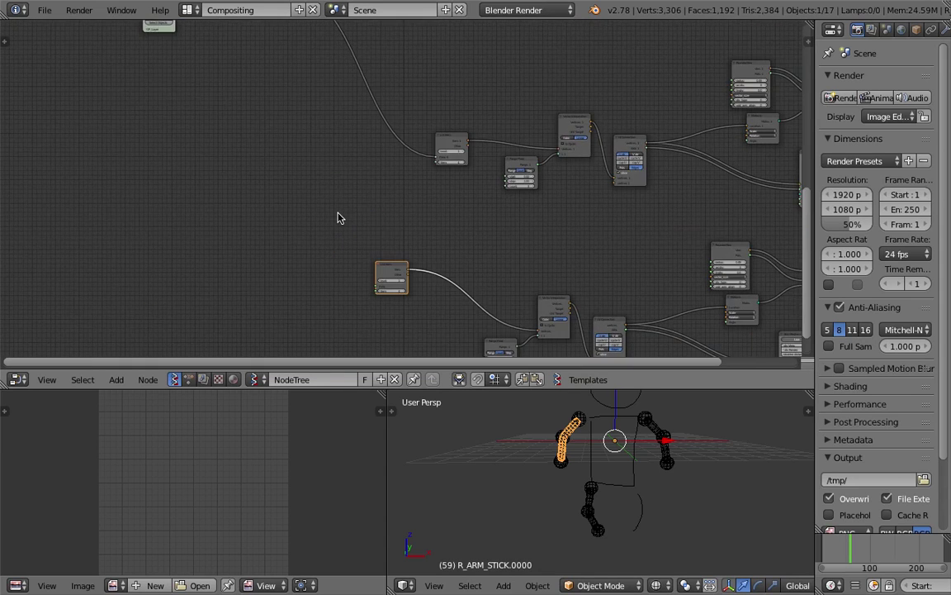
scroll(340, 216, "down", 3)
middle_click_drag(317, 80, 330, 123)
left_click_drag(324, 81, 394, 305)
middle_click_drag(459, 251, 479, 167)
scroll(439, 242, "up", 11)
middle_click_drag(486, 294, 440, 246)
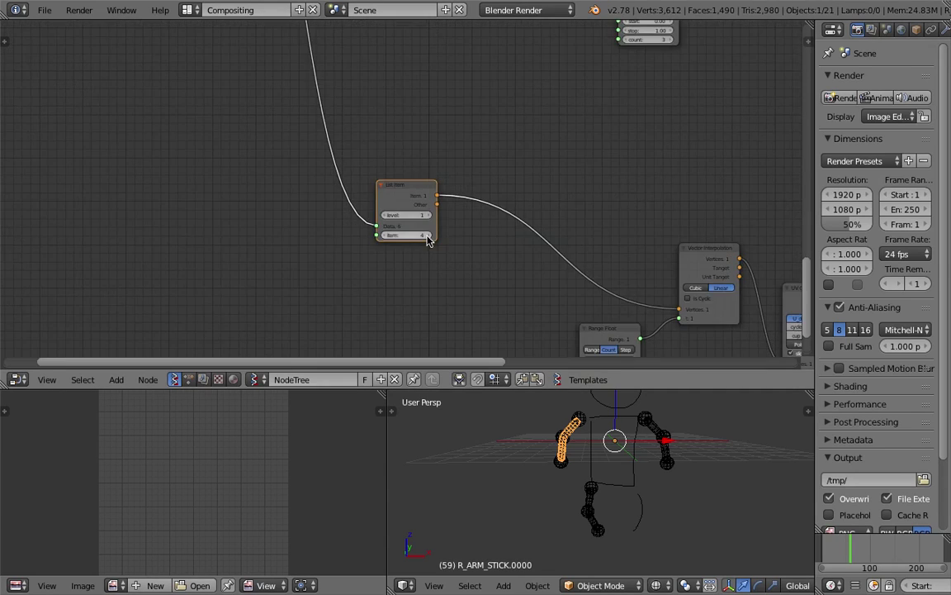
left_click(427, 236)
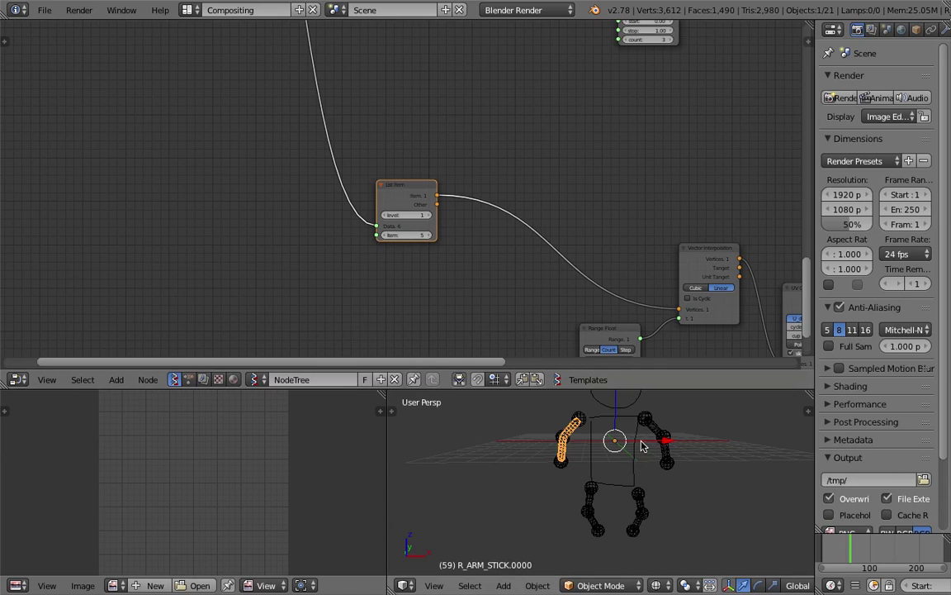
Deselect everything, then enlarge the 3D view and return it to solid shading.
middle_click_drag(643, 446, 611, 460)
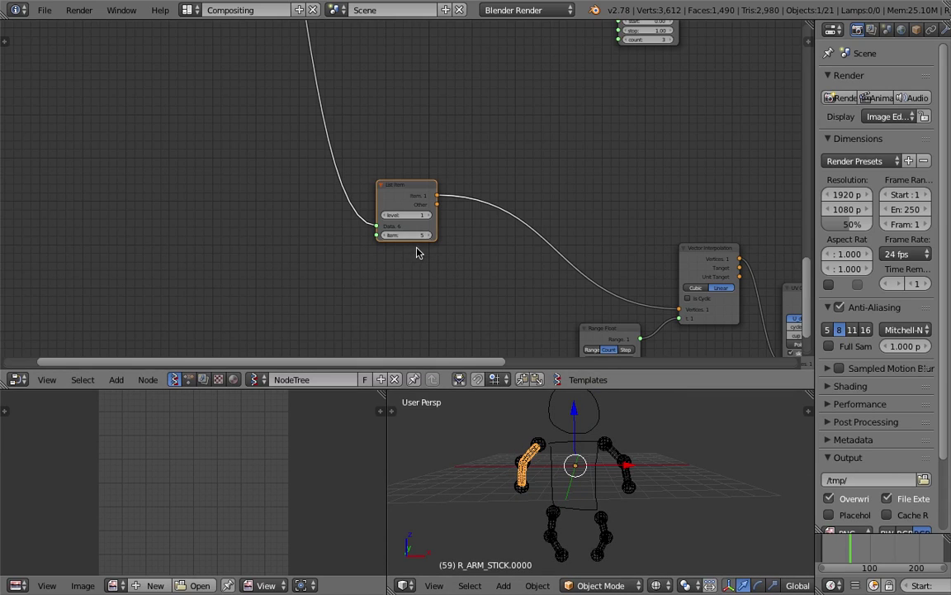
scroll(417, 250, "up", 2)
scroll(464, 275, "down", 3)
middle_click_drag(598, 450, 613, 438)
key("a")
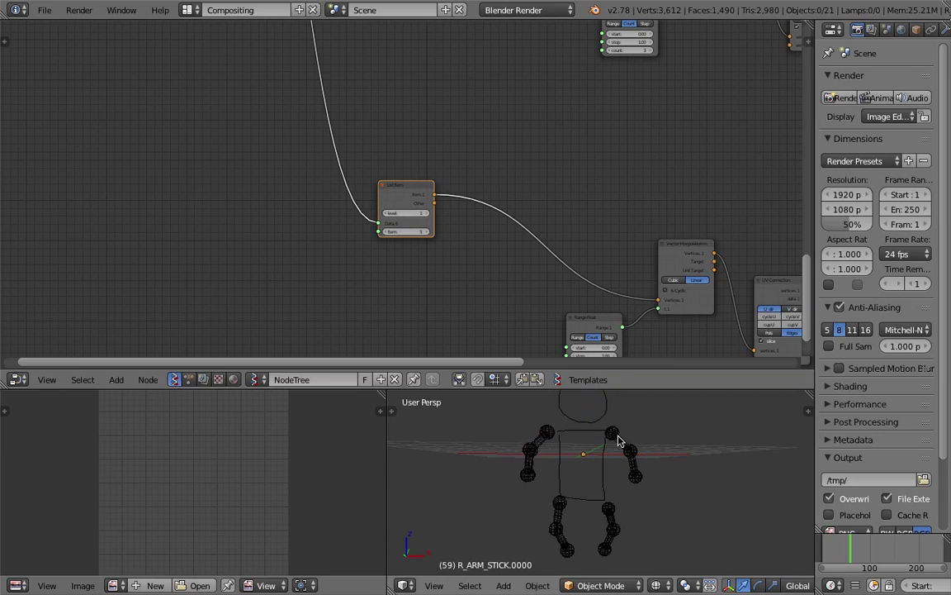
scroll(636, 425, "down", 2)
left_click_drag(654, 389, 669, 283)
scroll(678, 366, "up", 4)
middle_click_drag(678, 366, 626, 343)
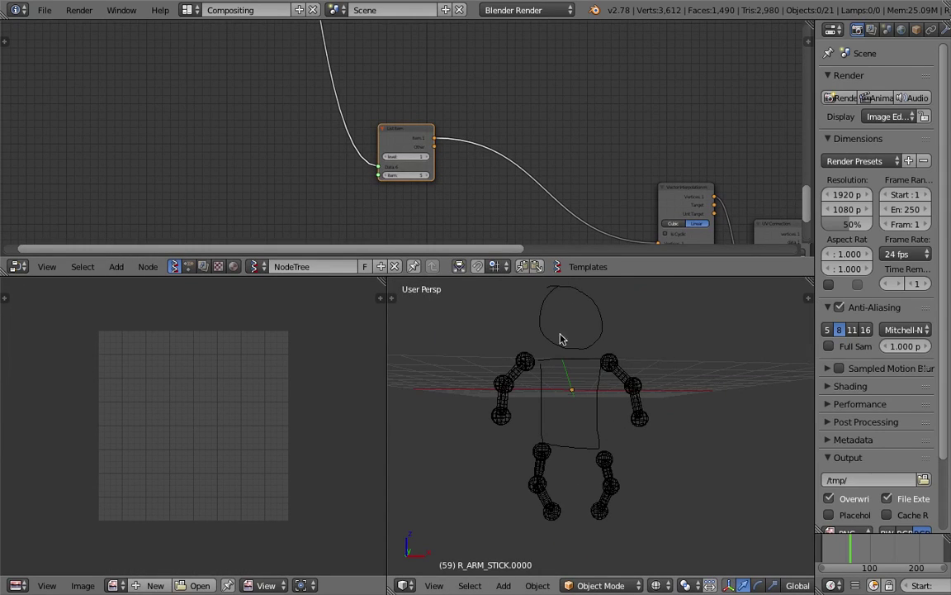
middle_click_drag(573, 389, 519, 509)
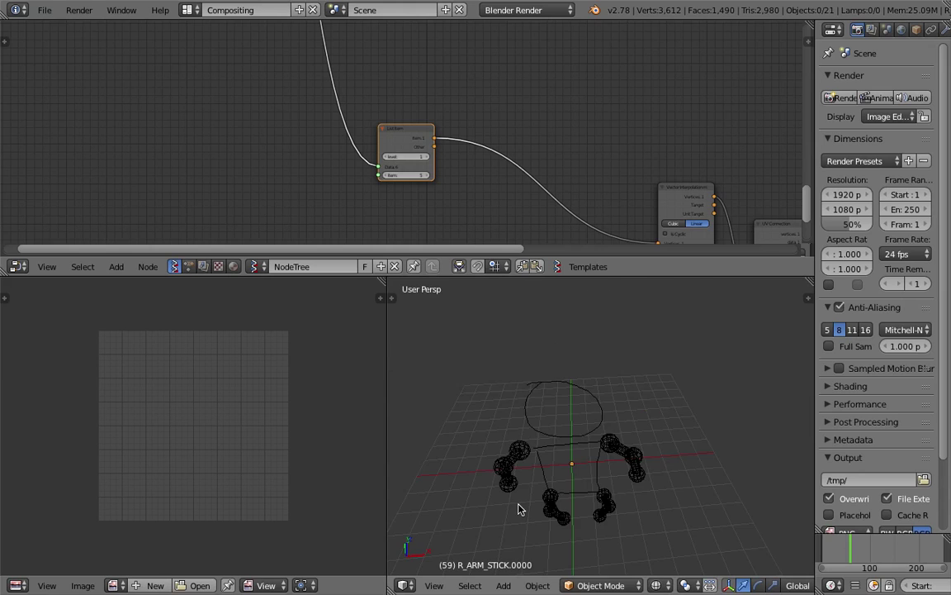
key("z")
mouse_move(573, 472)
middle_mouse_down()
mouse_move(664, 431)
mouse_move(726, 433)
mouse_move(509, 435)
mouse_move(575, 432)
middle_mouse_up()
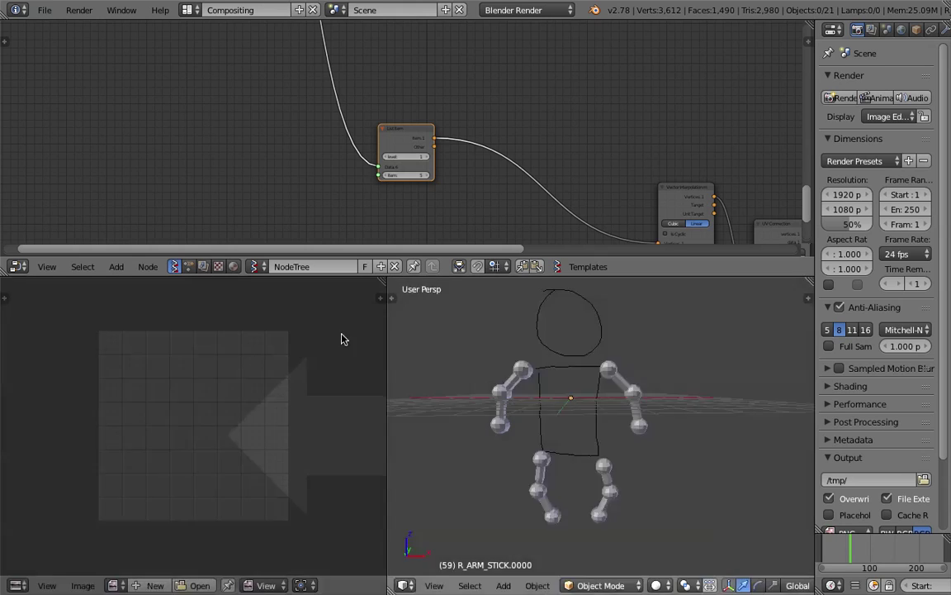
Merge the image editor area into the 3D view and save the file.
left_click_drag(344, 338, 355, 347)
key("ctrl+s")
left_click(438, 389)
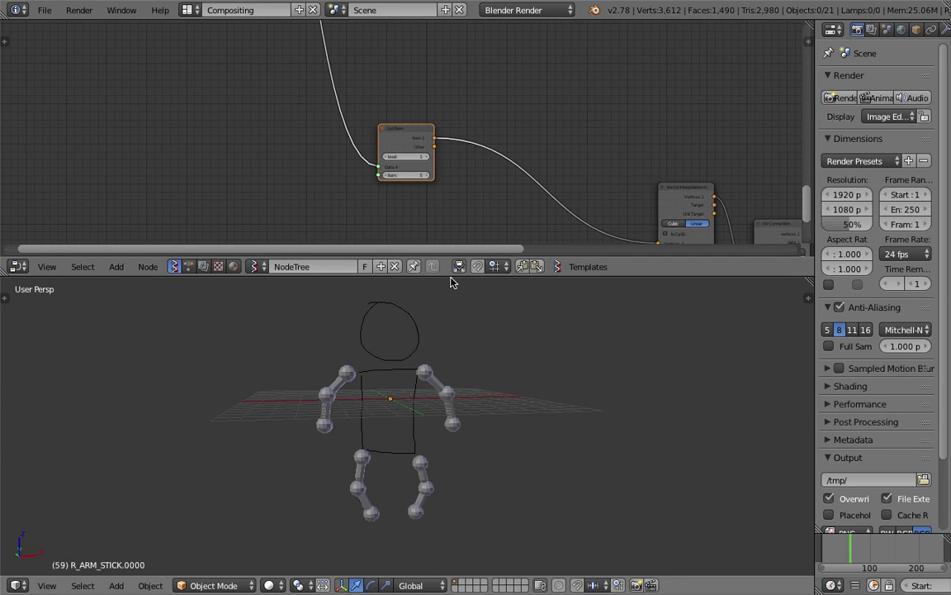
left_click_drag(453, 273, 454, 206)
mouse_move(456, 291)
middle_mouse_down()
mouse_move(457, 278)
mouse_move(457, 304)
middle_mouse_up()
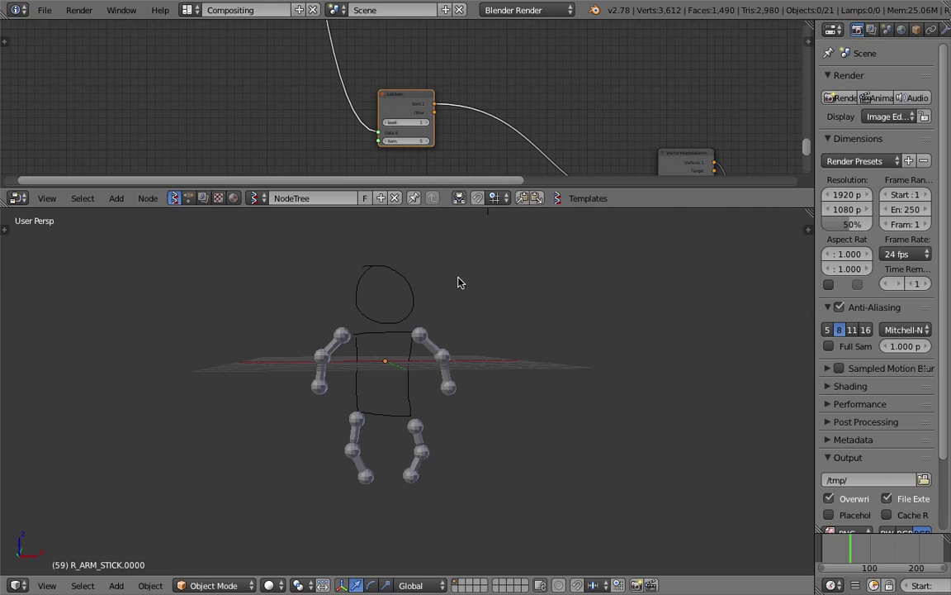
left_click_drag(486, 205, 489, 252)
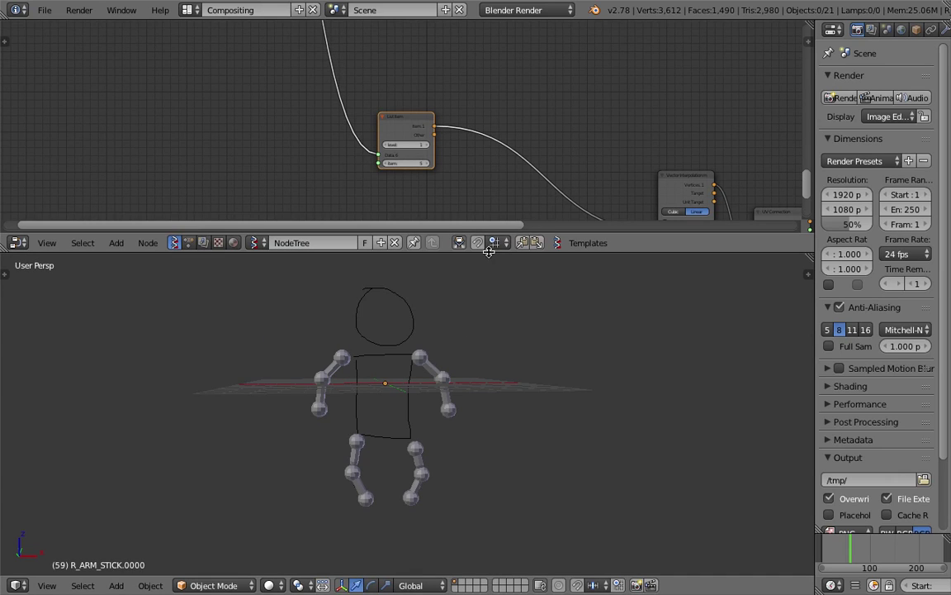
Select the GP_Layer object and examine its head and torso strokes from several angles.
right_click(347, 358)
right_click(397, 336)
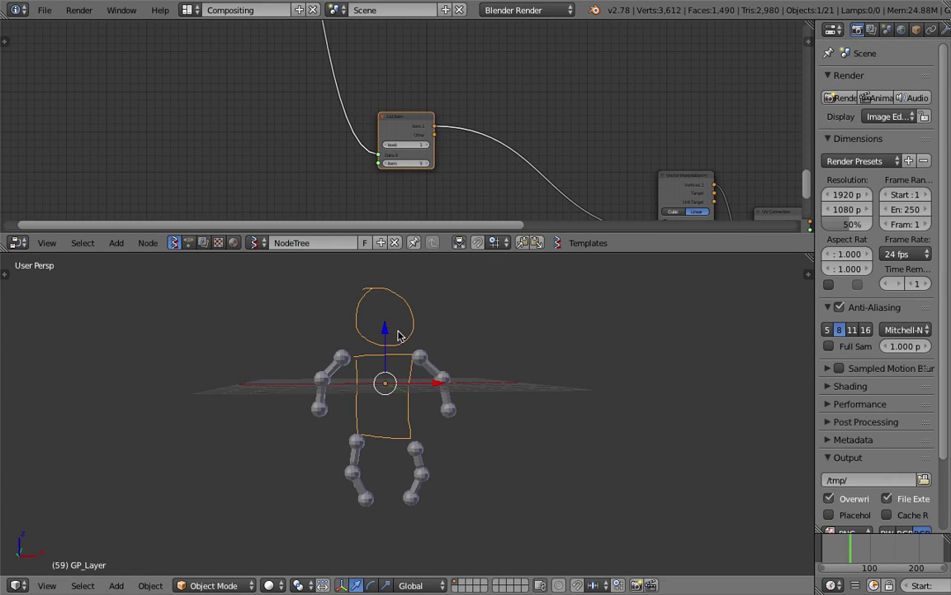
middle_click_drag(397, 334, 422, 356)
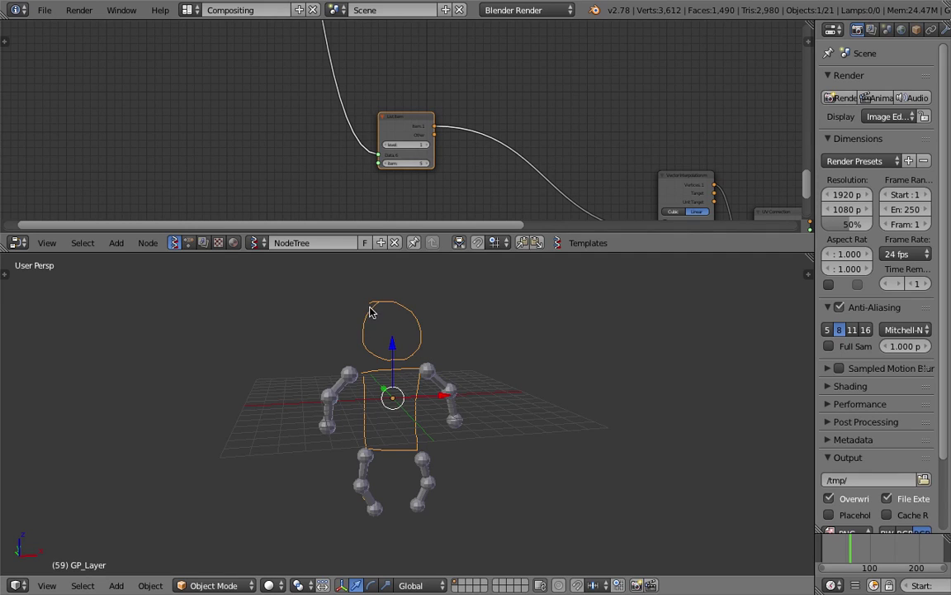
middle_click_drag(417, 363, 363, 300)
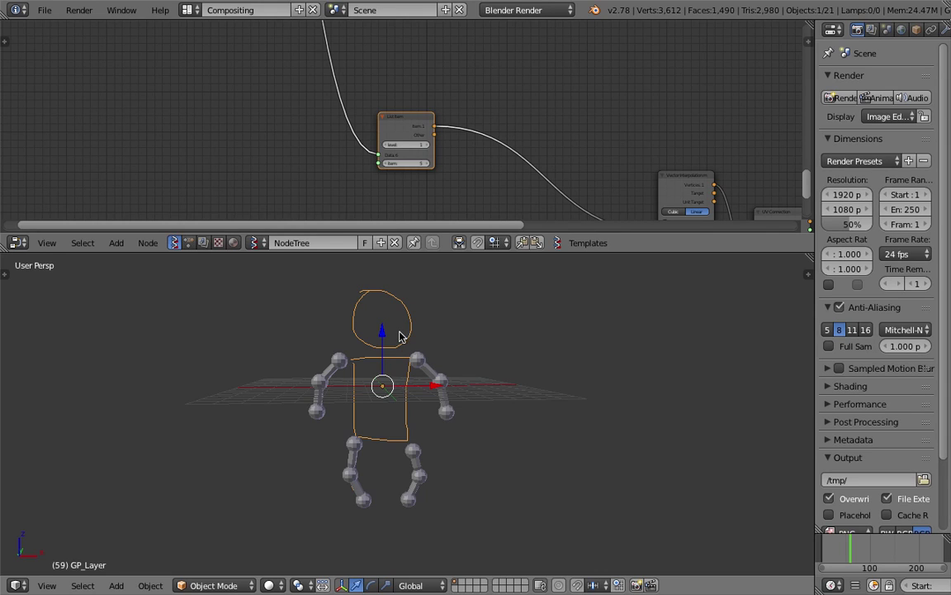
middle_click_drag(390, 385, 398, 382)
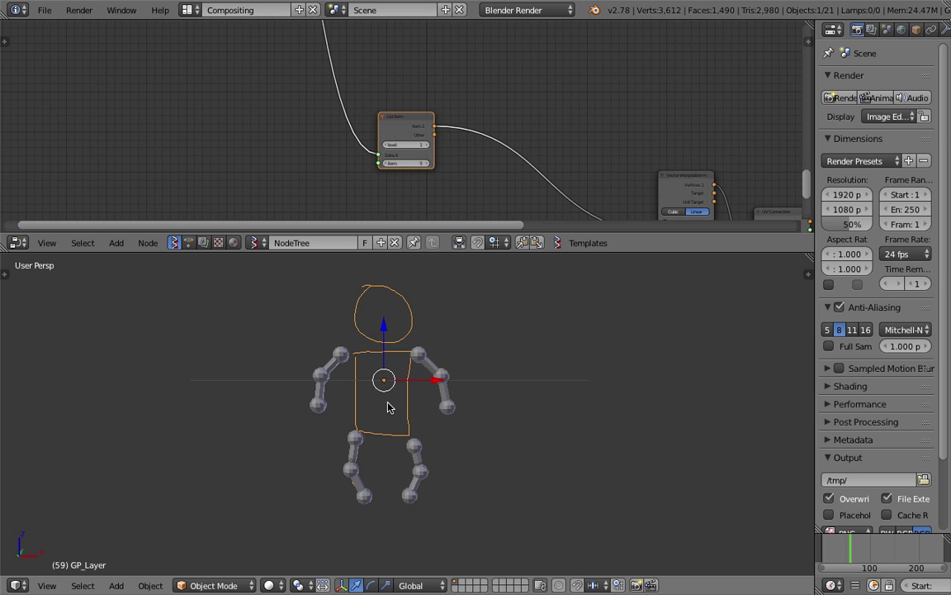
middle_click_drag(390, 407, 493, 438)
middle_click_drag(443, 388, 399, 300)
Enlarge the node editor and move the object input node and Separate Loose Parts farther from the branches.
left_click_drag(475, 252, 469, 410)
scroll(354, 74, "down", 4)
scroll(355, 72, "down", 4)
middle_click_drag(355, 73, 384, 255)
scroll(384, 255, "up", 3)
left_click_drag(237, 225, 152, 217)
left_click_drag(351, 234, 272, 135)
Duplicate the R_ARM branch's List Item beside the original and add a Viewer Draw node above them.
middle_click_drag(281, 157, 257, 339)
scroll(282, 126, "down", 2)
scroll(376, 153, "up", 3)
left_click_drag(464, 175, 321, 142)
key("space")
type("view")
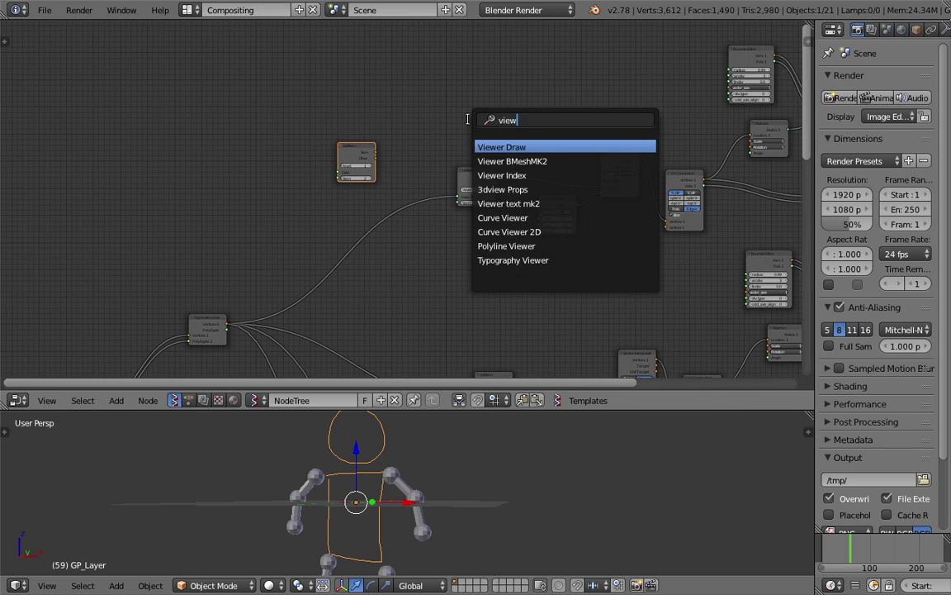
key("Return")
left_click(429, 79)
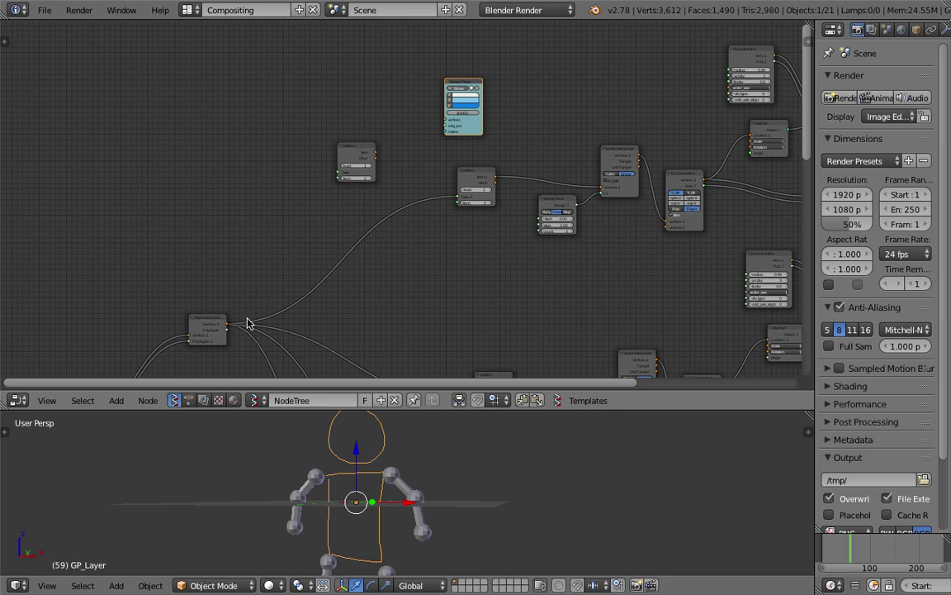
Link Separate Loose Parts' vertices through the new List Item to Viewer Draw's vertices, and set the item to 1.
left_click_drag(230, 327, 277, 158)
scroll(264, 175, "up", 2)
scroll(266, 176, "up", 1)
middle_click_drag(352, 125, 329, 162)
mouse_move(334, 157)
left_mouse_down()
mouse_move(408, 97)
mouse_move(487, 95)
left_mouse_up()
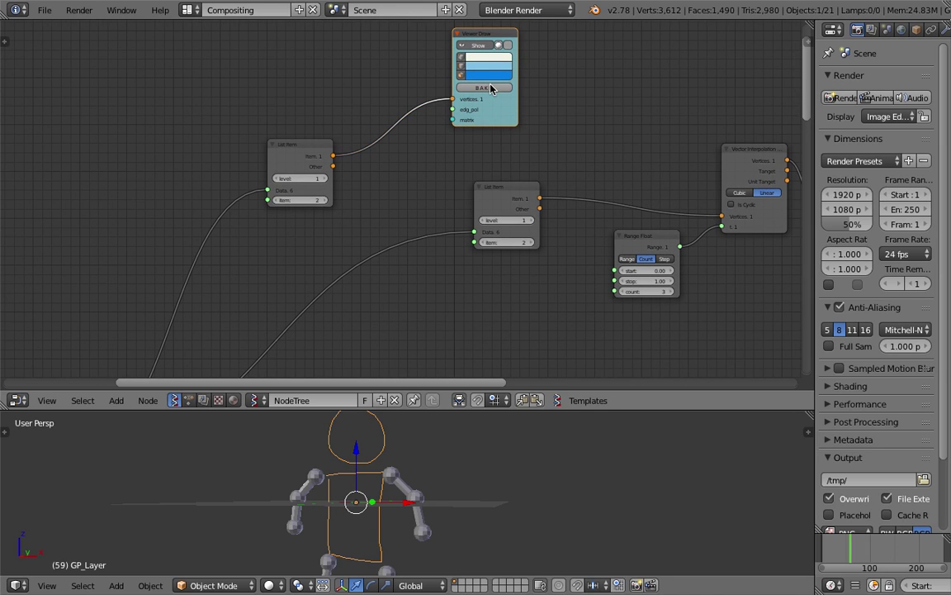
left_click(277, 201)
left_click(276, 200)
left_click(323, 202)
Examine the torso stroke drawn by Viewer Draw in an enlarged 3D view.
middle_click_drag(405, 499, 419, 446)
left_click_drag(435, 410, 447, 122)
scroll(403, 266, "up", 7)
scroll(315, 317, "down", 3)
middle_click_drag(252, 323, 307, 287)
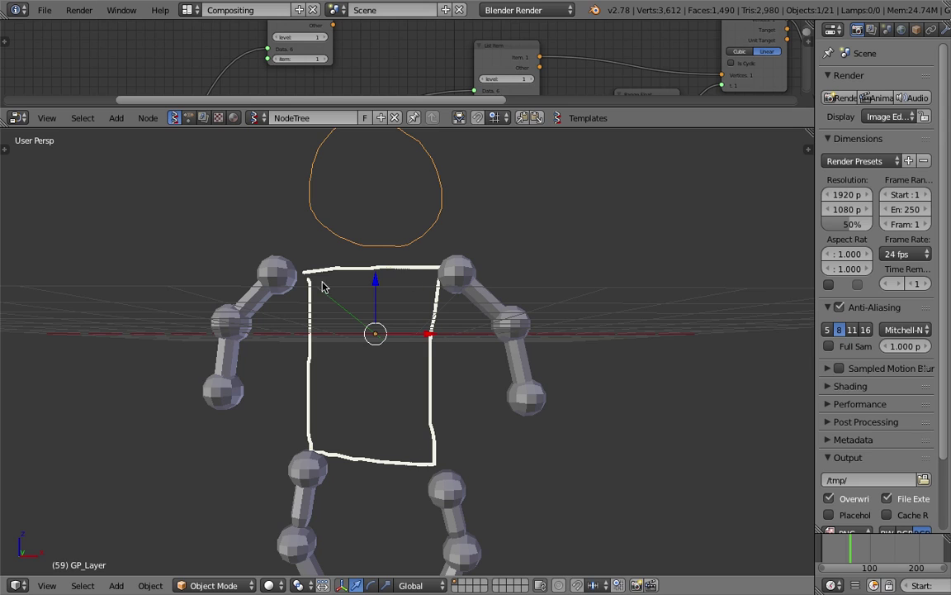
middle_click_drag(411, 426, 451, 419)
scroll(451, 419, "up", 4)
scroll(448, 413, "down", 4)
middle_click_drag(408, 341, 365, 352)
scroll(402, 365, "down", 5)
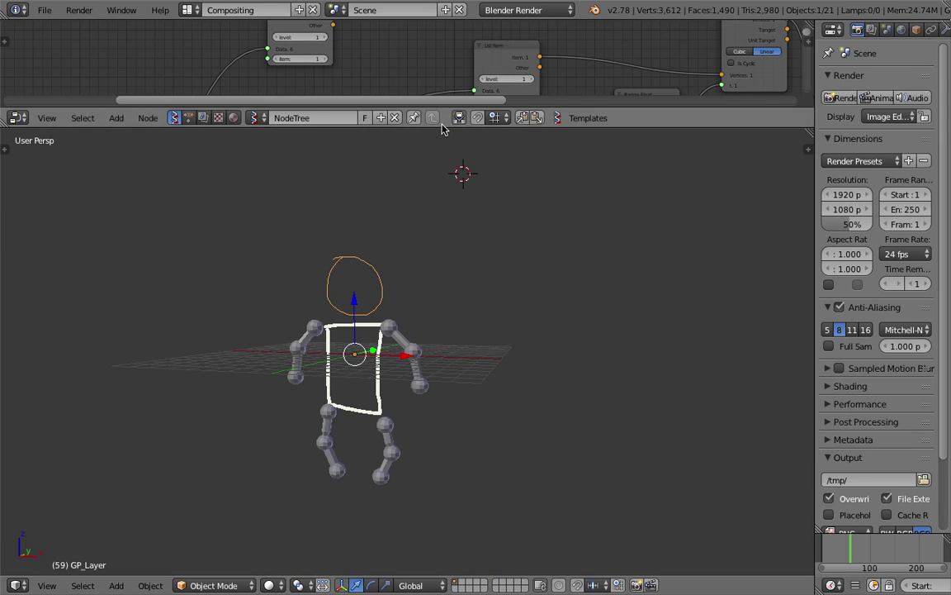
left_click_drag(442, 129, 441, 327)
Space the torso's List Item and Viewer Draw nodes farther apart and save the file.
key("ctrl+s")
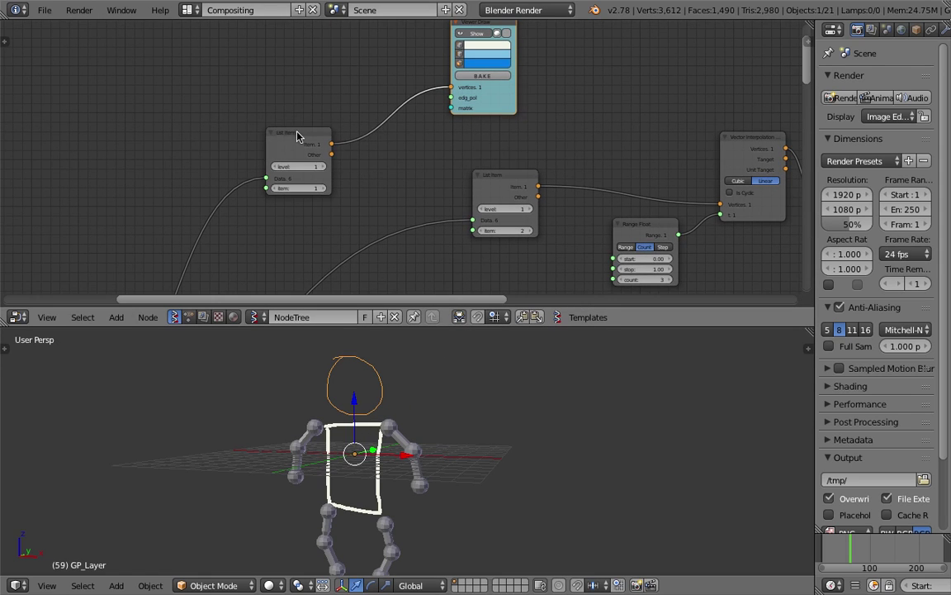
left_click(349, 157)
middle_click_drag(404, 380, 446, 396)
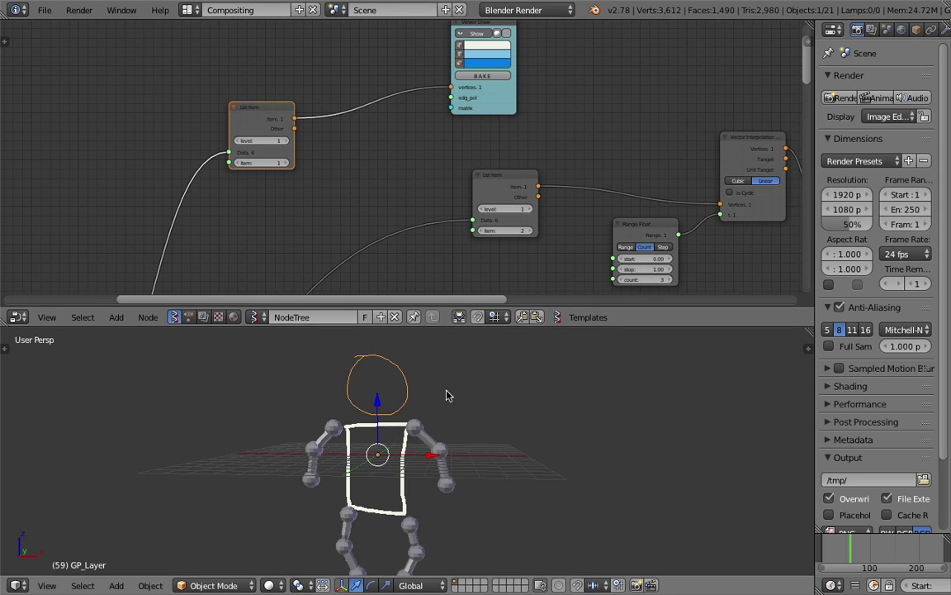
key("ctrl+s")
left_click(495, 104)
middle_click_drag(278, 109, 289, 140)
left_click_drag(290, 140, 267, 134)
middle_click_drag(389, 419, 403, 425)
key("ctrl+s")
left_click(403, 424)
Add a Bounding box node above and between the torso's List Item and Viewer Draw nodes.
key("shift+a")
left_click(336, 76)
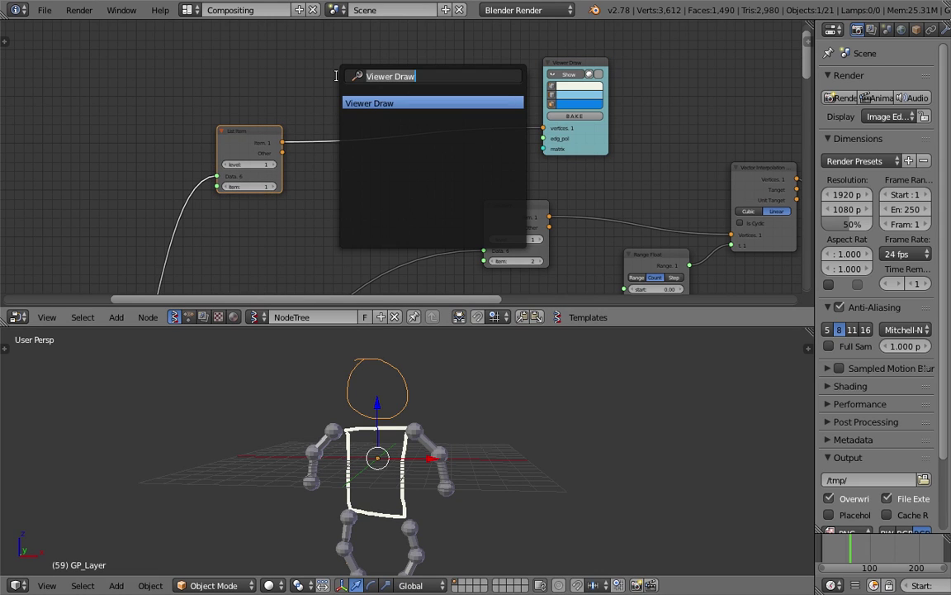
type("bound")
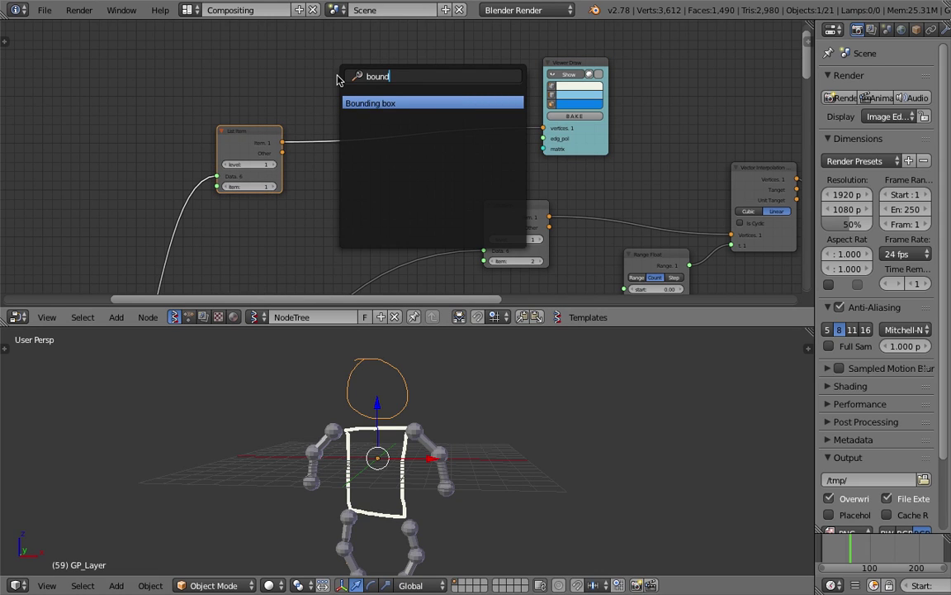
key("Return")
left_click(323, 52)
Link the torso List Item's output through Bounding box's vertices to Viewer Draw's vertices, and save the file.
left_click_drag(285, 141, 336, 113)
left_click_drag(570, 66, 602, 83)
mouse_move(402, 73)
left_mouse_down()
mouse_move(578, 140)
mouse_move(535, 125)
left_mouse_up()
mouse_move(460, 376)
middle_mouse_down()
mouse_move(512, 420)
mouse_move(491, 414)
mouse_move(520, 403)
middle_mouse_up()
left_click(521, 403)
key("ctrl+s")
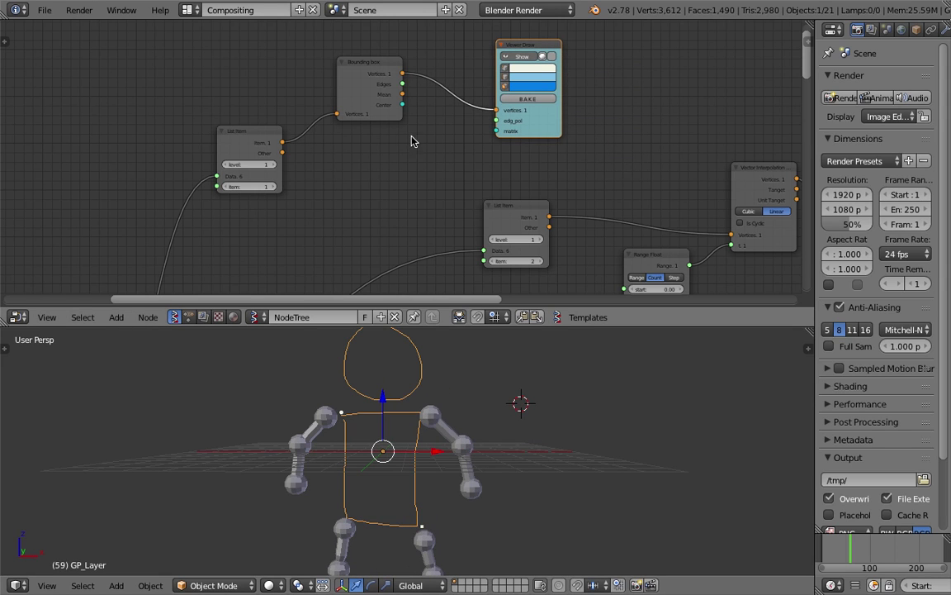
Move Viewer Draw farther from the Bounding box node and make the node editor slightly taller.
scroll(413, 141, "up", 1)
middle_click_drag(512, 446, 497, 445, "shift")
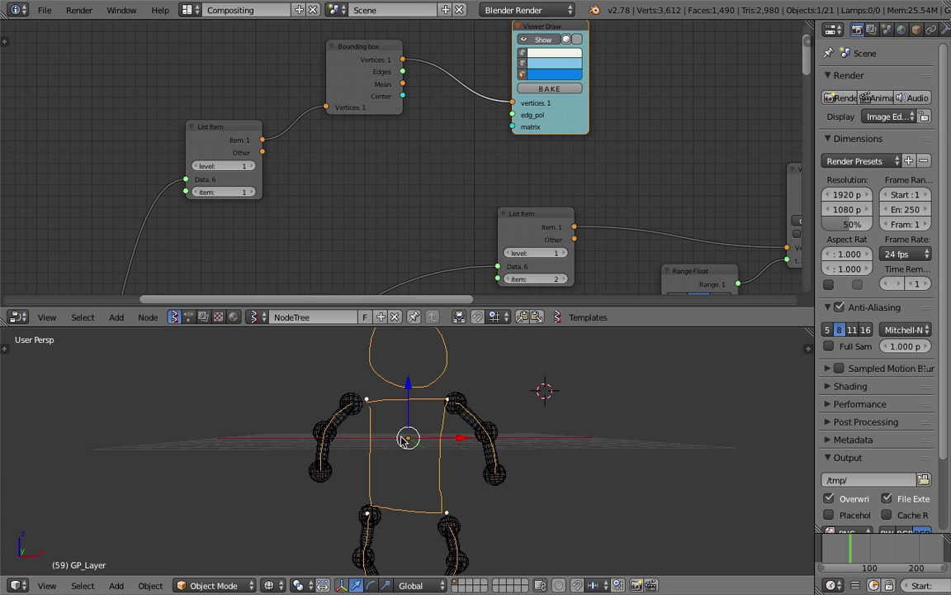
left_click_drag(516, 115, 629, 95)
middle_click_drag(570, 105, 534, 148)
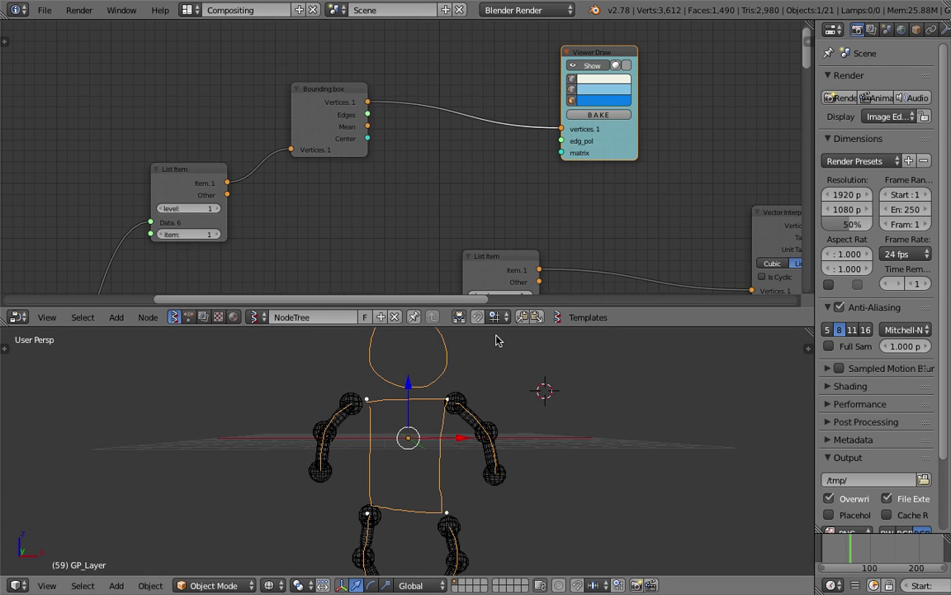
left_click_drag(496, 327, 496, 336)
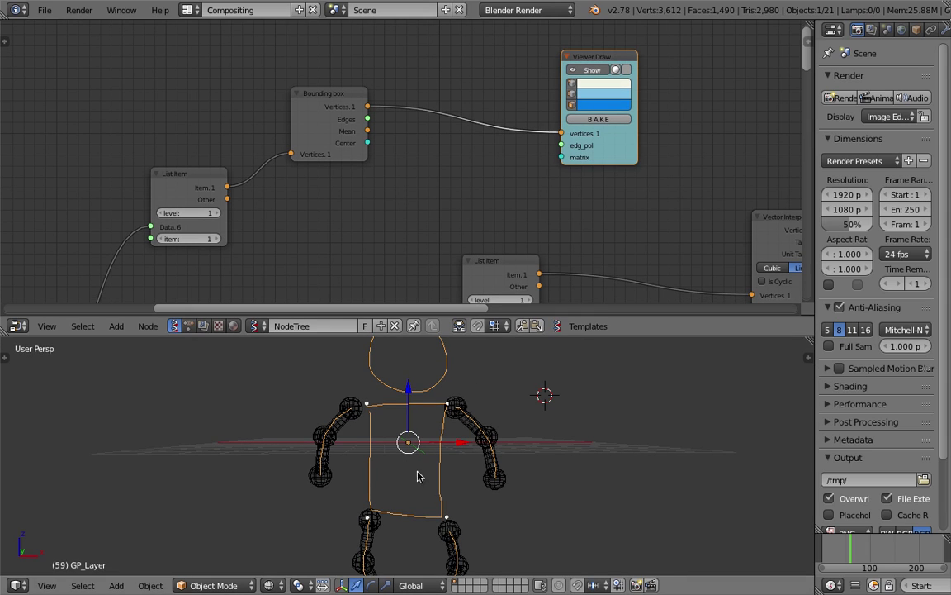
Preview Bounding box's Mean output through Viewer Draw's vertices input, and relink the Vertices output in its place.
middle_click_drag(368, 132, 353, 126)
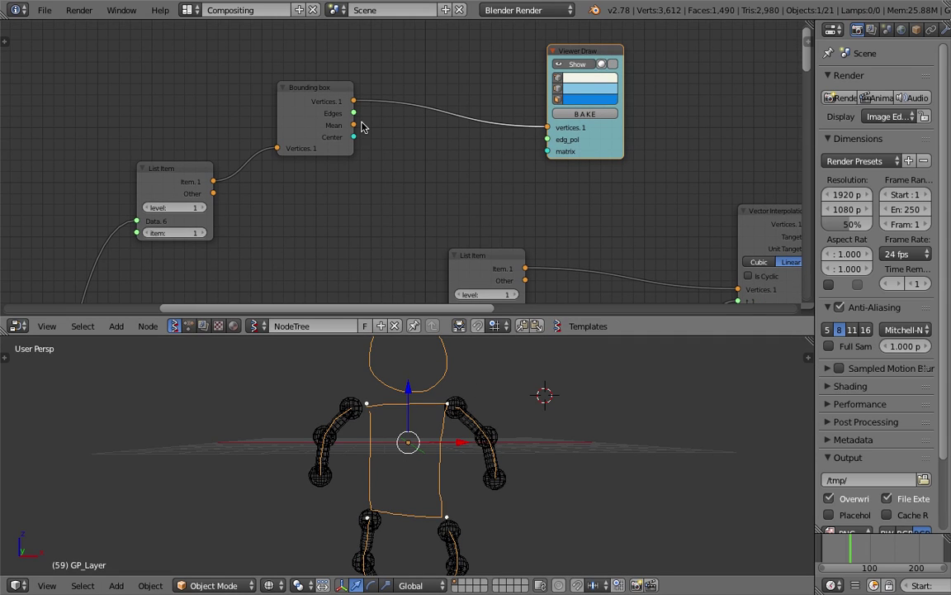
mouse_move(355, 124)
left_mouse_down()
mouse_move(489, 118)
mouse_move(547, 127)
left_mouse_up()
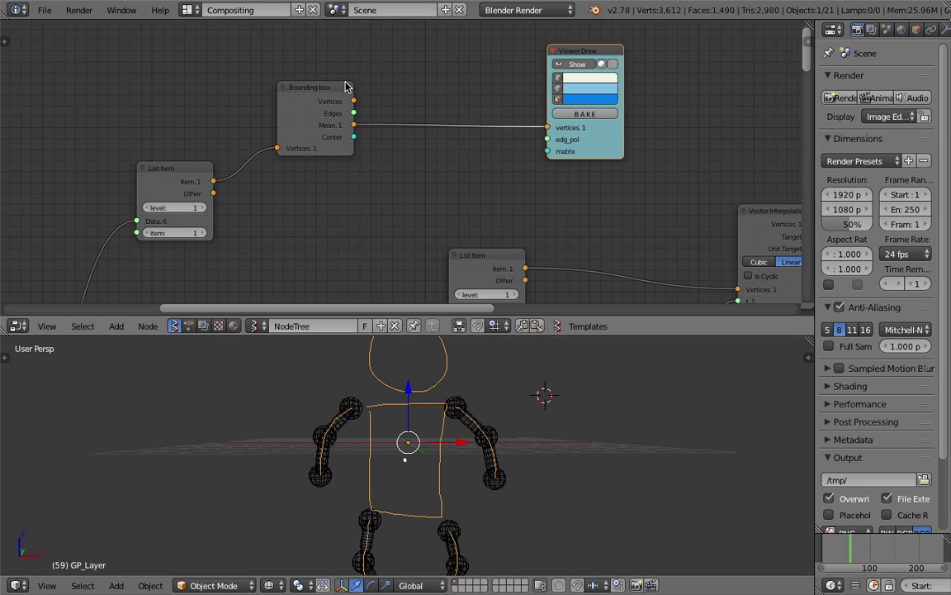
left_click_drag(354, 100, 547, 127)
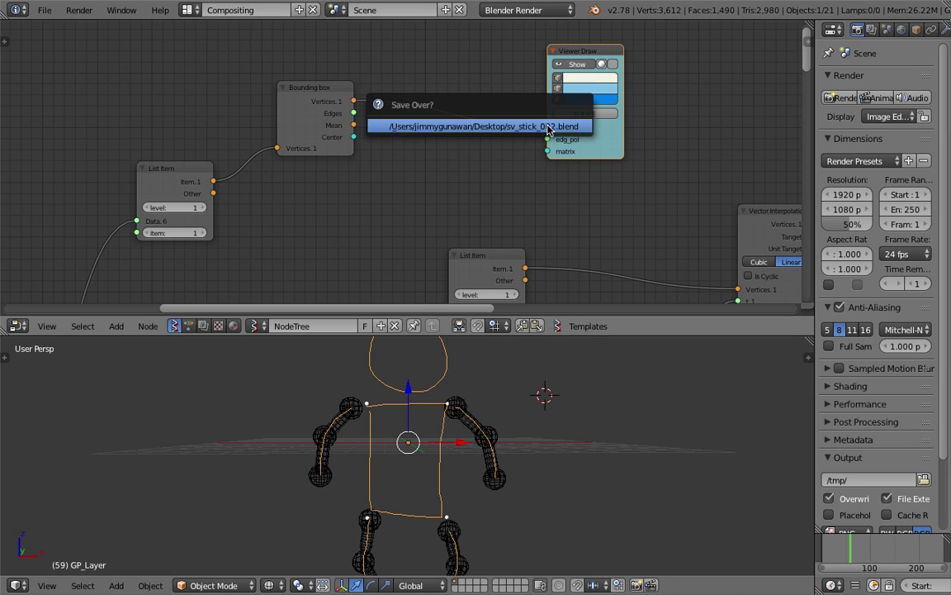
Sketch a freehand box beside the stick figure with Grease Pencil.
middle_click_drag(568, 346, 554, 417)
mouse_move(544, 412)
left_mouse_down()
mouse_move(578, 431)
mouse_move(599, 408)
mouse_move(553, 399)
mouse_move(546, 437)
mouse_move(564, 478)
mouse_move(572, 431)
left_mouse_up()
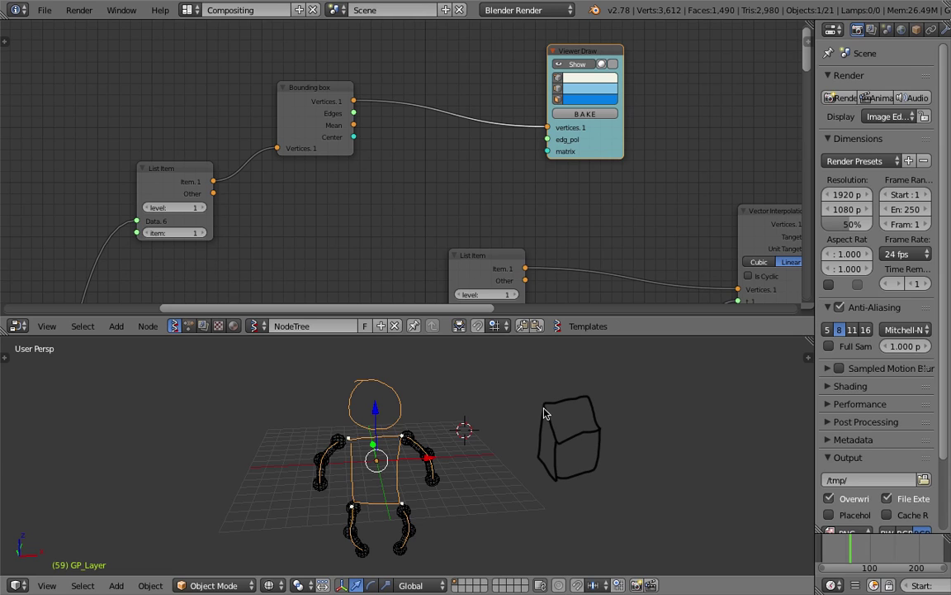
middle_click_drag(569, 425, 574, 426)
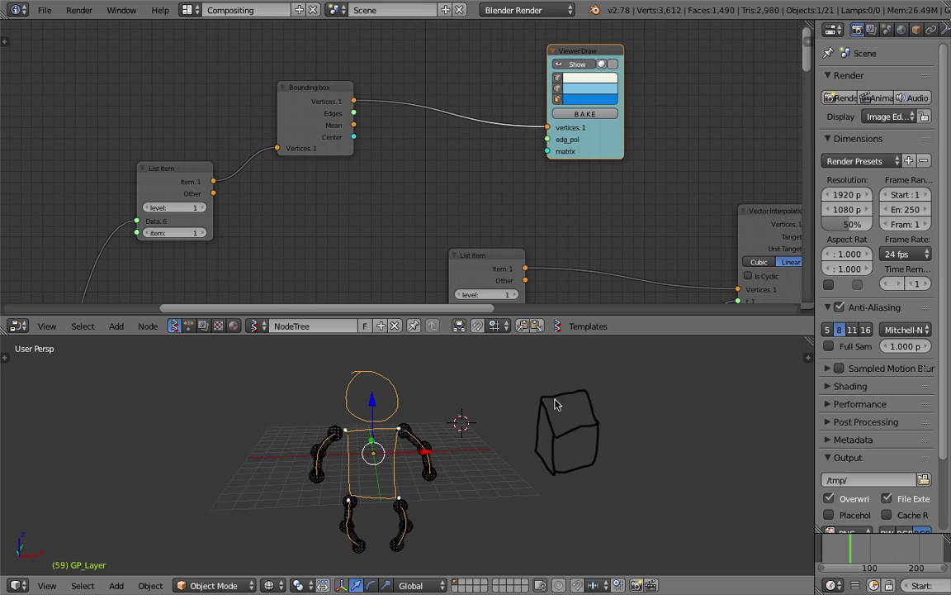
Remove the scene's Grease Pencil layer containing the box sketch.
left_click(810, 357)
scroll(770, 405, "down", 8)
left_click(787, 440)
left_click(678, 393)
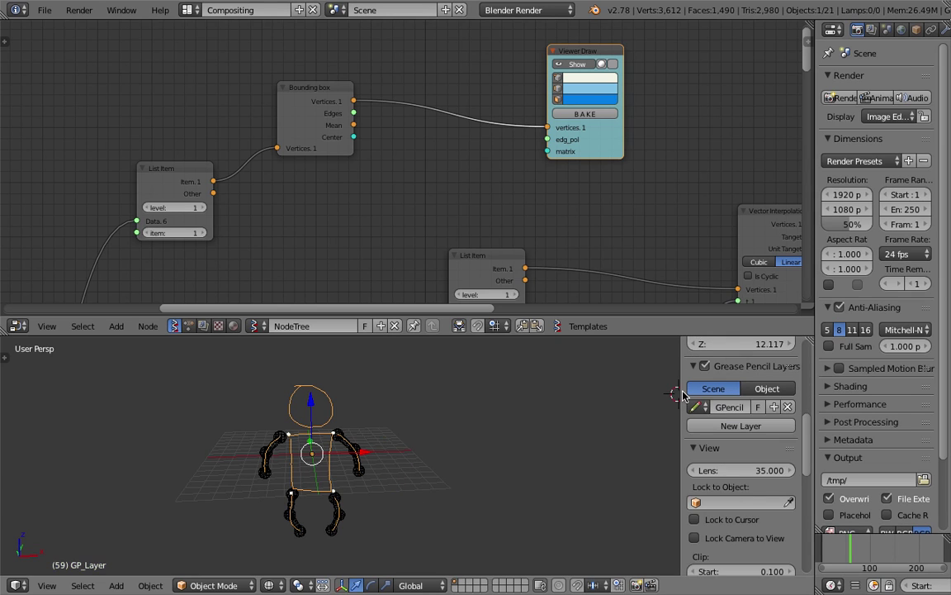
key("n")
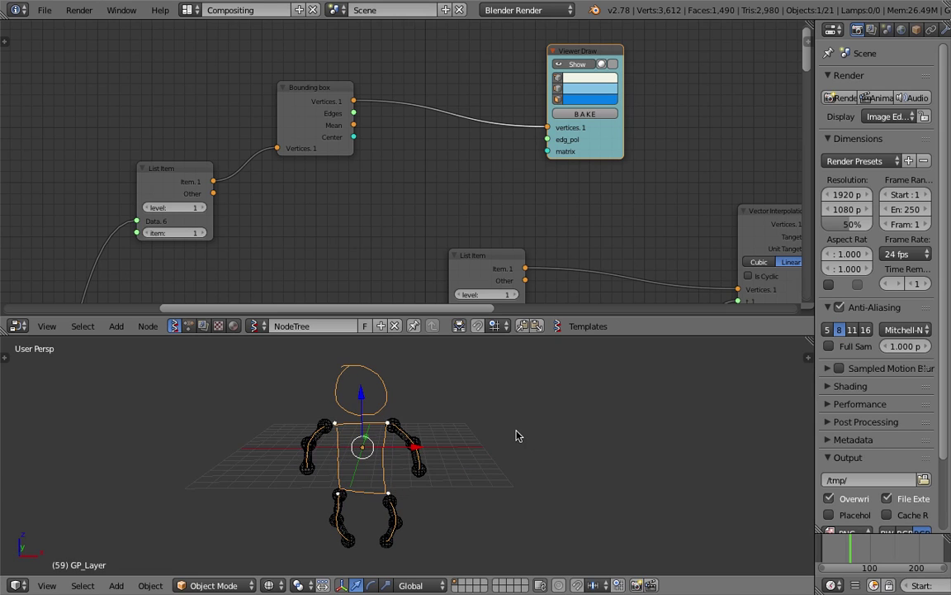
left_click(523, 444)
scroll(467, 93, "up", 1)
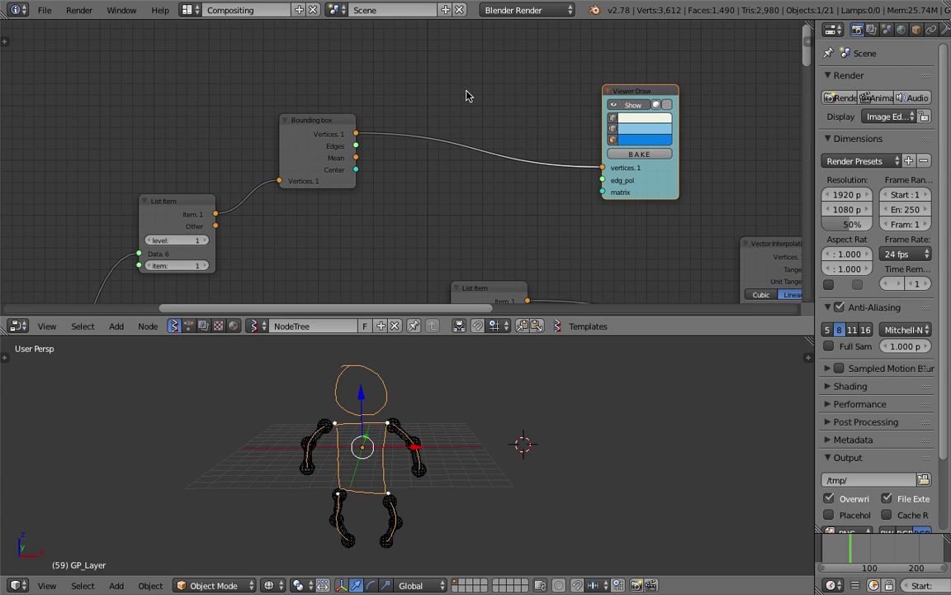
scroll(461, 108, "up", 1)
key("shift+a")
left_click(461, 108)
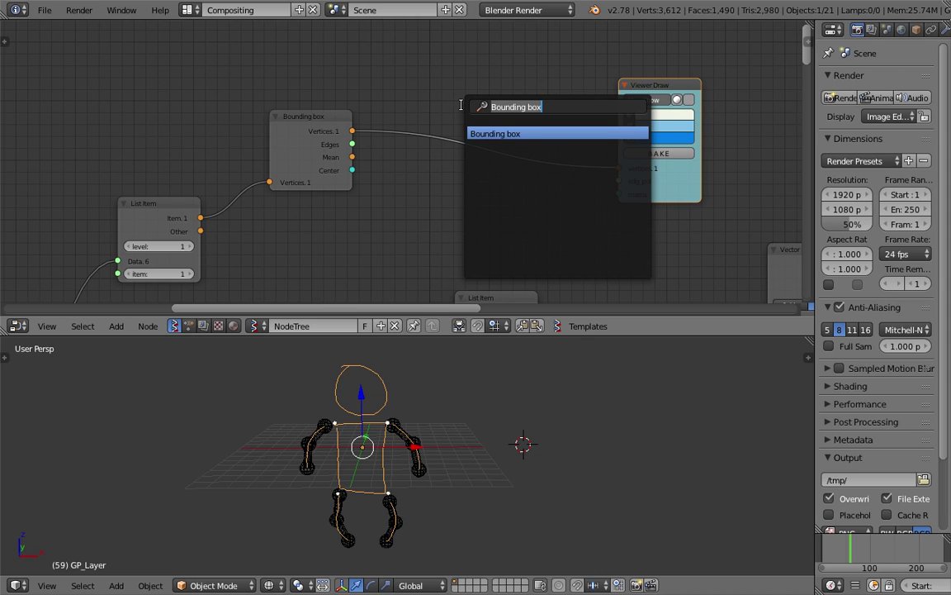
key("Escape")
Insert a copy of the List Item node between Bounding box and Viewer Draw and set its level to 2.
mouse_move(441, 79)
middle_mouse_down()
mouse_move(421, 103)
mouse_move(426, 68)
middle_mouse_up()
left_click(149, 200)
mouse_move(150, 201)
left_mouse_down()
mouse_move(460, 69)
mouse_move(464, 78)
left_mouse_up()
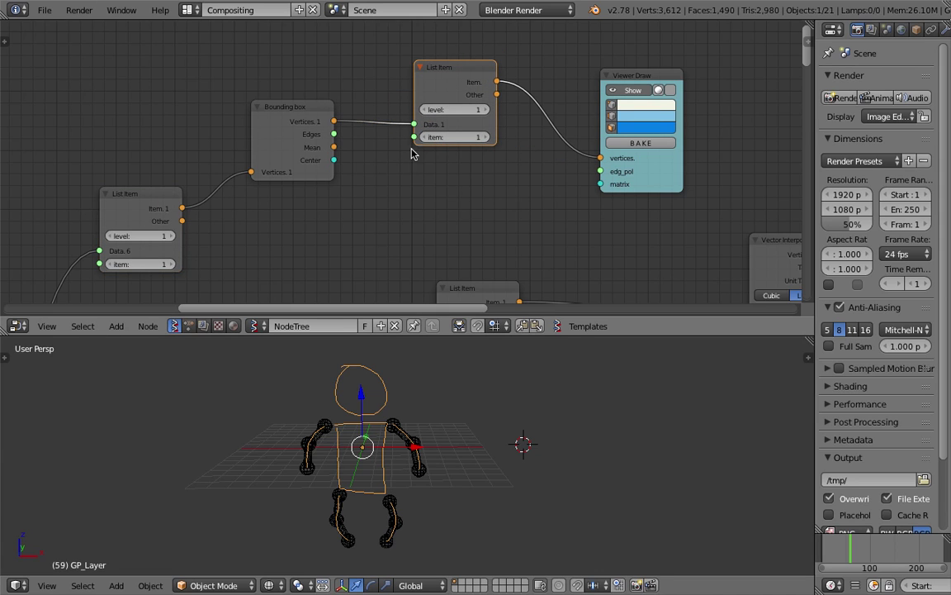
scroll(411, 154, "up", 1)
left_click(492, 106)
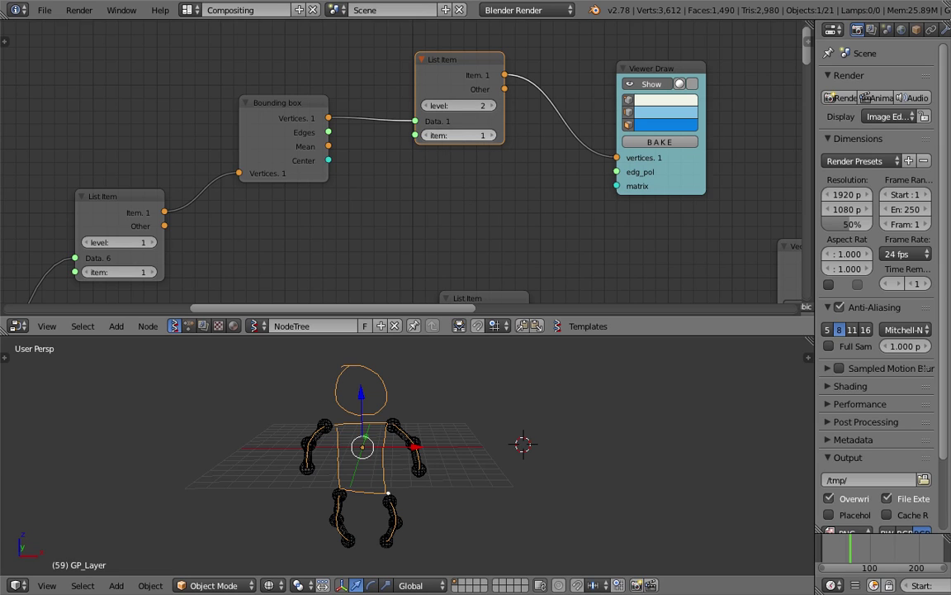
Step the new List Item's item index up to 7 and back to 2 to examine which bounding-box corner each value picks.
left_click(491, 136)
left_click(491, 135)
left_click(490, 135)
left_click(491, 135)
left_click(490, 136)
left_click(427, 140)
left_click(427, 139)
left_click(427, 139)
left_click(427, 139)
left_click(427, 140)
left_click(492, 139)
left_click(492, 138)
left_click(492, 139)
left_click(492, 139)
left_click(492, 139)
left_click(492, 139)
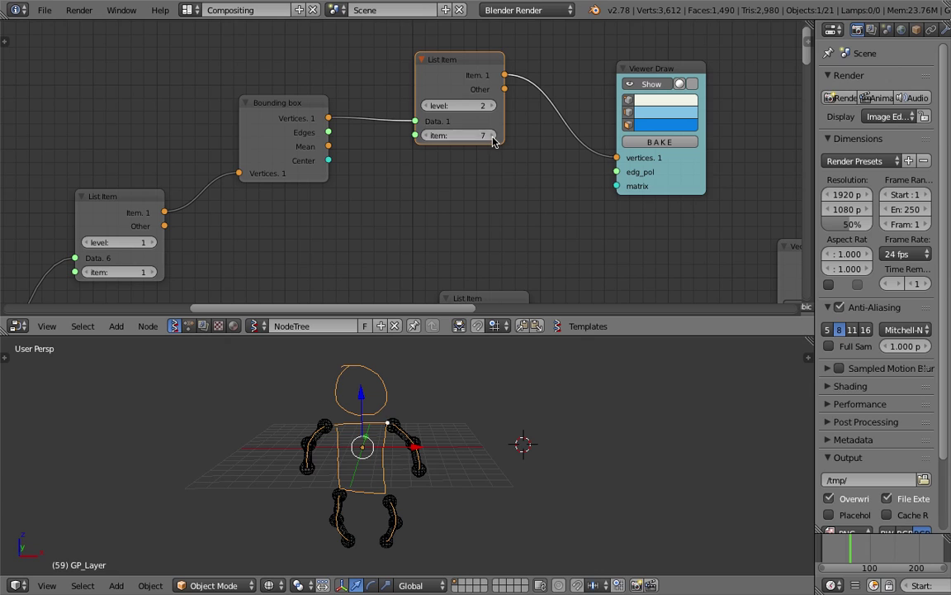
left_click(429, 138)
left_click(429, 139)
left_click(428, 138)
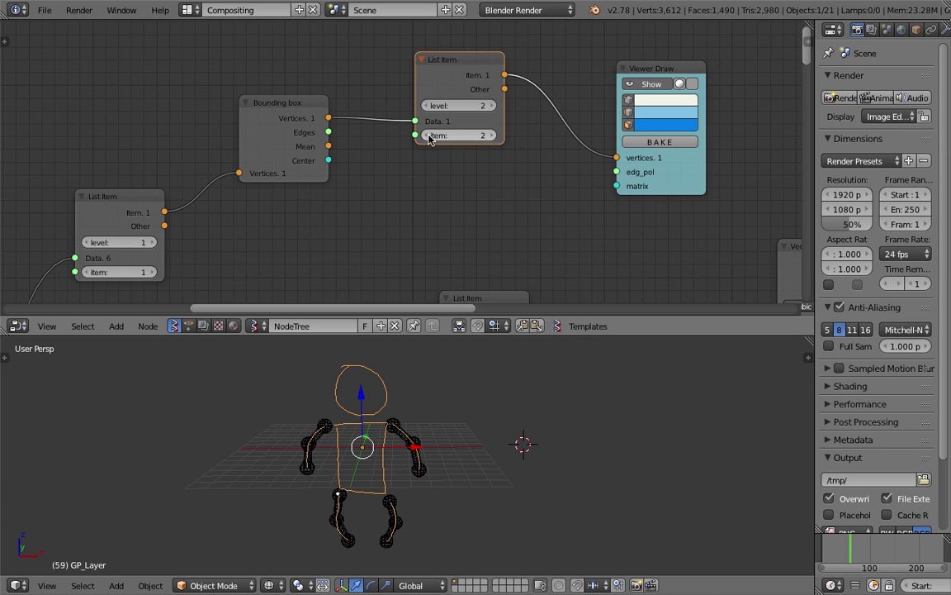
Compare the torso corners in the viewport and set the List Item's item index to 4.
scroll(364, 421, "up", 3)
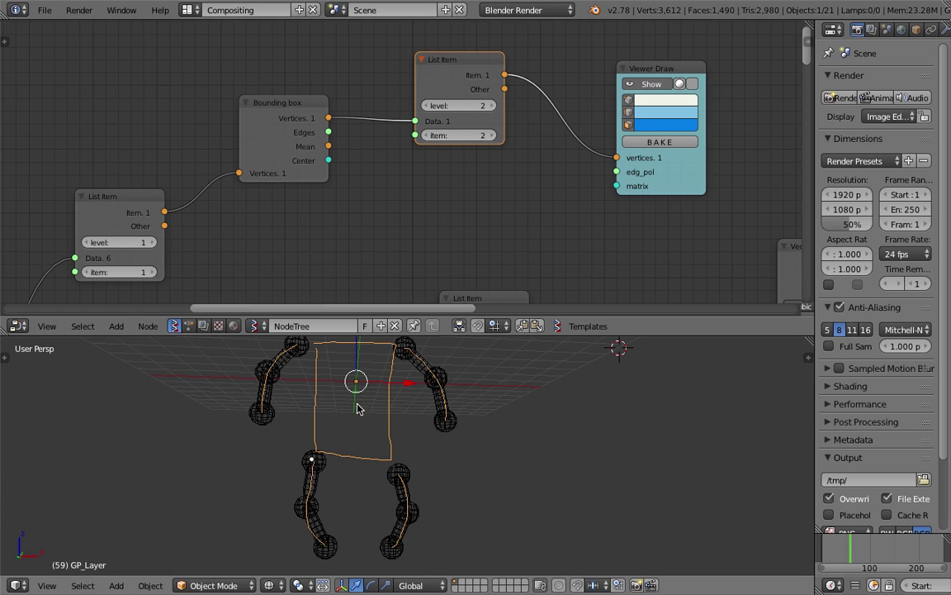
left_click(496, 138)
left_click(426, 138)
left_click(426, 138)
left_click(427, 136)
left_click(427, 136)
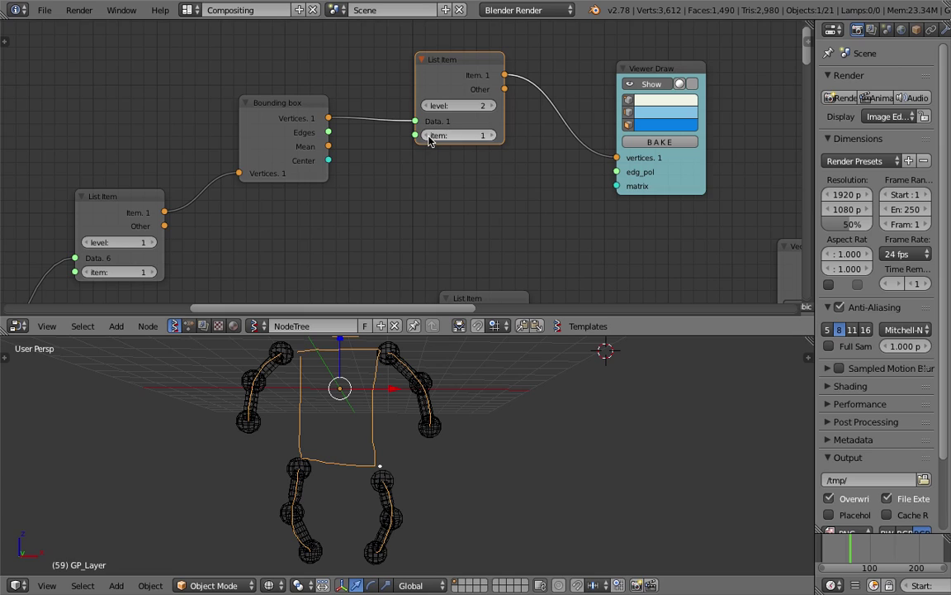
left_click(493, 136)
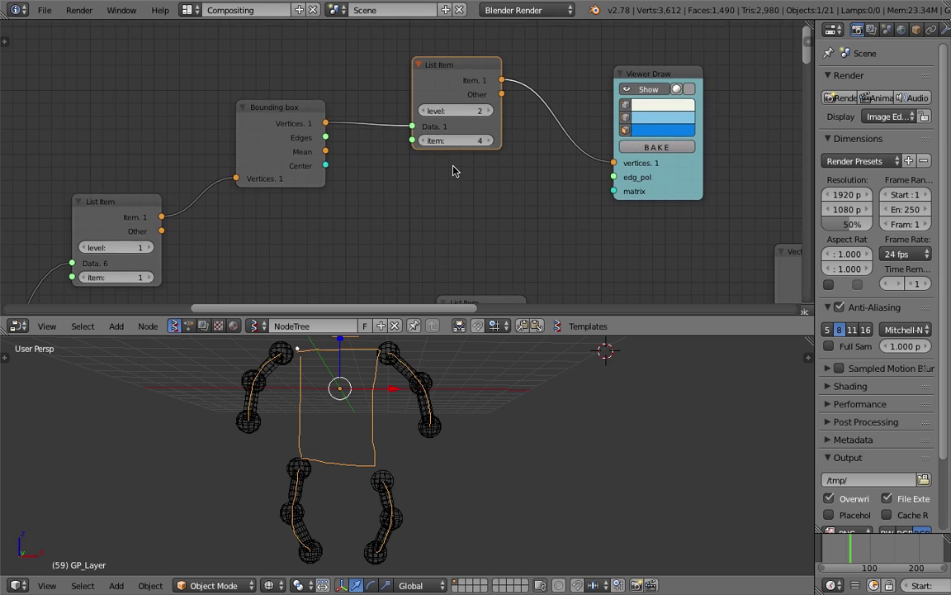
Lower the level 2 List Item node and place a duplicate of it directly above.
scroll(437, 178, "down", 2)
middle_click_drag(450, 184, 445, 200)
left_click_drag(425, 95, 426, 162)
key("shift+d")
left_click(425, 70)
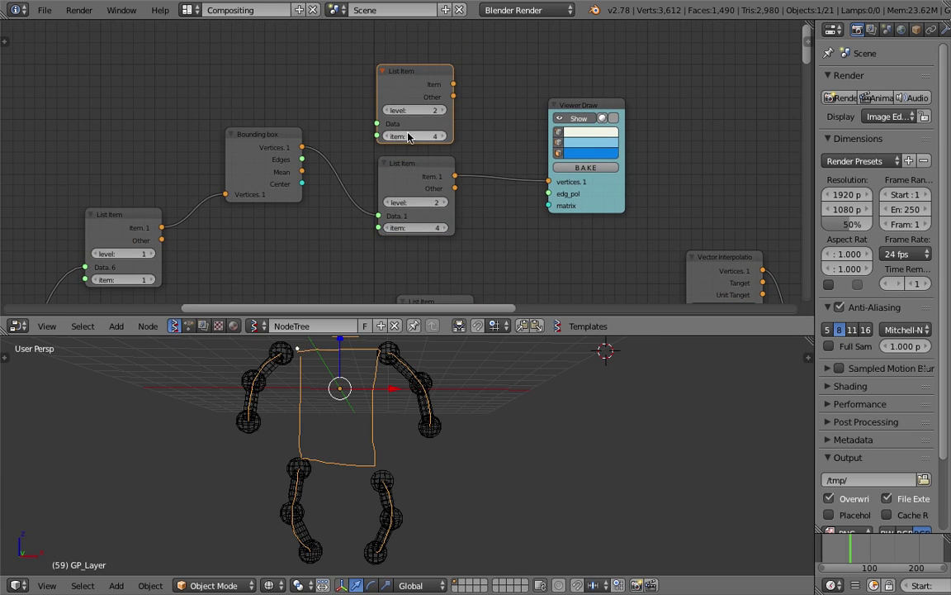
Set the duplicated List Item's item index to 0 and connect the Bounding box vertices to its data input.
left_click(388, 137)
left_click(388, 136)
left_click(388, 136)
left_click_drag(303, 147, 377, 123)
middle_click_drag(517, 111, 409, 123)
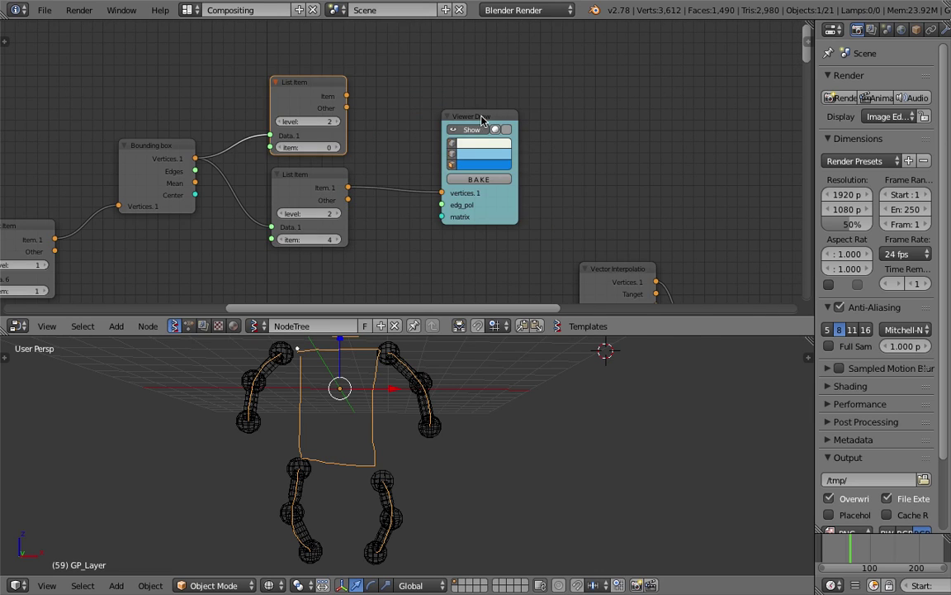
Add a Distance node and connect the upper List Item to vertices1 and the lower one to vertices2.
key("space")
type("dista")
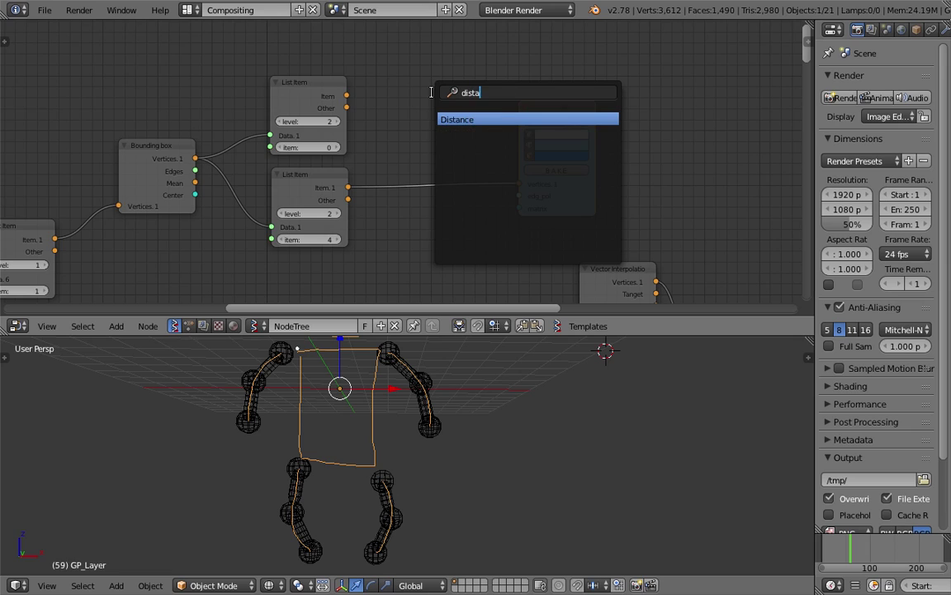
key("Return")
left_click(414, 78)
left_click_drag(348, 96, 417, 119)
left_click_drag(348, 192, 417, 145)
Move the Viewer Draw node away from the Distance node and save over the existing blend file.
left_click_drag(557, 109, 605, 116)
key("ctrl+s")
left_click(610, 116)
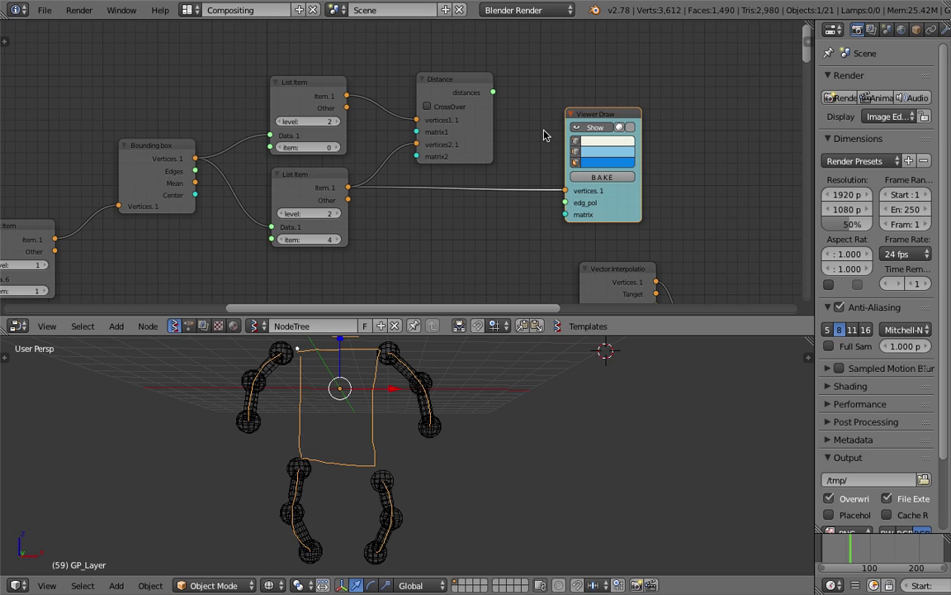
Examine the torso's bottom edge and upper corner in the viewport, marking them with the 3D cursor.
middle_click_drag(401, 351, 412, 380)
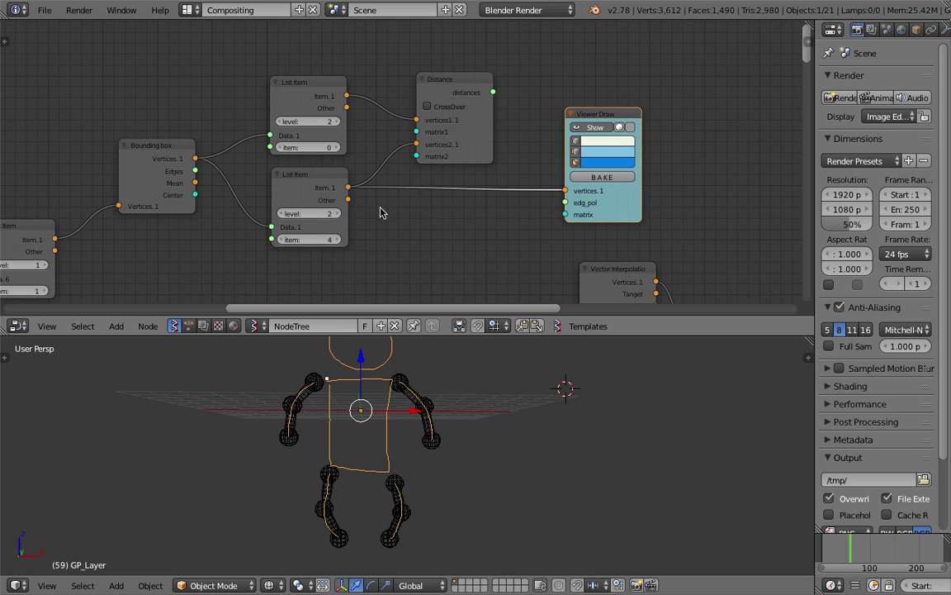
left_click_drag(303, 89, 303, 76)
left_click(335, 471)
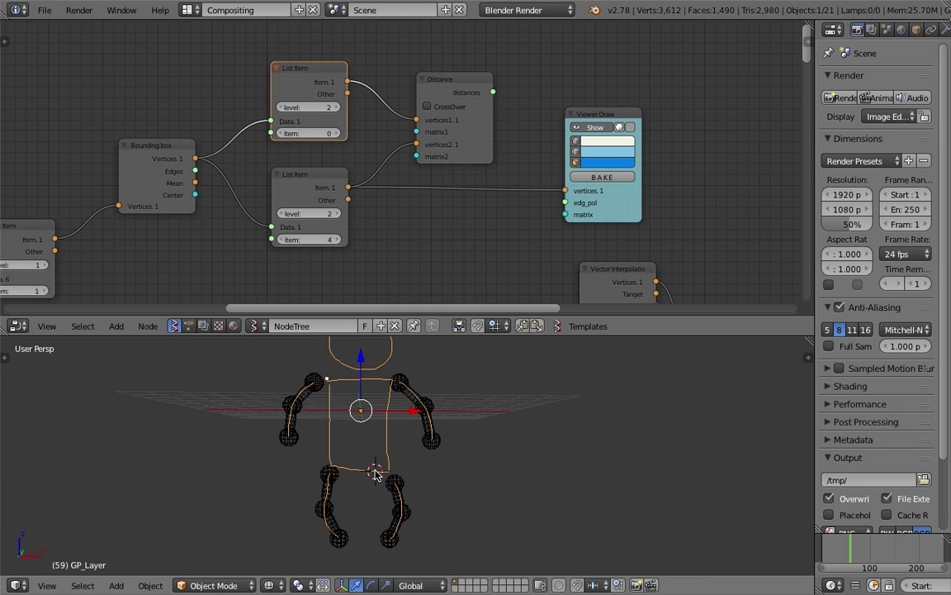
left_click(397, 373)
mouse_move(361, 417)
middle_mouse_down()
mouse_move(344, 455)
mouse_move(368, 411)
middle_mouse_up()
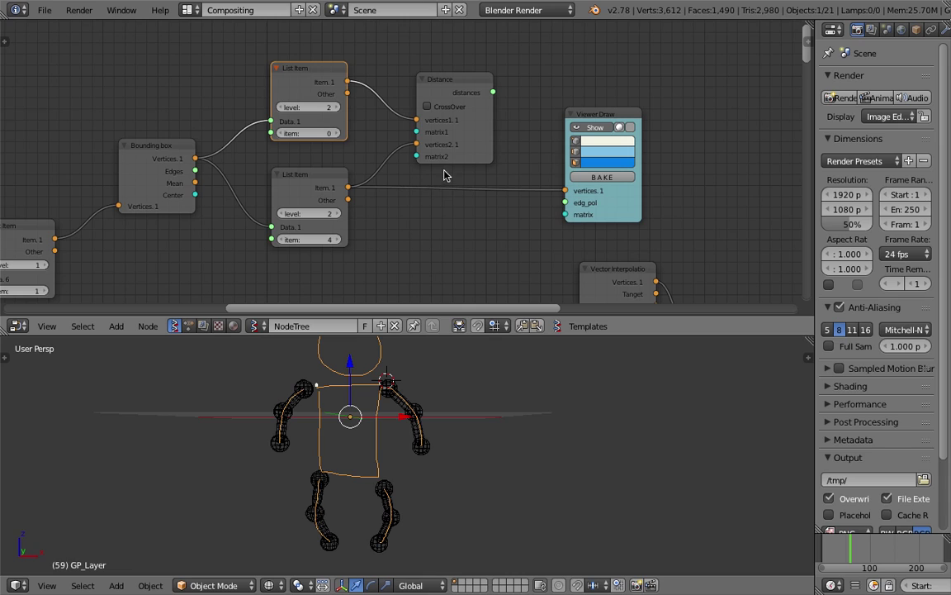
Delete the Distance node and the lower List Item node, and bring Viewer Draw closer to the remaining nodes.
left_click(444, 88)
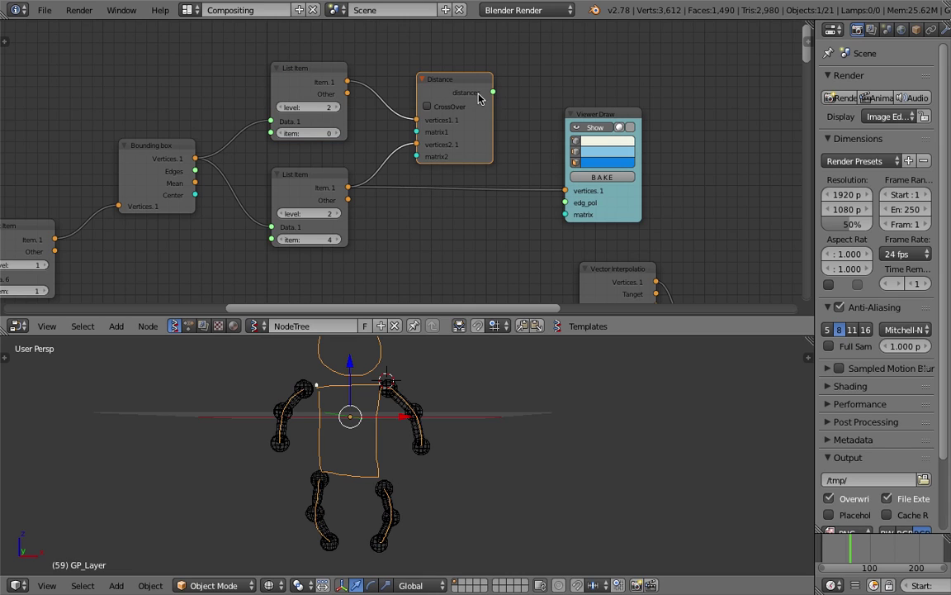
key("x")
left_click_drag(595, 115, 482, 92)
left_click(329, 180)
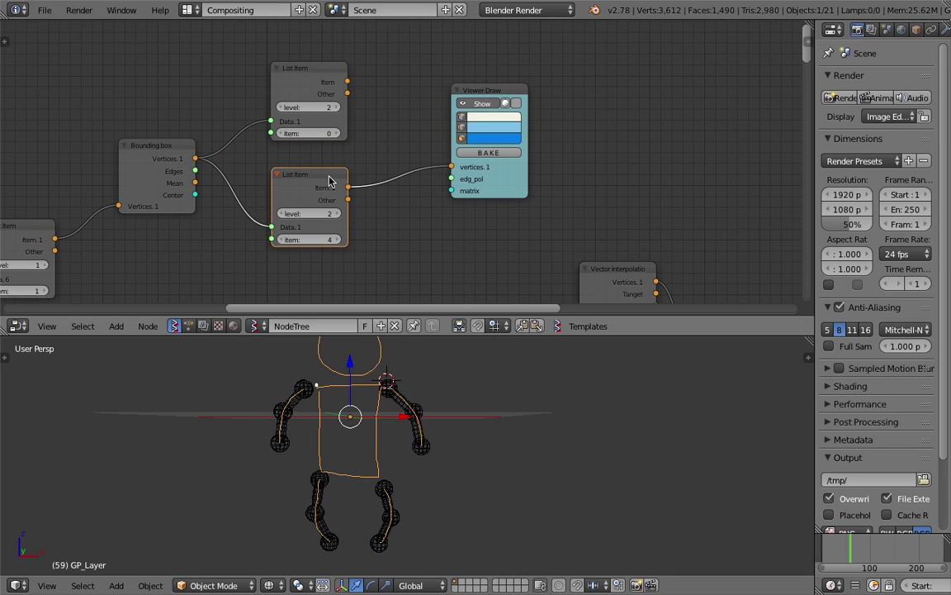
key("x")
Connect the remaining List Item's output to Viewer Draw's vertices and set its item index to 1.
mouse_move(331, 80)
left_mouse_down()
mouse_move(317, 107)
mouse_move(452, 167)
left_mouse_up()
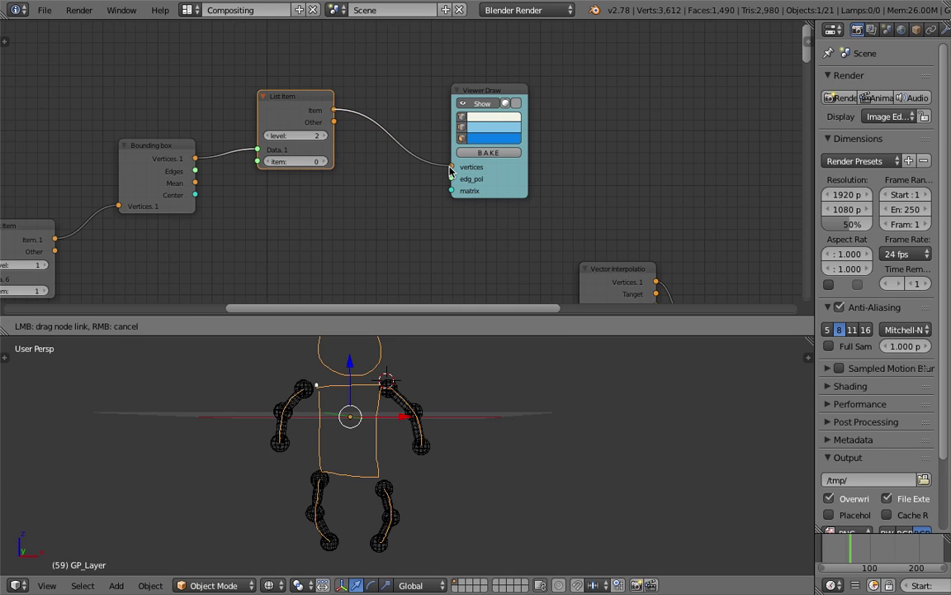
left_click(325, 162)
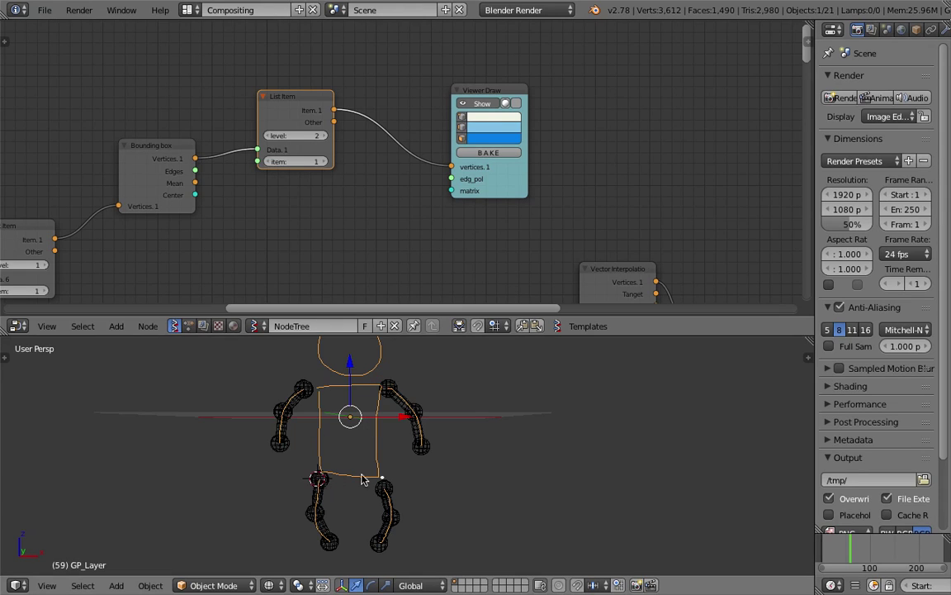
Duplicate the List Item below the original with Bounding box vertices as data, using item 0 for the upper node and 1 for the lower.
left_click_drag(493, 96, 517, 90)
left_click_drag(312, 99, 319, 72)
key("shift+d")
left_click(328, 161)
left_click_drag(287, 134, 272, 210)
left_click(517, 98)
Try adding a Vector Interpolation node before Viewer Draw and delete it.
key("space")
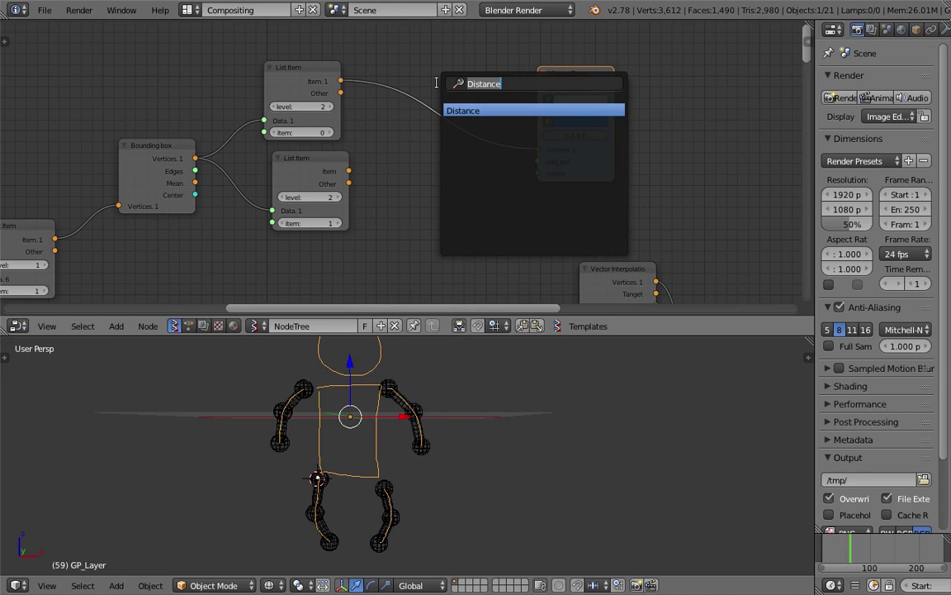
type("vec")
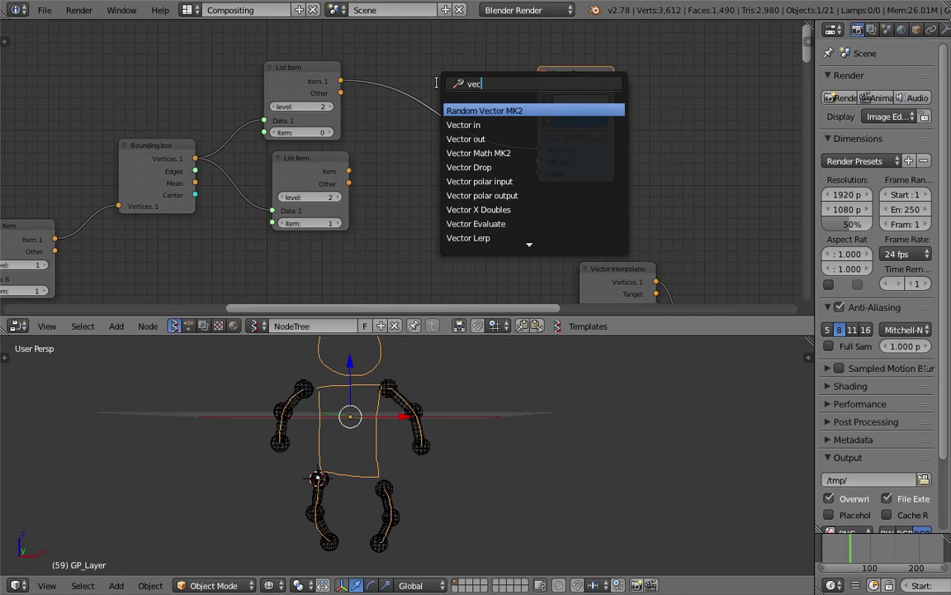
type("tor in")
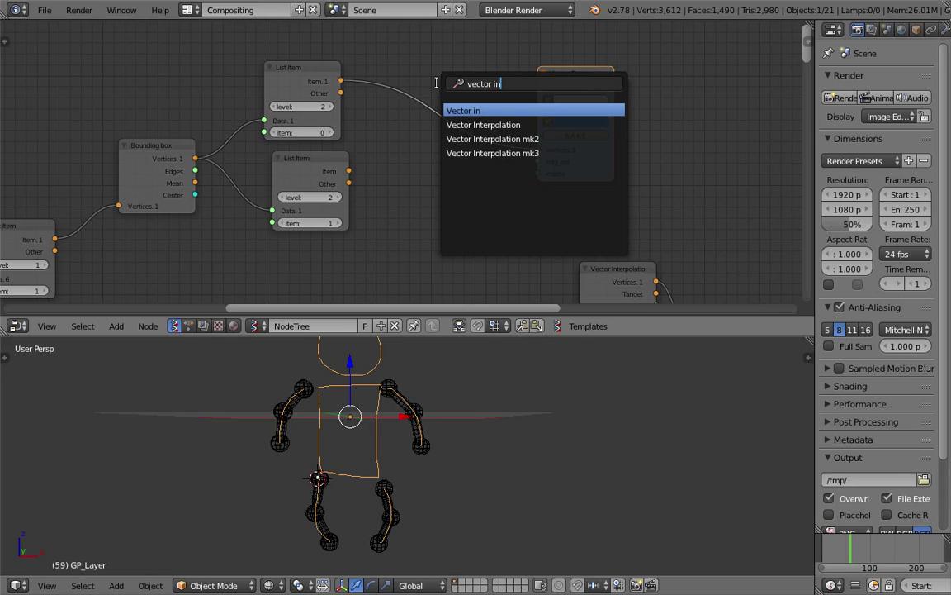
key("Down")
key("Return")
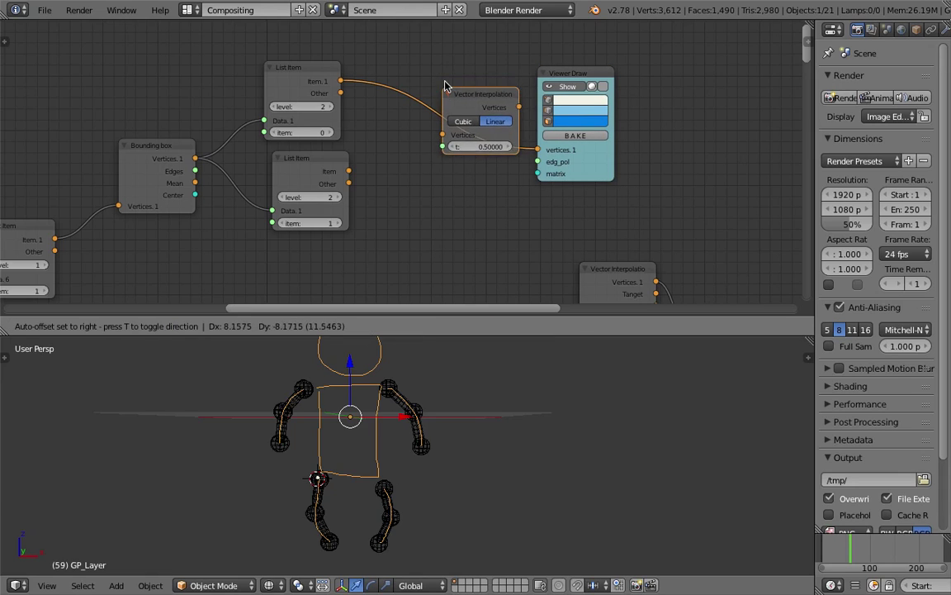
left_click(458, 50)
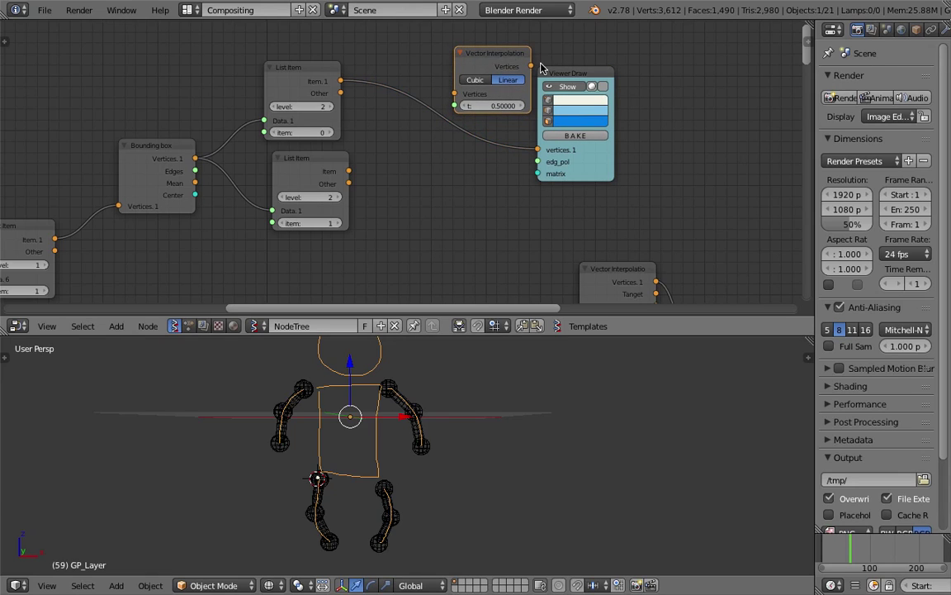
key("x")
Add a Vector Lerp node between the List Item nodes and Viewer Draw.
key("space")
type("vector l")
key("Return")
left_click(478, 51)
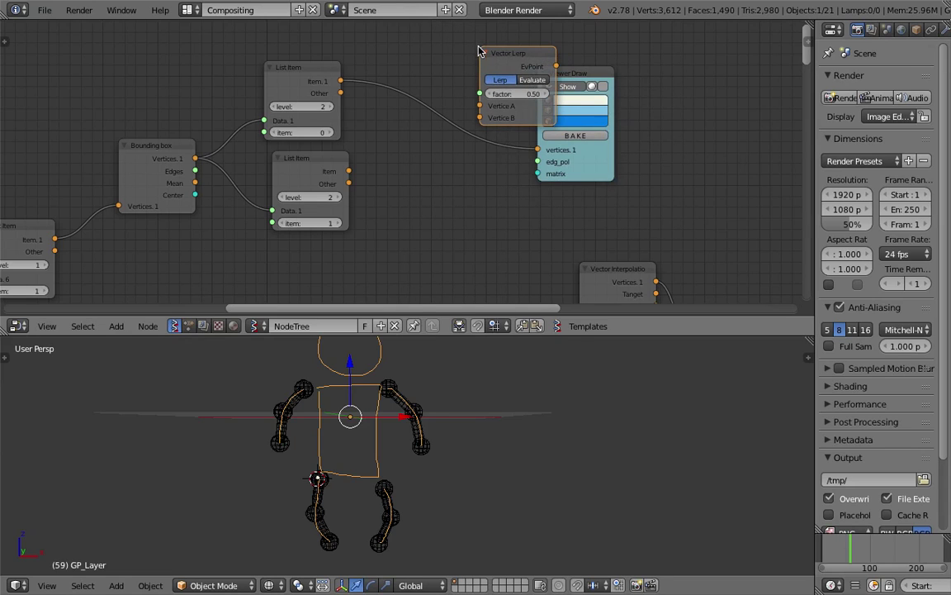
Connect the two List Items to Vector Lerp's Vertice A and Vertice B, and its EvPoint output to Viewer Draw's vertices.
mouse_move(347, 81)
left_mouse_down()
mouse_move(480, 106)
mouse_move(350, 171)
left_mouse_up()
left_click_drag(589, 74, 646, 75)
left_click_drag(558, 67, 597, 149)
left_click_drag(521, 59, 508, 90)
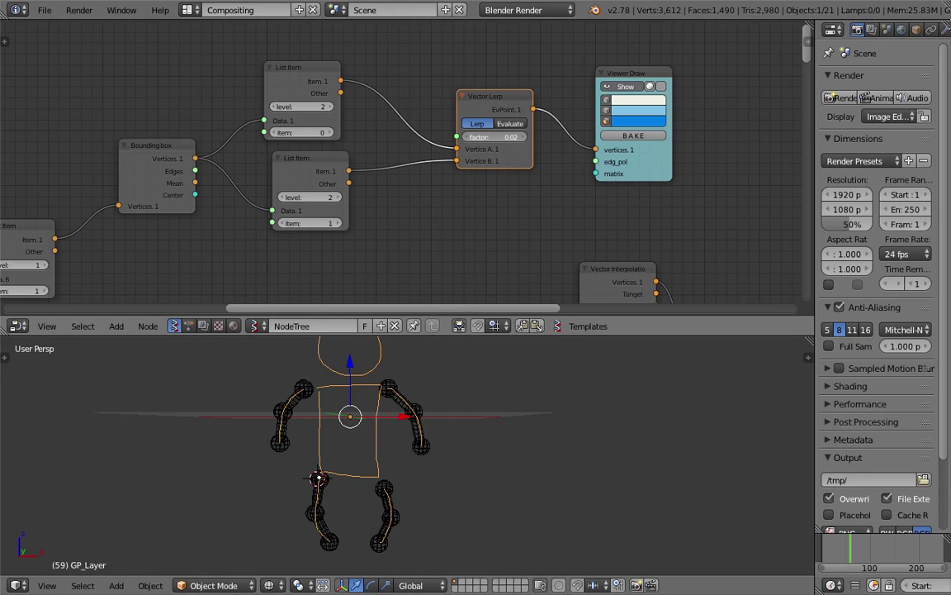
Set the Vector Lerp factor to 0.5 and move the node lower, level with the Viewer Draw input.
double_click(515, 137)
type("0.5")
key("Return")
left_click_drag(509, 100, 502, 131)
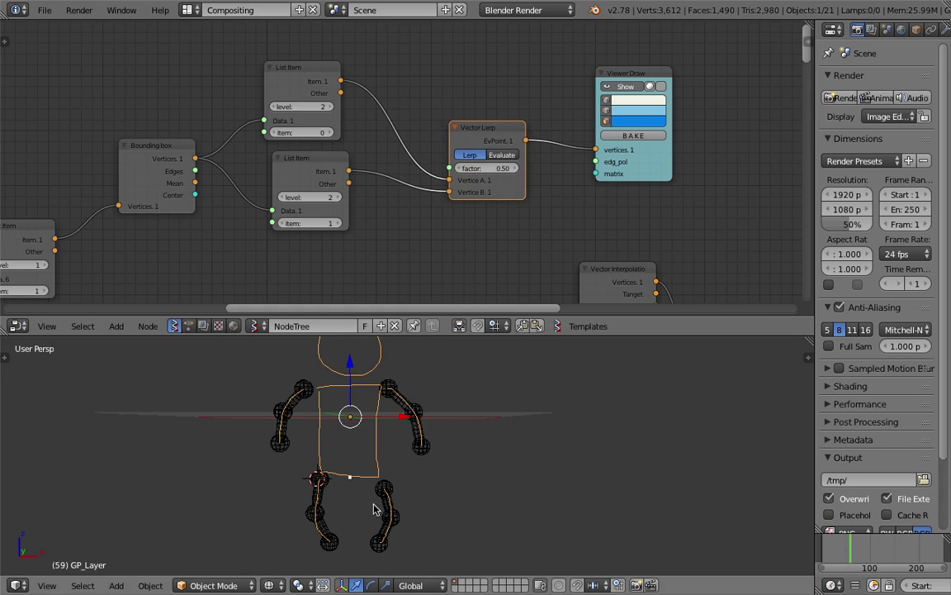
Inspect the interpolated point on the torso's bottom edge and switch the viewport to solid shading.
scroll(376, 504, "up", 3)
scroll(370, 457, "down", 1)
mouse_move(370, 457)
middle_mouse_down("shift")
mouse_move(414, 513)
mouse_move(391, 516)
mouse_move(395, 498)
middle_mouse_up("shift")
key("z")
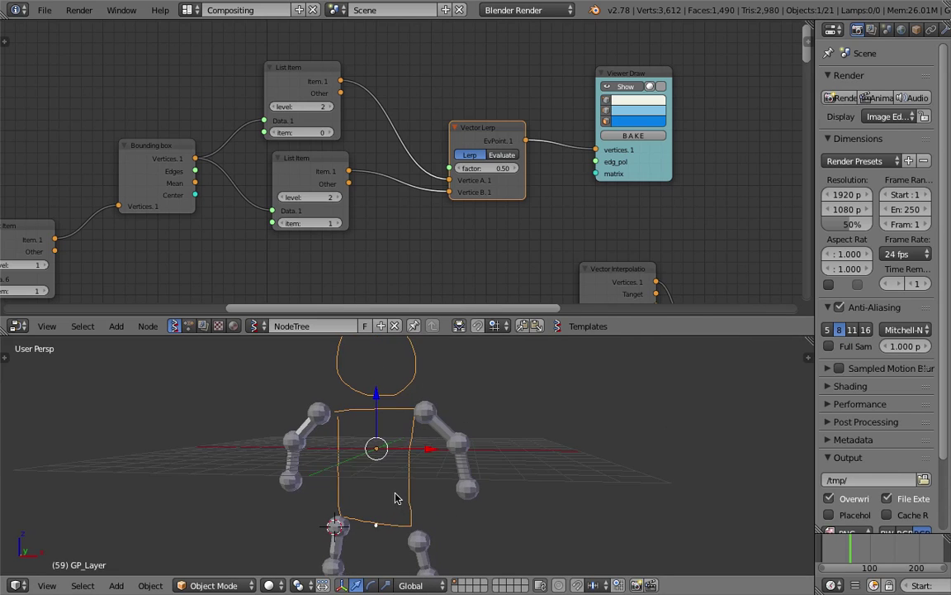
Move the Vector Lerp node closer to the List Items and shift the Viewer Draw node farther away from it.
left_click_drag(467, 131, 455, 123)
left_click(647, 75)
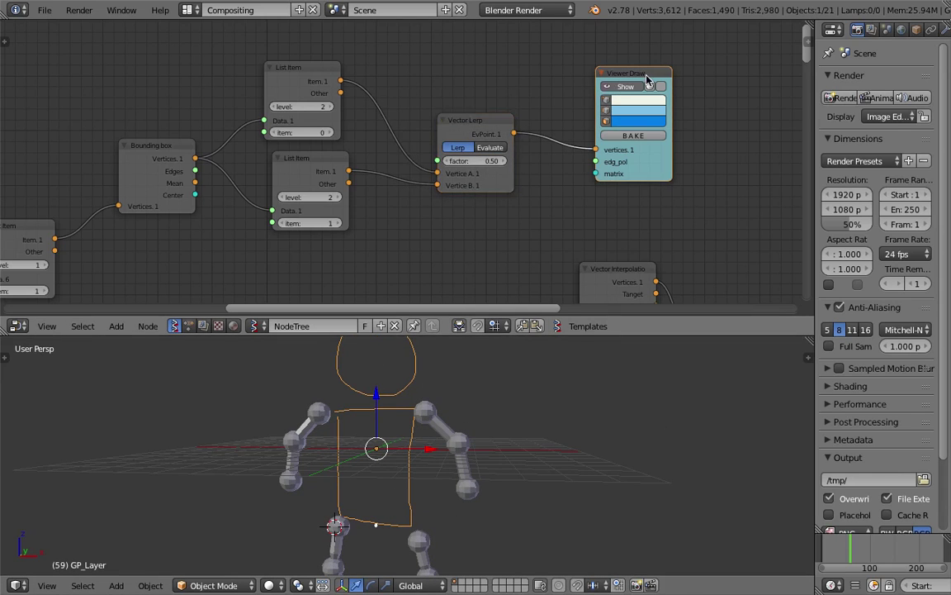
middle_click_drag(512, 94, 522, 141)
left_click_drag(643, 124, 664, 118)
scroll(579, 122, "down", 2)
Duplicate both List Item nodes and place the copies above the originals.
left_click(320, 121)
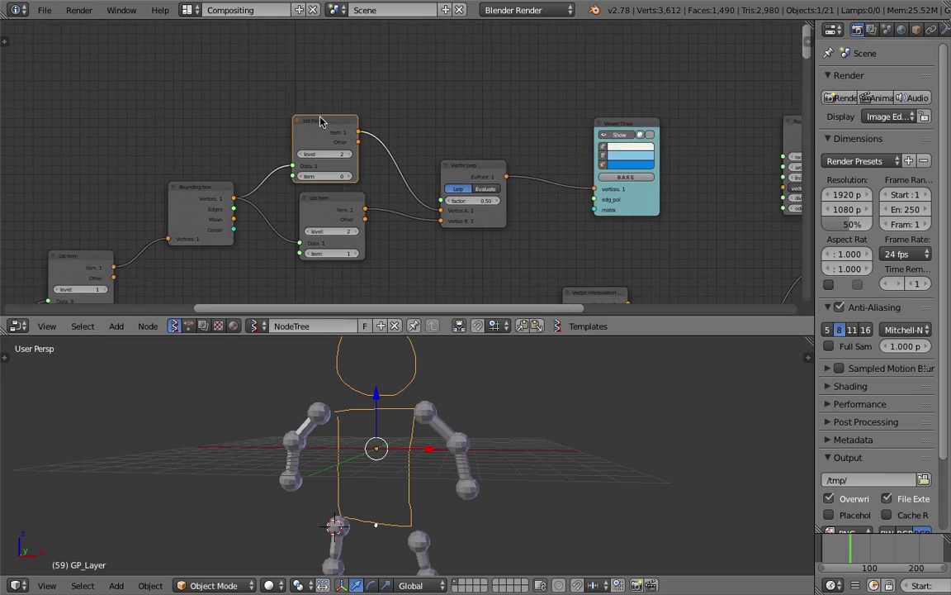
left_click(331, 208, "shift")
scroll(384, 181, "down", 1)
middle_click_drag(386, 177, 389, 289)
key("shift+d")
left_click(398, 152)
Connect the Bounding box Vertices output to the Data inputs of both duplicated List Item nodes.
middle_click_drag(351, 194, 345, 155)
left_click_drag(277, 271, 334, 104)
left_click_drag(275, 269, 342, 169)
Group the two original List Item nodes feeding Vector Lerp in a frame.
middle_click_drag(423, 197, 428, 151)
left_click(368, 155)
left_click(368, 222, "shift")
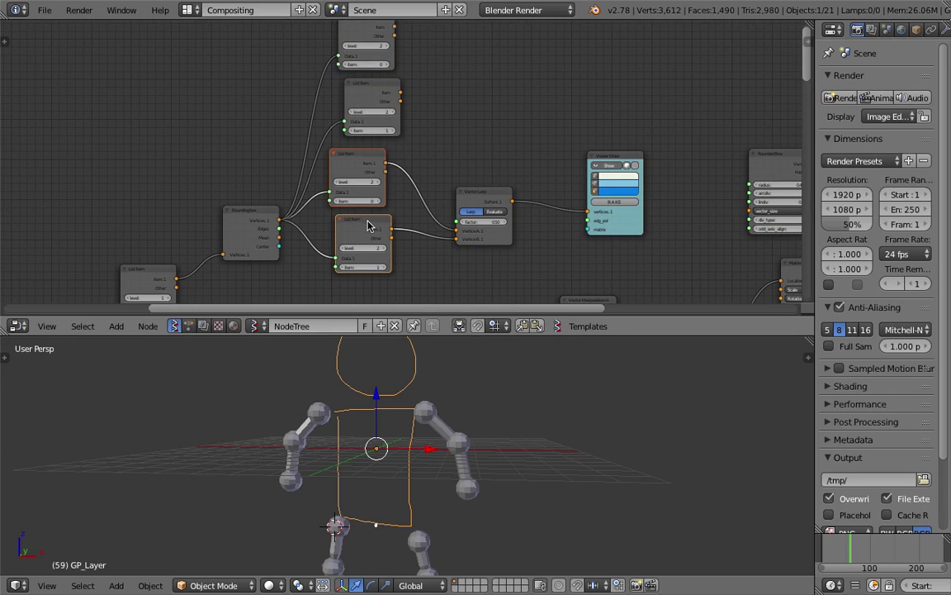
key("ctrl+j")
left_click(387, 96)
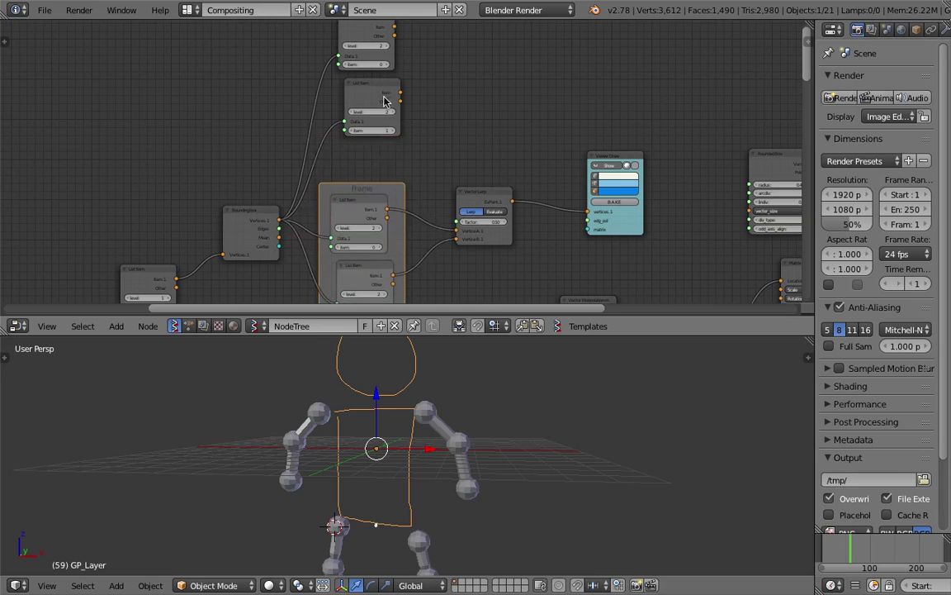
Duplicate the Viewer Draw node beside the new List Items and connect the topmost List Item's output to its vertices.
middle_click_drag(484, 186, 479, 191)
left_click(623, 162)
key("shift+d")
left_click(553, 45)
scroll(440, 66, "up", 3)
middle_click_drag(435, 66, 445, 109)
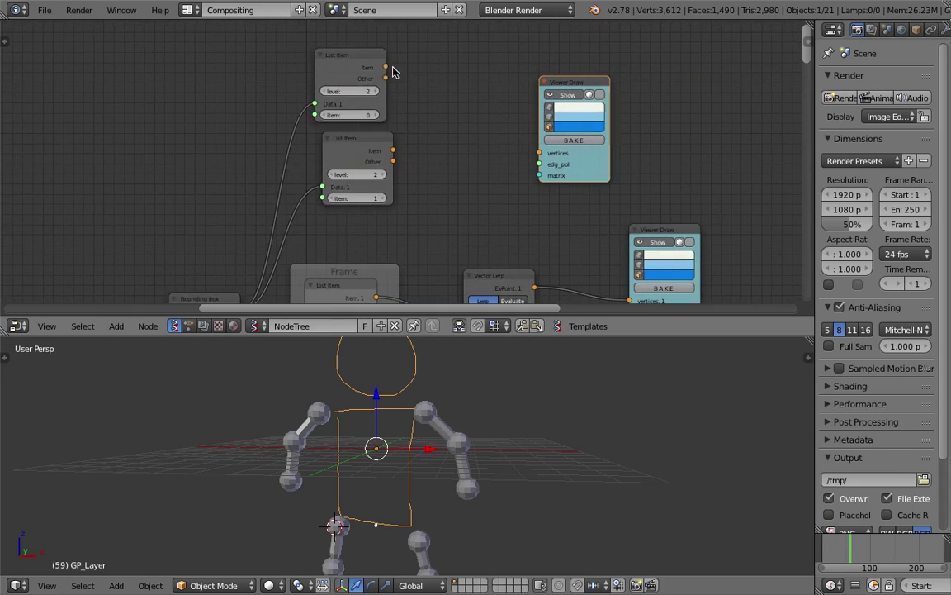
mouse_move(385, 67)
left_mouse_down()
mouse_move(479, 147)
mouse_move(474, 159)
left_mouse_up()
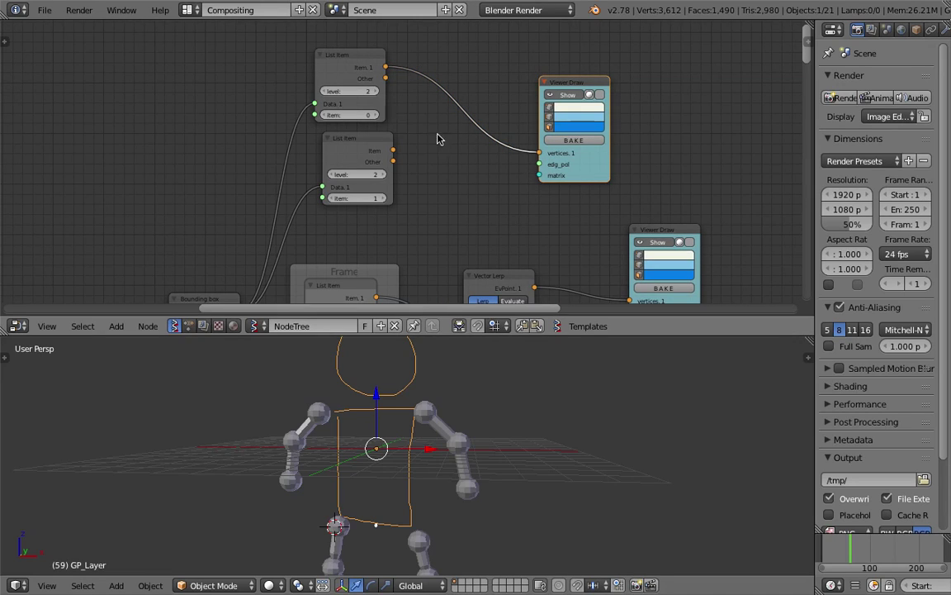
Set the new List Items' item values to 4 and 5, and link the second one to the upper Viewer Draw's vertices.
left_click(375, 115)
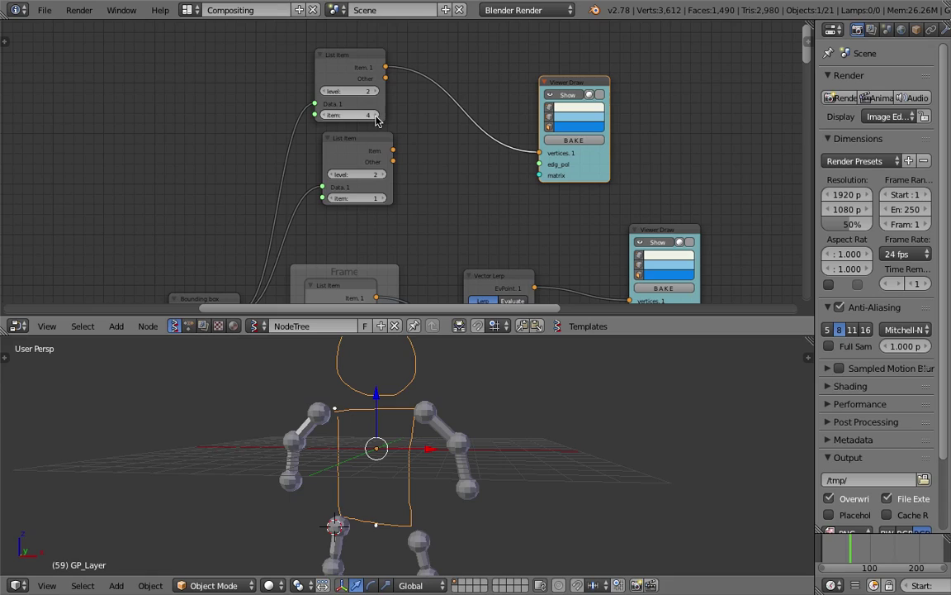
left_click(382, 200)
left_click(383, 200)
left_click(383, 199)
left_click(383, 200)
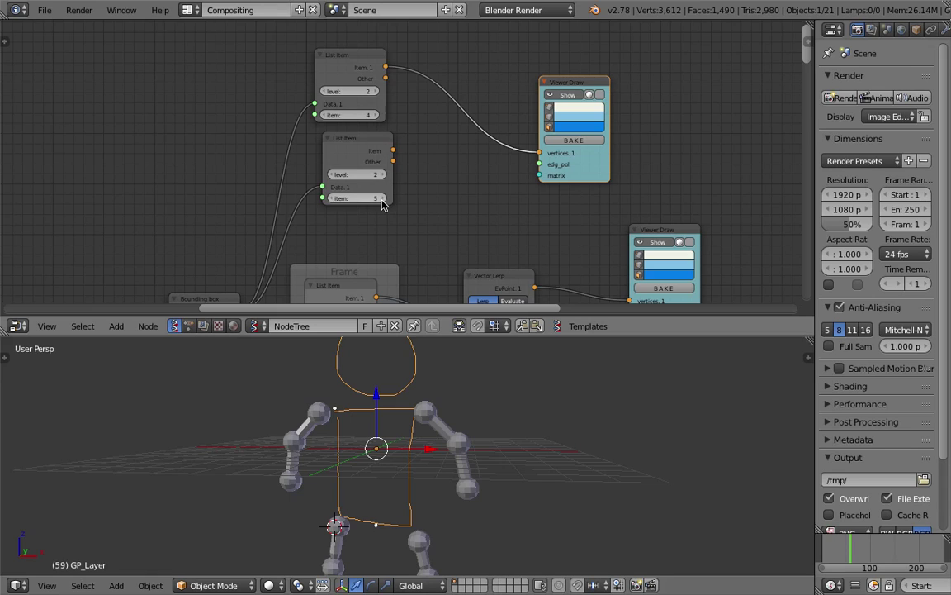
left_click_drag(393, 150, 538, 153)
Try item values 4, 5, 1 and 0 on the second new List Item to check the bounding box corners.
left_click(353, 201)
type("4")
left_click(398, 206)
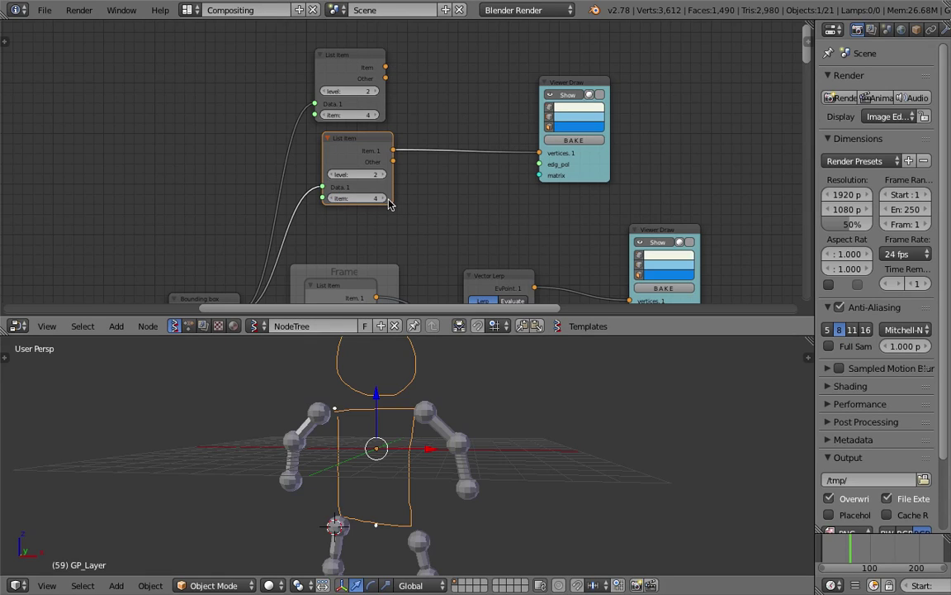
left_click(384, 200)
left_click(384, 199)
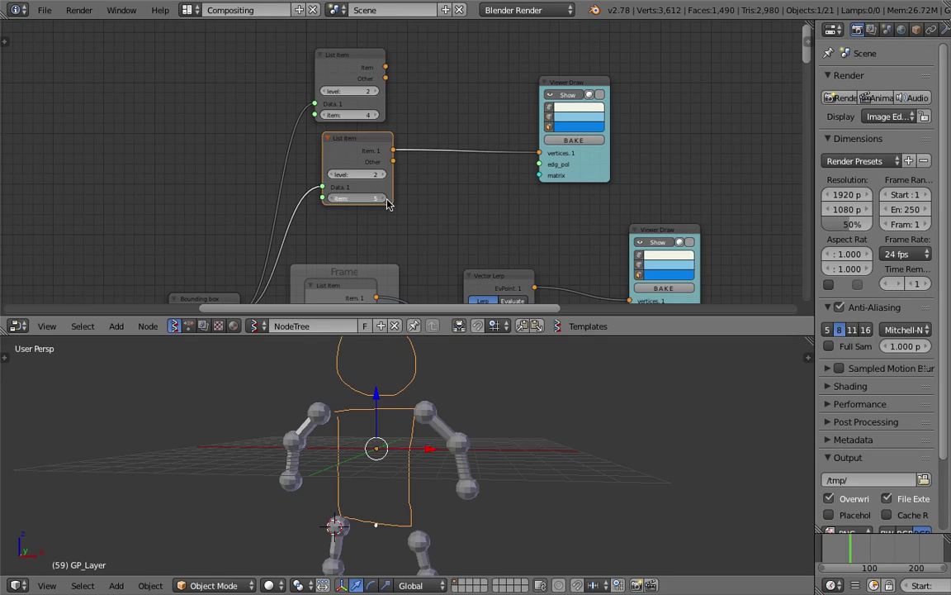
left_click(333, 199)
left_click(333, 199)
left_click(333, 199)
left_click(333, 199)
left_click(333, 199)
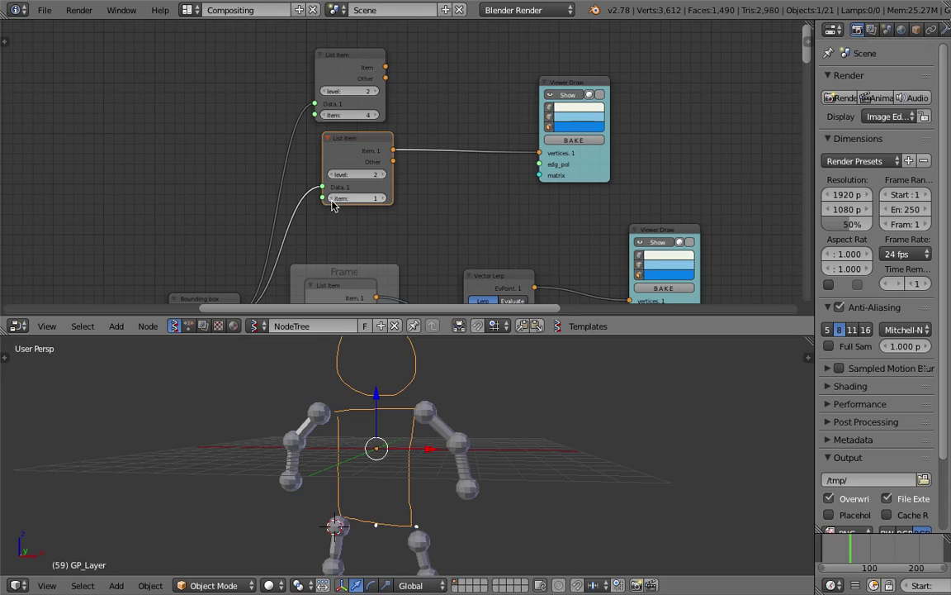
left_click(369, 198)
type("0")
key("Return")
Switch the viewport to wireframe shading, angle the view onto the torso, and save the file.
scroll(520, 439, "up", 4)
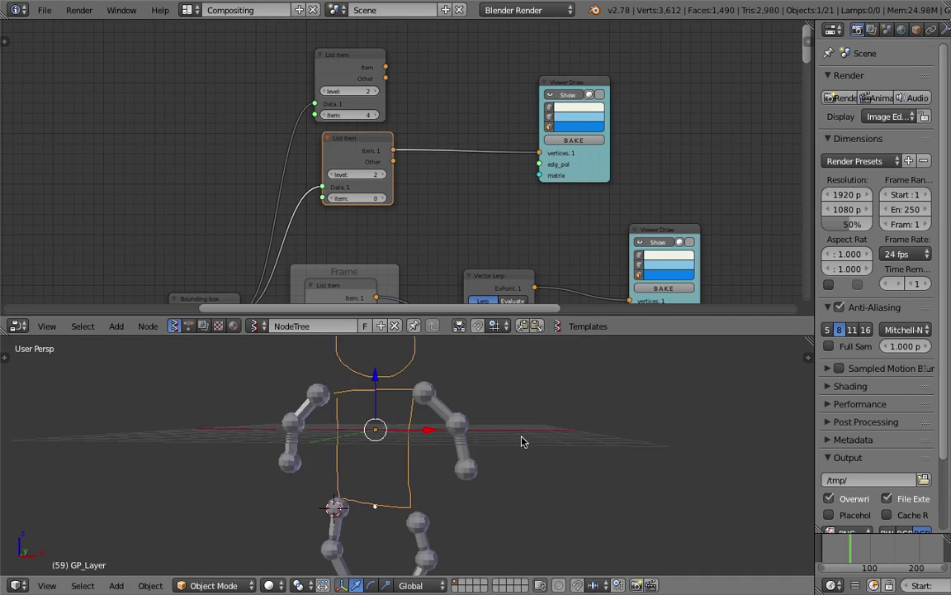
key("z")
scroll(491, 448, "down", 3)
middle_click_drag(478, 402, 466, 427, "shift")
key("ctrl+s")
left_click(468, 429)
Set the second new List Item's item value to 5 and save the file.
left_click(383, 199)
left_click(383, 199)
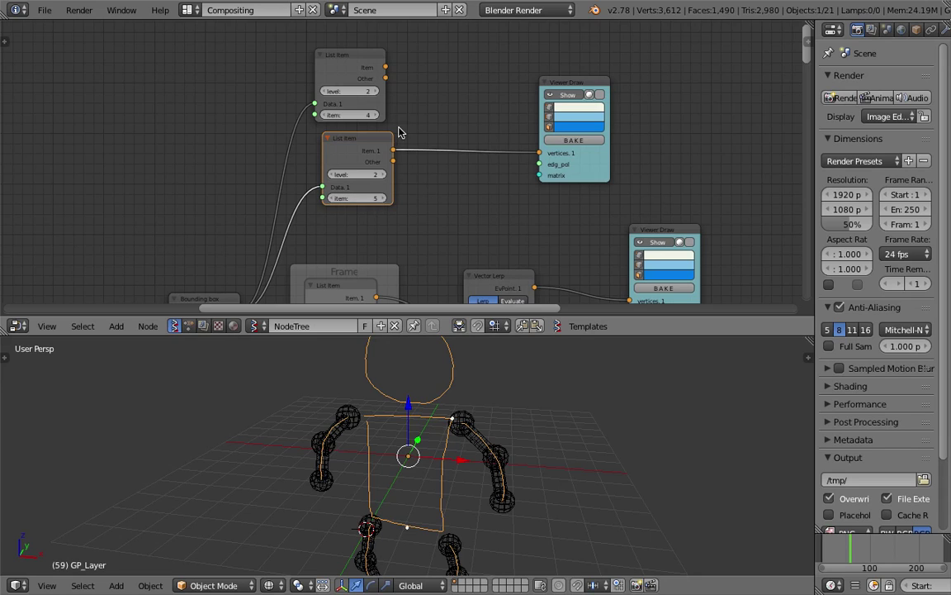
key("ctrl+s")
left_click(396, 89)
Duplicate the Vector Lerp node and insert it between the new List Items and the upper Viewer Draw.
left_click(500, 275)
key("shift+d")
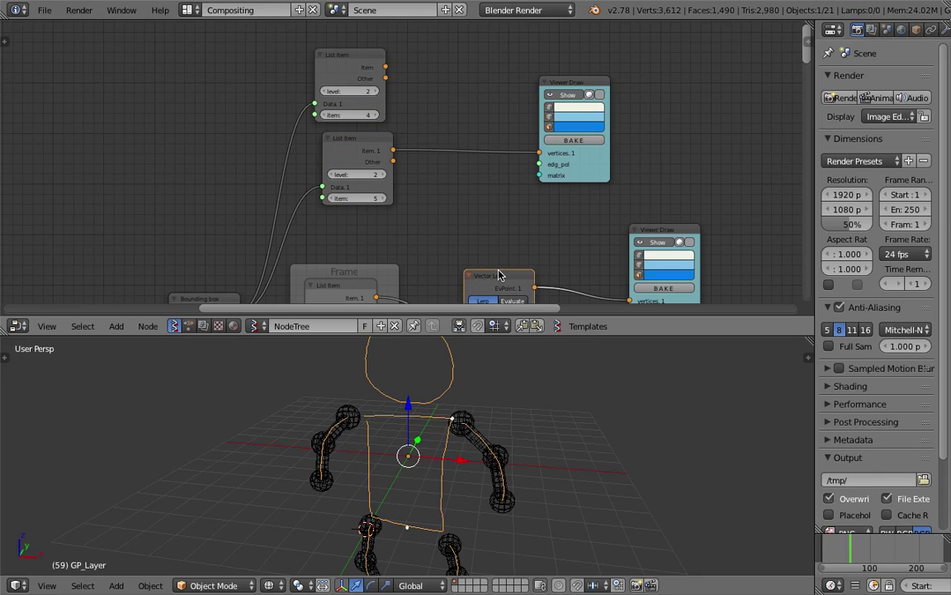
left_click(467, 80)
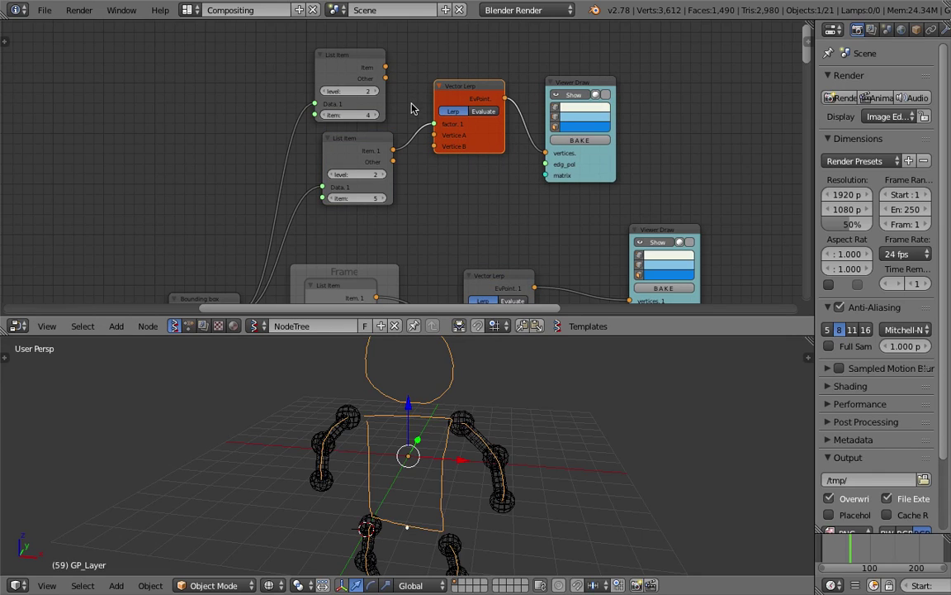
Cut the link into the new Vector Lerp's factor and connect the two List Items to Vertice A and Vertice B.
left_click_drag(411, 98, 415, 135, "ctrl")
right_click_drag(422, 162, 426, 169, "ctrl")
scroll(427, 176, "down", 3)
left_click_drag(373, 72, 413, 141)
middle_click_drag(424, 165, 423, 149)
Check the midpoint on the torso's top edge from different angles and deselect all objects.
middle_click_drag(413, 462, 444, 449)
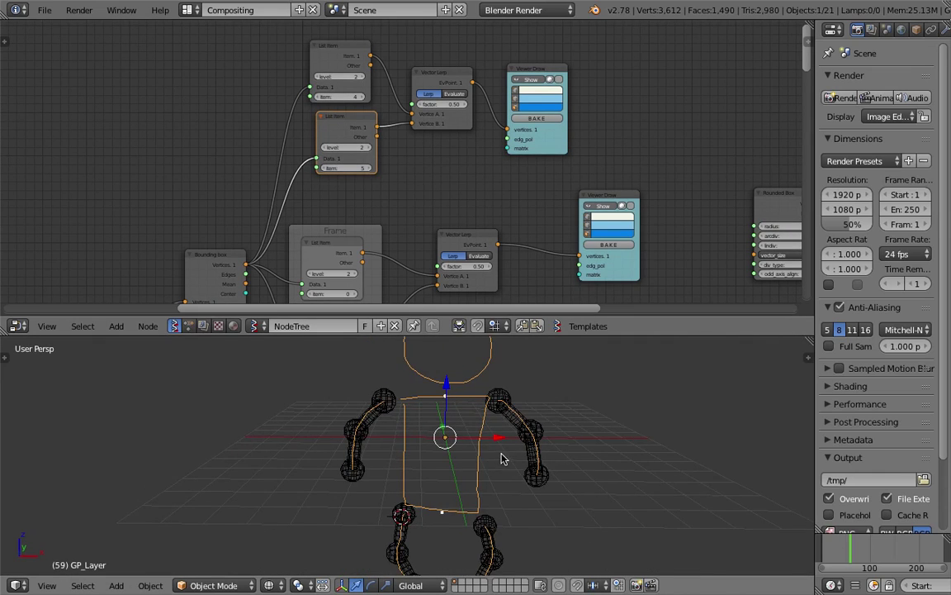
middle_click_drag(501, 459, 493, 457)
key("a")
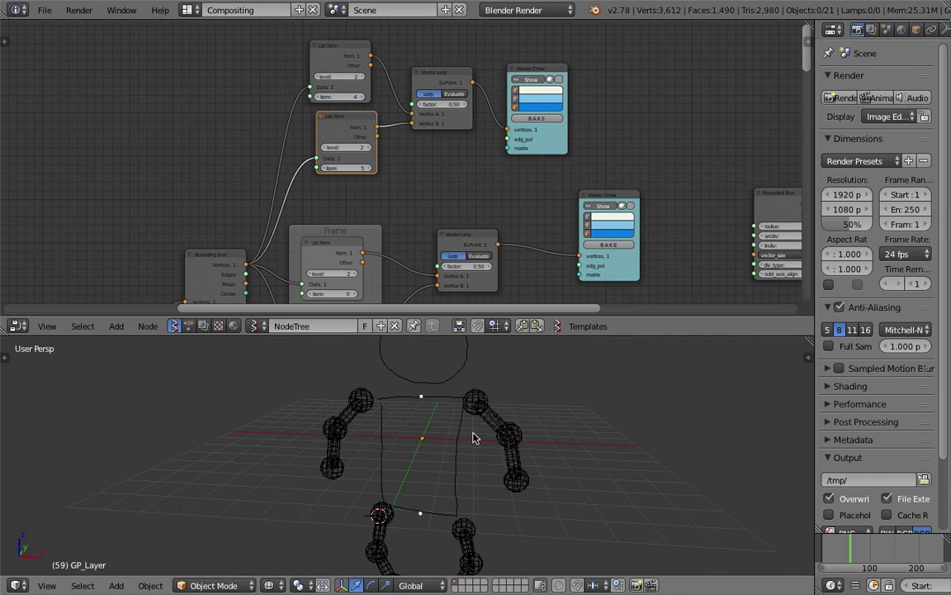
scroll(473, 438, "down", 4)
Add a UV Connection node beyond the upper Viewer Draw and save the file.
mouse_move(590, 95)
middle_mouse_down()
mouse_move(540, 101)
mouse_move(603, 90)
mouse_move(595, 88)
middle_mouse_up()
key("shift+a")
left_click(600, 86)
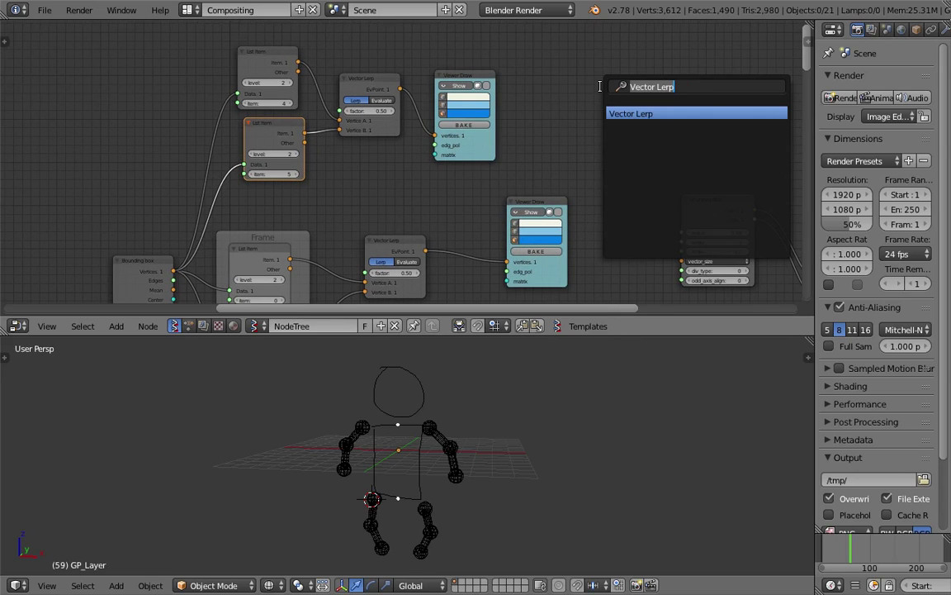
type("uv")
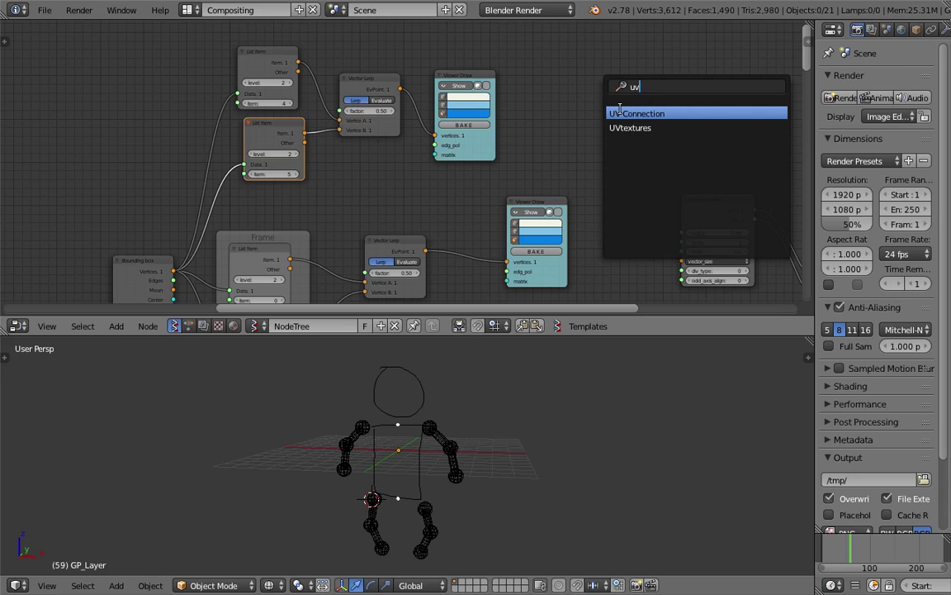
left_click(623, 114)
left_click(607, 80)
key("ctrl+s")
left_click(609, 88)
Move the Rounded Box node farther to the right to clear space around the UV Connection node.
middle_click_drag(687, 173, 599, 113)
scroll(613, 154, "down", 1)
scroll(613, 154, "down", 1)
left_click_drag(552, 123, 588, 131)
left_click(659, 141)
scroll(659, 141, "down", 2)
scroll(485, 195, "down", 2)
scroll(486, 192, "down", 11)
scroll(449, 208, "up", 15)
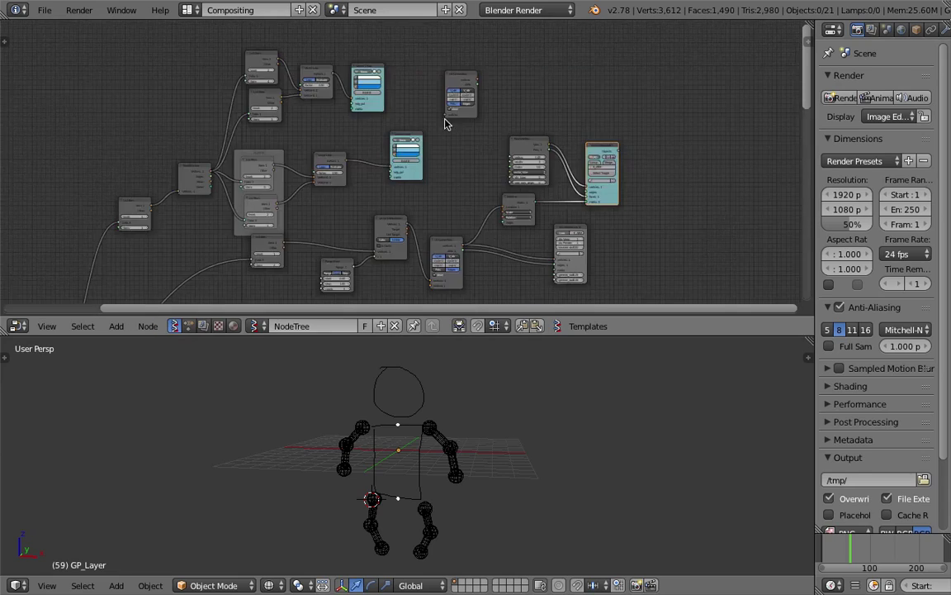
Group the two upper List Item nodes in a frame and save the file.
middle_click_drag(445, 120, 482, 162)
scroll(482, 162, "up", 4)
left_click(267, 121)
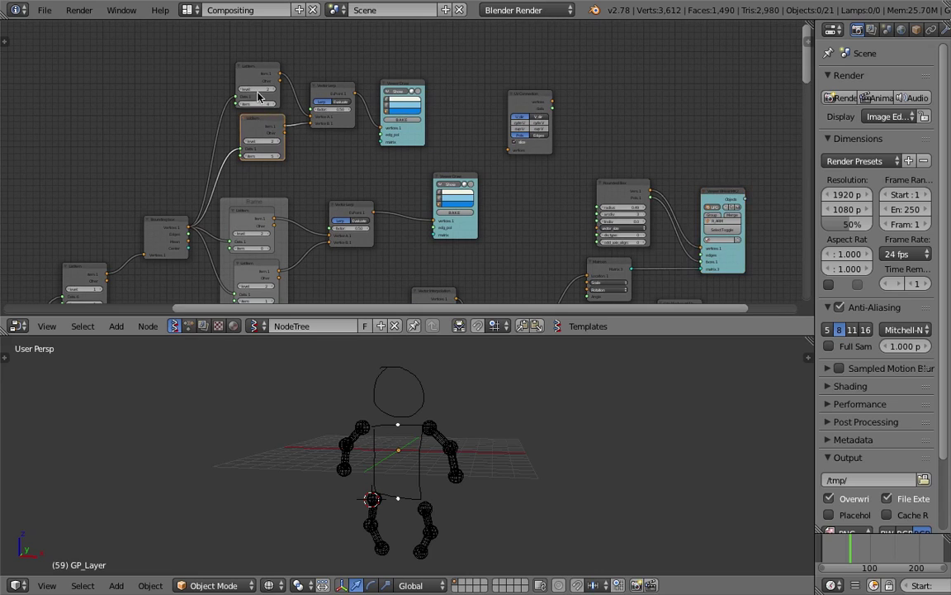
left_click(253, 70, "shift")
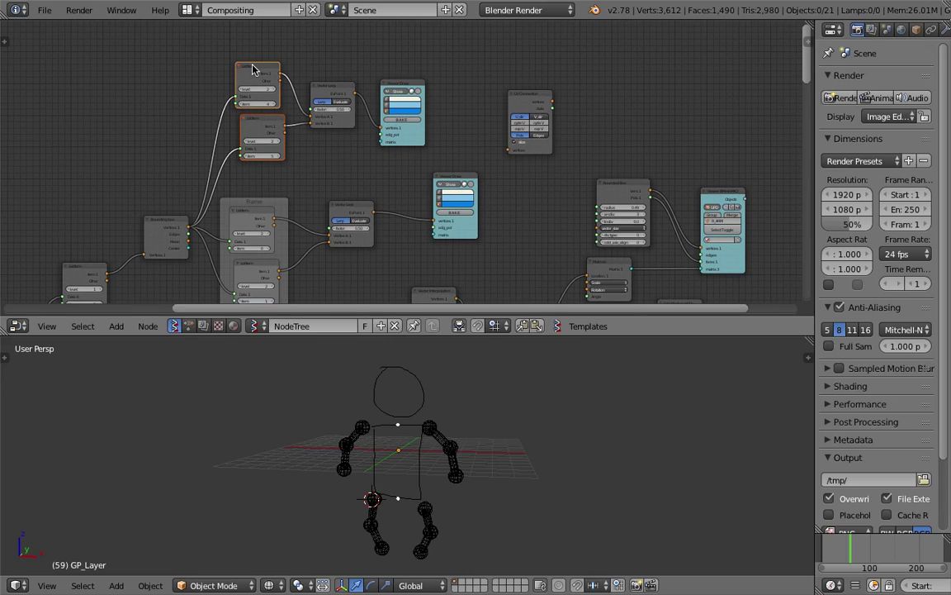
key("ctrl+j")
key("ctrl+s")
left_click(252, 69)
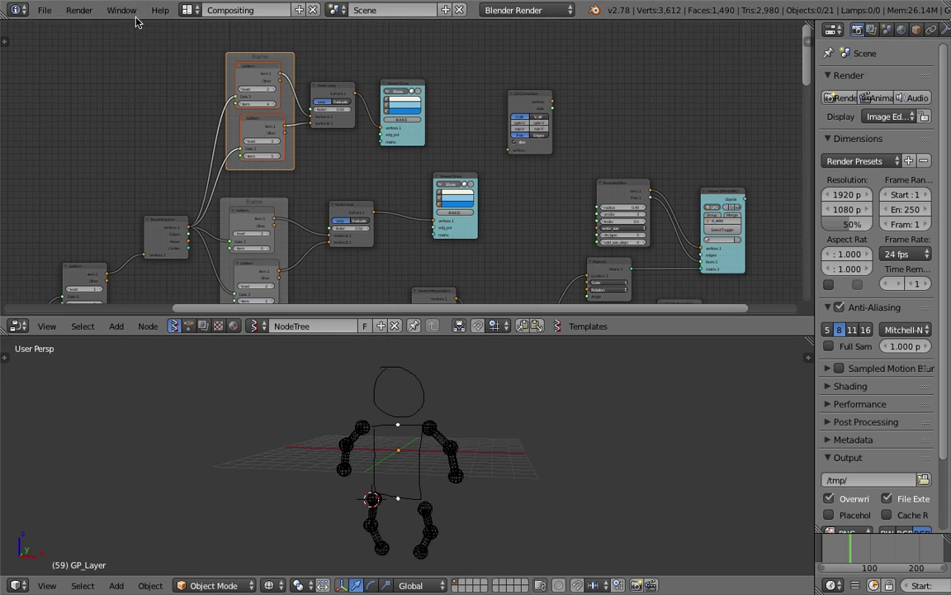
Save the file as the next numbered version after sv_stick_002.blend.
left_click(45, 9)
left_click(79, 124)
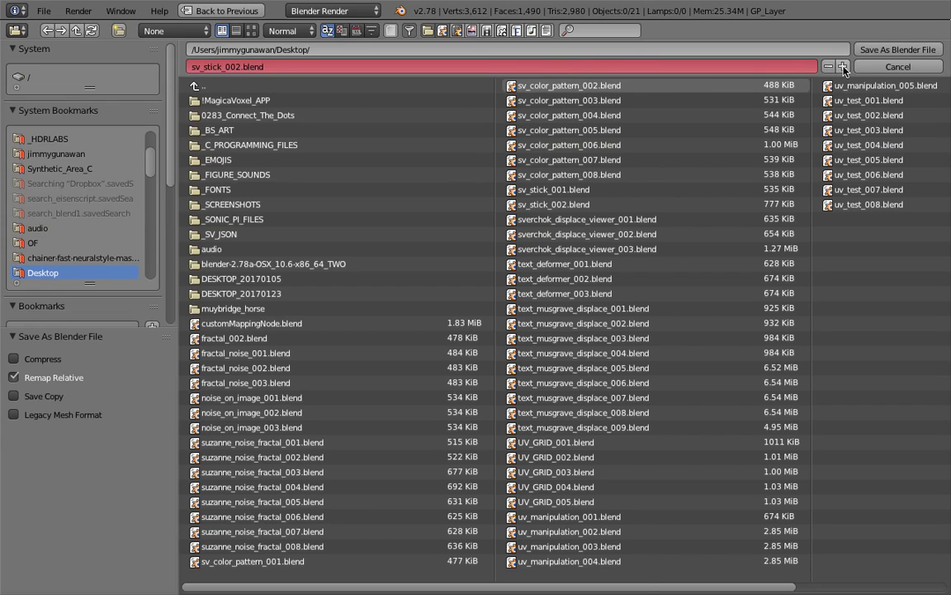
left_click(898, 50)
key("ctrl+s")
left_click(490, 156)
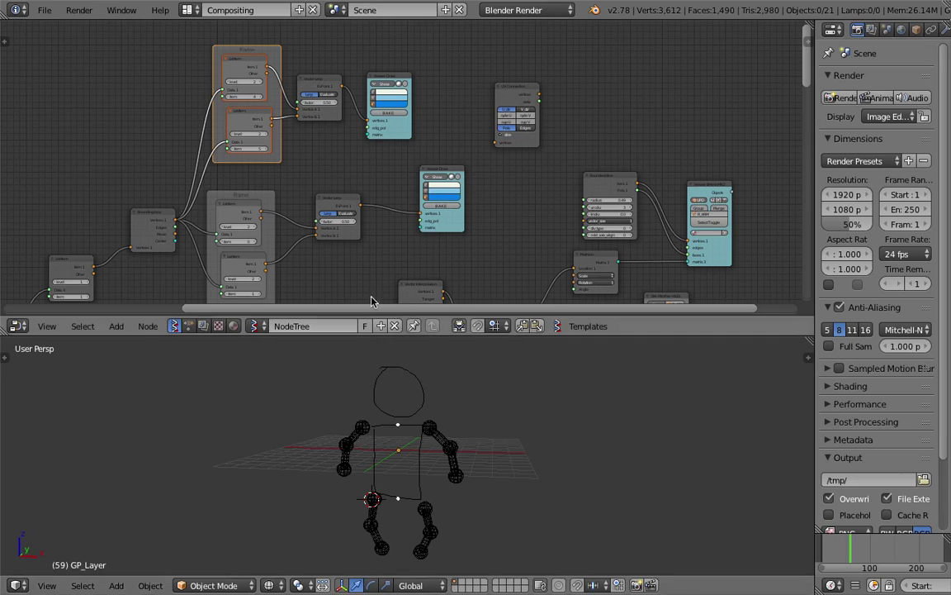
Space out the UV Connection, upper Viewer Draw and upper Vector Lerp nodes, and save the file.
left_click_drag(516, 85, 567, 60)
left_click_drag(381, 77, 410, 67)
left_click_drag(326, 85, 350, 79)
left_click_drag(429, 66, 452, 52)
middle_click_drag(450, 58, 441, 116)
scroll(442, 122, "up", 2)
key("ctrl+s")
left_click(443, 358)
Add a List Join node between the Viewer Draw nodes and the UV Connection node.
scroll(403, 223, "up", 2)
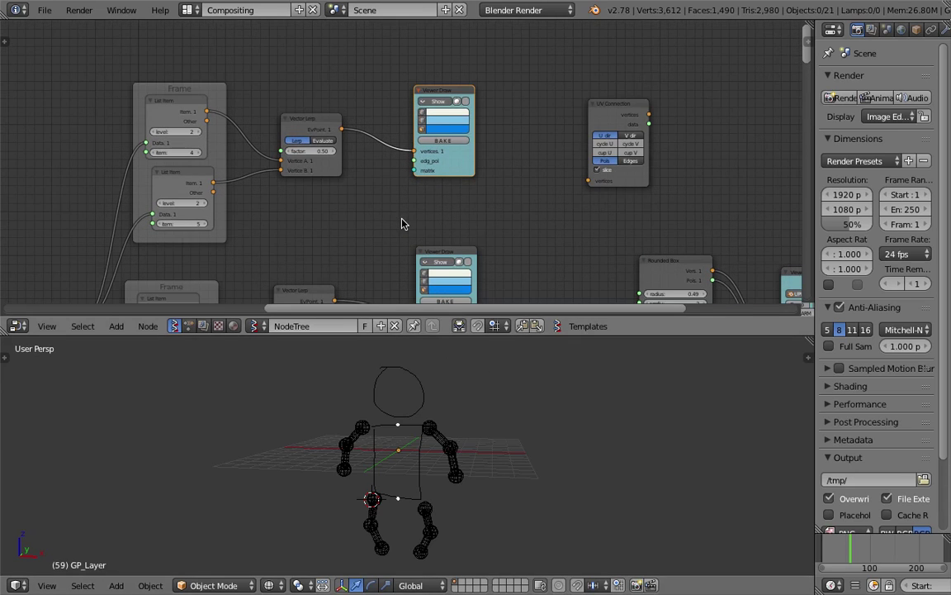
middle_click_drag(568, 153, 560, 149)
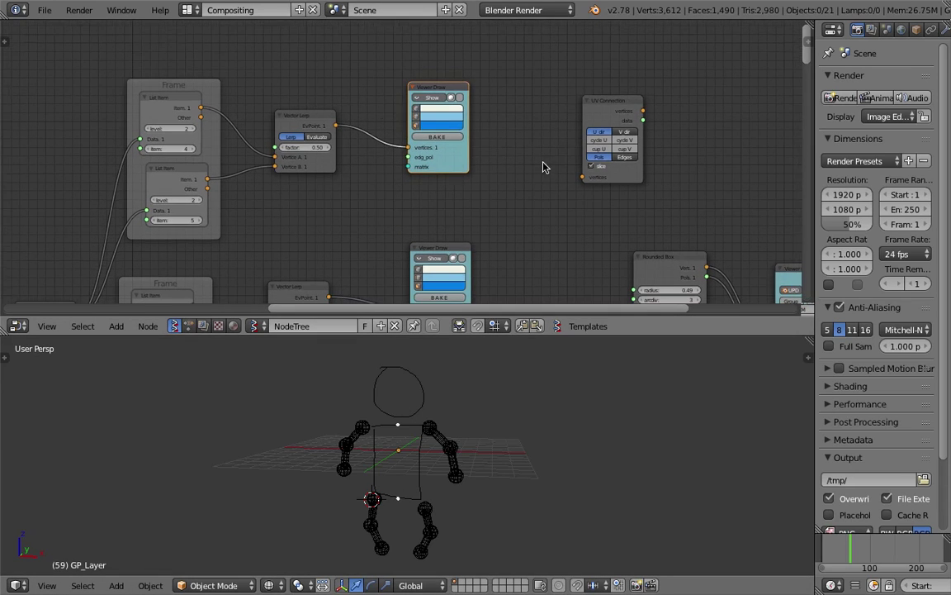
middle_click_drag(504, 168, 504, 135)
key("shift+a")
left_click(503, 136)
type("list j")
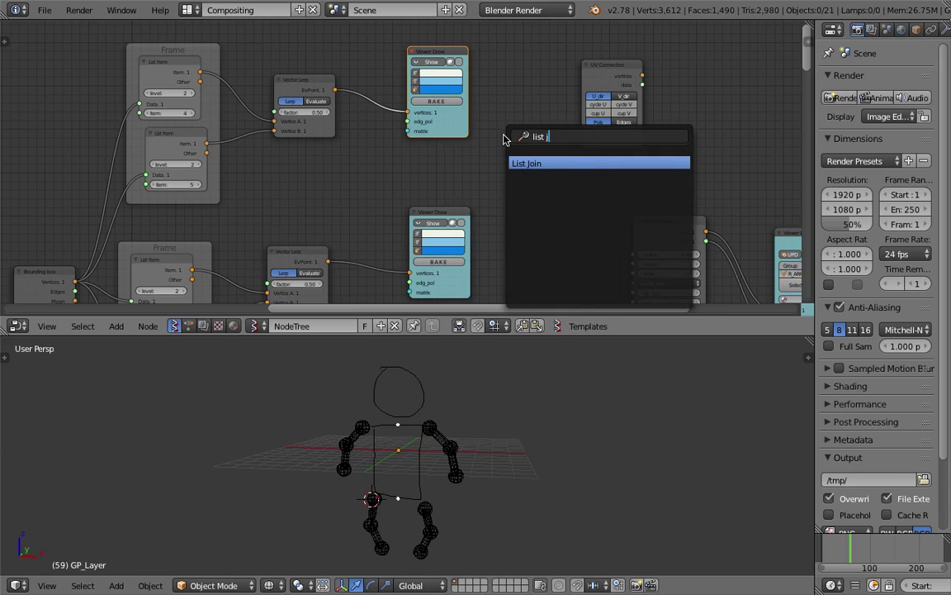
key("Return")
left_click(505, 138)
Connect the EvPoint outputs of both Vector Lerp nodes to the List Join data inputs.
left_click_drag(334, 90, 504, 195)
middle_click_drag(332, 278, 330, 265)
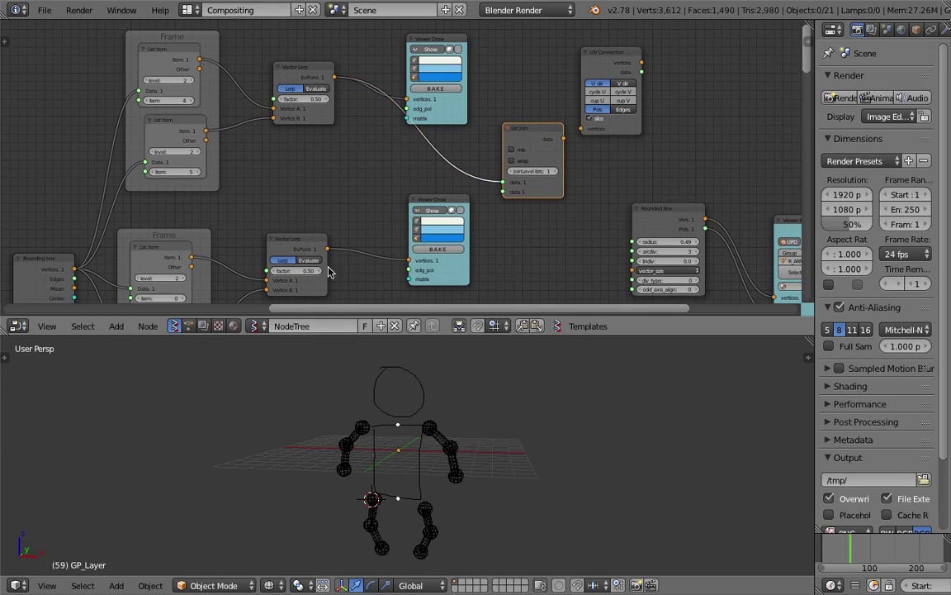
left_click_drag(327, 249, 504, 191)
Move UV Connection farther from List Join and connect List Join's data output to its vertices input.
left_click_drag(611, 61, 649, 68)
scroll(646, 71, "up", 2)
left_click_drag(592, 134, 655, 132)
middle_click_drag(564, 89, 502, 86)
scroll(528, 89, "up", 1)
middle_click_drag(594, 92, 393, 115)
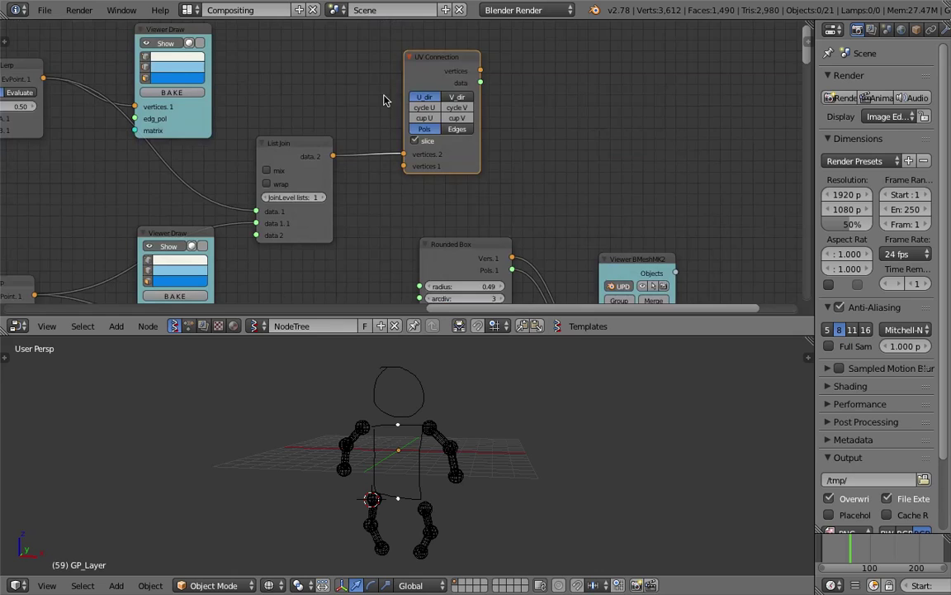
Add another Viewer Draw node beside the UV Connection node.
scroll(355, 101, "down", 1)
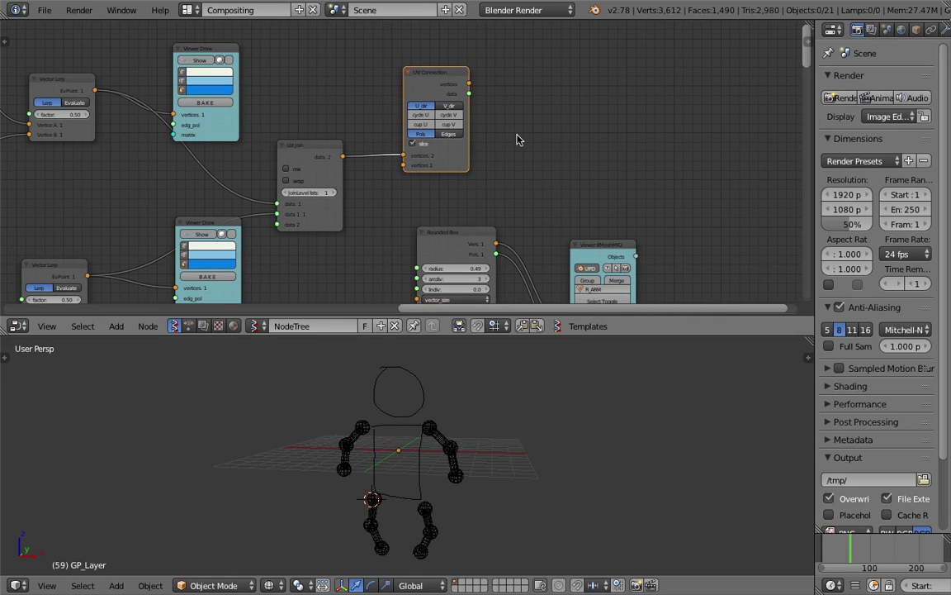
key("shift+a")
left_click(537, 109)
type("view")
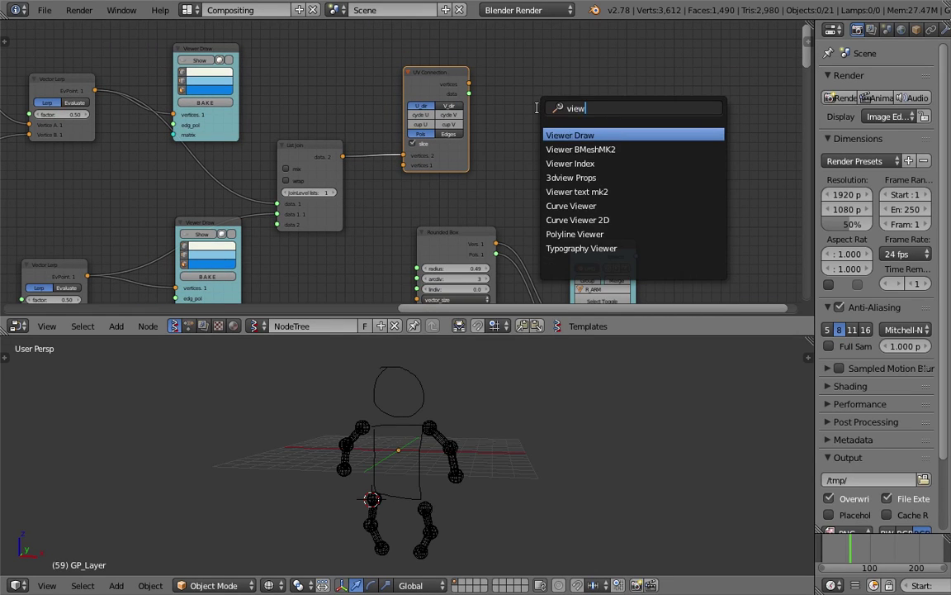
key("Return")
left_click(538, 111)
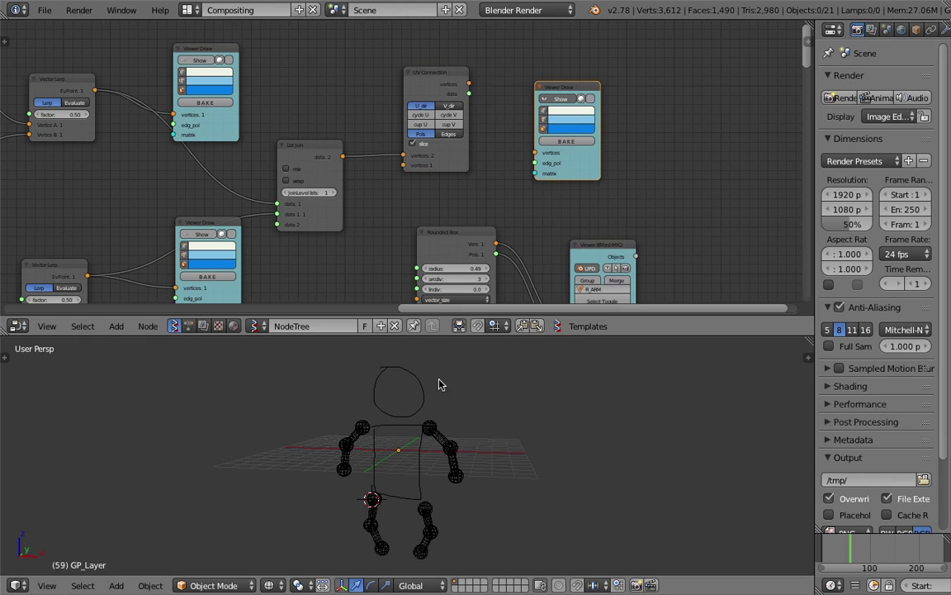
Connect UV Connection's vertices and data outputs to the new Viewer Draw's vertices and edg_pol, and switch UV Connection to Edges.
left_click_drag(470, 84, 536, 153)
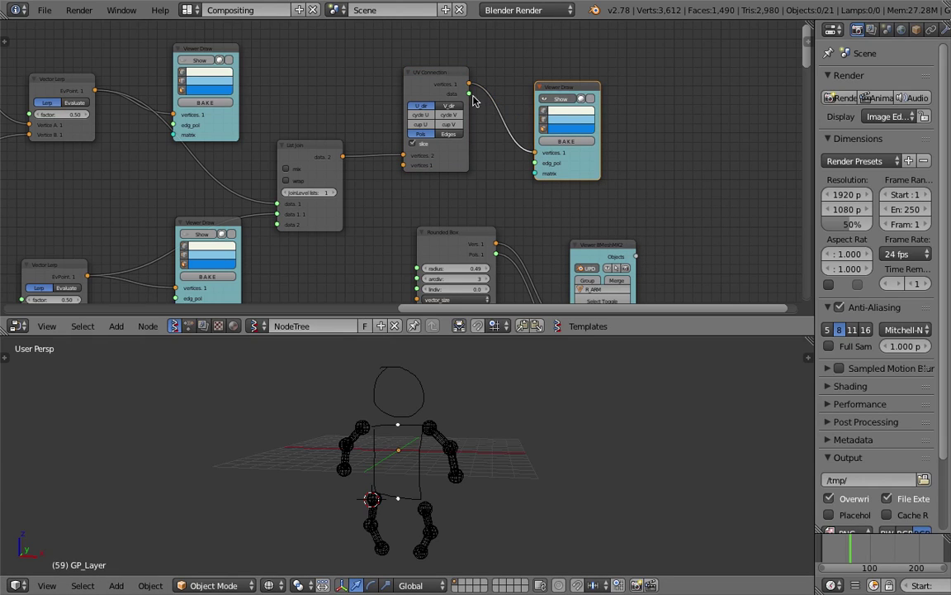
left_click_drag(470, 94, 536, 163)
left_click(448, 134)
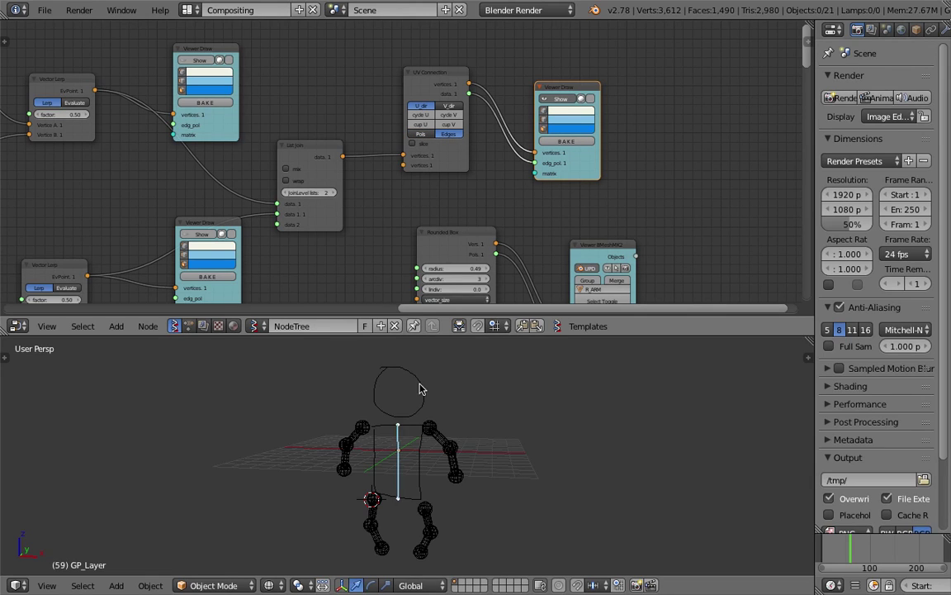
Save over the current file and select the stick figure drawing in the 3D view.
left_click(332, 192)
key("ctrl+s")
left_click(460, 422)
middle_click_drag(467, 446, 348, 464)
middle_click_drag(401, 437, 415, 422, "shift")
right_click(390, 401)
scroll(452, 388, "down", 2)
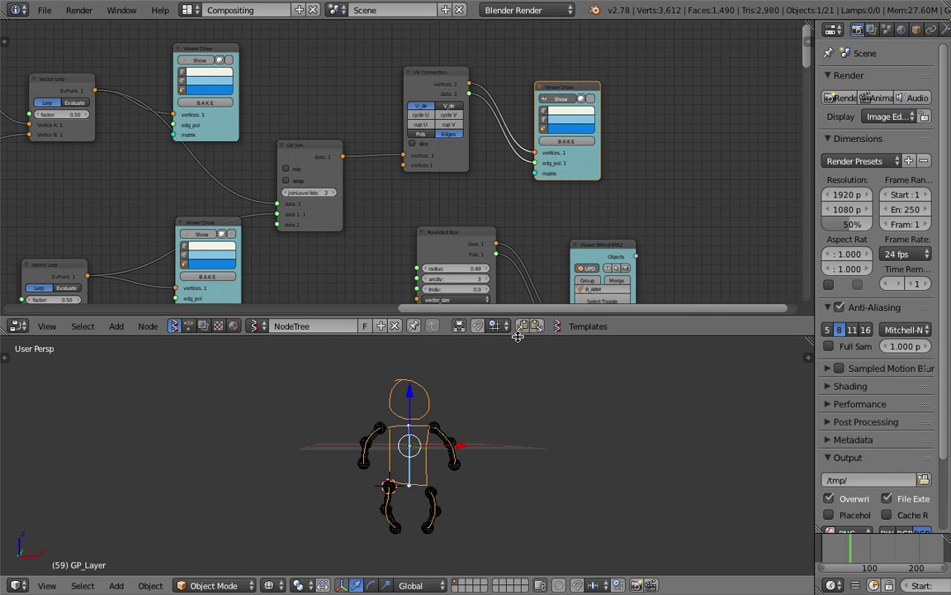
Enlarge the 3D viewport upward over the node editor and save the file again.
left_click_drag(517, 337, 515, 227)
scroll(510, 304, "up", 4)
middle_click_drag(510, 304, 450, 320)
key("ctrl+s")
left_click(469, 320)
scroll(463, 326, "down", 1)
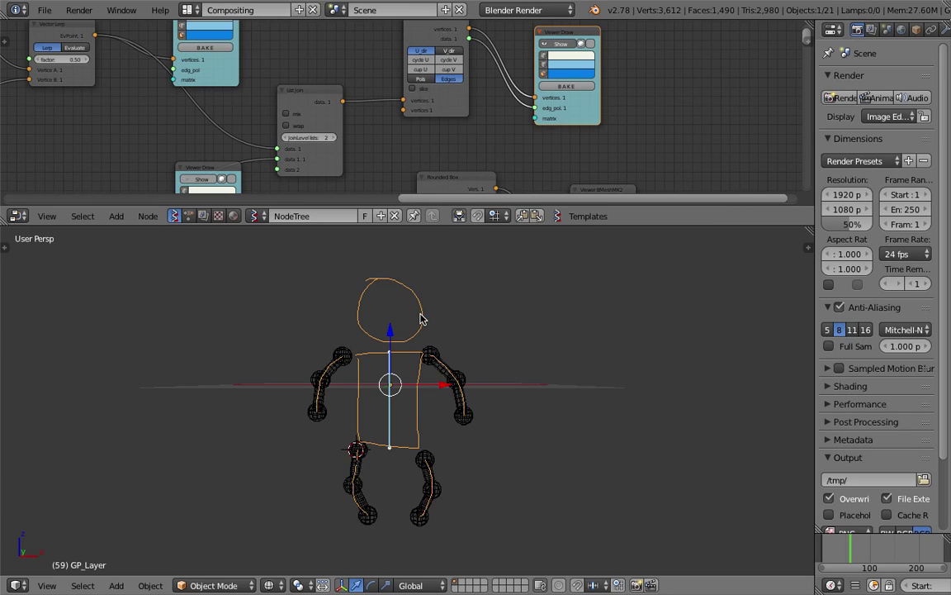
Give the node editor slightly more height and switch the 3D viewport from wireframe to solid shading.
scroll(537, 357, "down", 1)
middle_click_drag(599, 337, 529, 342, "shift")
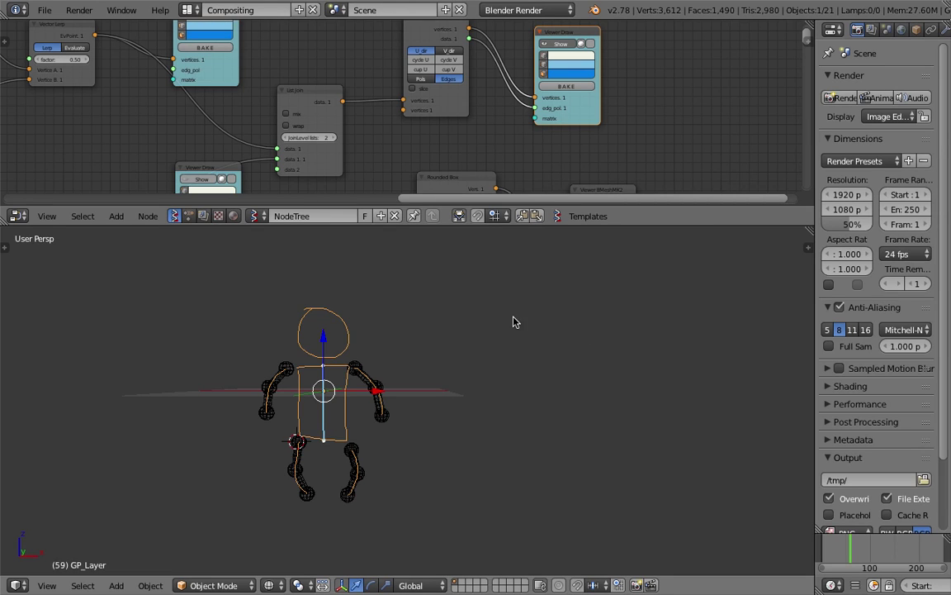
middle_click_drag(513, 322, 413, 347)
scroll(456, 152, "down", 2)
left_click_drag(496, 229, 494, 267)
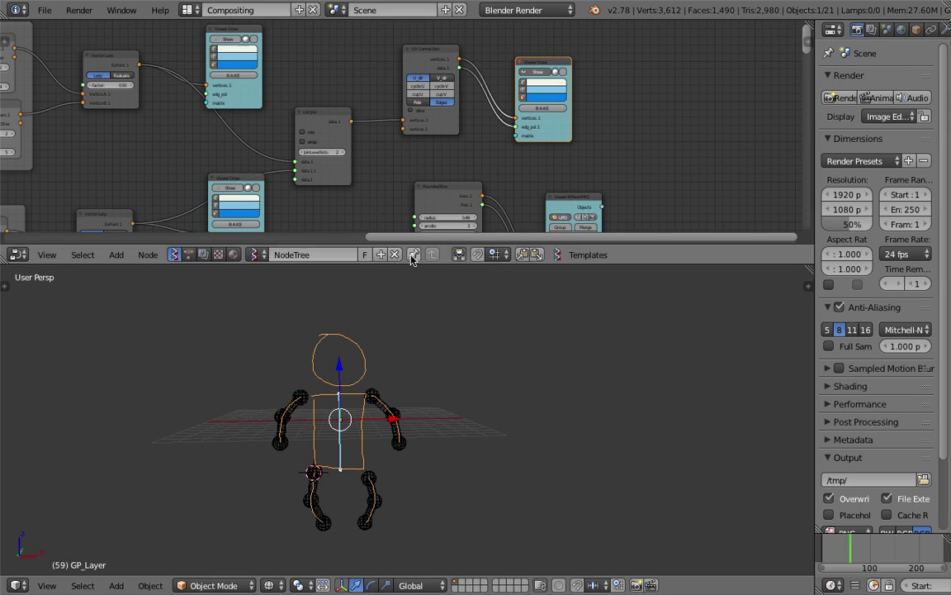
middle_click_drag(429, 334, 465, 329)
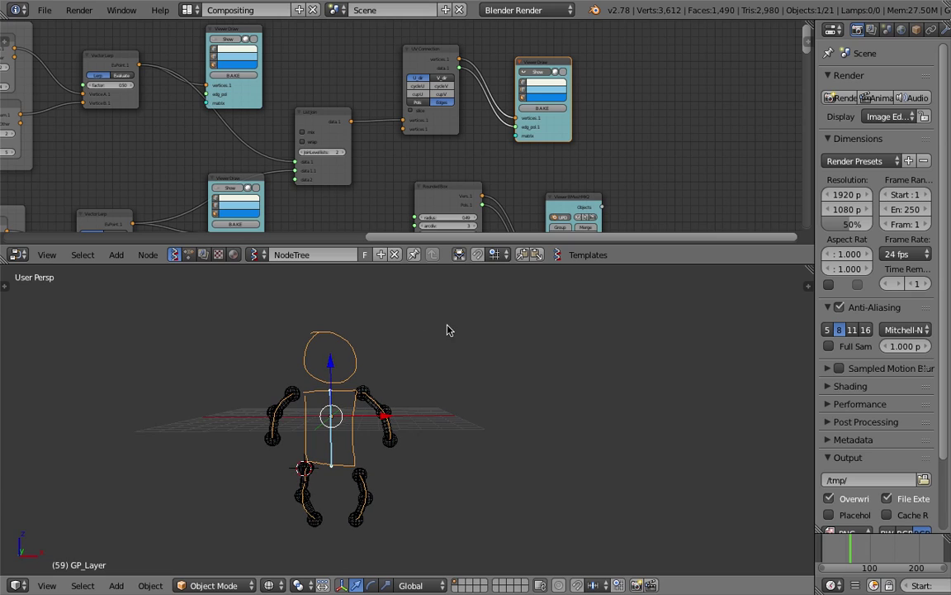
middle_click_drag(416, 372, 426, 381)
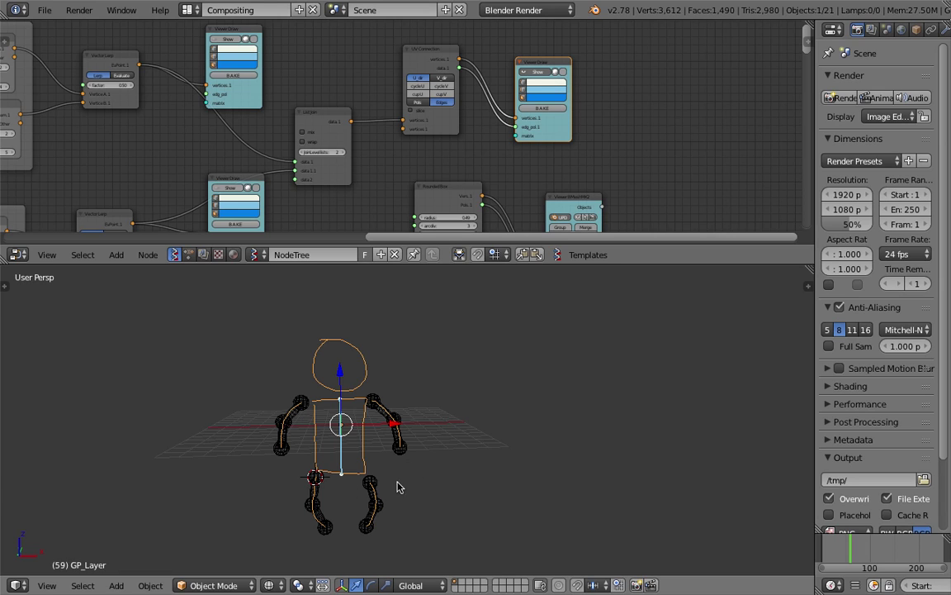
key("z")
scroll(357, 417, "up", 2)
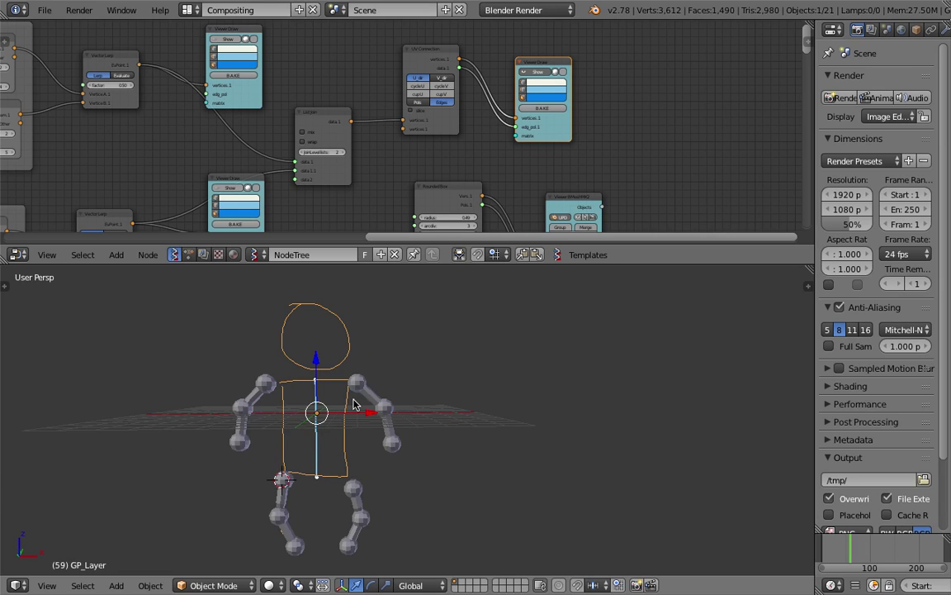
Move the last Viewer Draw node farther from UV Connection and save over sv_stick_003.blend.
scroll(499, 134, "left", 1)
left_click_drag(558, 63, 652, 50)
scroll(528, 107, "down", 2)
scroll(499, 169, "up", 3)
key("ctrl+s")
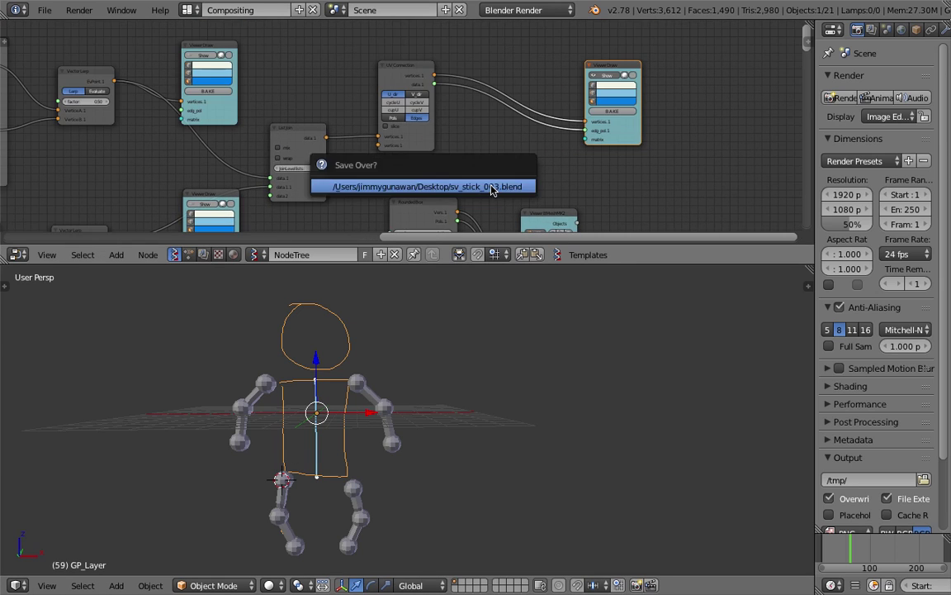
left_click(492, 187)
Insert a Vector Interpolation mk3 node into the vertices link between UV Connection and Viewer Draw, and space the nodes apart.
scroll(493, 115, "up", 1)
key("shift+a")
left_click(492, 109)
type("vector i")
key("Down")
key("Down")
key("Down")
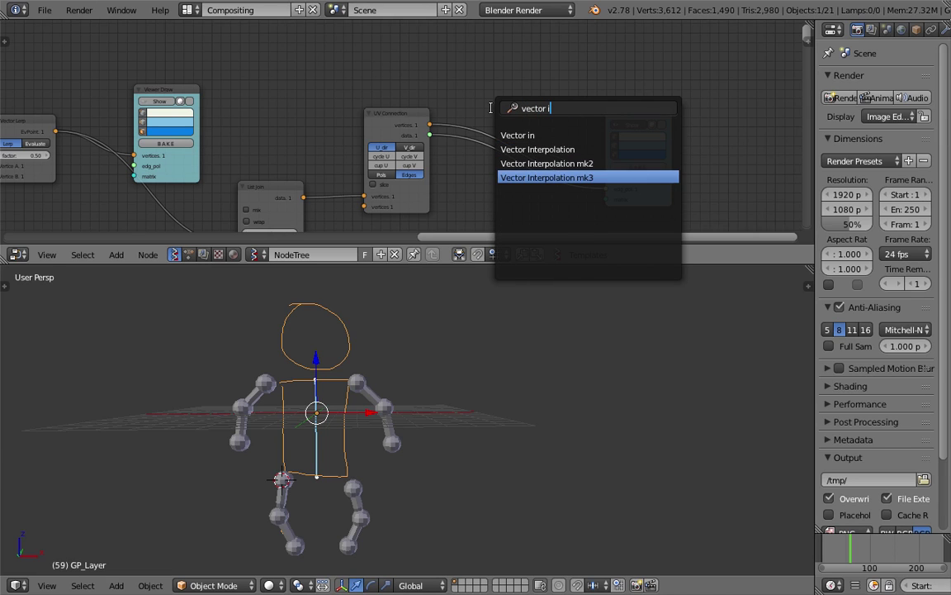
key("Return")
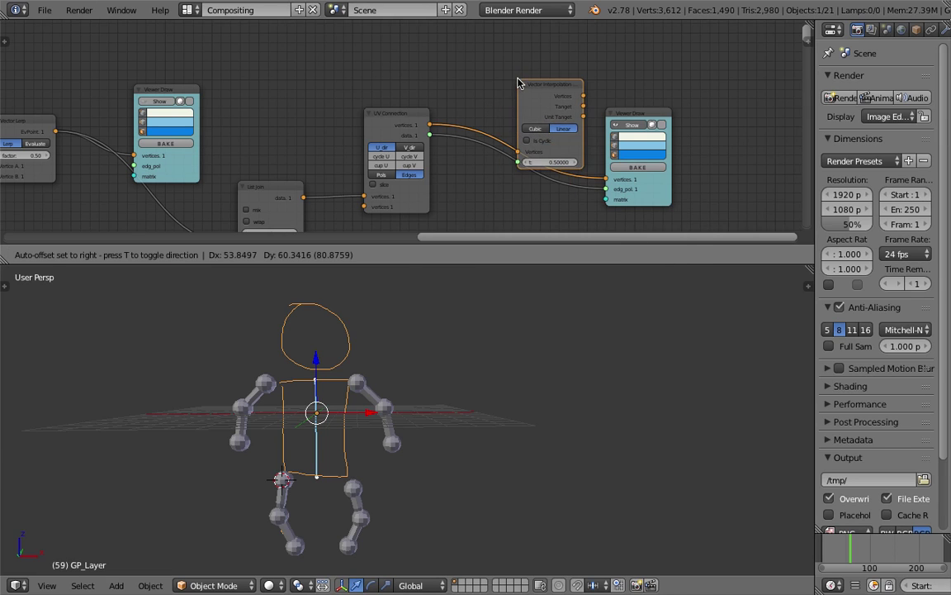
left_click(568, 98)
left_click_drag(628, 112, 676, 67)
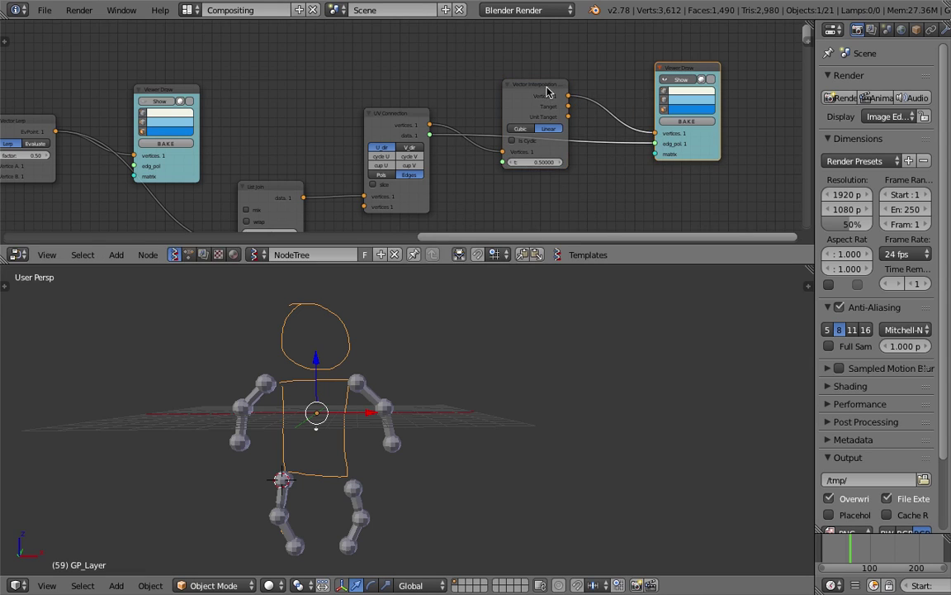
left_click_drag(547, 88, 568, 56)
Add a Range Float node in Count mode and connect its Range output to Vector Interpolation's t input.
key("shift+a")
left_click(443, 66)
type("rang")
key("Down")
key("Return")
left_click(460, 40)
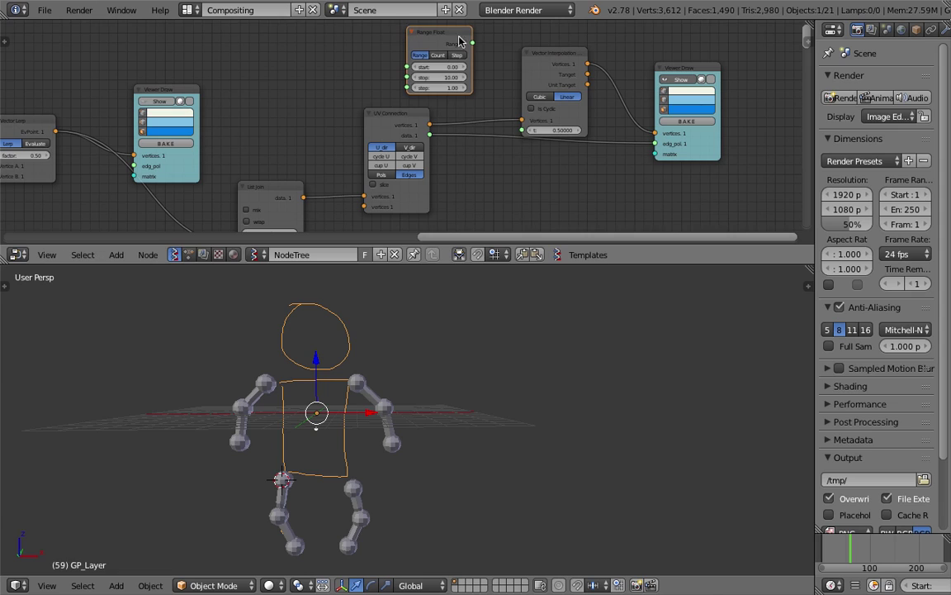
left_click(438, 54)
left_click_drag(473, 44, 522, 129)
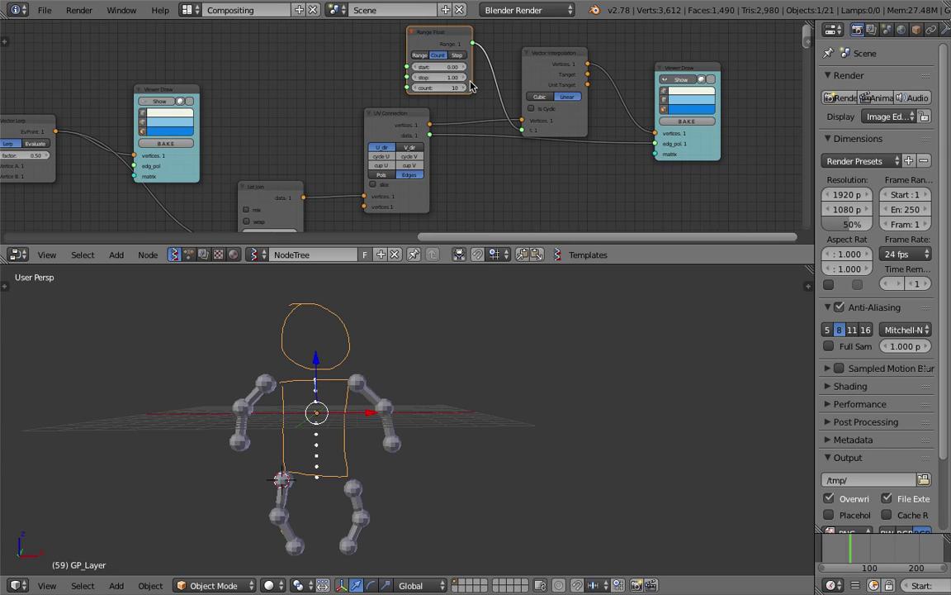
Set the Range Float count to 6 and save the file.
left_click_drag(424, 87, 426, 87)
type("6")
key("Return")
key("ctrl+s")
key("Return")
Duplicate UV Connection between Vector Interpolation and Viewer Draw, and connect the copy's data output to edg_pol.
left_click(393, 119)
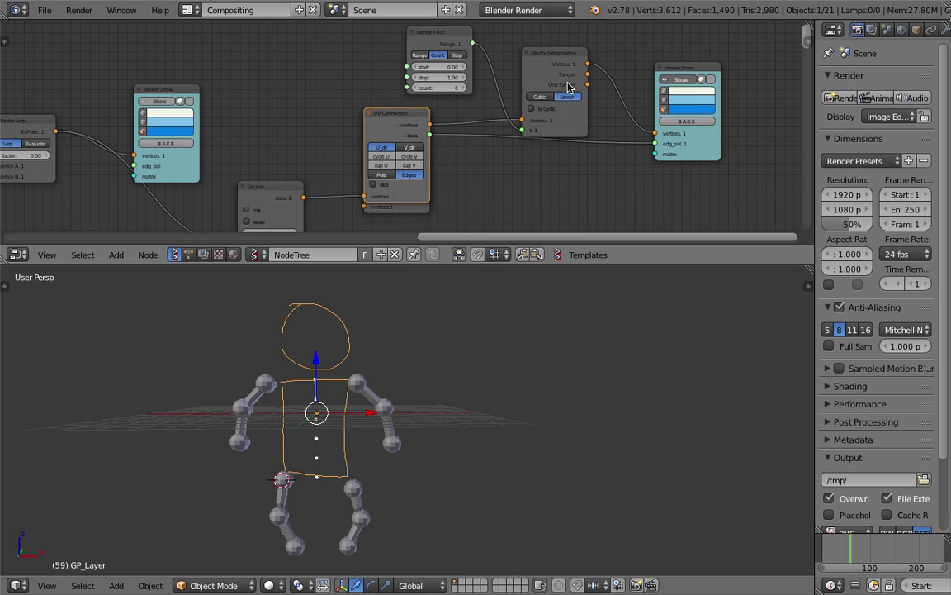
key("shift+d")
left_click(644, 55)
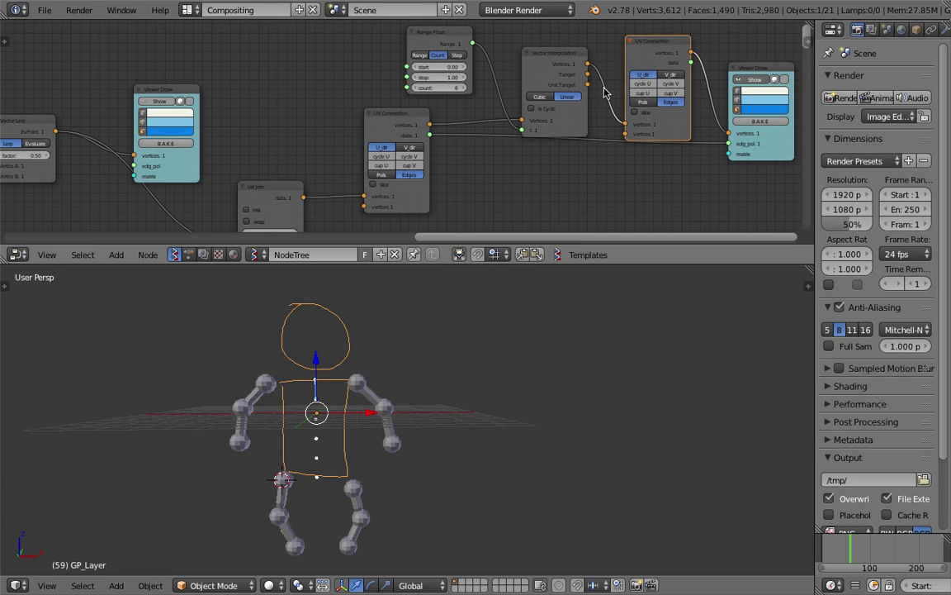
left_click_drag(691, 62, 730, 145)
middle_click_drag(561, 340, 485, 379, "shift")
middle_click_drag(243, 448, 232, 442)
Add a Skin Mesher mk1b node beyond the last Viewer Draw node.
middle_click_drag(680, 117, 527, 136)
middle_click_drag(718, 78, 620, 94)
key("space")
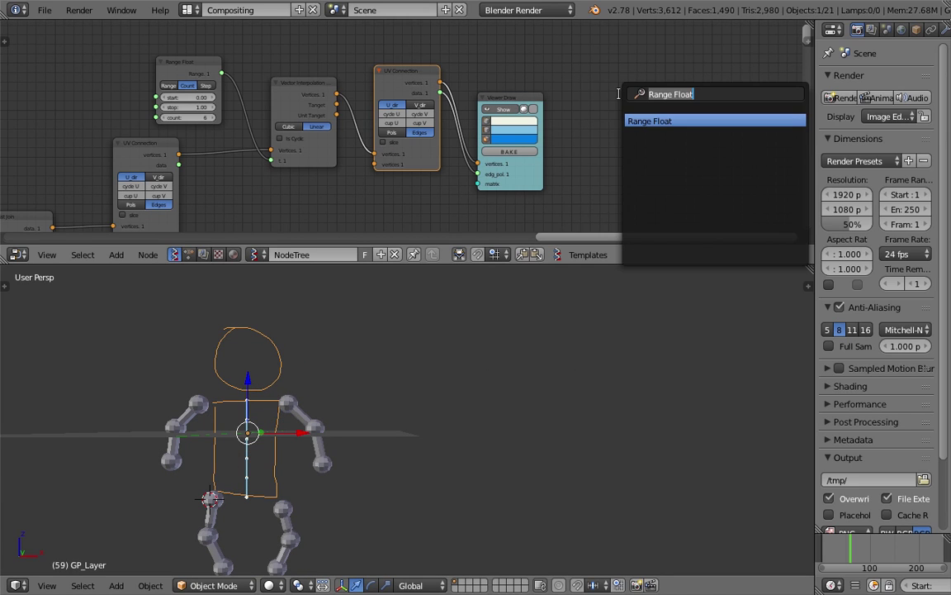
type("skin")
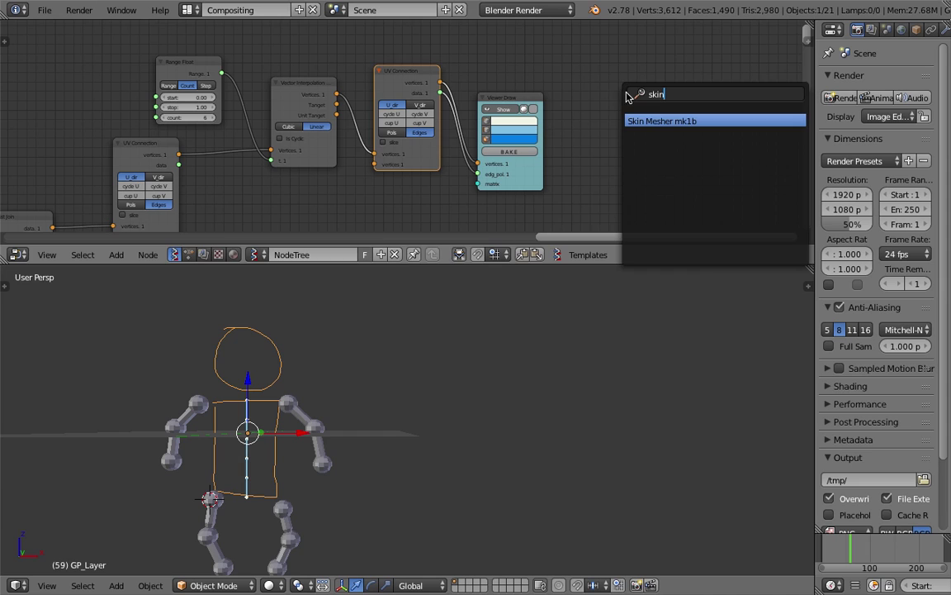
key("Return")
scroll(609, 85, "up", 2)
middle_click_drag(607, 86, 551, 88)
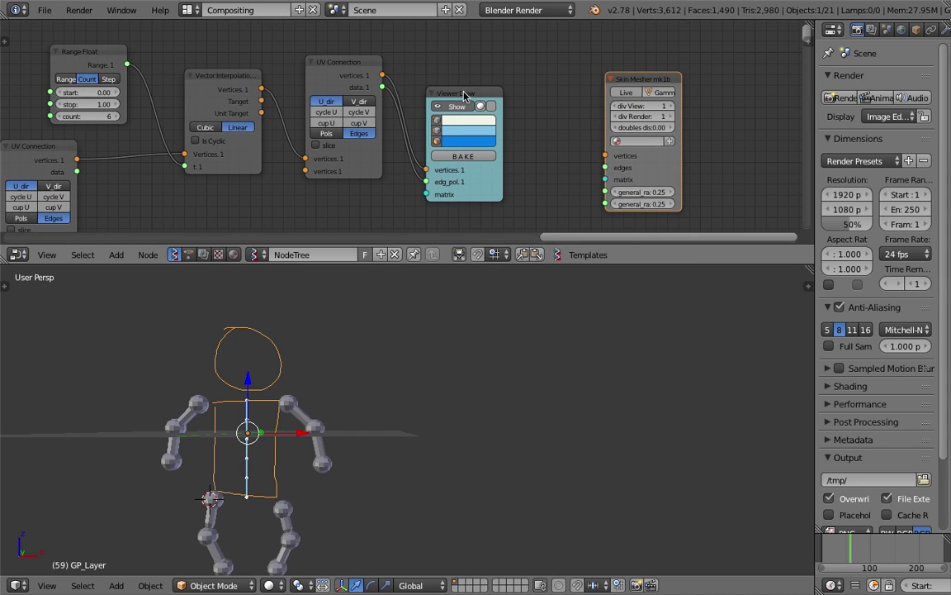
Connect the duplicated UV Connection's vertices and data outputs to Skin Mesher's vertices and edges, and activate Live.
left_click_drag(464, 96, 470, 84)
left_click_drag(383, 75, 605, 155)
left_click_drag(385, 89, 606, 167)
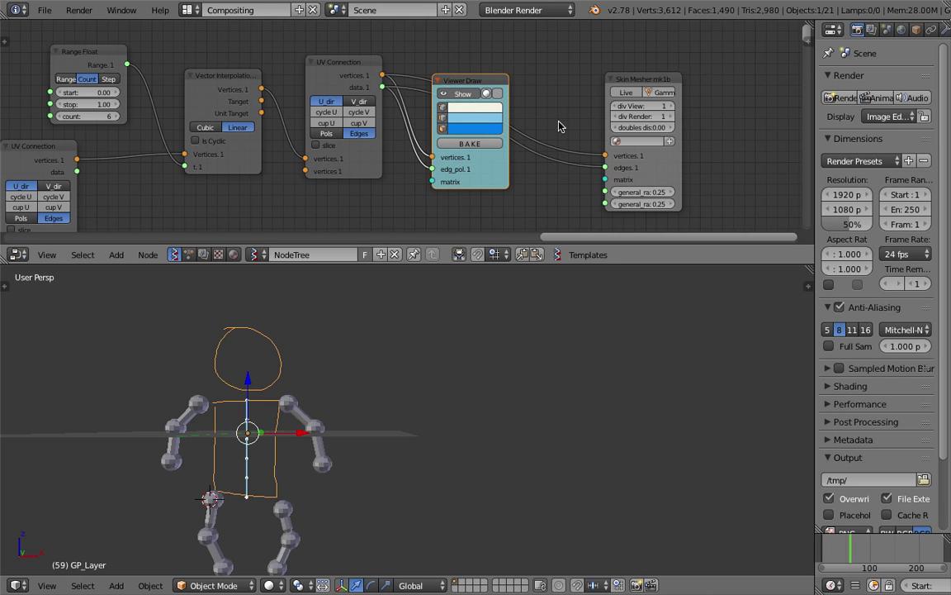
left_click(625, 92)
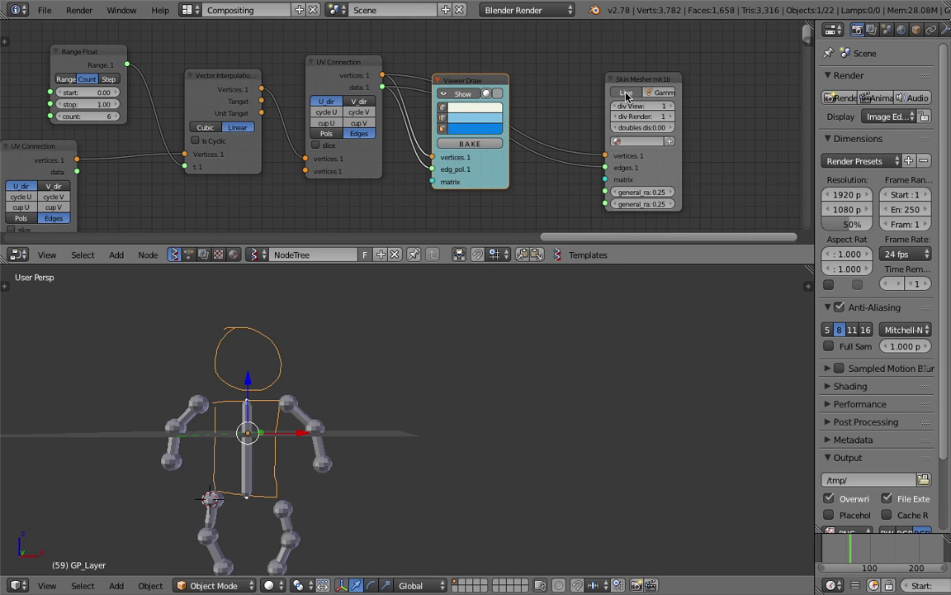
Set both general radius values of Skin Mesher to 1.82, shift the node away from Viewer Draw, and save the file.
left_click_drag(643, 193, 715, 204)
middle_click_drag(465, 375, 379, 399)
key("ctrl+s")
left_click(380, 398)
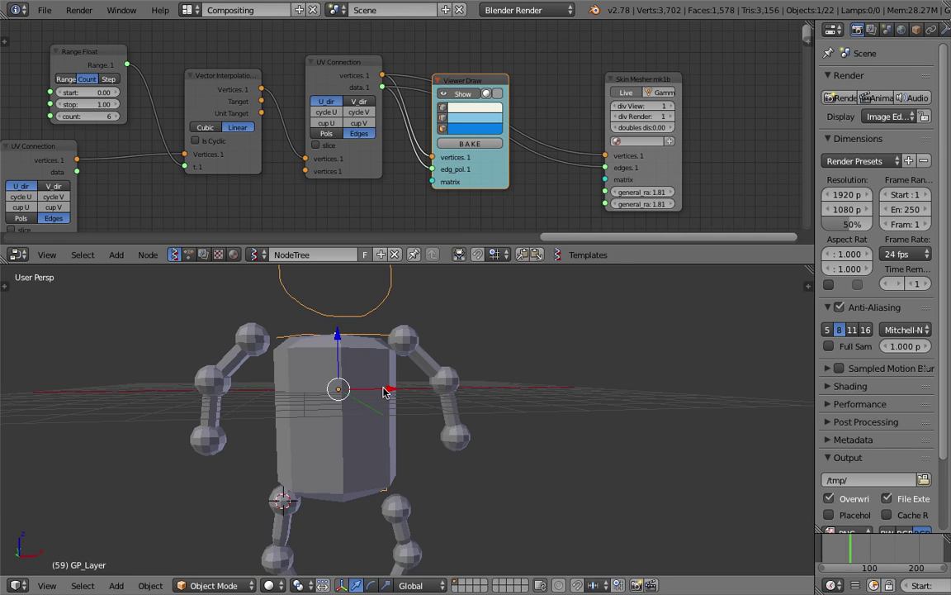
left_click_drag(647, 196, 701, 194)
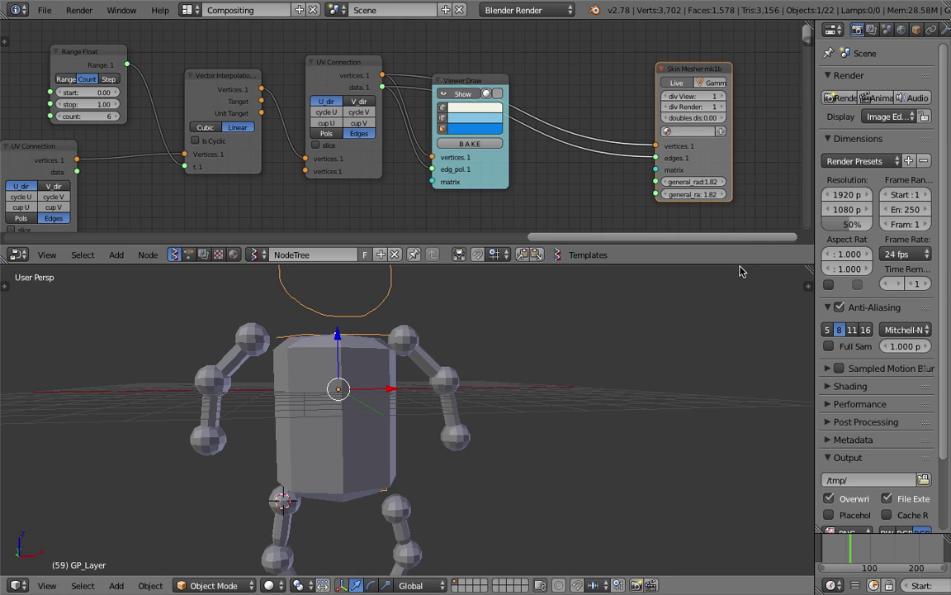
Enlarge the node editor over the 3D viewport and save over the current file.
left_click_drag(739, 265, 710, 310)
middle_click_drag(582, 272, 598, 211)
scroll(400, 375, "down", 3)
middle_click_drag(390, 400, 376, 425)
key("ctrl+s")
left_click(365, 431)
Save the project as the next numbered version after sv_stick_003.blend.
left_click(45, 10)
left_click(63, 141)
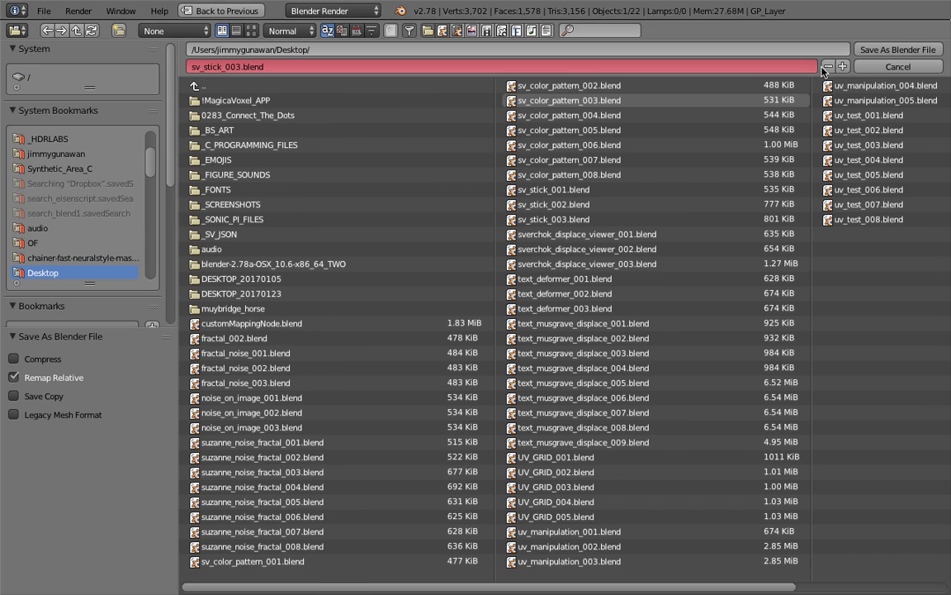
left_click(842, 67)
left_click(898, 50)
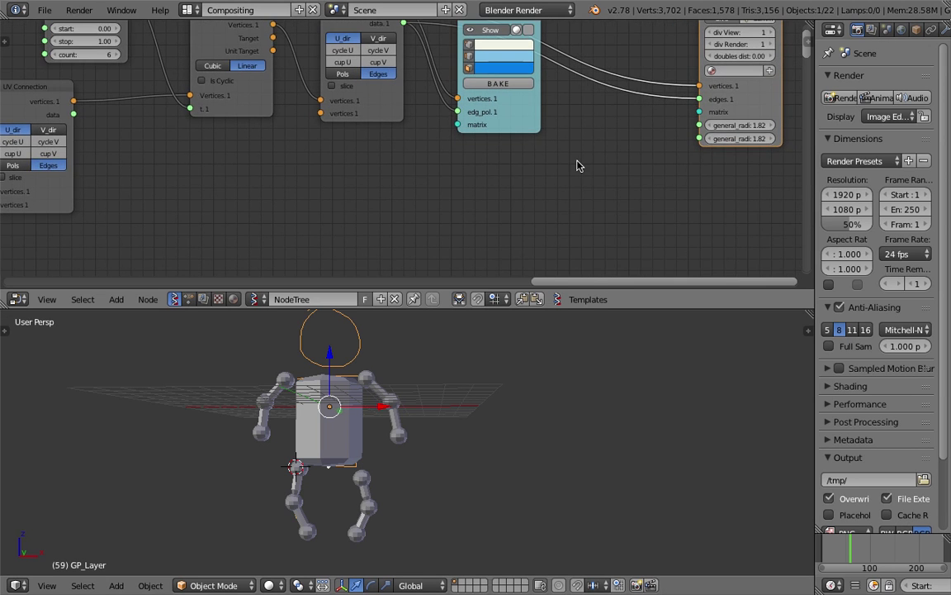
Add a Vector Noise MK2 node in Scalar mode and connect its noise output to Skin Mesher's general_radius_x and general_radius_y.
key("space")
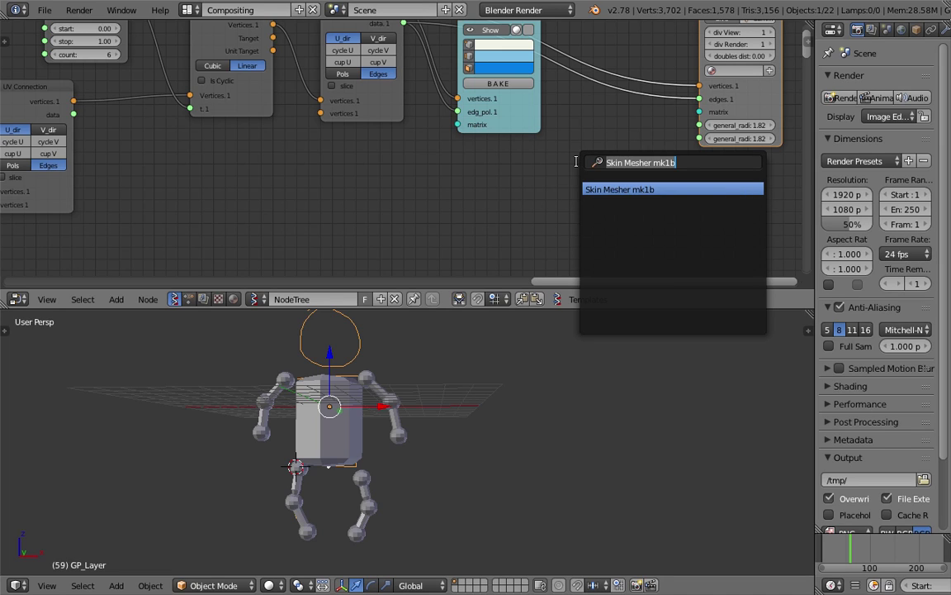
type("noise")
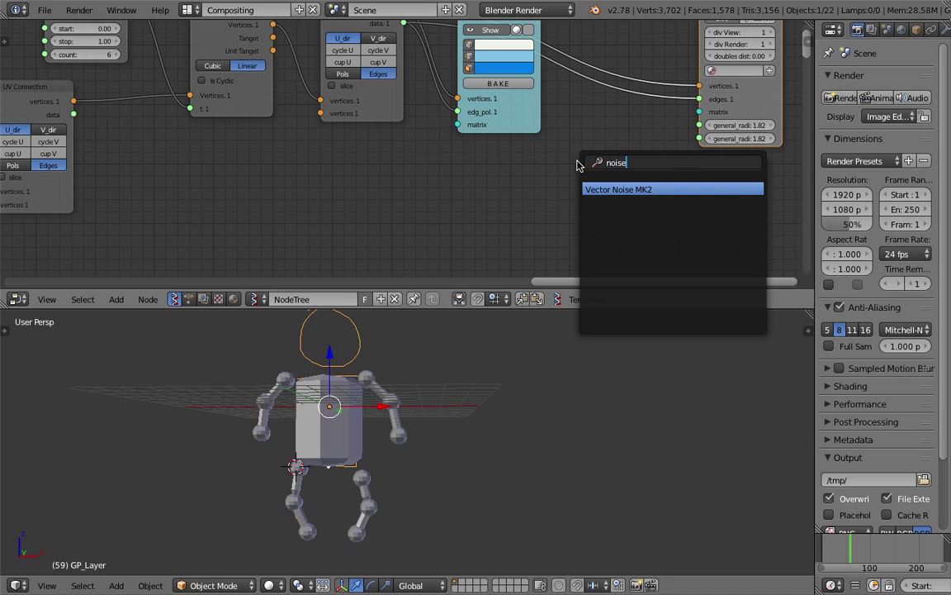
key("Return")
left_click(568, 169)
left_click(583, 195)
left_click_drag(643, 180, 700, 140)
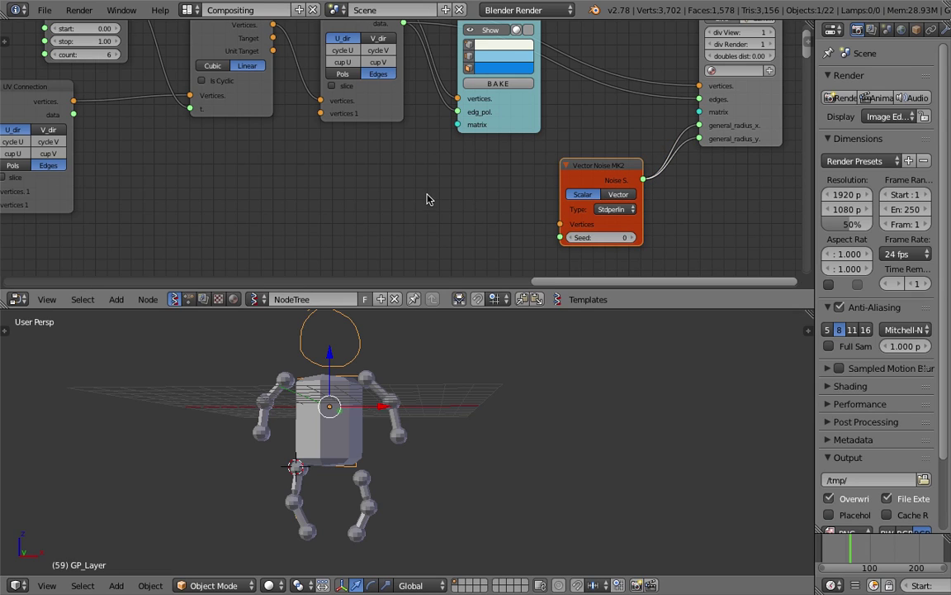
Add a Line node and connect its Vertices output to Vector Noise's Vertices input.
key("space")
type("line")
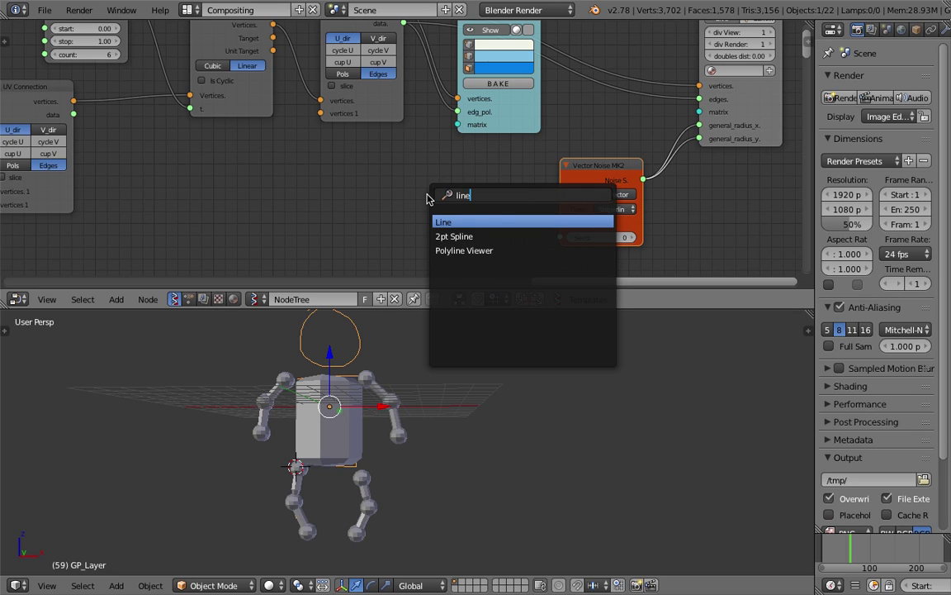
key("Return")
left_click(429, 198)
left_click_drag(512, 212, 558, 228)
Set the Line node's N Verts to 6.
scroll(372, 142, "down", 2)
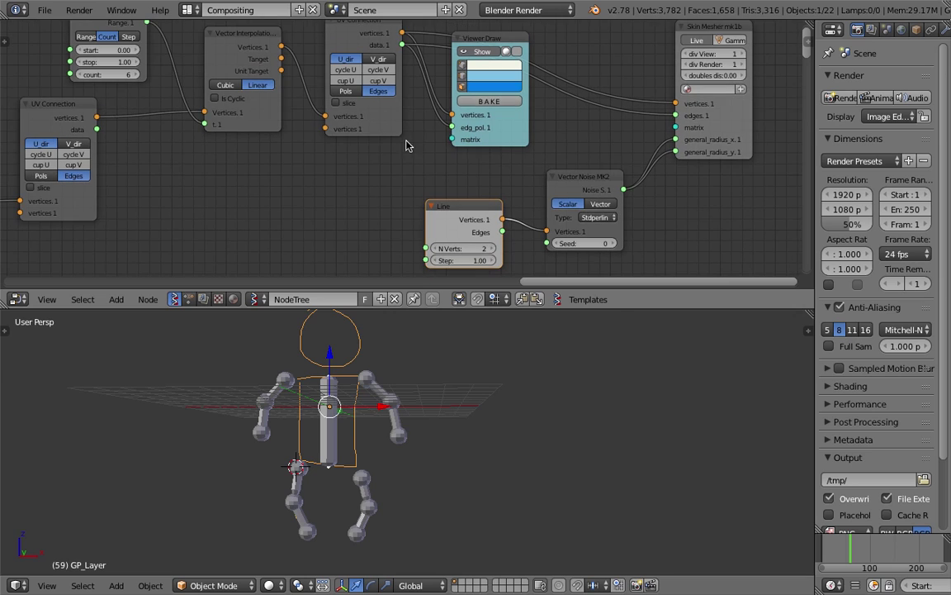
middle_click_drag(391, 102, 410, 115)
middle_click_drag(457, 221, 430, 189)
left_click(448, 226)
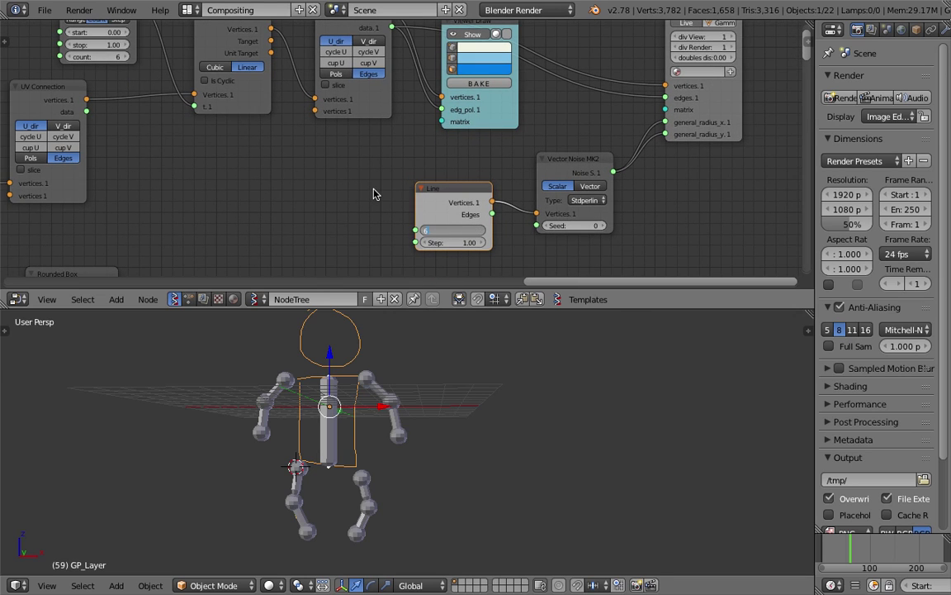
key("Return")
Set the Vector Noise seed to 63 and save the file.
middle_click_drag(375, 400, 405, 406)
left_click_drag(572, 227, 594, 227)
middle_click_drag(377, 422, 364, 418)
key("ctrl+s")
left_click(364, 418)
Make room before Skin Mesher and insert a math function node after Vector Noise.
middle_click_drag(592, 186, 487, 187)
left_click_drag(601, 100, 700, 87)
key("shift+a")
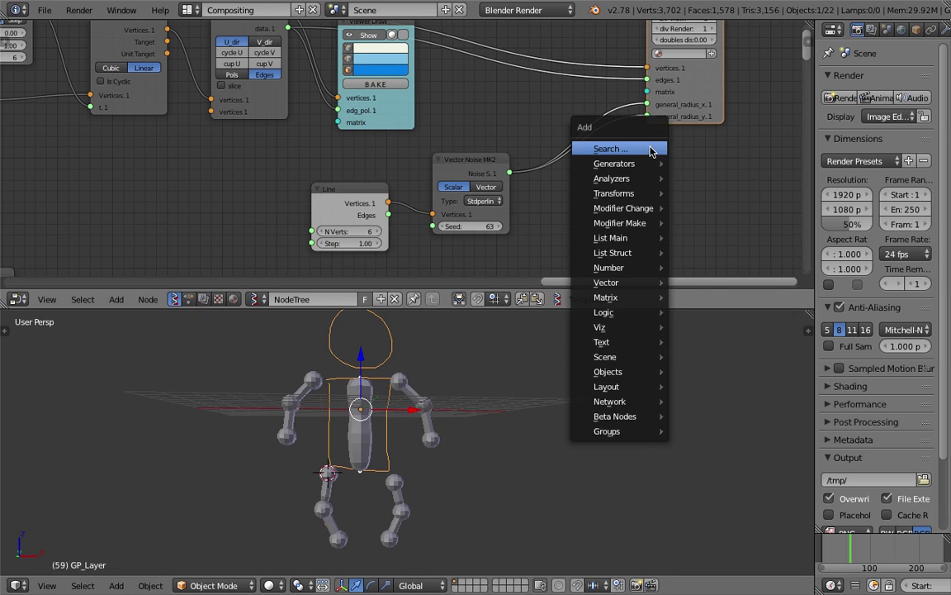
left_click(648, 146)
type("math")
key("Down")
key("Return")
left_click(535, 152)
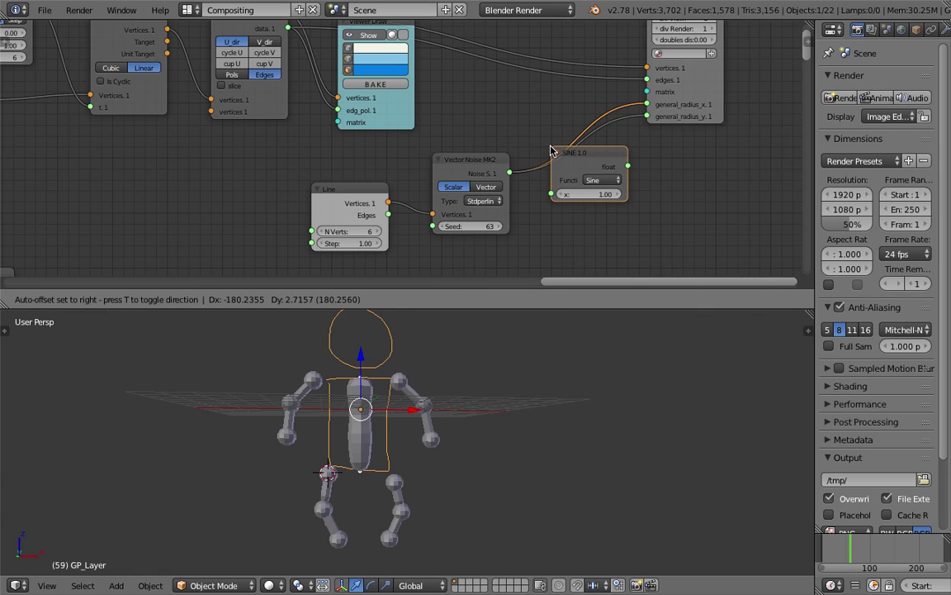
Connect the math node's float output to Skin Mesher's radius inputs and set its function to multiplication (*).
left_click_drag(630, 166, 674, 105)
left_click(615, 180)
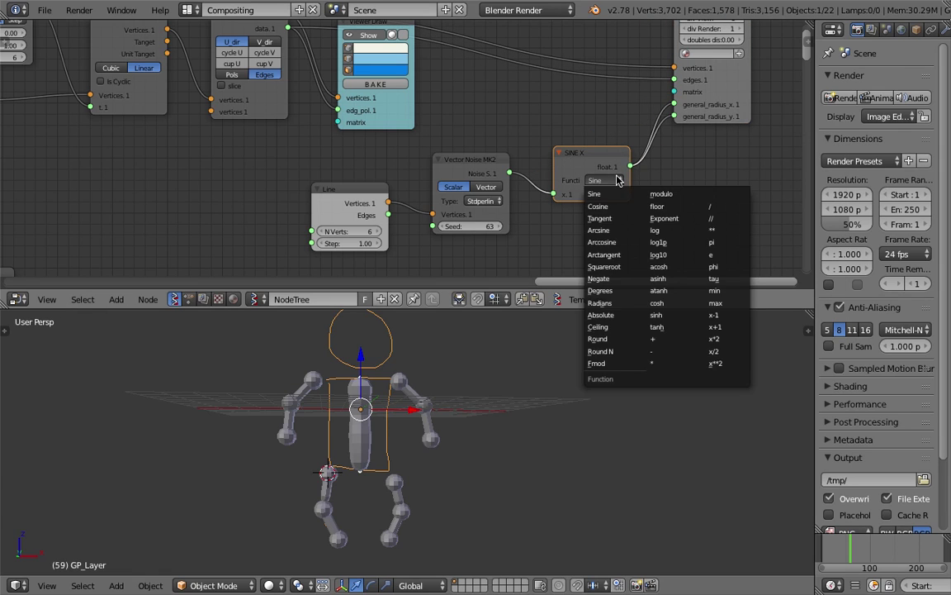
left_click(663, 364)
Adjust the multiplication node's y factor to 2.83 to widen the torso mesh.
left_click_drag(603, 205, 645, 206)
middle_click_drag(411, 496, 462, 388)
left_click_drag(605, 206, 637, 206)
middle_click_drag(546, 351, 504, 384)
left_click_drag(607, 206, 582, 206)
Add an Int node in the empty space before the Line node.
middle_click_drag(422, 226, 434, 246)
scroll(216, 190, "down", 2)
middle_click_drag(215, 187, 296, 184)
key("shift+a")
left_click(281, 208)
type("int")
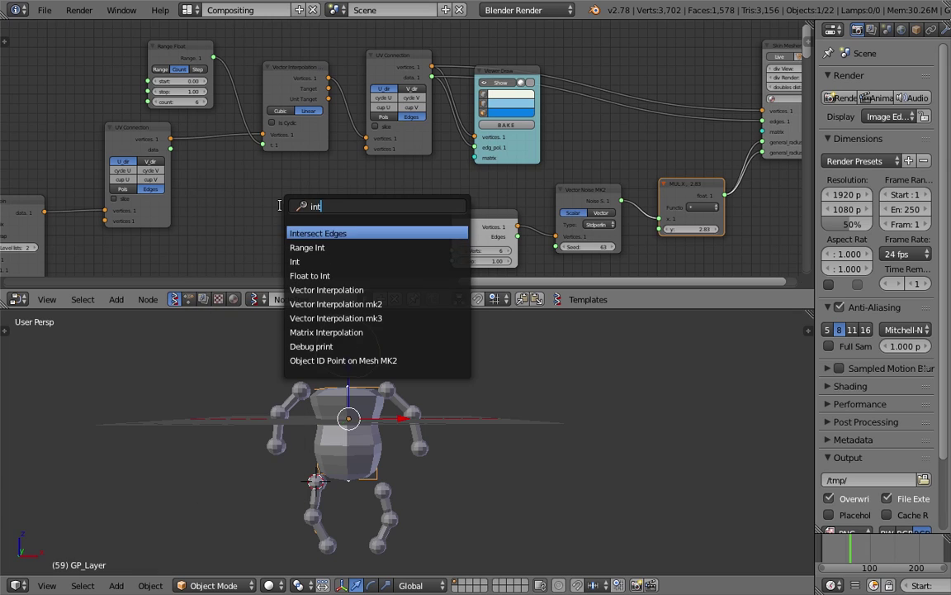
key("Return")
left_click(357, 220)
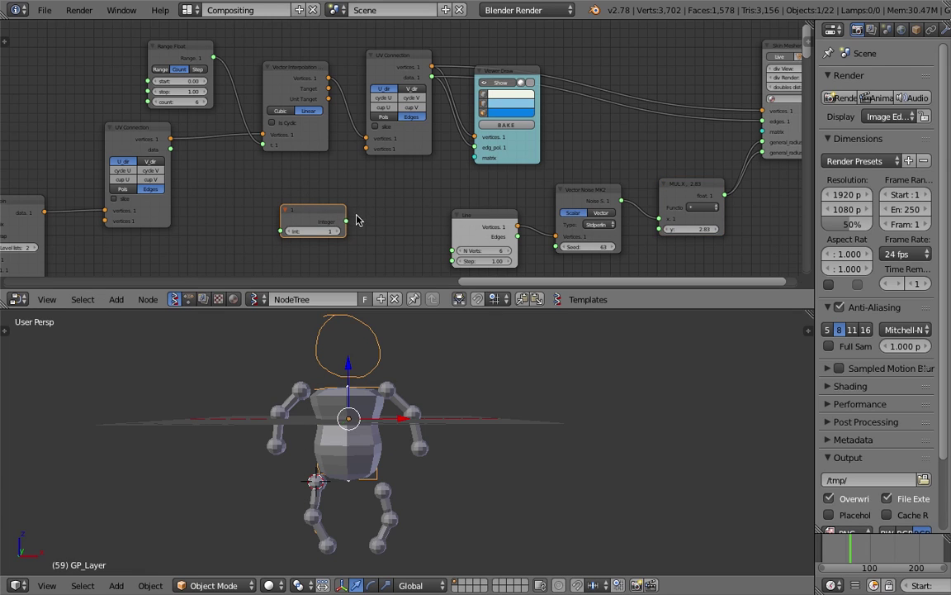
Feed the Int node's output into Line's N Verts and Range Float's count, and set the integer to 6.
left_click_drag(346, 221, 453, 250)
left_click(328, 232)
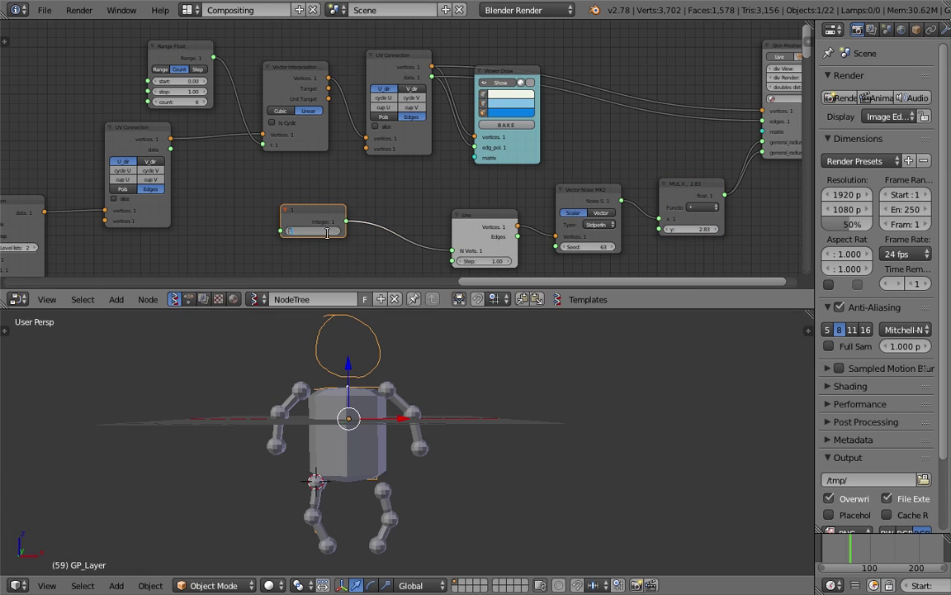
type("6")
key("Return")
left_click_drag(347, 223, 148, 102)
Lower the Int node's value to 4 and save the file.
left_click(291, 232)
left_click(290, 232)
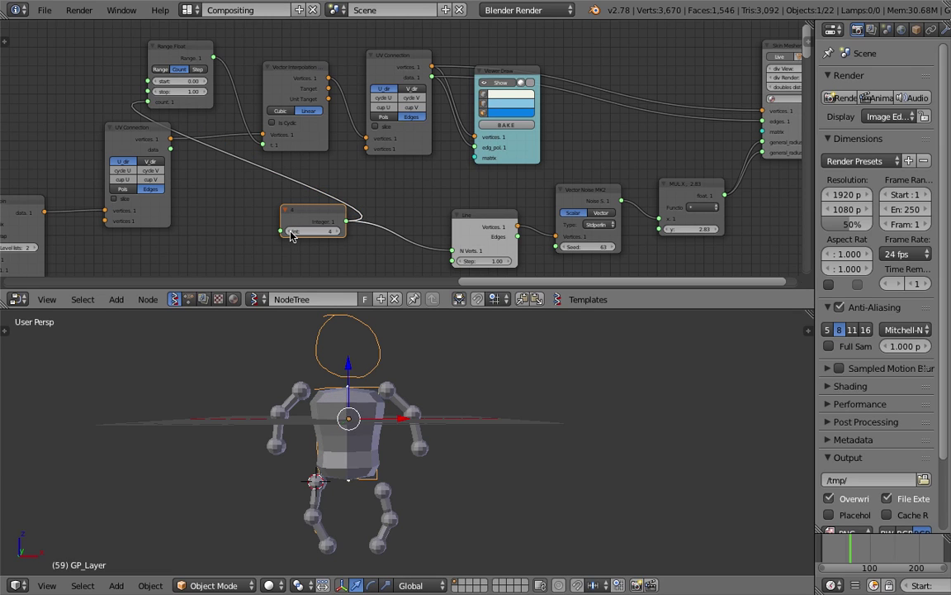
scroll(418, 454, "up", 5)
scroll(408, 436, "down", 5)
key("ctrl+s")
left_click(374, 416)
Change the Vector Noise node's seed to 420 to give the torso a different shape.
middle_click_drag(514, 223, 406, 182)
scroll(495, 206, "up", 4)
left_click_drag(500, 226, 796, 225)
mouse_move(388, 400)
middle_mouse_down()
mouse_move(408, 395)
mouse_move(395, 389)
middle_mouse_up()
scroll(404, 397, "down", 1)
Save the file over the existing one and set the multiplication node's y factor to 2.77.
left_click(44, 10)
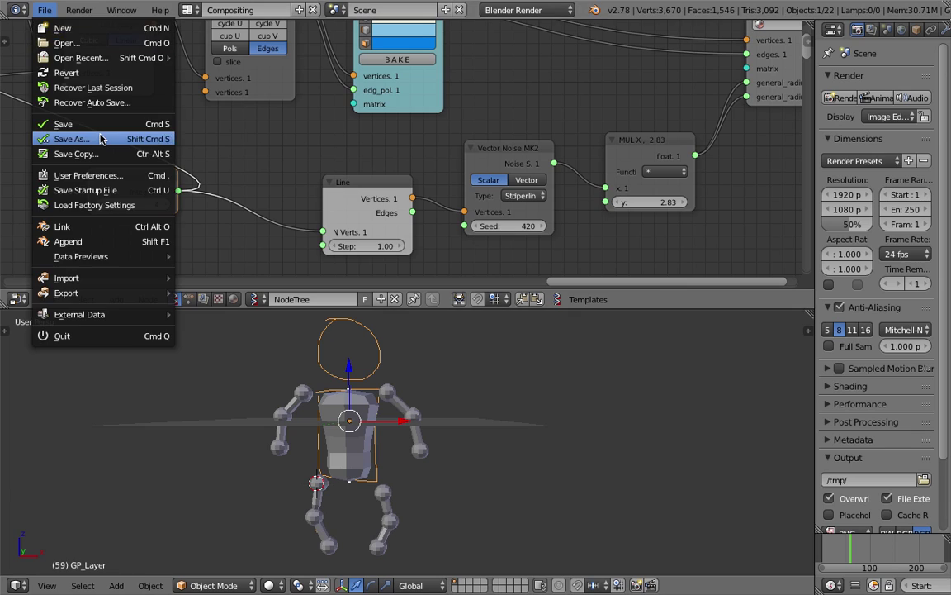
left_click(62, 136)
left_click(843, 67)
key("Return")
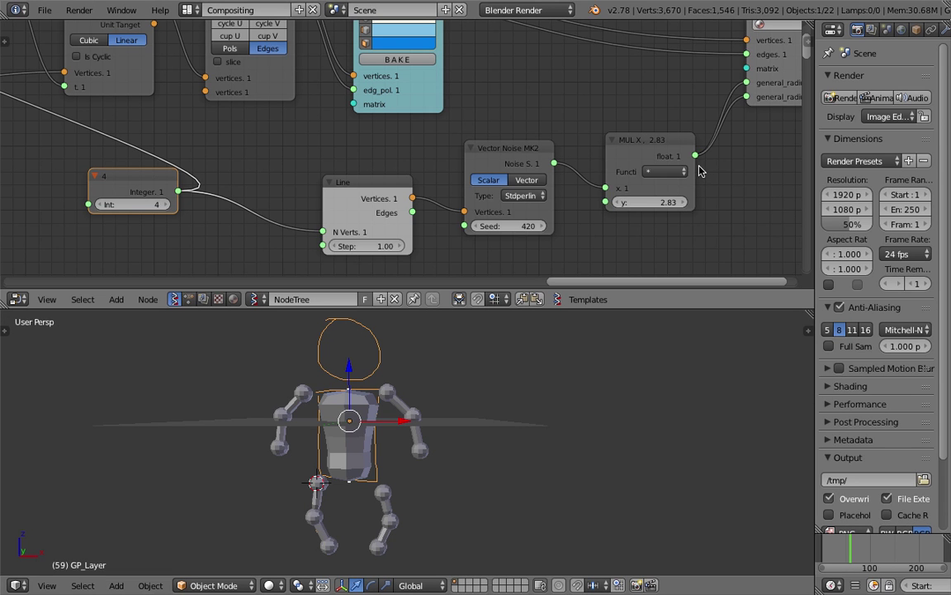
scroll(604, 142, "down", 1)
left_click_drag(670, 176, 692, 177)
middle_click_drag(387, 468, 400, 432)
right_click(398, 423)
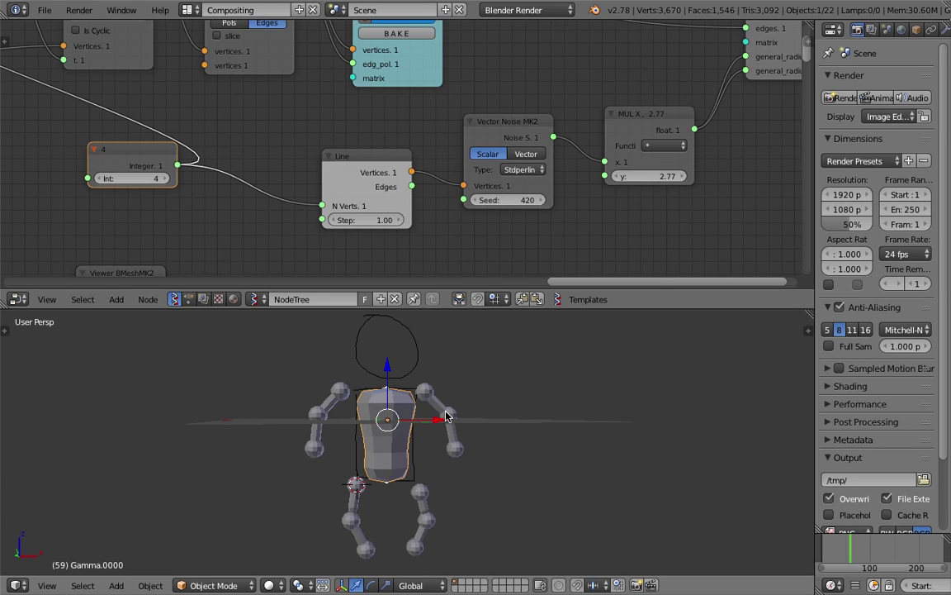
key("s")
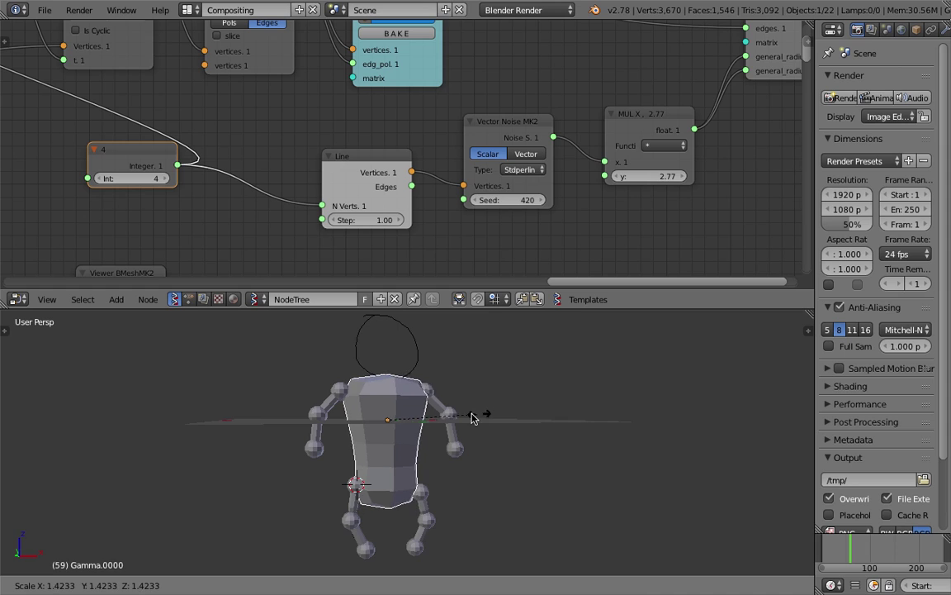
right_click(485, 422)
middle_click_drag(487, 423, 384, 422)
key("s")
right_click(471, 423)
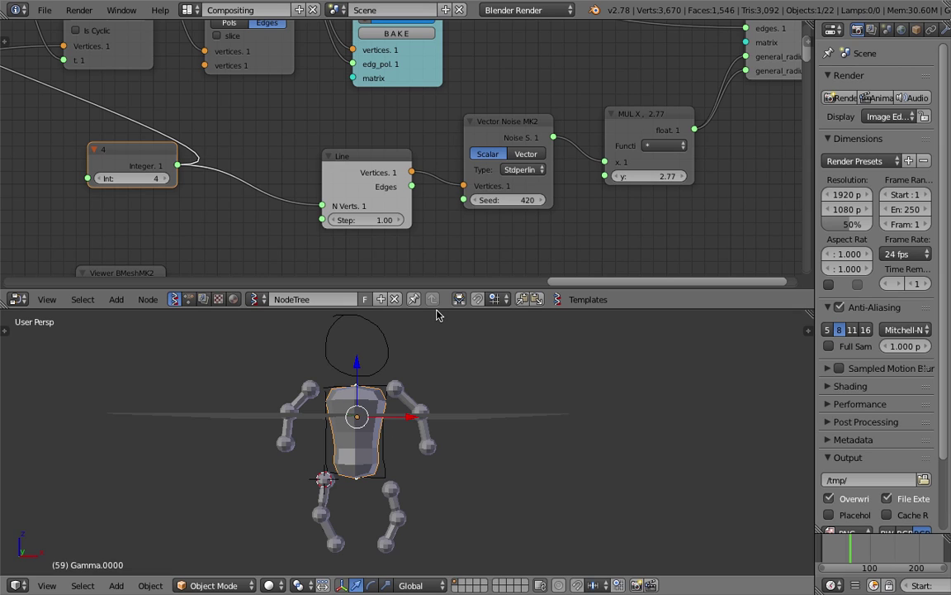
Enlarge the 3D view area and show the robot from the front with free space beside it.
left_click_drag(435, 307, 446, 229)
middle_click_drag(448, 246, 505, 323)
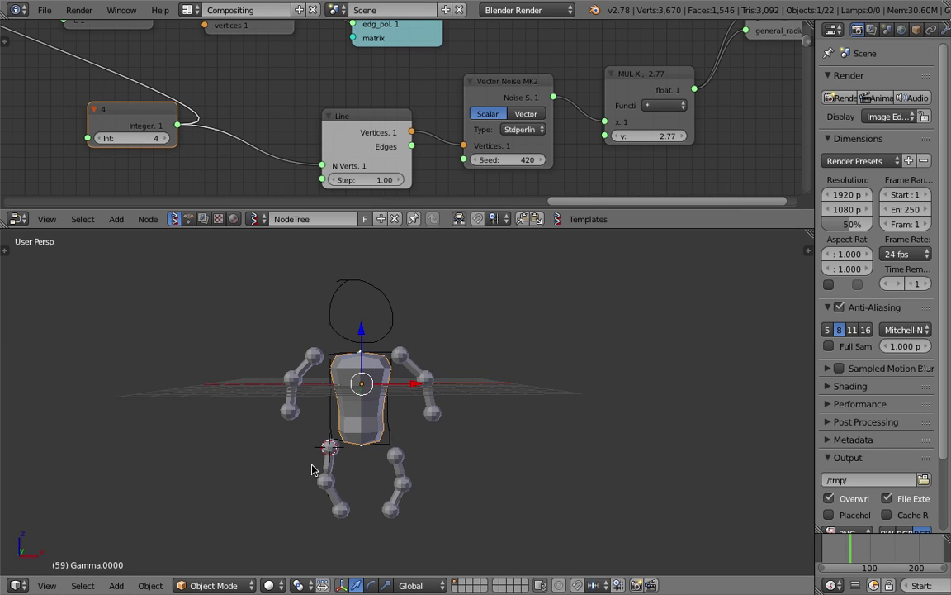
left_click(47, 585)
left_click(89, 456)
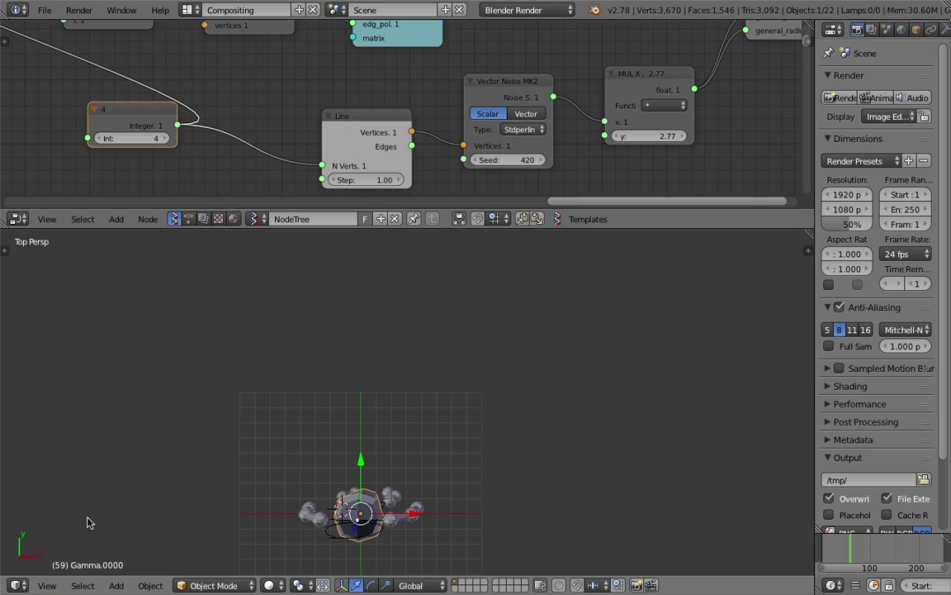
left_click(47, 585)
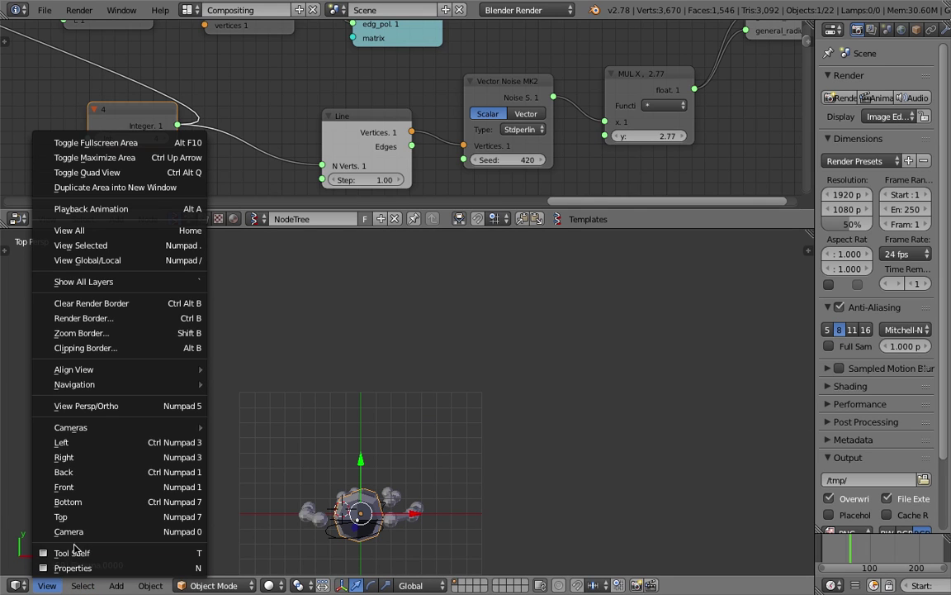
left_click(80, 489)
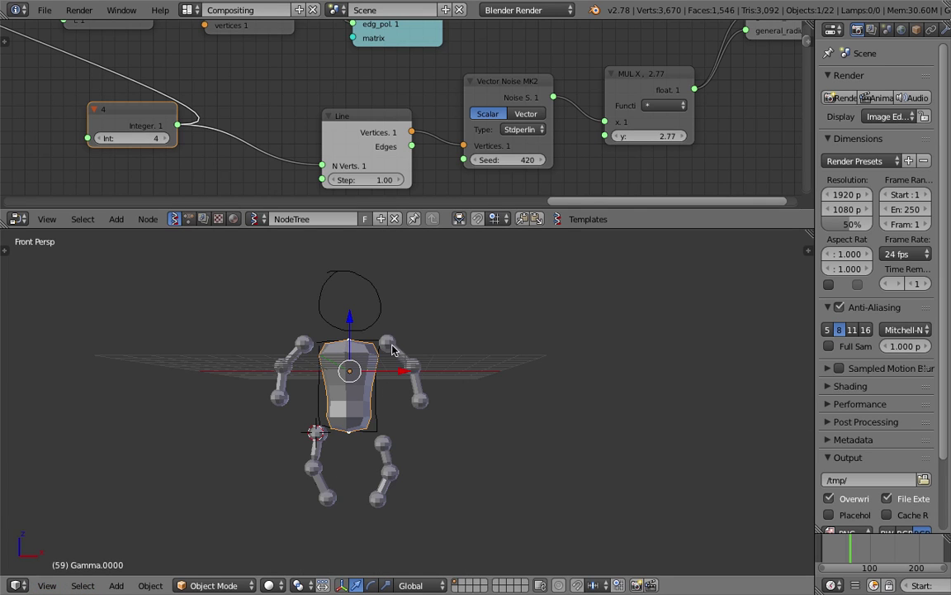
scroll(446, 339, "up", 1)
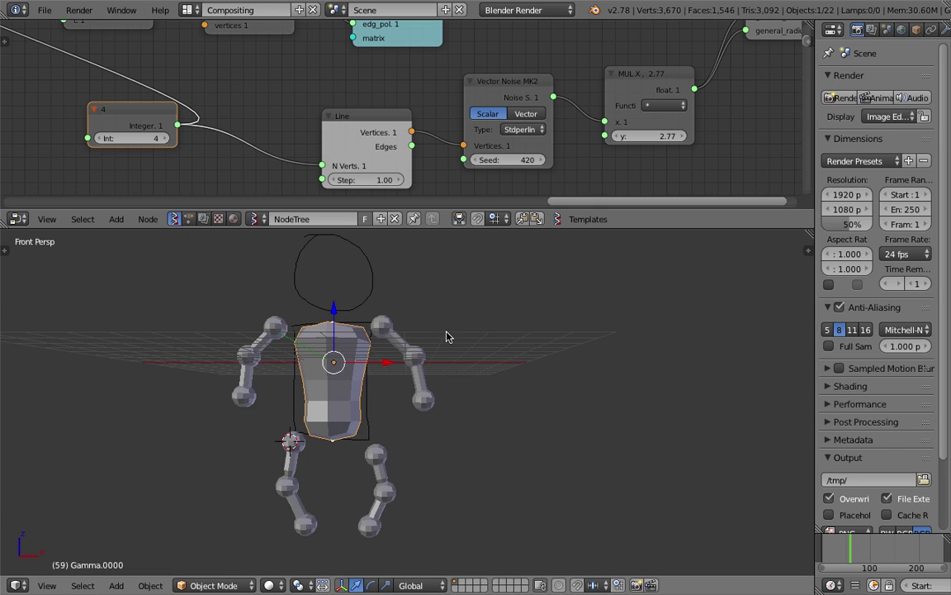
scroll(471, 336, "down", 2)
scroll(463, 337, "up", 1)
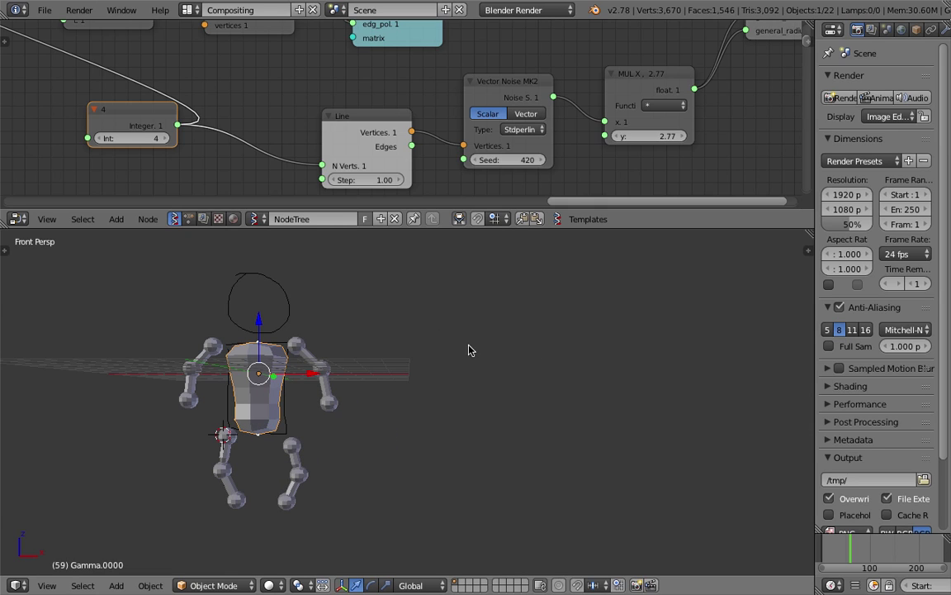
Sketch a robot's tapered torso, waist and pelvis with the grease pencil beside the figure.
left_click_drag(460, 305, 479, 349)
left_click_drag(526, 306, 499, 284)
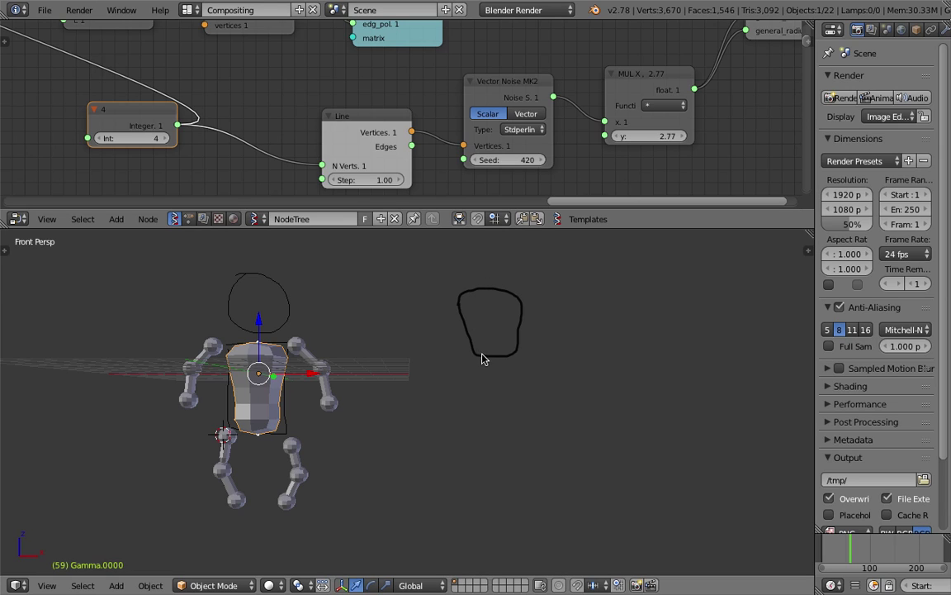
left_click_drag(512, 359, 486, 345)
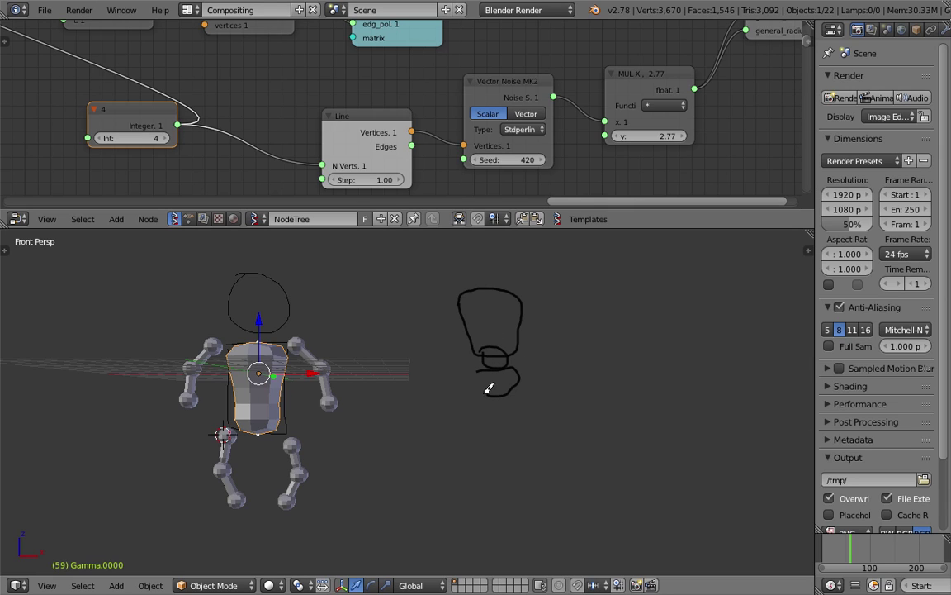
Add round shoulder joints and both arms to the grease pencil robot sketch.
left_click_drag(568, 354, 545, 362)
left_click_drag(467, 306, 452, 297)
left_click_drag(523, 302, 521, 299)
mouse_move(454, 308)
left_mouse_down()
mouse_move(448, 378)
mouse_move(438, 340)
left_mouse_up()
mouse_move(552, 321)
left_mouse_down()
mouse_move(584, 355)
mouse_move(565, 333)
left_mouse_up()
left_click_drag(450, 376, 440, 395)
Draw the upper legs, lower legs and feet of the robot sketch.
mouse_move(513, 379)
left_mouse_down()
mouse_move(524, 442)
mouse_move(493, 495)
left_mouse_up()
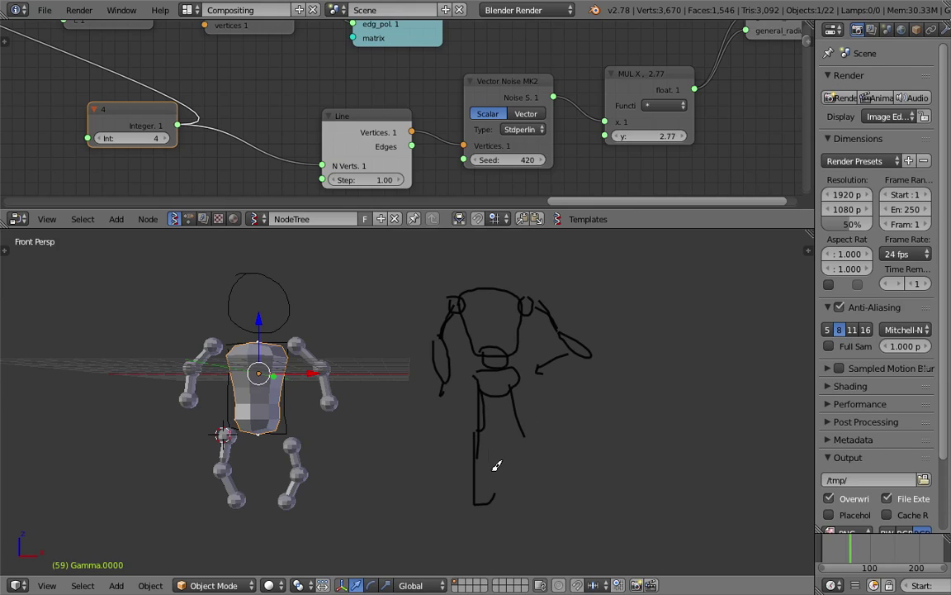
mouse_move(519, 431)
left_mouse_down()
mouse_move(520, 468)
mouse_move(534, 446)
left_mouse_up()
left_click_drag(520, 390, 524, 433)
mouse_move(474, 502)
left_mouse_down()
mouse_move(465, 514)
mouse_move(484, 508)
left_mouse_up()
mouse_move(540, 500)
left_mouse_down()
mouse_move(548, 522)
mouse_move(517, 503)
left_mouse_up()
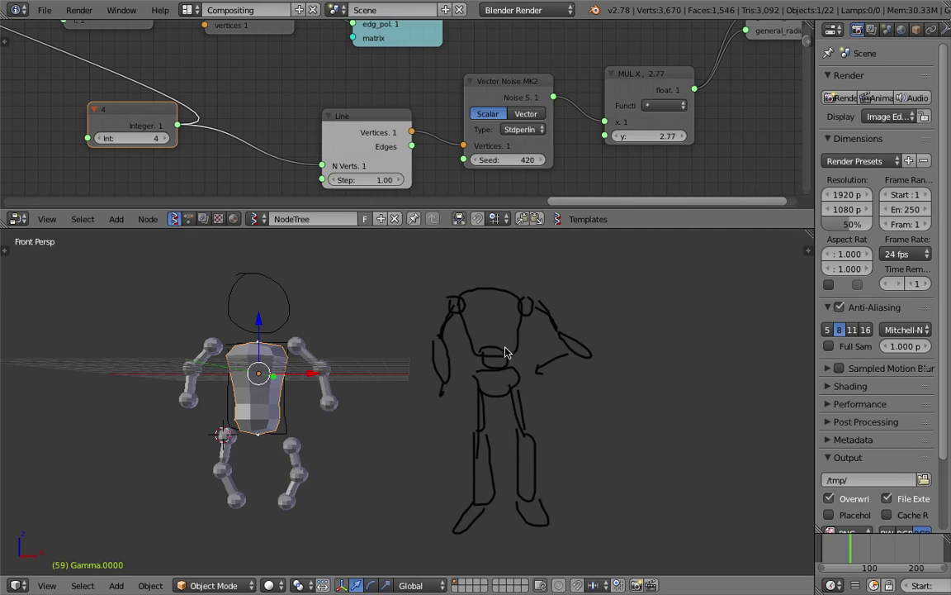
Draw a head with a face on the robot sketch and a tall curly brace beside the whole figure.
middle_click_drag(507, 352, 494, 313)
mouse_move(485, 285)
left_mouse_down()
mouse_move(486, 240)
mouse_move(512, 276)
mouse_move(483, 286)
left_mouse_up()
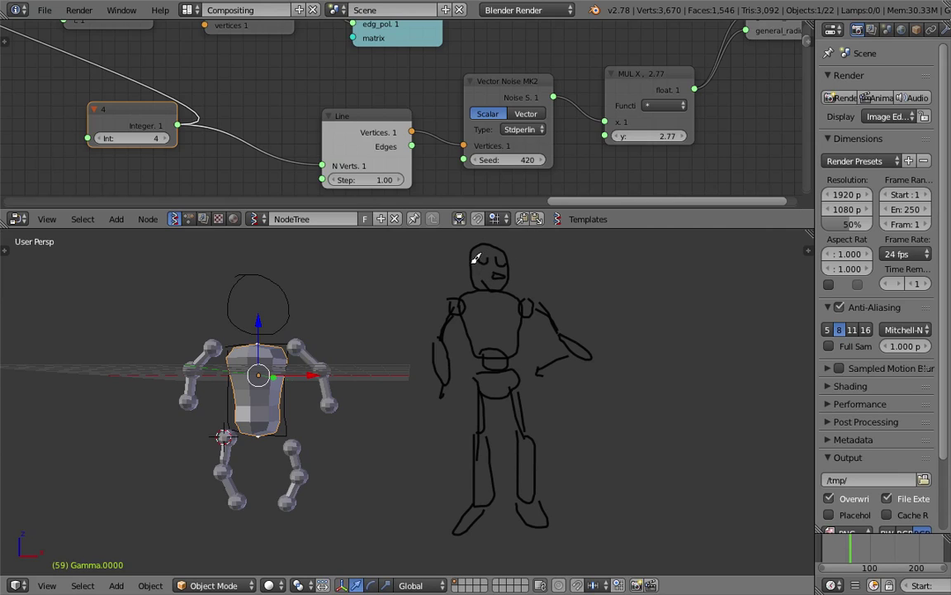
mouse_move(603, 246)
left_mouse_down()
mouse_move(620, 305)
mouse_move(618, 500)
left_mouse_up()
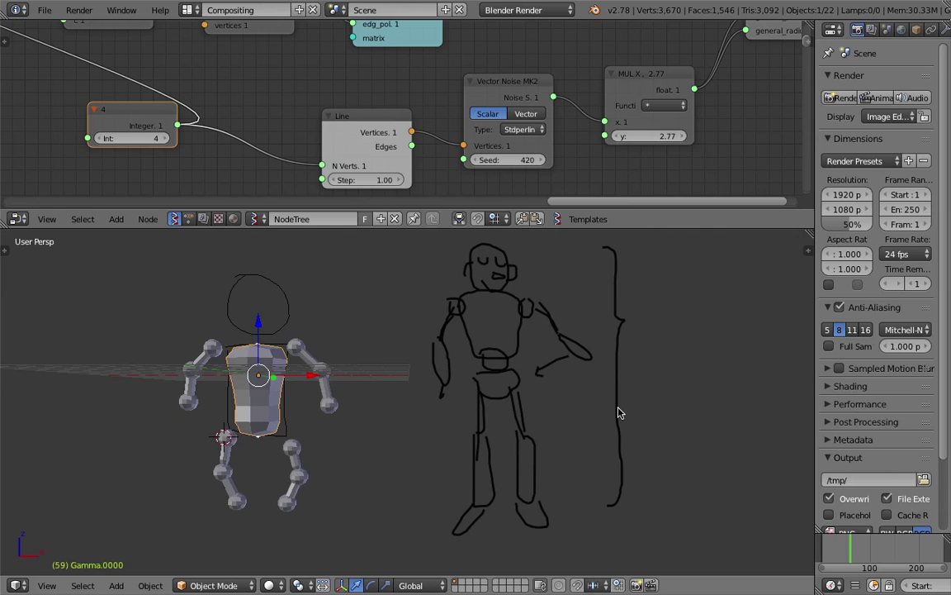
Save the file with the grease pencil robot sketch in the scene.
middle_click_drag(531, 383, 540, 389)
key("ctrl+s")
left_click(539, 389)
scroll(330, 347, "up", 1)
middle_click_drag(323, 334, 316, 355)
mouse_move(289, 386)
middle_mouse_down()
mouse_move(319, 348)
mouse_move(352, 361)
mouse_move(330, 382)
mouse_move(350, 318)
mouse_move(320, 353)
mouse_move(352, 361)
middle_mouse_up()
key("ctrl+s")
left_click(321, 353)
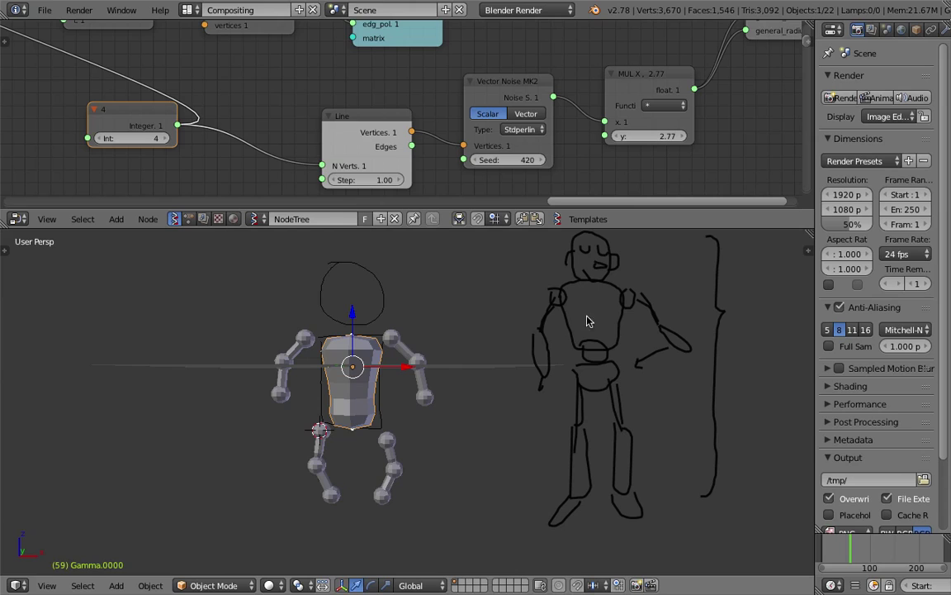
Delete the scene's grease pencil layer that holds the robot sketch.
key("n")
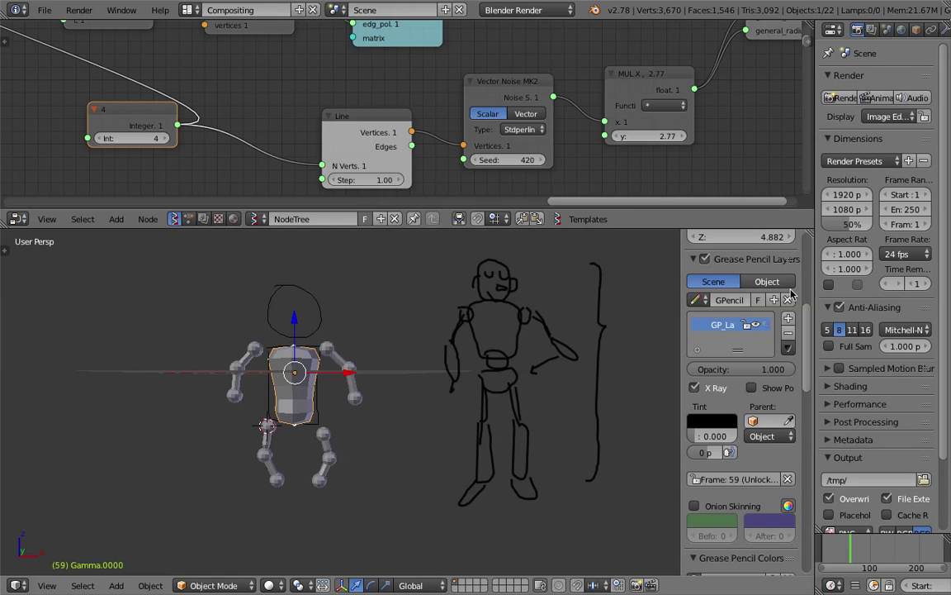
left_click(788, 335)
mouse_move(413, 387)
middle_mouse_down()
mouse_move(364, 344)
mouse_move(384, 330)
middle_mouse_up()
Save the file again over the existing one using Save As.
left_click(44, 10)
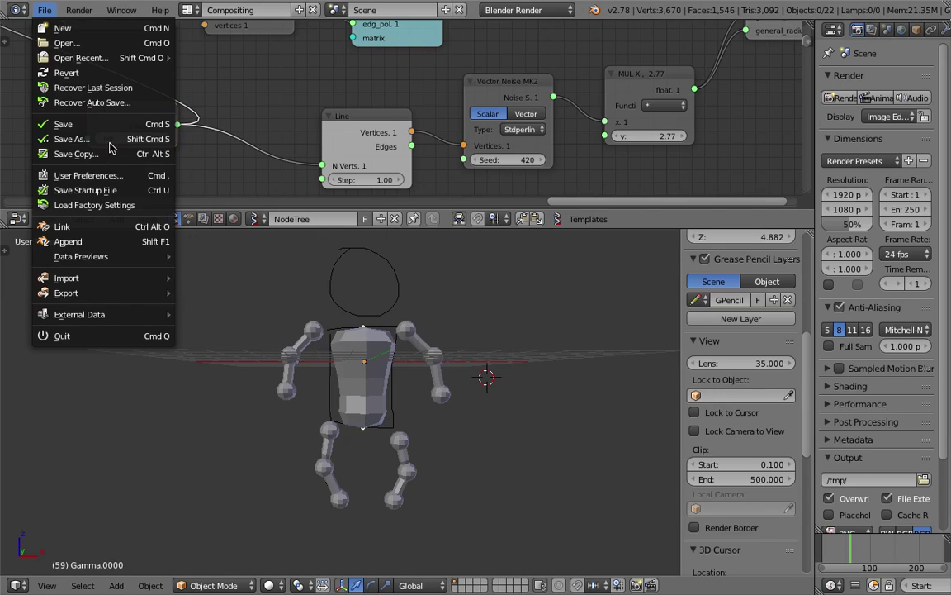
left_click(149, 137)
left_click(842, 67)
left_click(871, 52)
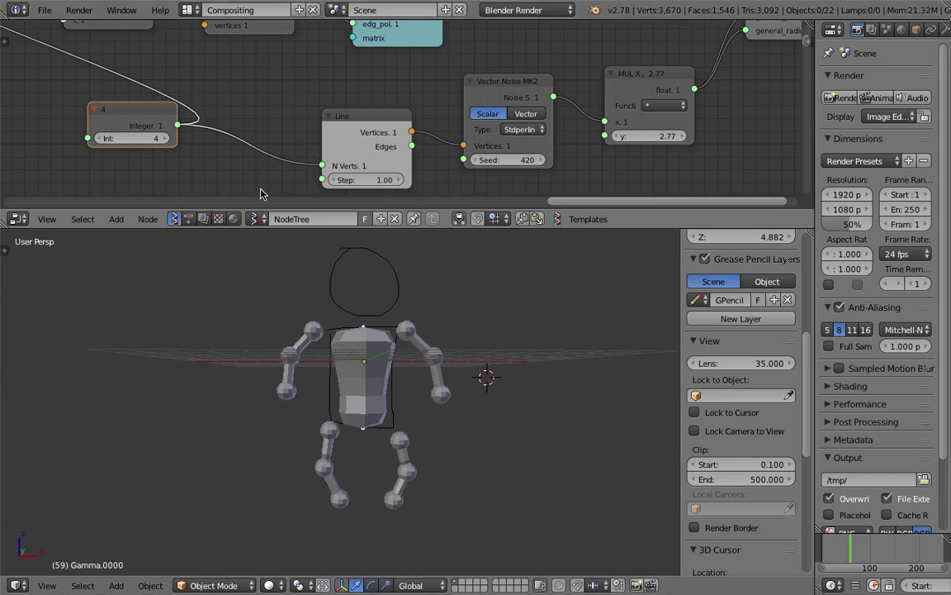
Enlarge the node editor area to show more of the node tree and save the file.
key("Home")
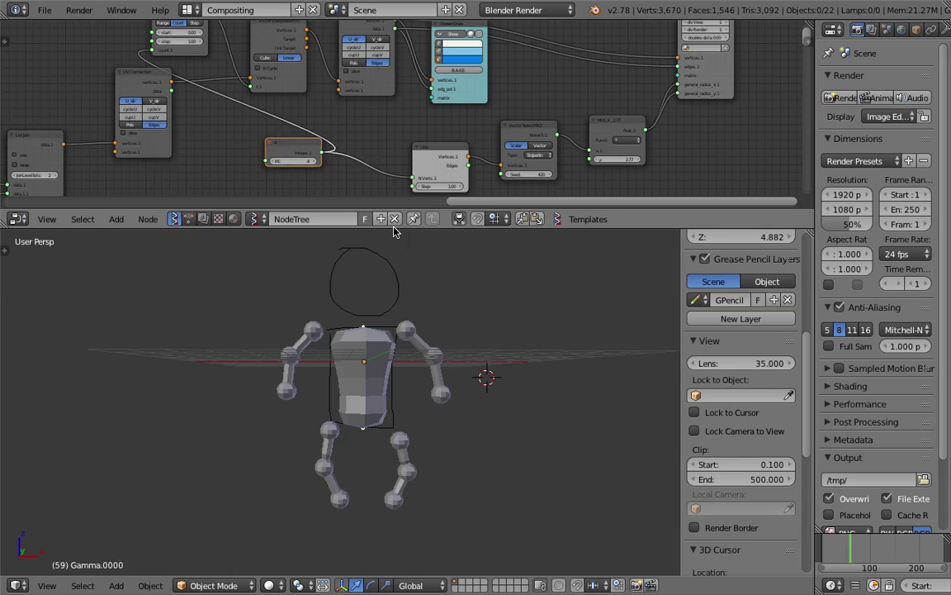
left_click_drag(396, 229, 420, 363)
scroll(335, 172, "down", 2)
middle_click_drag(143, 155, 335, 179)
key("ctrl+s")
left_click(335, 177)
Reposition the upper frame of List Item nodes so it stands clear of the lower frame.
middle_click_drag(228, 173, 235, 172)
left_click_drag(304, 144, 325, 129)
scroll(301, 198, "down", 5)
middle_click_drag(299, 200, 361, 178)
left_click(269, 130)
mouse_move(268, 130)
left_mouse_down()
mouse_move(269, 118)
mouse_move(282, 123)
left_mouse_up()
scroll(261, 167, "up", 2)
middle_click_drag(250, 218, 310, 187)
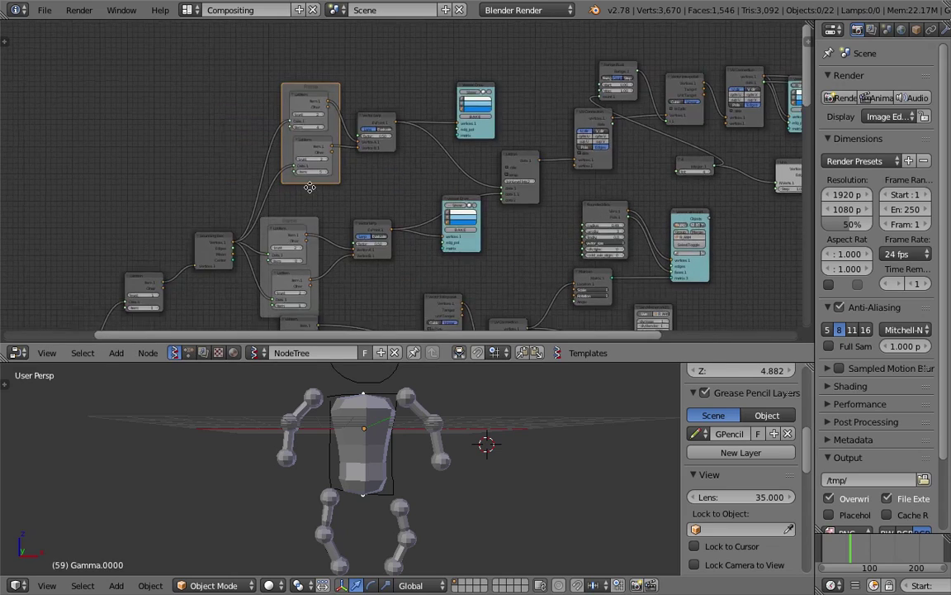
Rename the node tree to SimpleRobot.
scroll(334, 206, "down", 2)
scroll(328, 195, "down", 3)
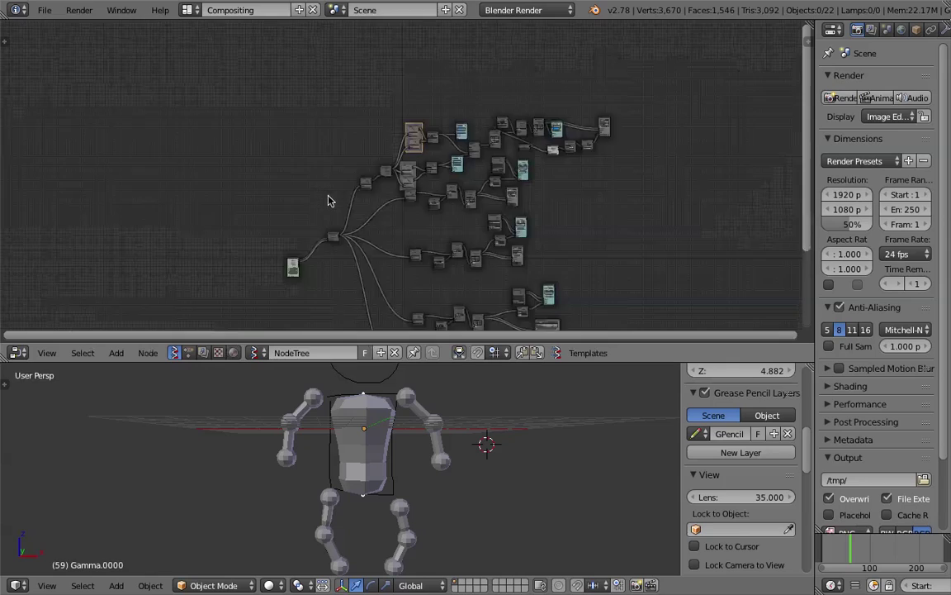
scroll(329, 201, "down", 1)
scroll(324, 208, "up", 2)
scroll(318, 207, "up", 3)
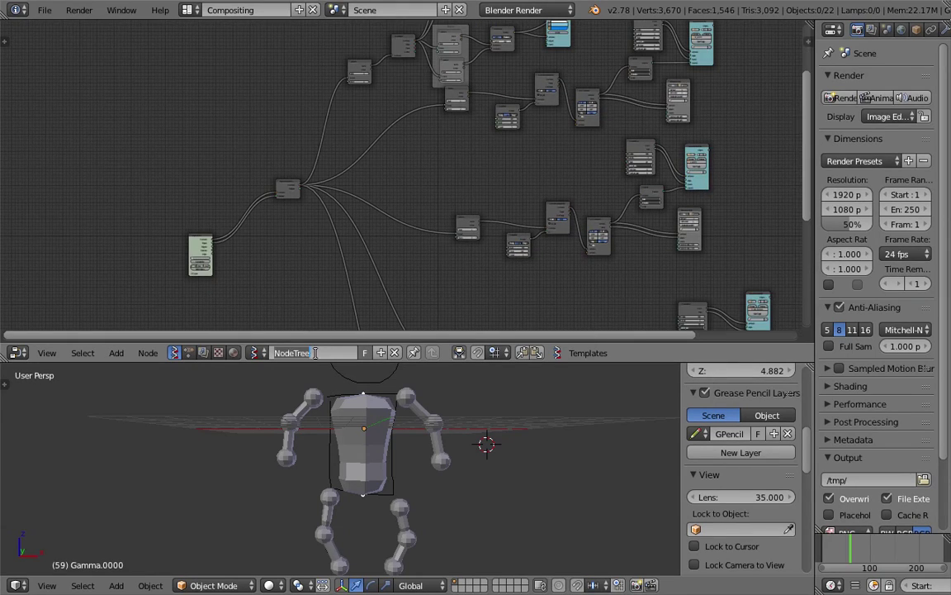
type("S")
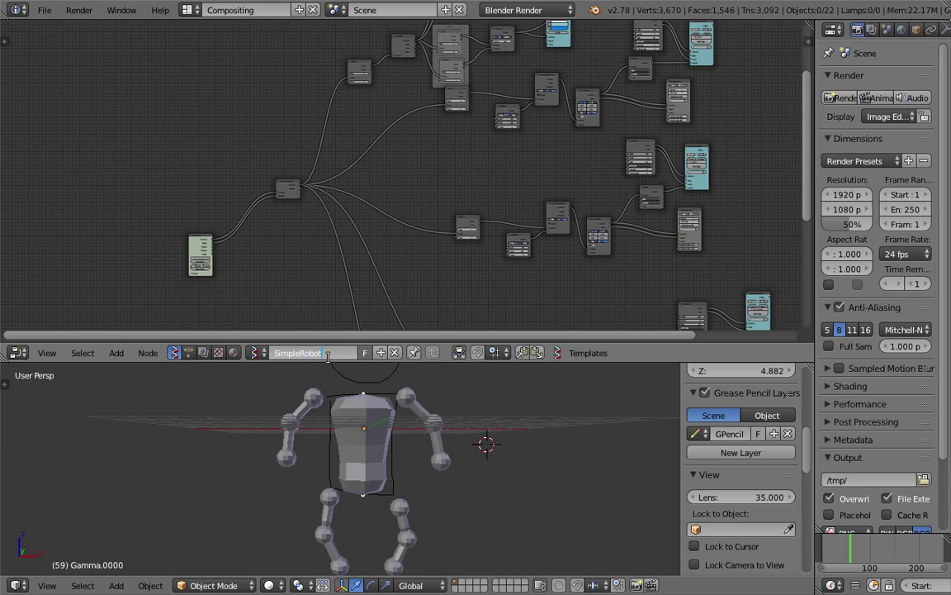
type("impleRobot")
key("Return")
Move the green input node and the Separate Loose Parts node back to make room before the branches.
left_click_drag(197, 240, 173, 123)
scroll(192, 133, "up", 4)
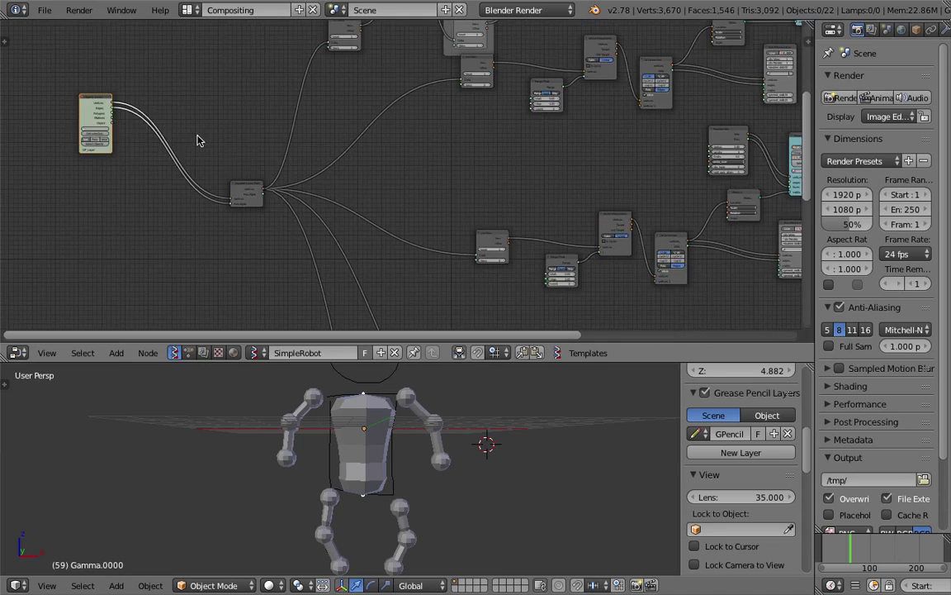
middle_click_drag(198, 137, 236, 174)
left_click_drag(278, 225, 207, 153)
Duplicate the torso branch's first List Item node and connect Separate Loose Parts' vertices output to the copy's data input.
middle_click_drag(384, 52, 360, 96)
scroll(363, 95, "up", 3)
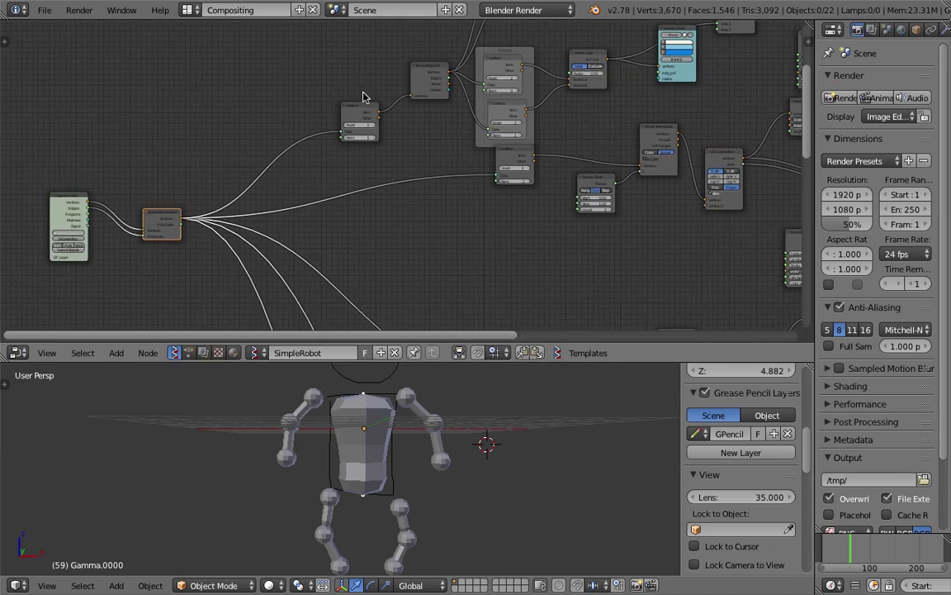
left_click(360, 105)
key("shift+d")
left_click(223, 91)
scroll(150, 149, "up", 4)
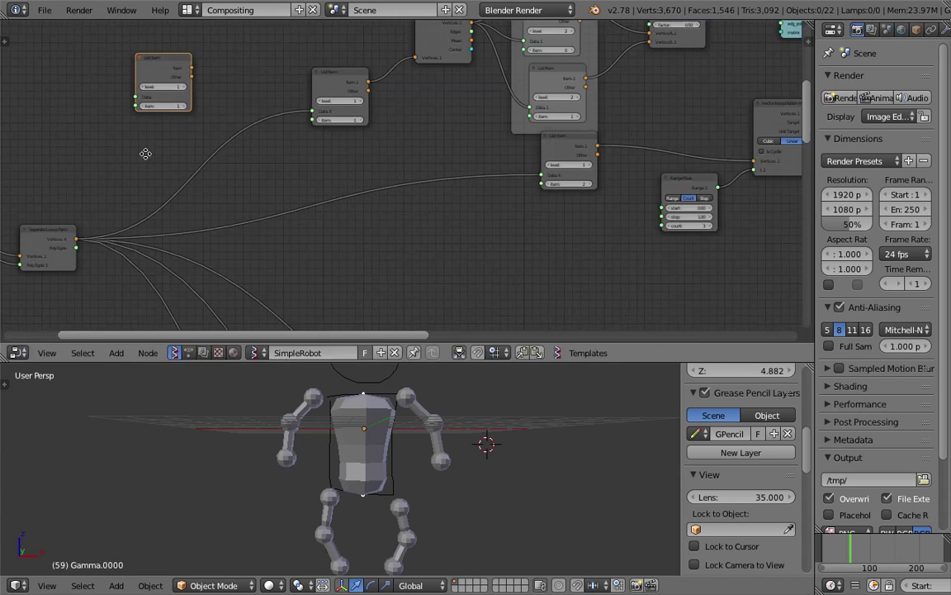
middle_click_drag(146, 153, 198, 154)
left_click_drag(128, 240, 190, 107)
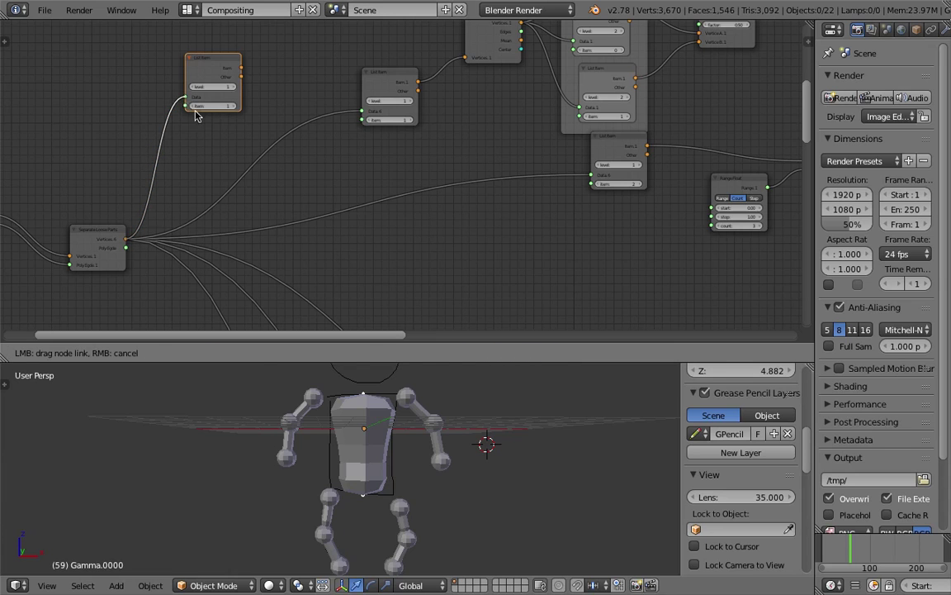
Move the new List Item node above all the other branches and set its item index to 0.
middle_click_drag(304, 77, 315, 292)
scroll(337, 159, "down", 7)
key("g")
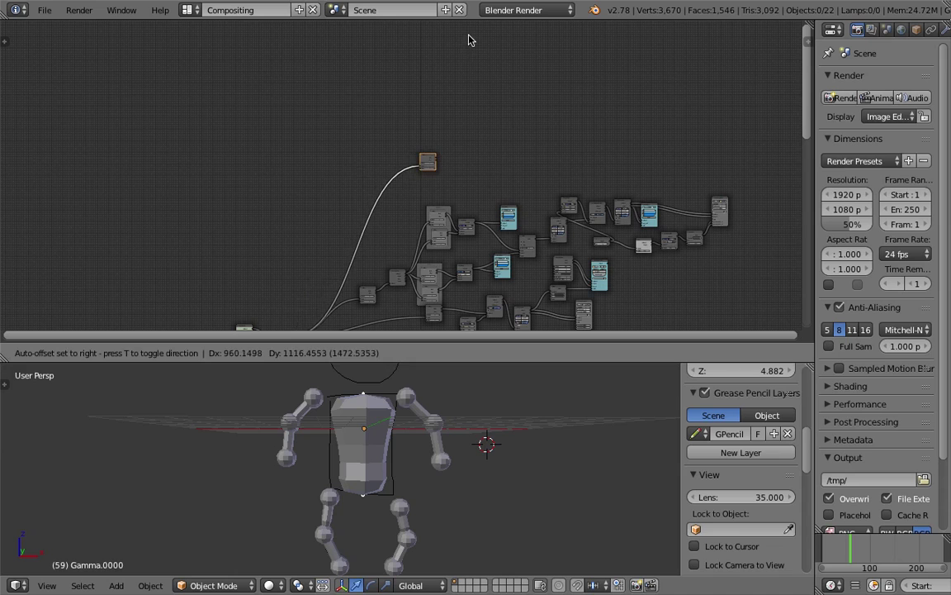
left_click(469, 70)
scroll(505, 156, "up", 4)
scroll(506, 156, "up", 6)
middle_click_drag(506, 156, 354, 176)
scroll(354, 177, "up", 5)
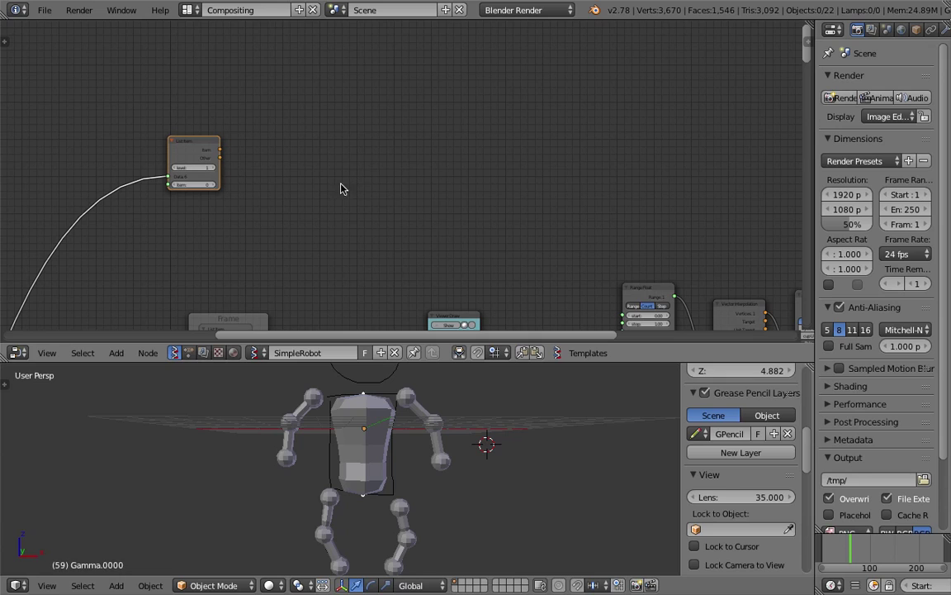
scroll(455, 438, "up", 3)
scroll(425, 409, "down", 3)
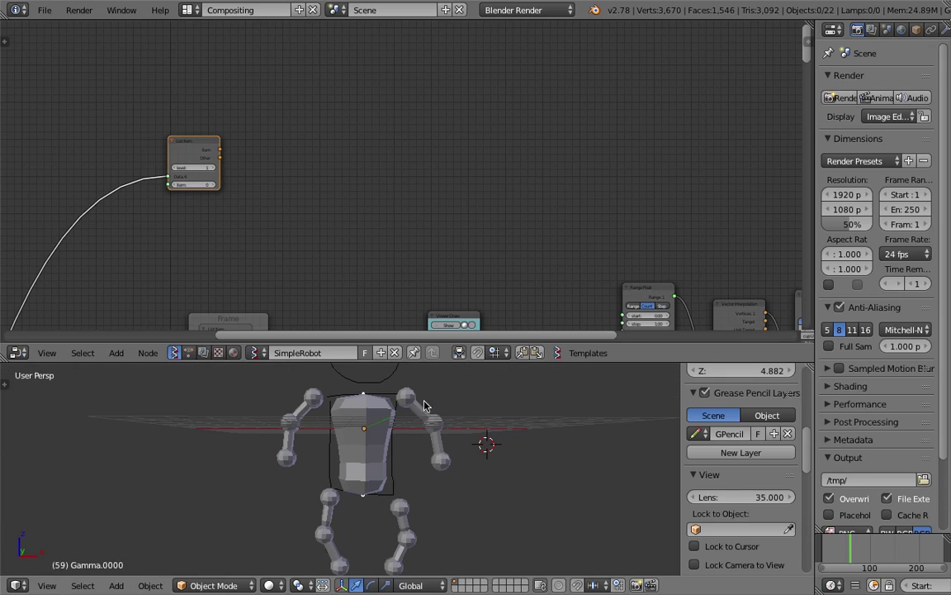
Add a Bounding box node beside the new List Item node.
middle_click_drag(320, 466, 359, 427)
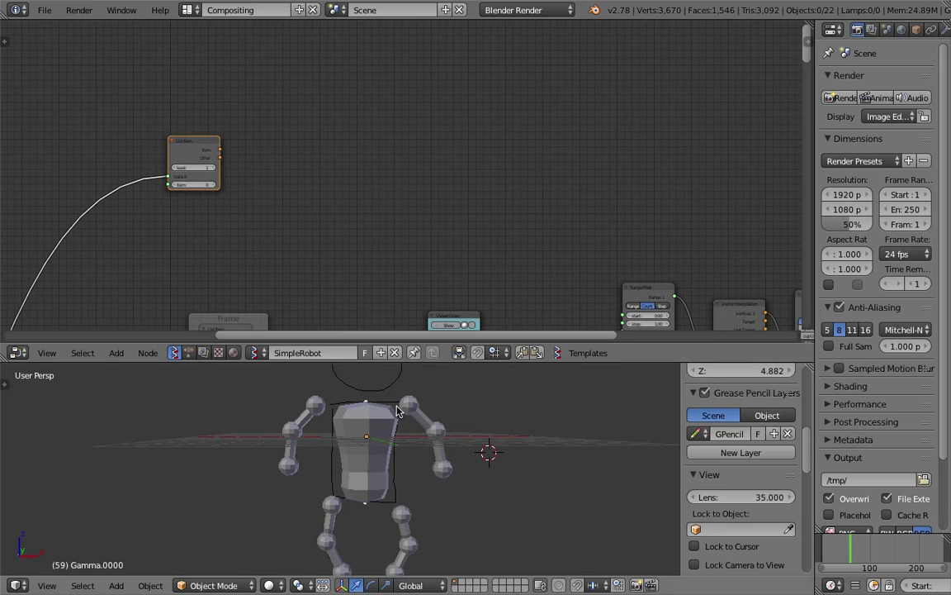
middle_click_drag(327, 384, 323, 407)
scroll(248, 127, "up", 1)
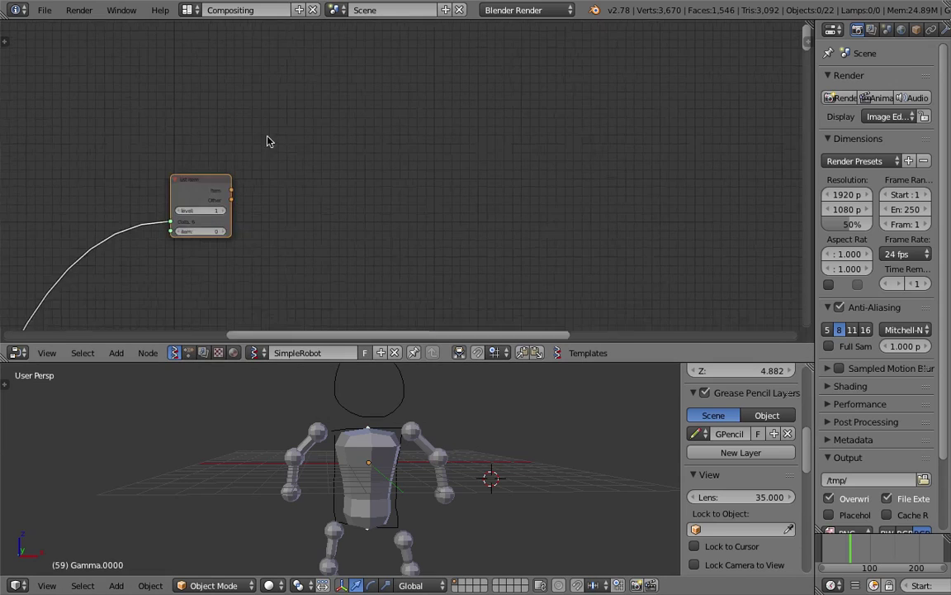
key("shift+a")
left_click(393, 185)
type("Int")
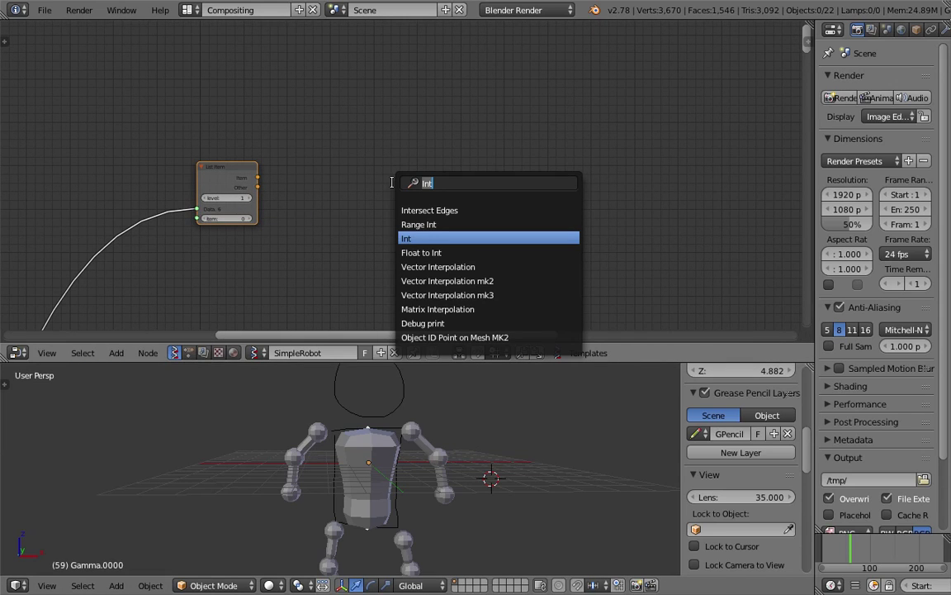
type("bound")
key("Return")
left_click(347, 175)
scroll(318, 164, "up", 1)
Add a Viewer Draw node and connect the List Item's item output to its vertices input to preview the head stroke.
left_click_drag(221, 179, 293, 165)
key("shift+a")
left_click(307, 127)
type("view")
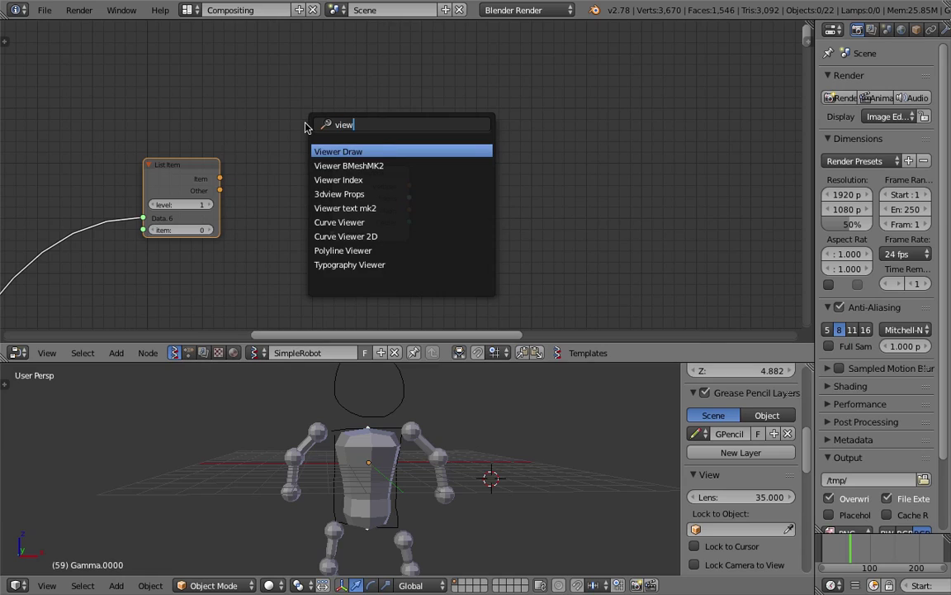
key("Return")
left_click(278, 63)
left_click_drag(220, 179, 277, 141)
middle_click_drag(366, 396, 362, 421, "shift")
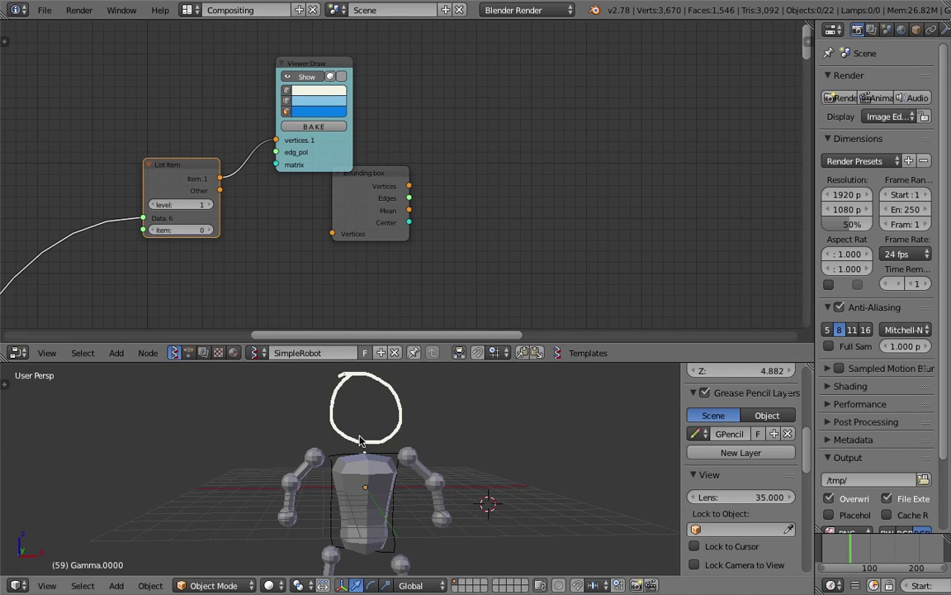
Insert the Bounding box between List Item and Viewer Draw, link its vertices and edges to the viewer, and save the file.
left_click_drag(219, 178, 334, 234)
left_click_drag(345, 62, 554, 98)
left_click_drag(410, 187, 486, 176)
mouse_move(372, 173)
left_mouse_down()
mouse_move(318, 142)
mouse_move(488, 189)
left_mouse_up()
mouse_move(442, 439)
middle_mouse_down()
mouse_move(452, 476)
mouse_move(344, 374)
mouse_move(419, 464)
middle_mouse_up()
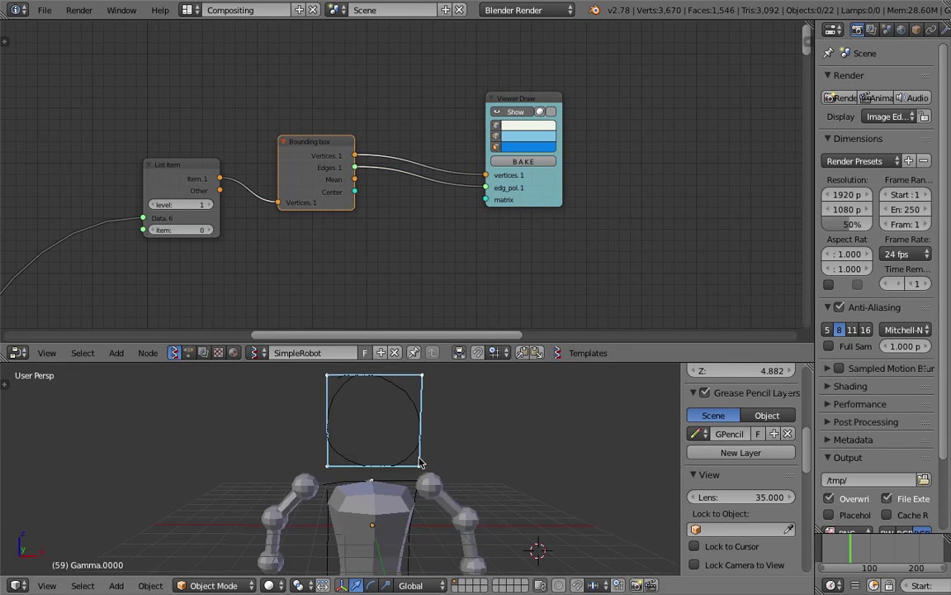
middle_click_drag(393, 409, 393, 422)
key("ctrl+s")
left_click(393, 423)
left_click_drag(522, 101, 554, 103)
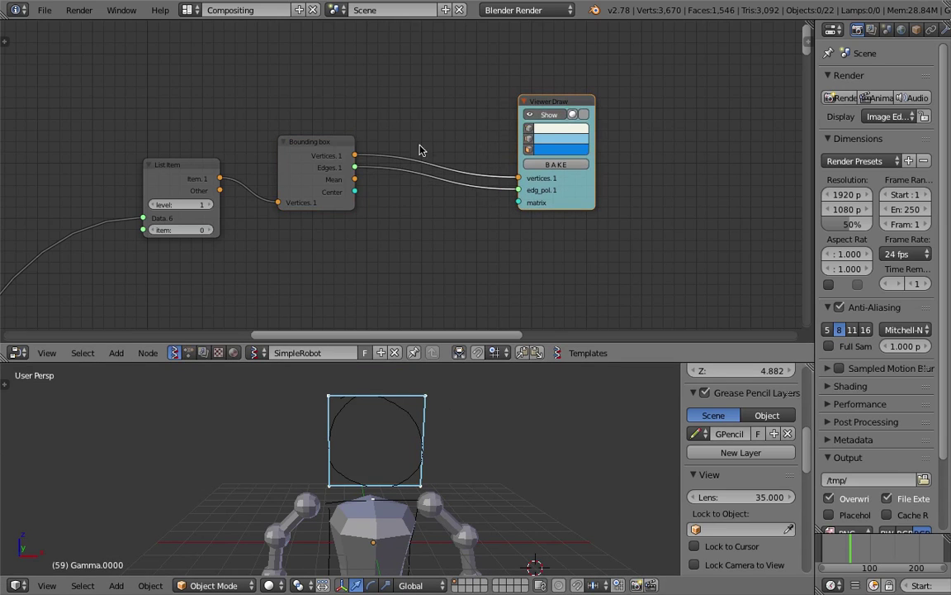
Add a Box node above the Bounding box and connect its polygons output to Viewer Draw's edg_pol input.
middle_click_drag(356, 95, 361, 140)
key("shift+a")
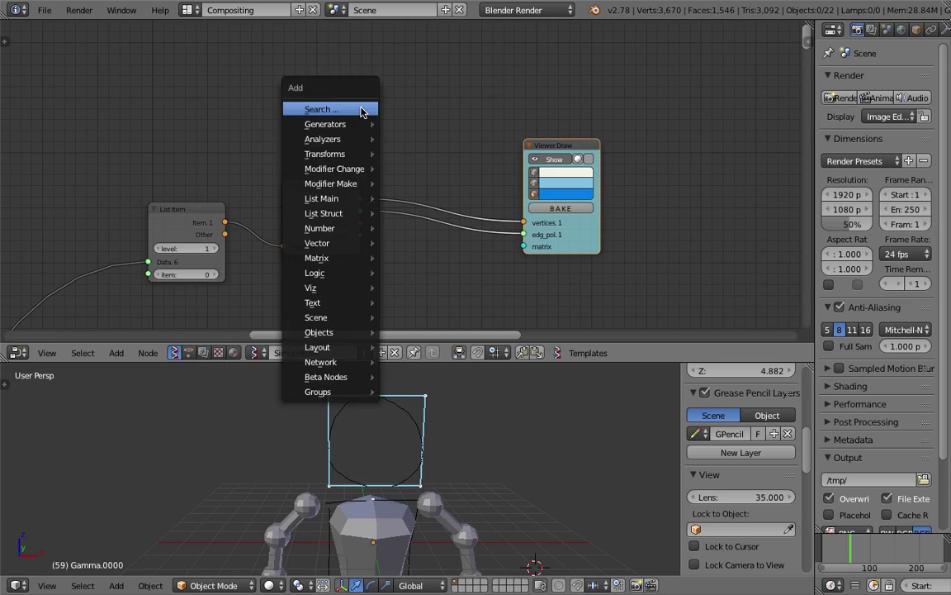
left_click(362, 106)
type("box")
key("Down")
key("Up")
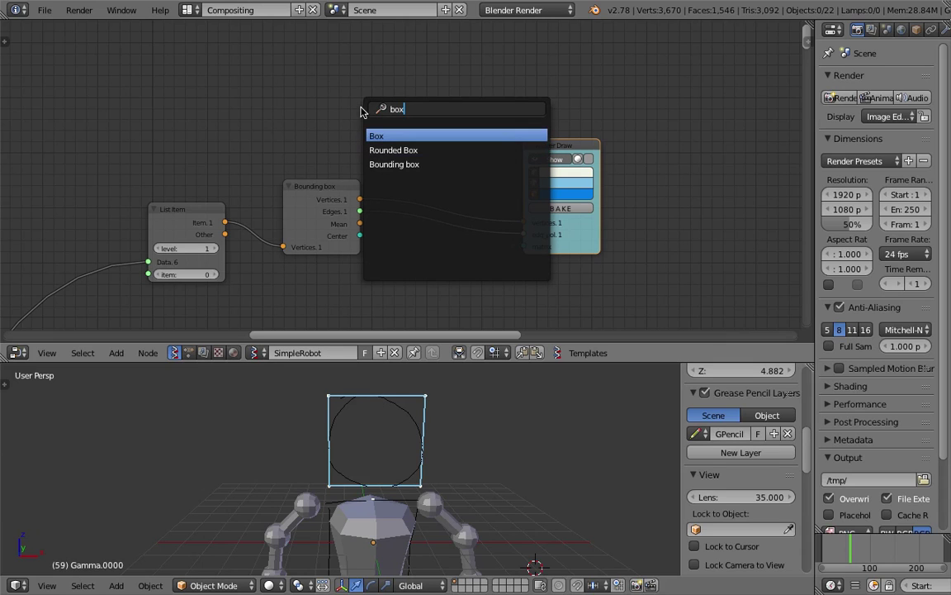
key("Return")
left_click(351, 75)
mouse_move(428, 103)
left_mouse_down()
mouse_move(527, 227)
mouse_move(527, 239)
left_mouse_up()
Save the file and delete the Box node from the head branch.
mouse_move(474, 414)
middle_mouse_down()
mouse_move(406, 415)
mouse_move(409, 441)
mouse_move(169, 387)
mouse_move(345, 442)
mouse_move(315, 395)
mouse_move(358, 421)
mouse_move(393, 416)
middle_mouse_up()
key("ctrl+s")
left_click(437, 175)
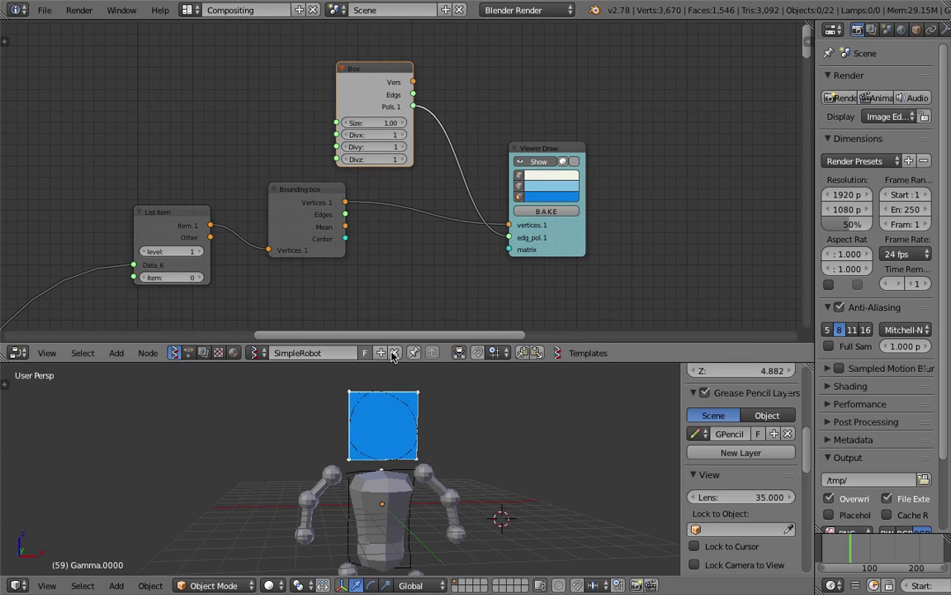
left_click_drag(380, 122, 422, 123)
key("x")
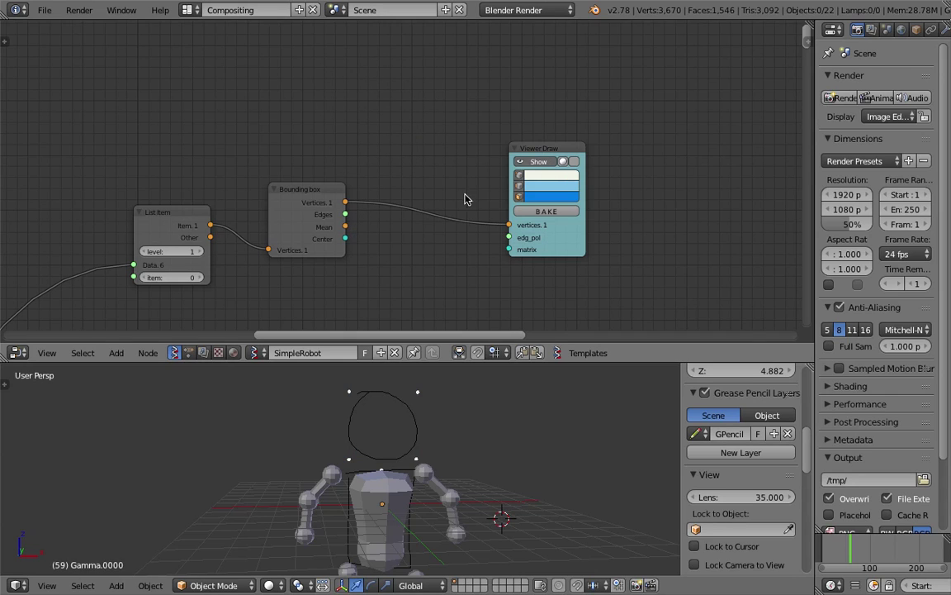
Add a Sphere node and connect its vertices and polygons to Viewer Draw's vertices and edg_pol inputs.
key("shift+a")
left_click(383, 136)
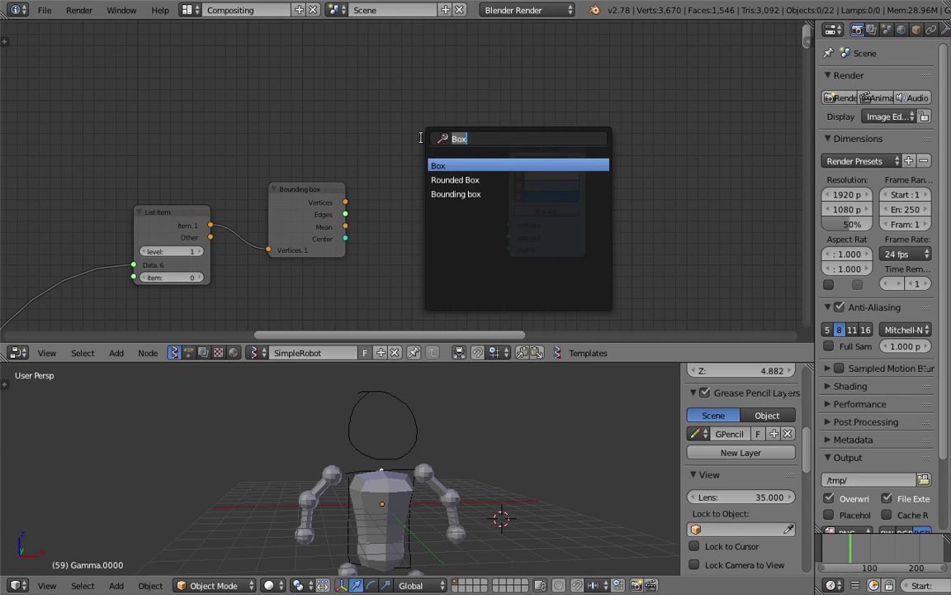
type("sph")
key("Return")
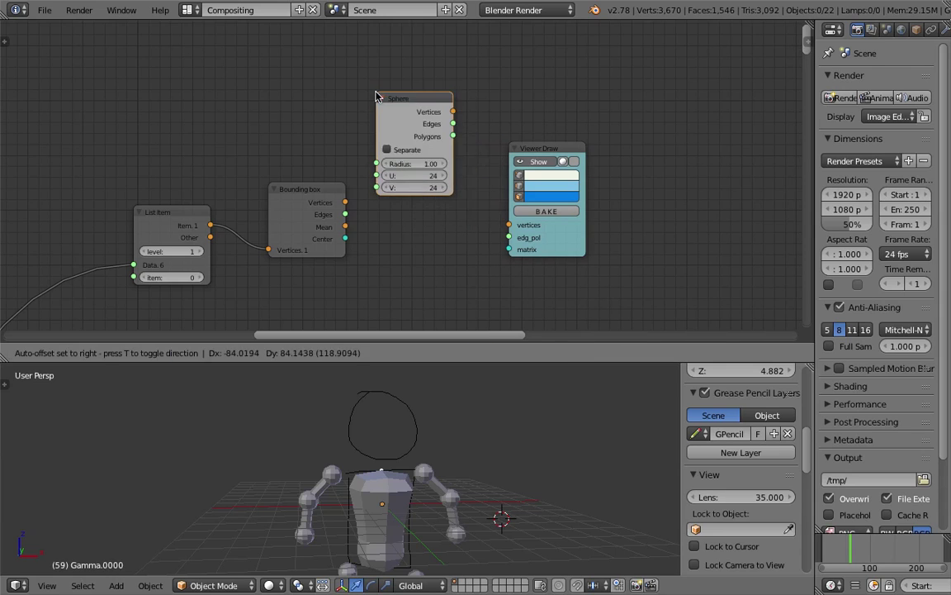
left_click(437, 76)
mouse_move(445, 89)
left_mouse_down()
mouse_move(461, 204)
mouse_move(495, 216)
mouse_move(508, 237)
left_mouse_up()
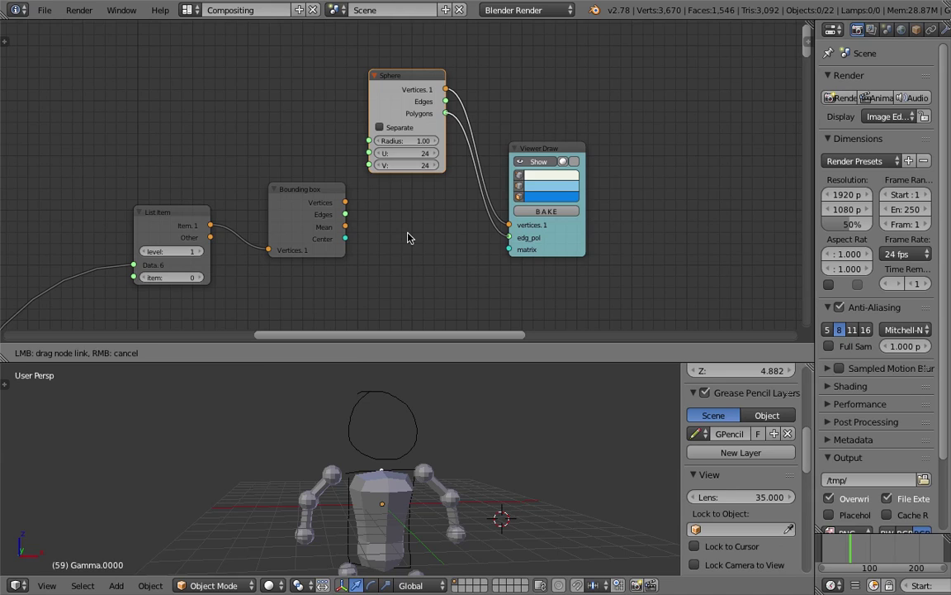
left_click_drag(410, 237, 510, 237)
Move the Viewer Draw node farther from the Bounding box and add a Matrix in node between them.
left_click_drag(535, 147, 588, 120)
key("shift+a")
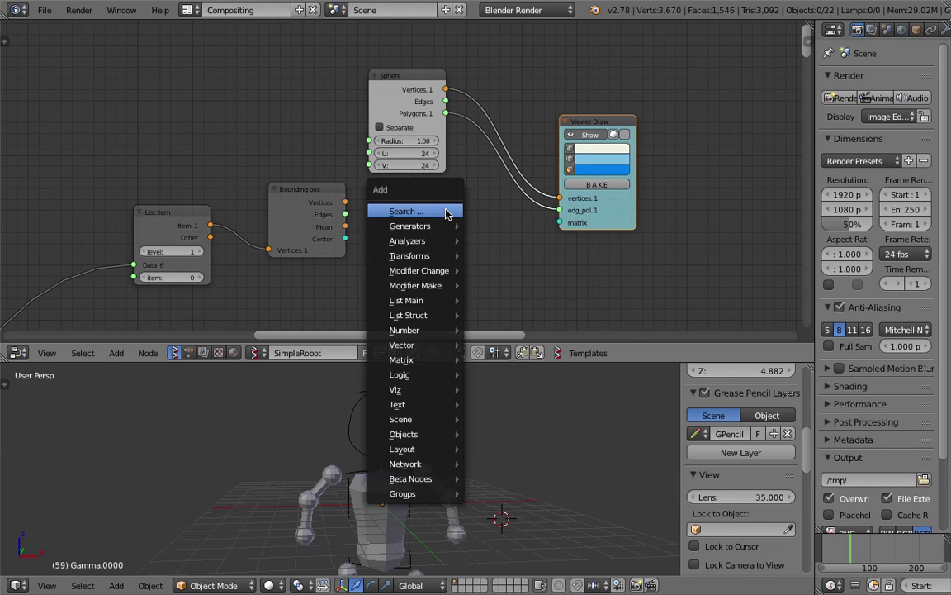
left_click(446, 212)
type("matrix i")
key("Return")
left_click(446, 217)
Connect the Bounding box's center output to Viewer Draw's matrix input and inspect the sphere against the head outline.
mouse_move(346, 238)
left_mouse_down()
mouse_move(398, 260)
mouse_move(388, 264)
mouse_move(361, 265)
mouse_move(361, 255)
mouse_move(556, 223)
left_mouse_up()
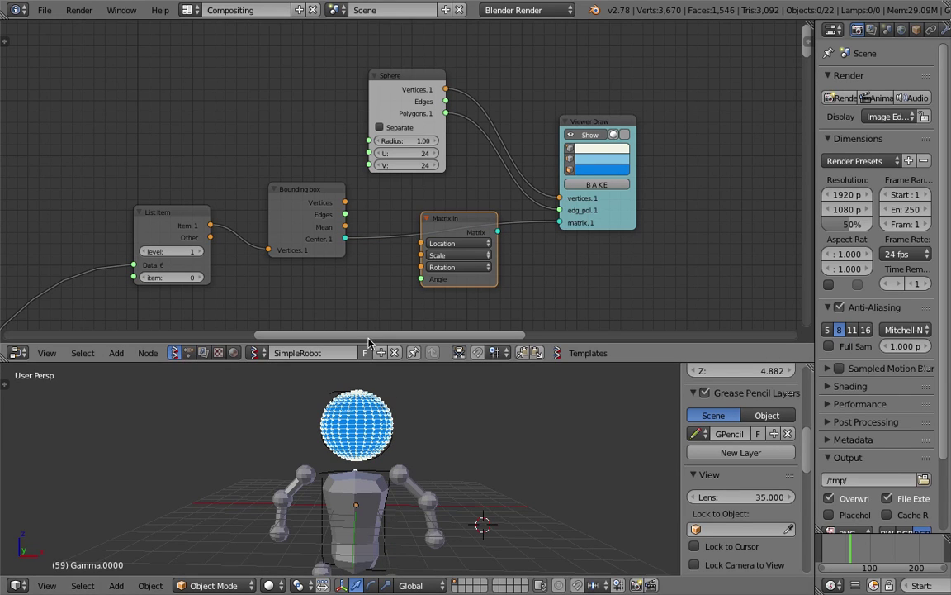
scroll(363, 440, "up", 3)
key("z")
mouse_move(363, 440)
middle_mouse_down()
mouse_move(249, 450)
mouse_move(375, 427)
mouse_move(273, 434)
middle_mouse_up()
key("z")
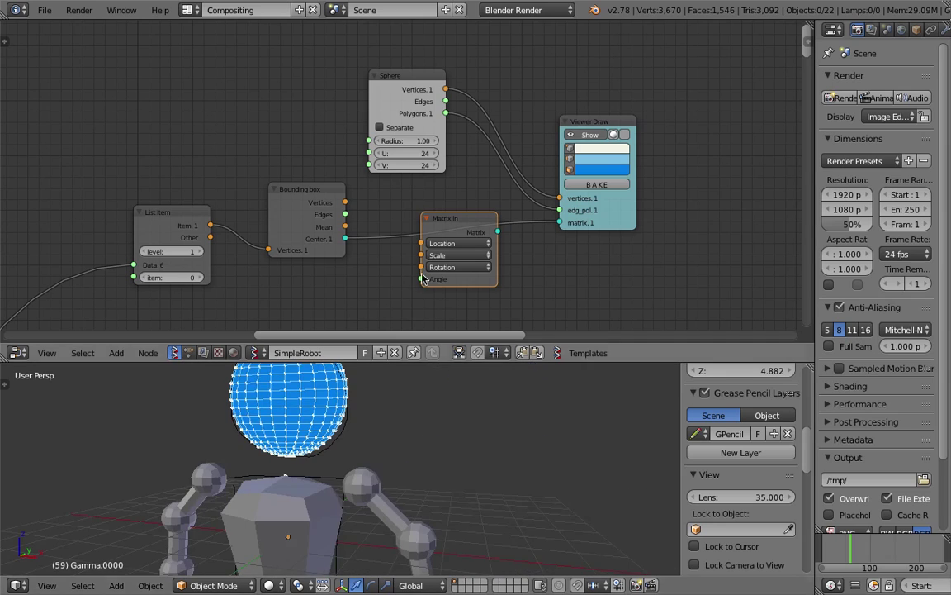
Connect the Bounding box's mean output to Matrix in's location and the resulting matrix to Viewer Draw's matrix input.
left_click_drag(450, 221, 456, 265)
left_click_drag(347, 226, 425, 283)
left_click_drag(506, 273, 560, 223)
scroll(404, 438, "down", 1)
middle_click_drag(404, 437, 410, 447)
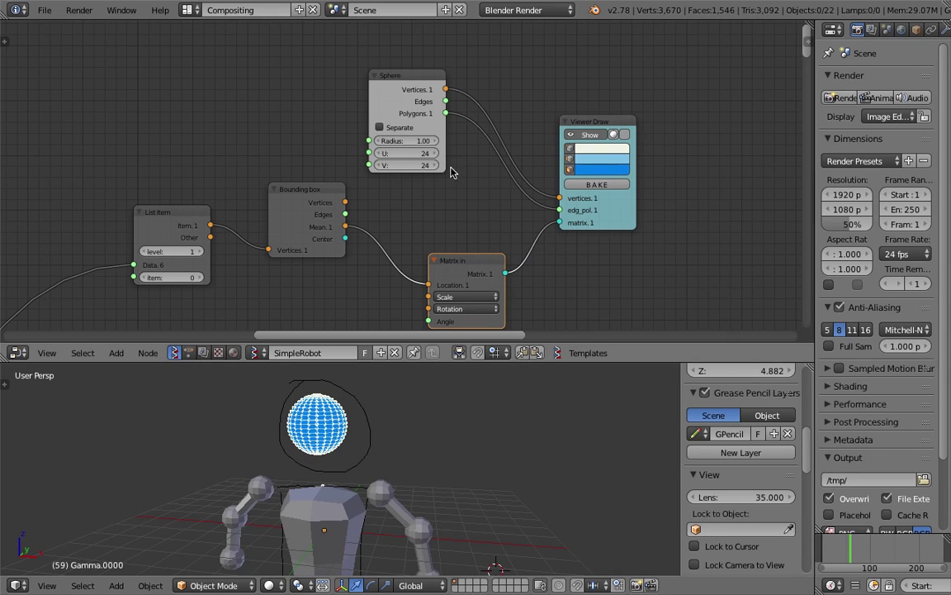
Set the Sphere node's radius to 1.78 and its U and V divisions to 12.
left_click_drag(404, 140, 444, 158)
scroll(445, 154, "down", 1)
scroll(448, 443, "down", 4)
middle_click_drag(428, 463, 448, 422)
left_click_drag(405, 146, 421, 166)
type("12")
key("Return")
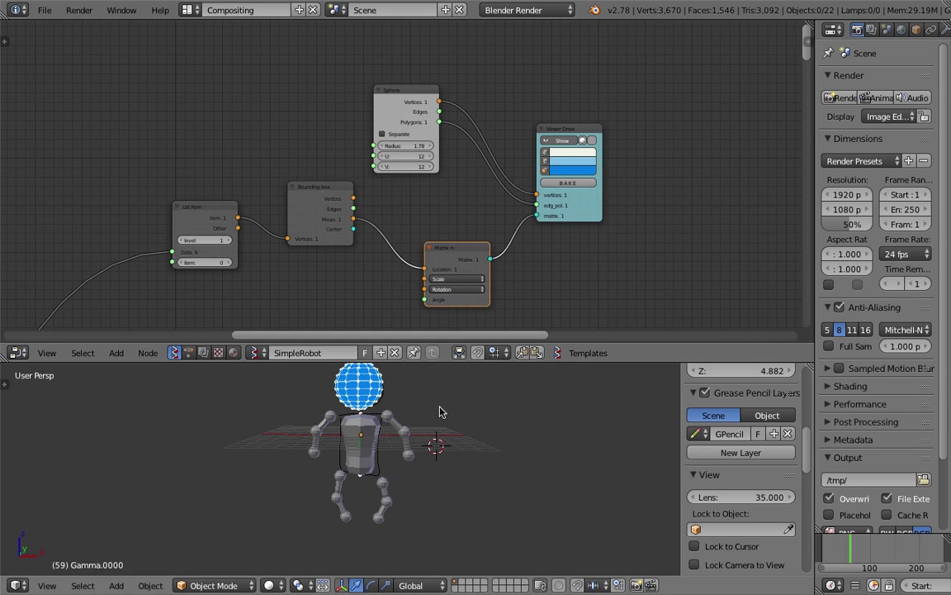
mouse_move(454, 397)
middle_mouse_down()
mouse_move(551, 417)
mouse_move(525, 369)
mouse_move(361, 411)
middle_mouse_up()
Hide the head's Viewer Draw preview and add a Viewer BMeshMK2 node beyond it.
left_click(561, 130)
scroll(514, 121, "down", 2)
mouse_move(643, 146)
middle_mouse_down()
mouse_move(514, 121)
mouse_move(484, 152)
middle_mouse_up()
scroll(513, 124, "down", 2)
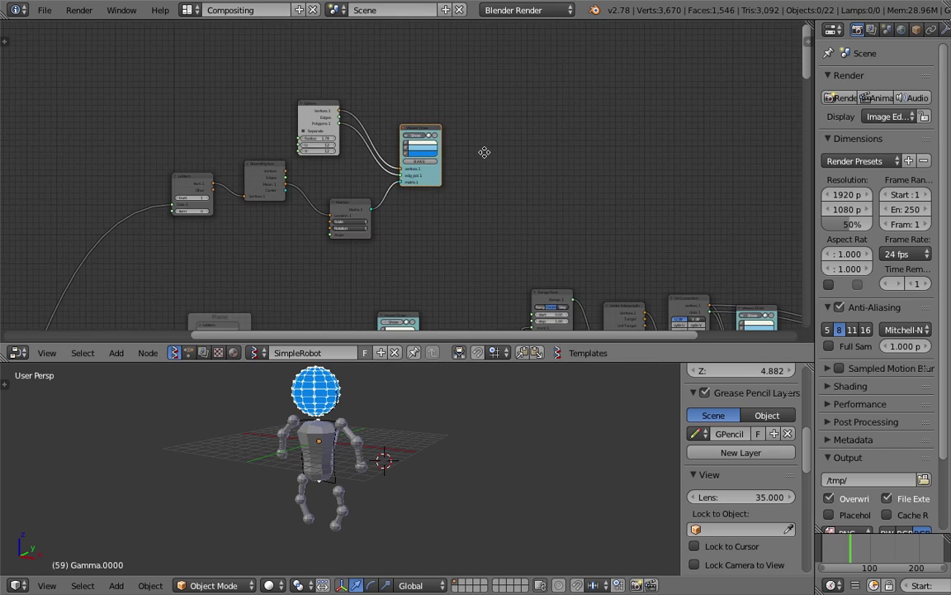
scroll(484, 152, "up", 2)
key("alt+space")
type("bm")
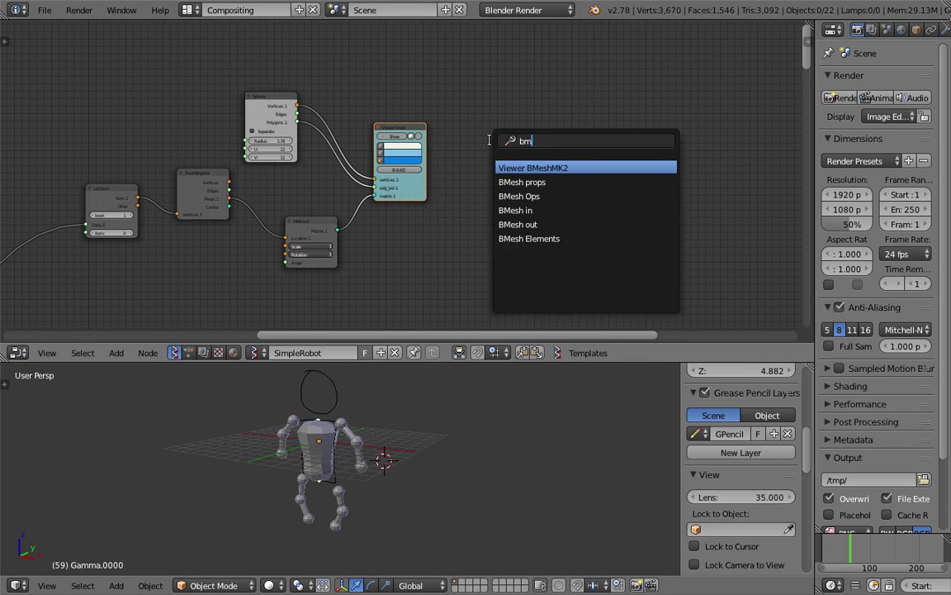
key("Return")
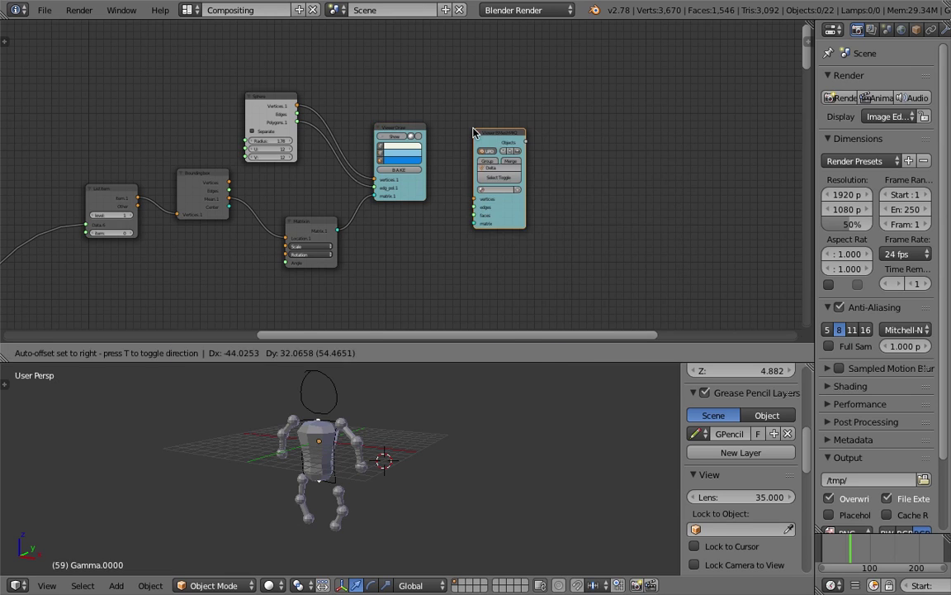
Name the Viewer BMeshMK2 mesh HEAD and connect the sphere's vertices, its polygons and the Matrix in output to it.
left_click(526, 165)
scroll(526, 166, "up", 1)
type("HEAD")
key("Return")
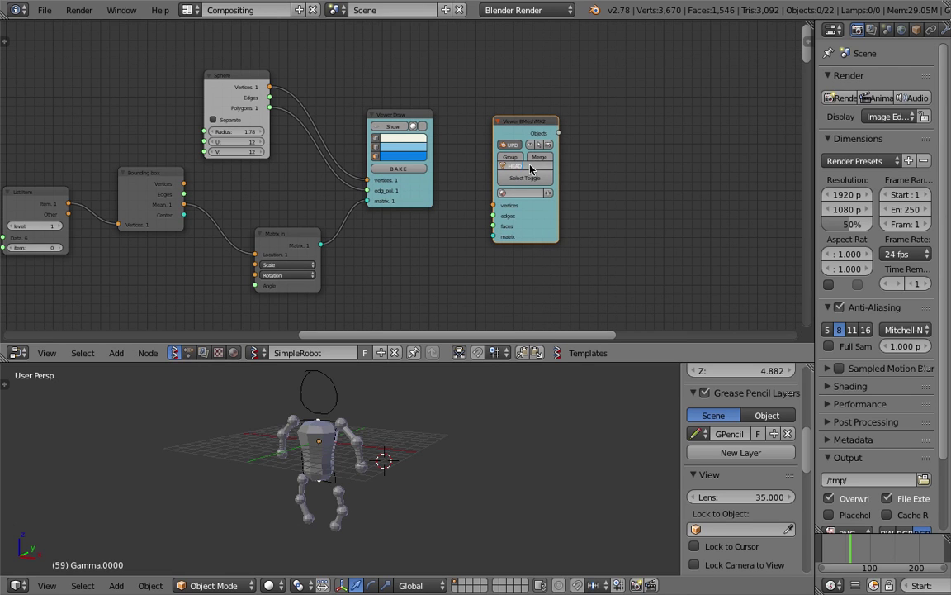
scroll(512, 142, "up", 3)
left_click_drag(236, 65, 470, 197)
left_click_drag(234, 91, 517, 239)
left_click_drag(519, 252, 518, 254)
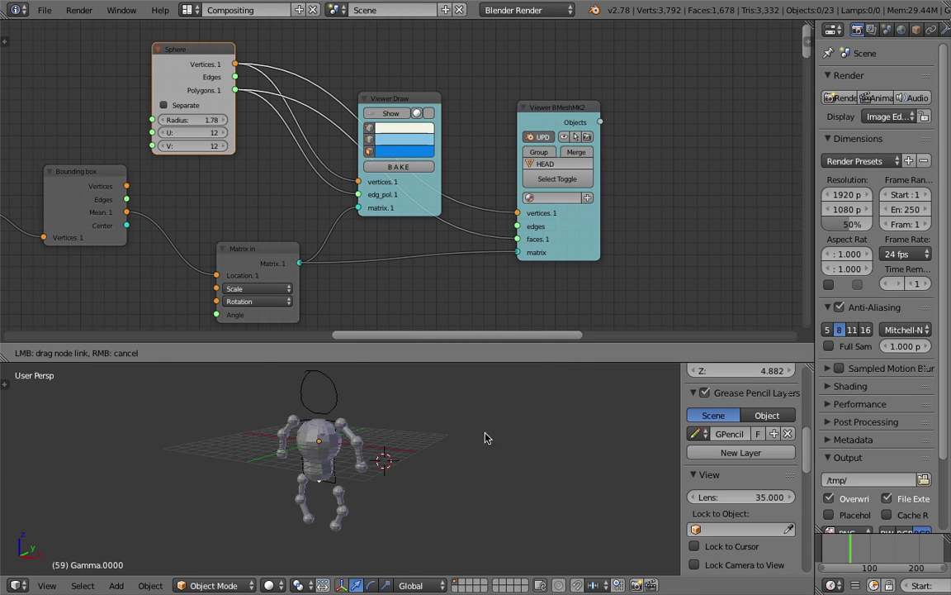
Enlarge the 3D view at the node editor's expense so the whole robot fits.
middle_click_drag(485, 433, 444, 405)
mouse_move(451, 363)
left_mouse_down()
mouse_move(433, 335)
mouse_move(457, 346)
left_mouse_up()
scroll(471, 393, "up", 2)
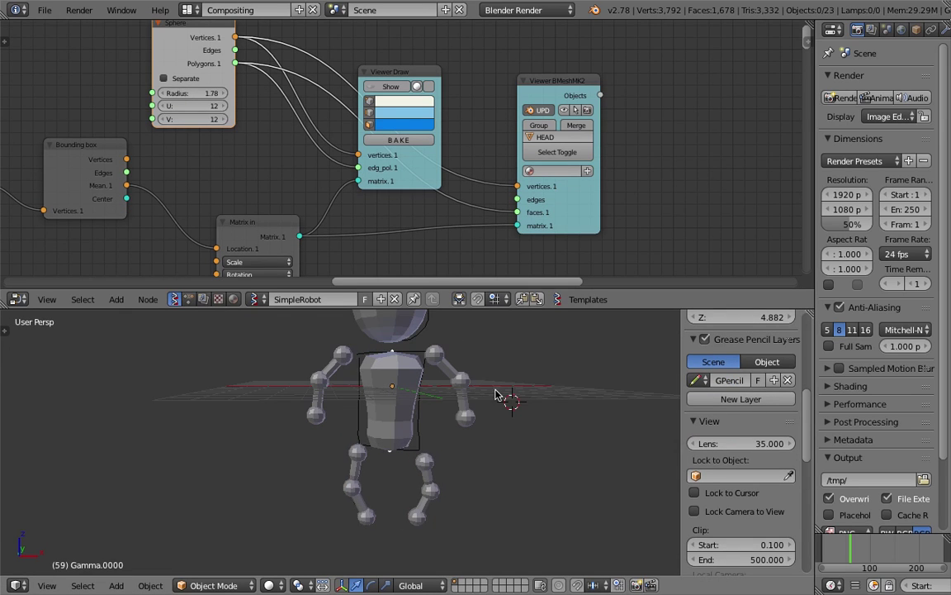
left_click_drag(498, 311, 490, 236)
middle_click_drag(472, 295, 425, 327, "shift")
Save the file under the incremented name sv_stick_007.blend on the Desktop.
left_click(44, 10)
left_click(58, 128)
left_click(843, 66)
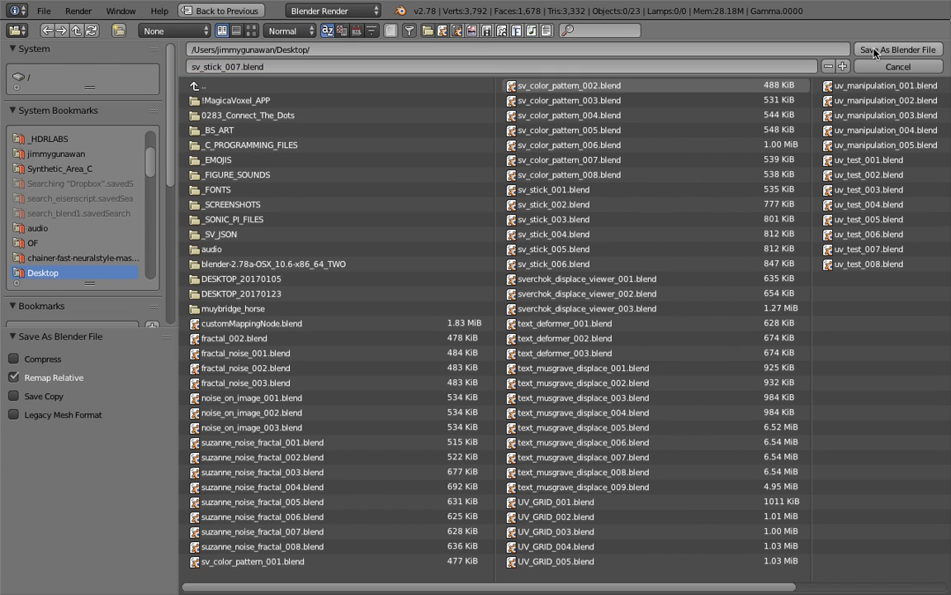
left_click(872, 49)
Select through the overlapping robot objects and switch the 3D view to wireframe display.
middle_click_drag(582, 321, 542, 342)
middle_click_drag(473, 309, 482, 304)
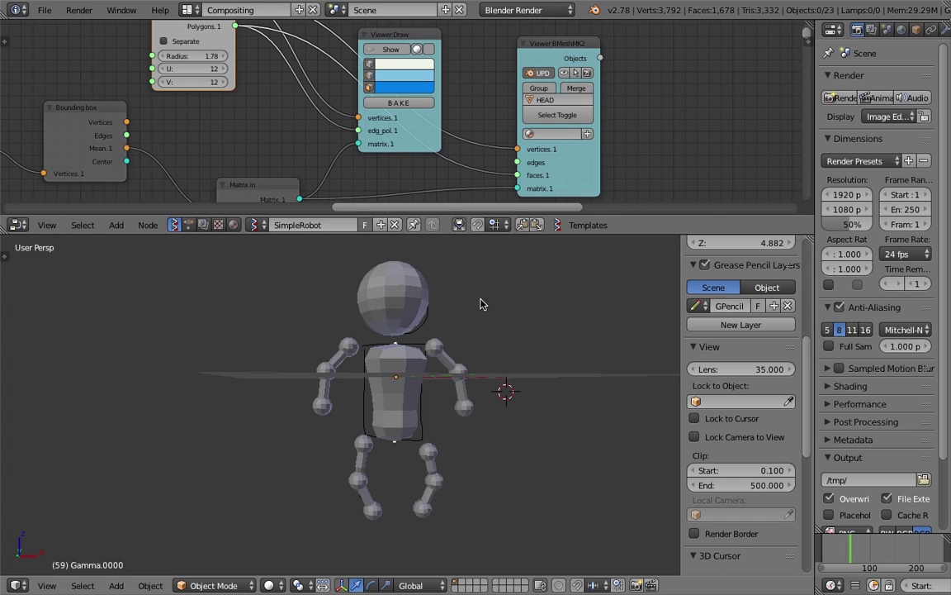
scroll(454, 324, "down", 4)
right_click(385, 383)
right_click(385, 380)
right_click(385, 379)
right_click(385, 376)
right_click(386, 372)
right_click(386, 372)
key("z")
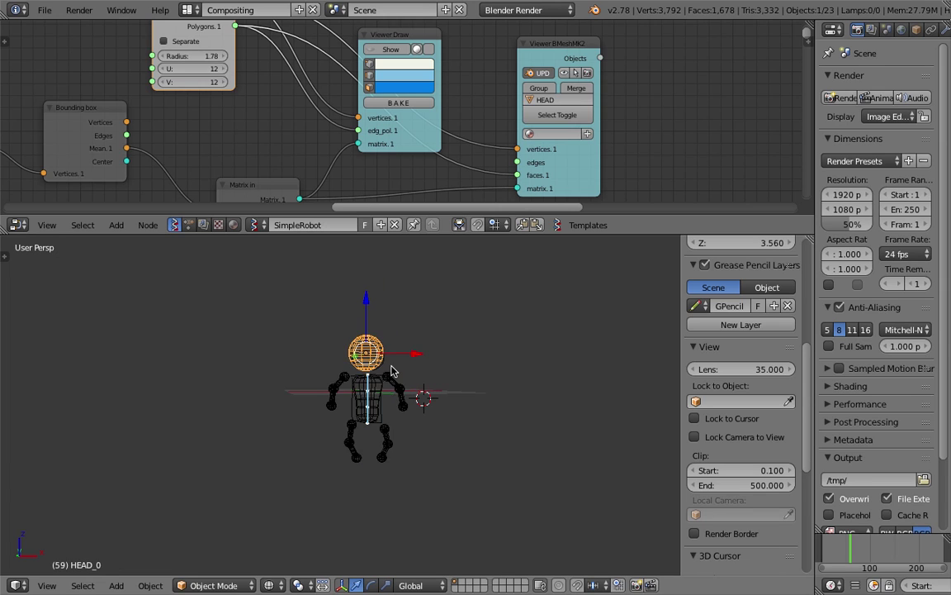
Move the GP_Layer stick figure off the robot toward negative X and set the current frame to 45.
scroll(388, 380, "up", 2)
right_click(423, 413)
key("g")
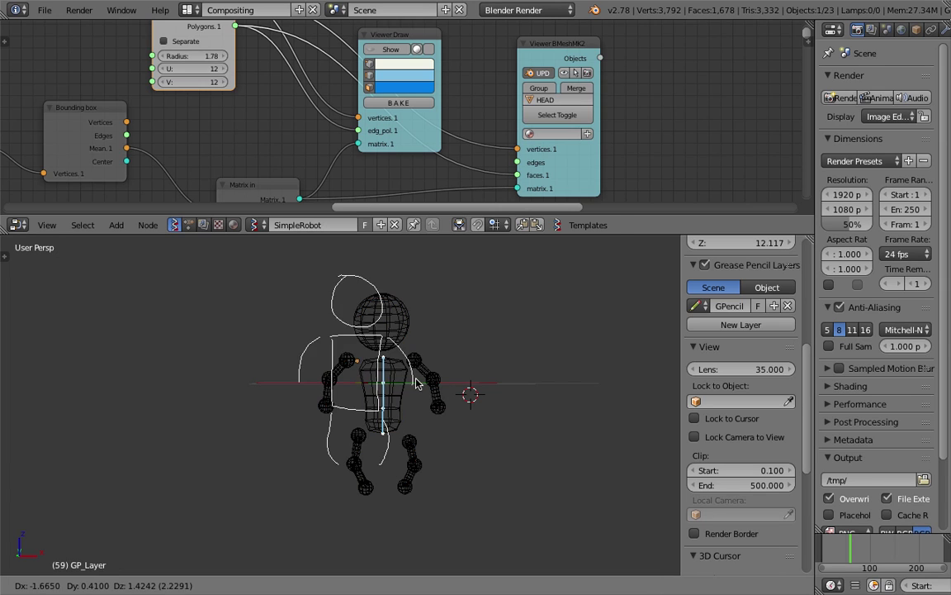
left_click(291, 418)
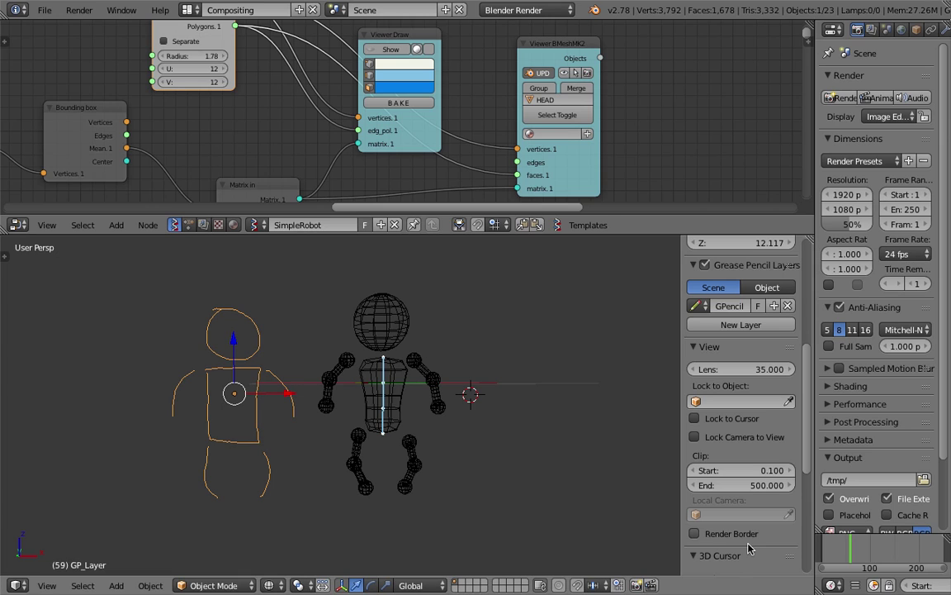
left_click(844, 557)
Hide the preview of the Viewer Draw node that follows the torso branch's second UV Connection node.
scroll(404, 122, "down", 4)
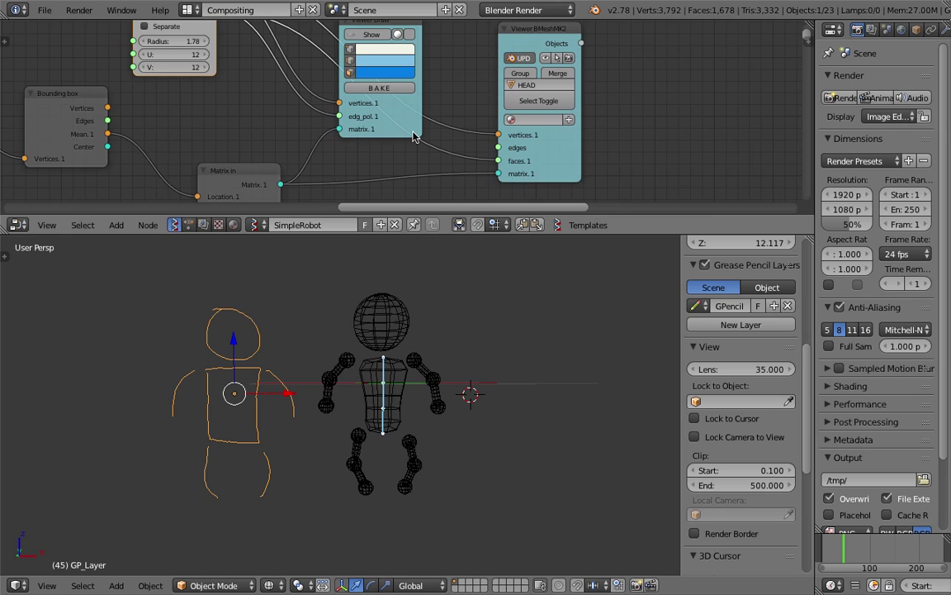
middle_click_drag(471, 121, 446, 71)
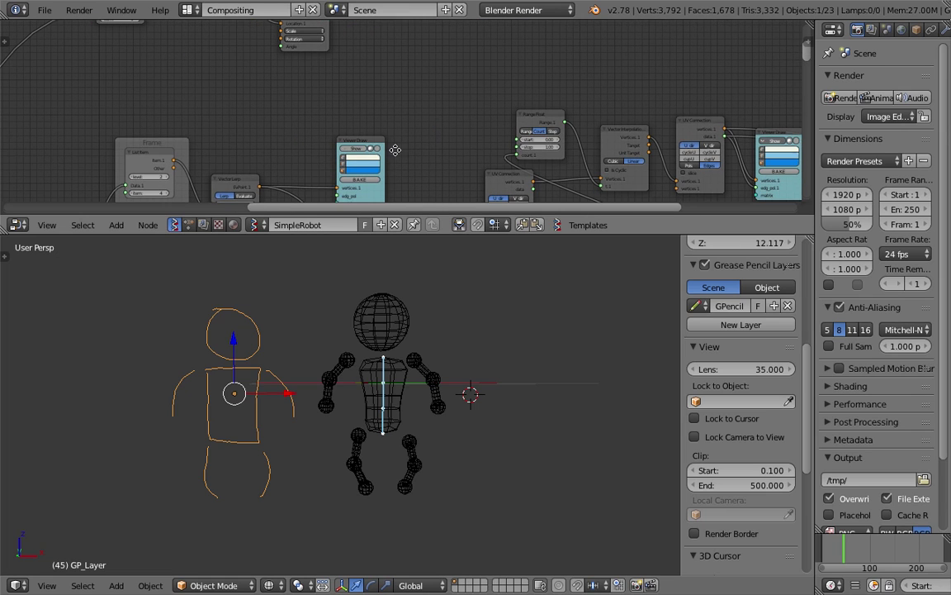
middle_click_drag(393, 149, 245, 97)
left_click(618, 90)
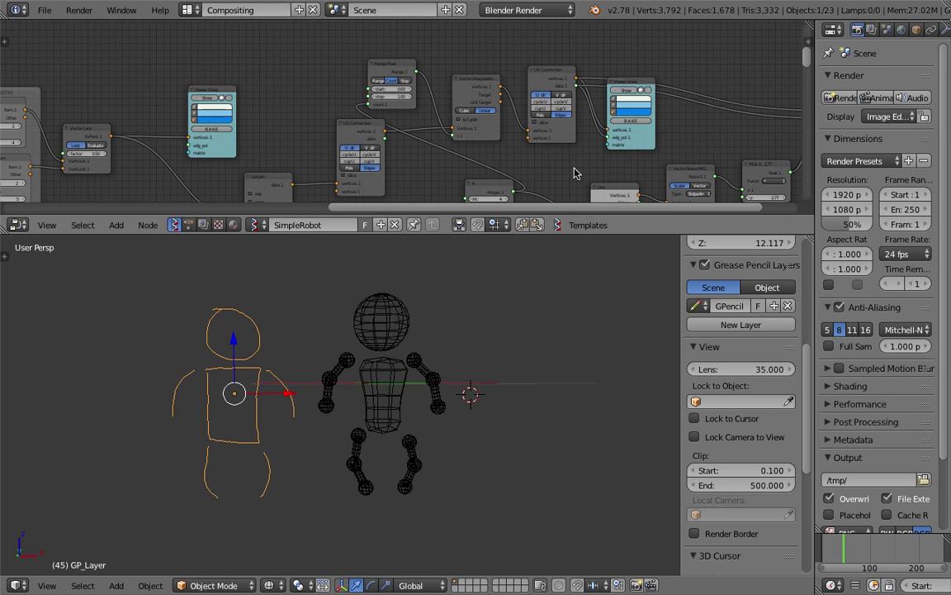
middle_click_drag(456, 363, 471, 363)
Move the Objects in mk3 node farther away from Separate Loose Parts to make room between them.
middle_click_drag(135, 122, 640, 63)
middle_click_drag(320, 187, 454, 207)
scroll(455, 206, "down", 3)
middle_click_drag(394, 108, 569, 25)
scroll(421, 100, "up", 5)
mouse_move(367, 86)
middle_mouse_down()
mouse_move(369, 123)
mouse_move(363, 81)
middle_mouse_up()
scroll(368, 78, "up", 4)
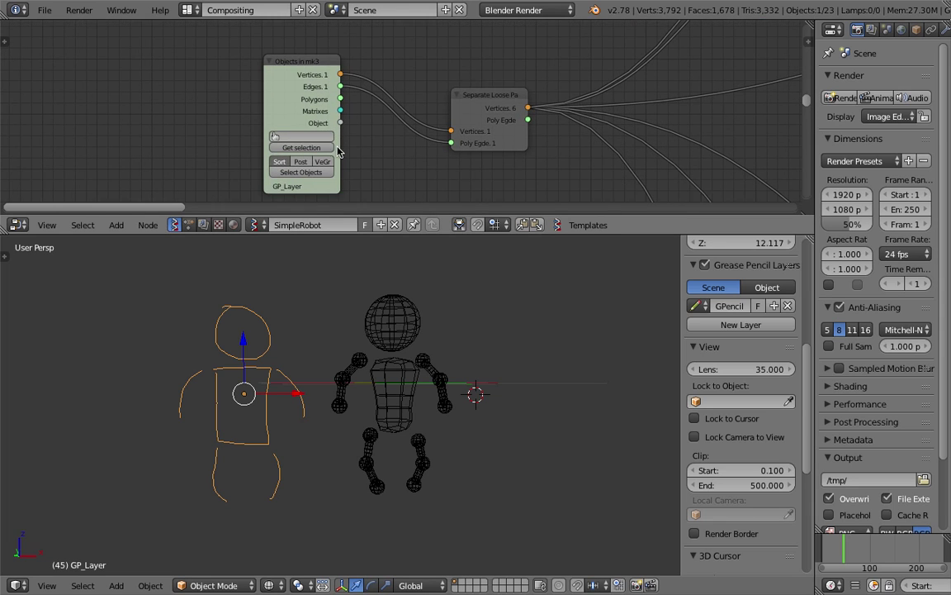
left_click_drag(296, 66, 162, 68)
middle_click_drag(289, 45, 278, 88)
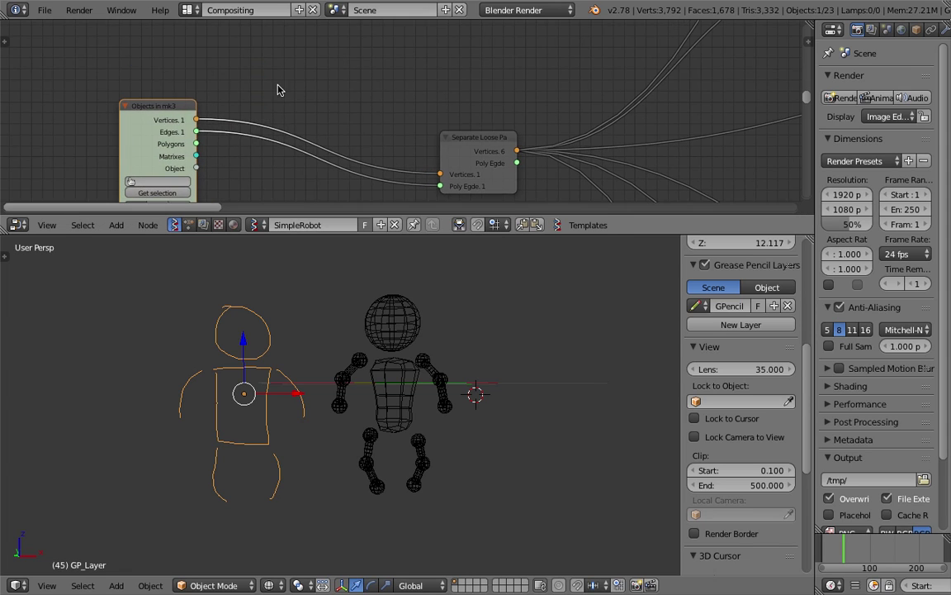
Insert a Matrix Apply node between Objects in mk3 and Separate Loose Parts, linking Vertices and Matrixes through it, and set the current frame to 65.
key("shift+a")
left_click(277, 86)
type("matrix a")
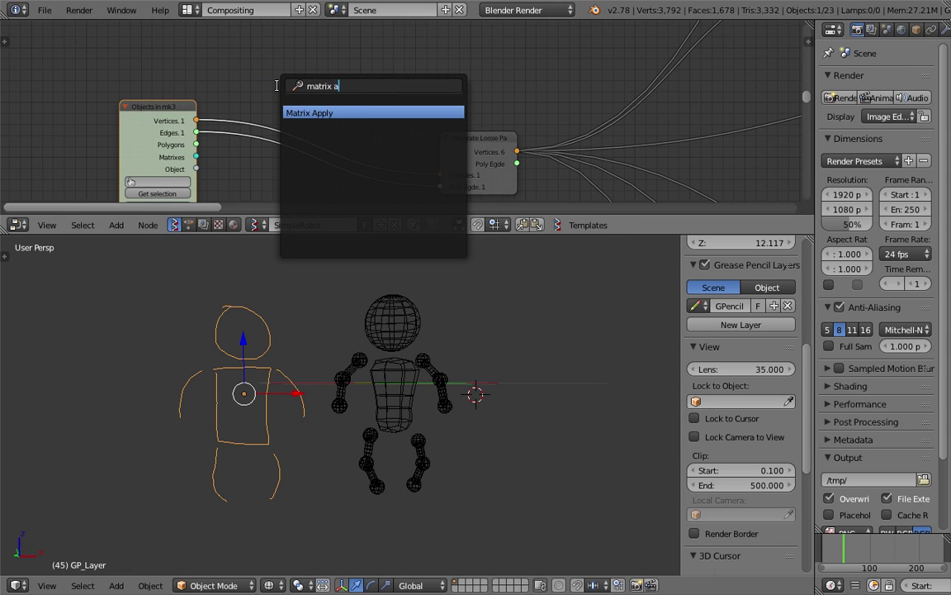
key("Return")
left_click(301, 51)
left_click_drag(195, 121, 297, 91)
left_click_drag(195, 157, 297, 101)
left_click_drag(374, 79, 440, 174)
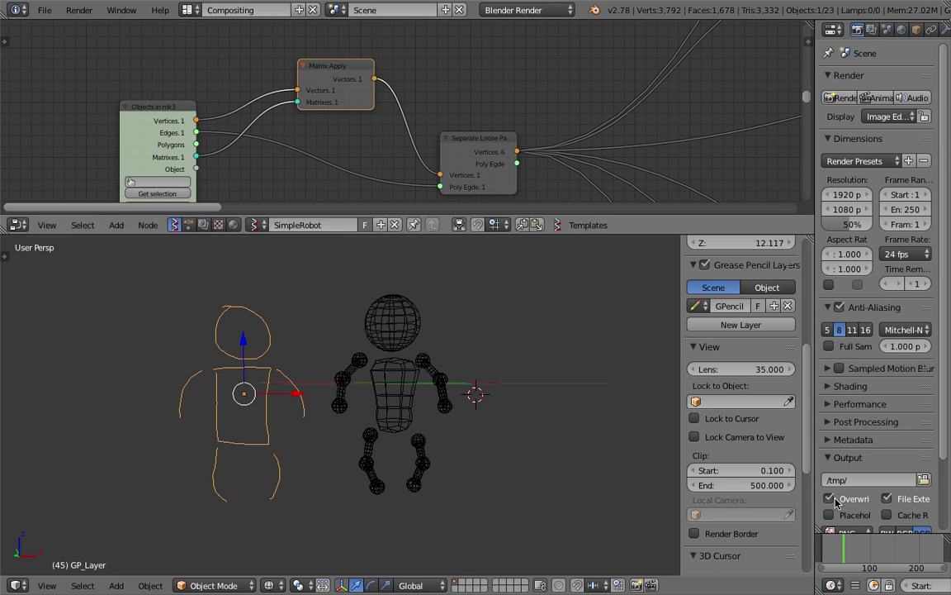
left_click(855, 551)
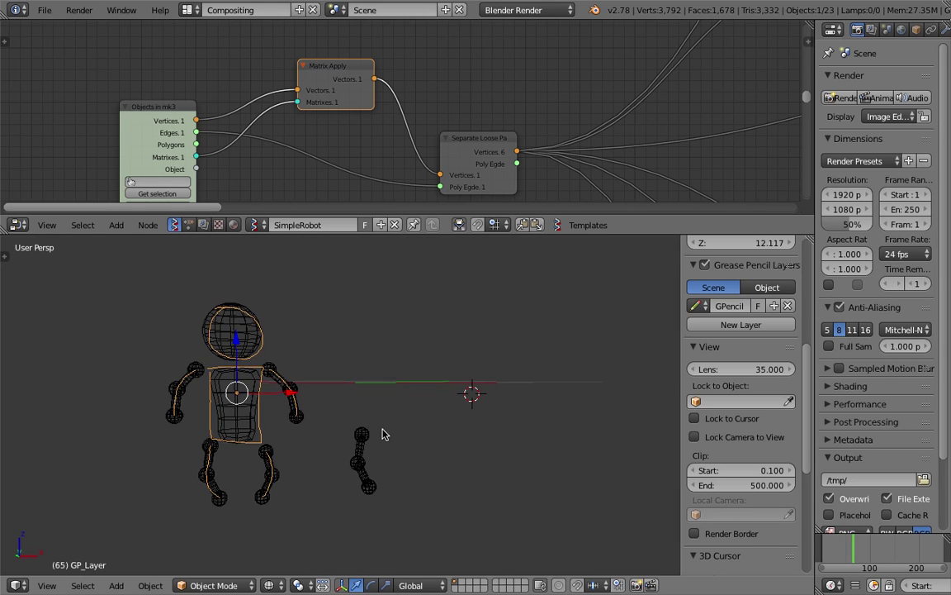
Switch the 3D view to solid shading and delete the stray leg objects left beside the robot.
key("z")
right_click(364, 449)
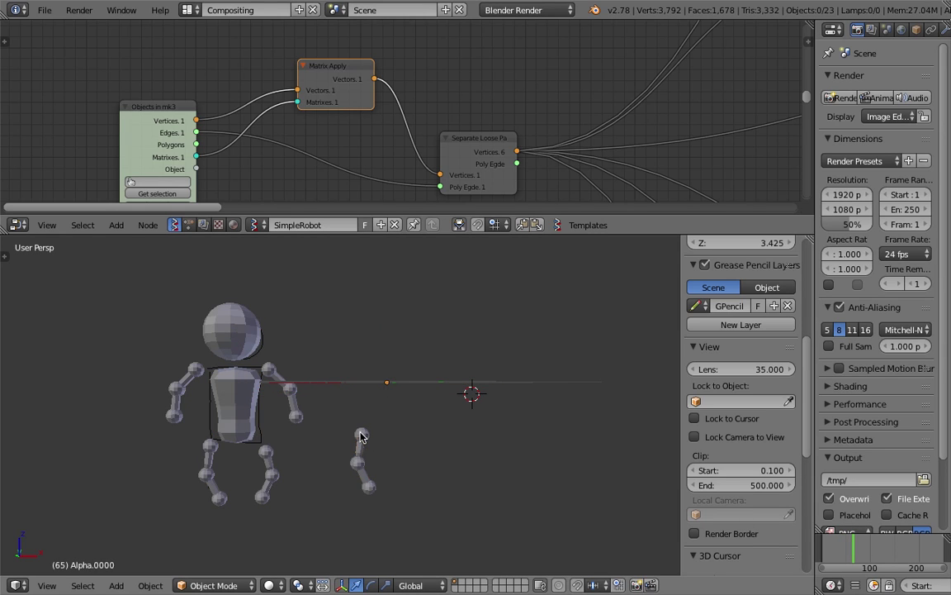
key("b")
left_click_drag(354, 423, 388, 483)
key("x")
left_click(389, 480)
right_click(369, 485)
key("x")
left_click(367, 484)
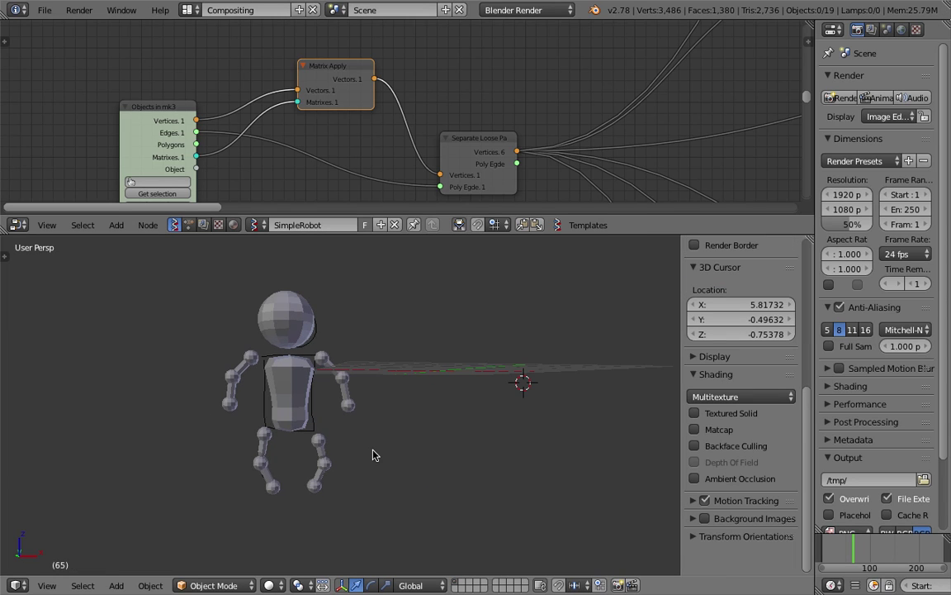
Select the GP_Layer stick figure, save the file and set the current frame to 92.
right_click(311, 409)
right_click(318, 411)
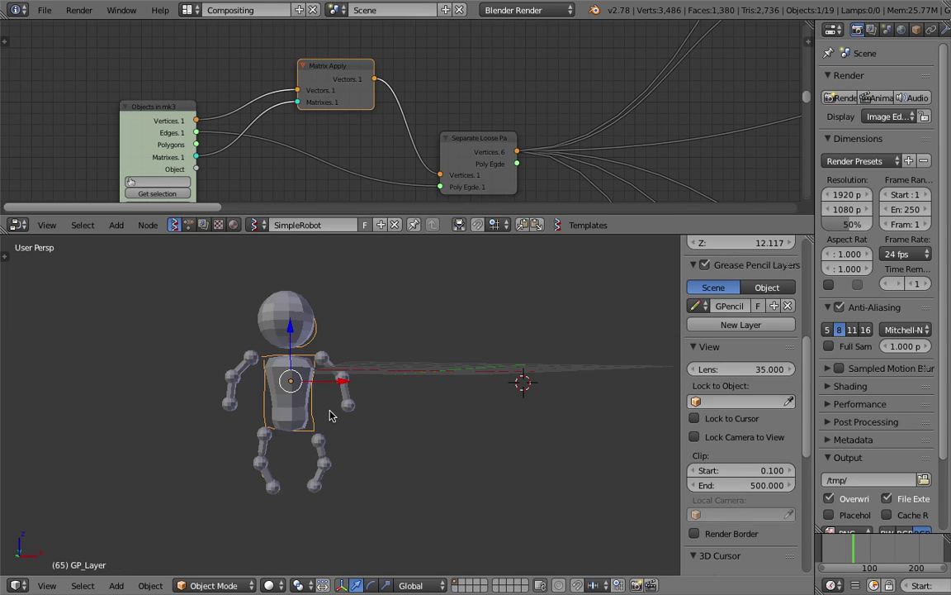
scroll(333, 414, "down", 1)
middle_click_drag(333, 414, 315, 414, "shift")
key("g")
right_click(322, 368)
key("ctrl+s")
left_click(350, 386)
left_click(867, 550)
key("ctrl+s")
left_click(308, 391)
Duplicate the stick figure toward positive X and scale the copy about 2.25 times along global Z.
key("shift+d")
left_click(321, 373)
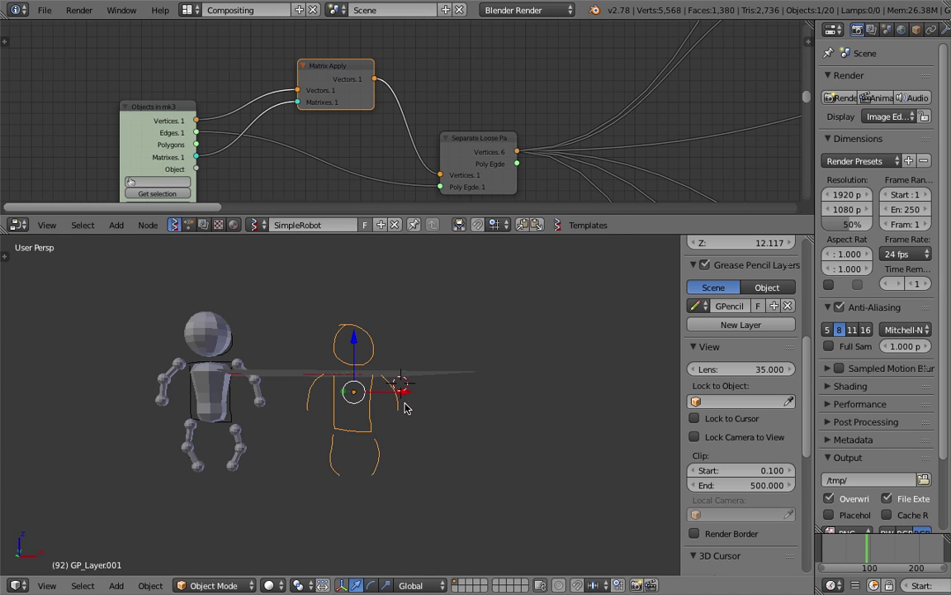
key("s")
key("z")
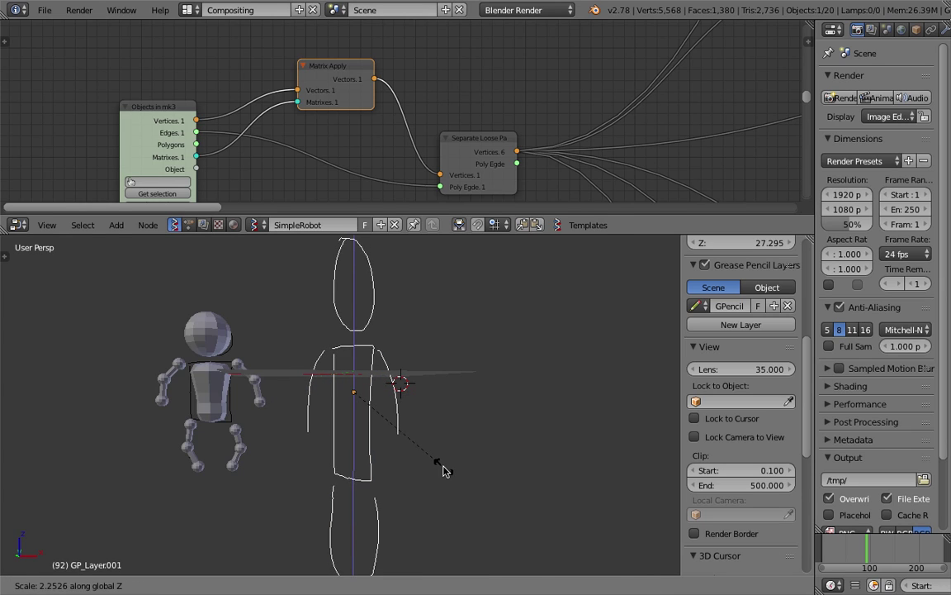
left_click(444, 471)
scroll(388, 368, "down", 3)
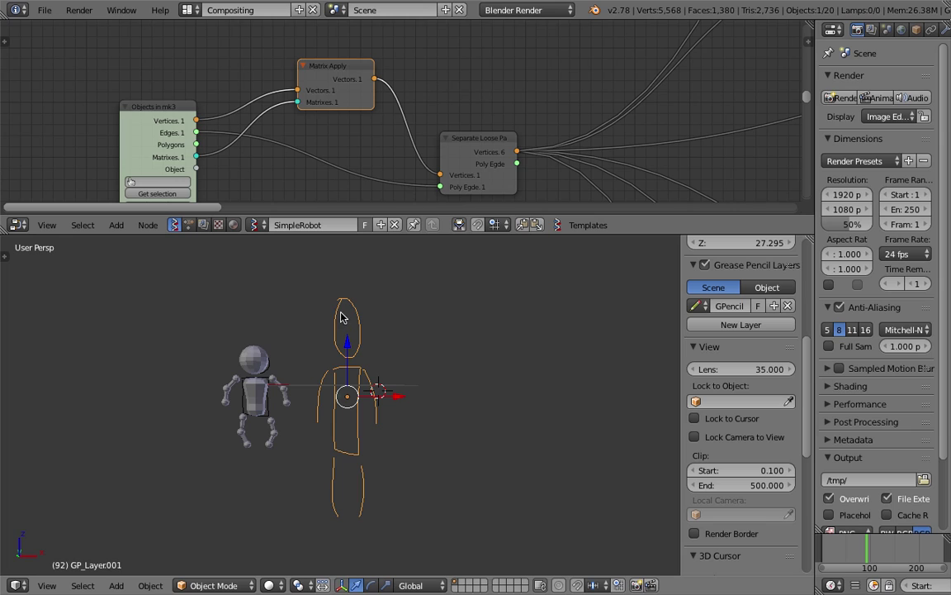
Load the stretched stick figure into the Objects in mk3 node so the robot follows its shape.
middle_click_drag(307, 180, 290, 166)
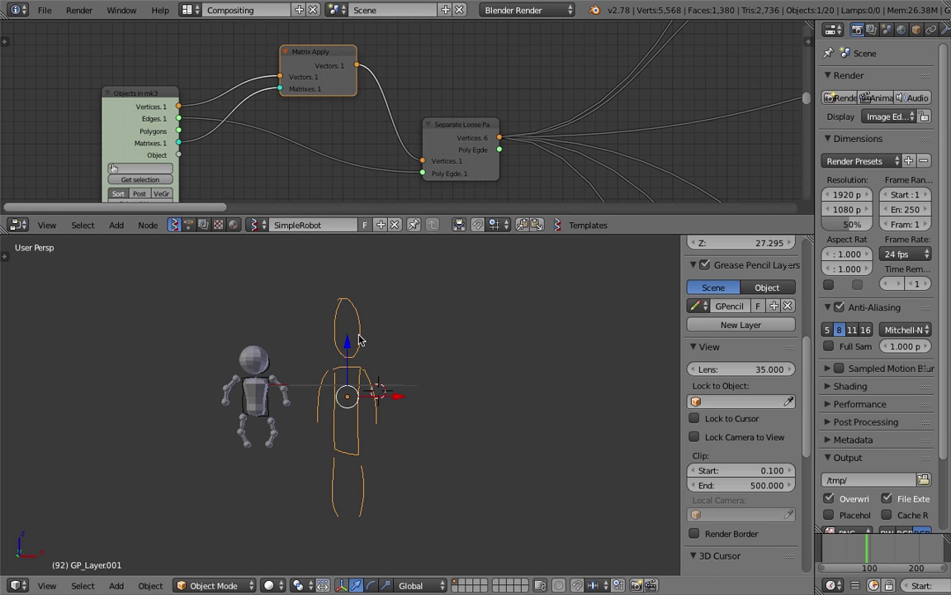
left_click(163, 180)
mouse_move(387, 392)
middle_mouse_down()
mouse_move(384, 373)
mouse_move(366, 365)
mouse_move(326, 368)
middle_mouse_up()
scroll(361, 355, "up", 3)
scroll(371, 349, "down", 2)
middle_click_drag(107, 540, 182, 542)
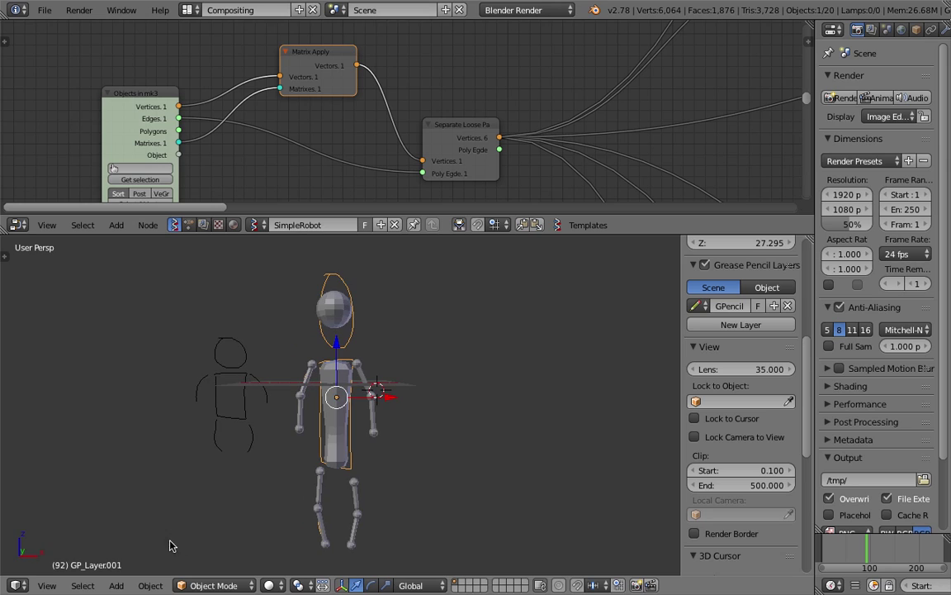
From the front view, draw a new grease pencil figure with head, torso, one raised arm, one bent arm and two bent legs.
left_click(46, 586)
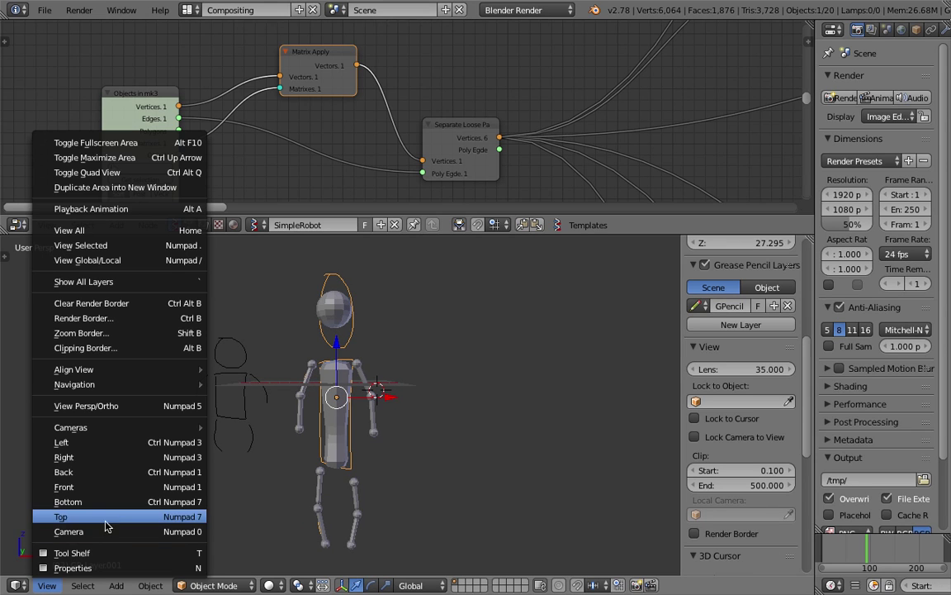
left_click(83, 486)
scroll(438, 400, "down", 3)
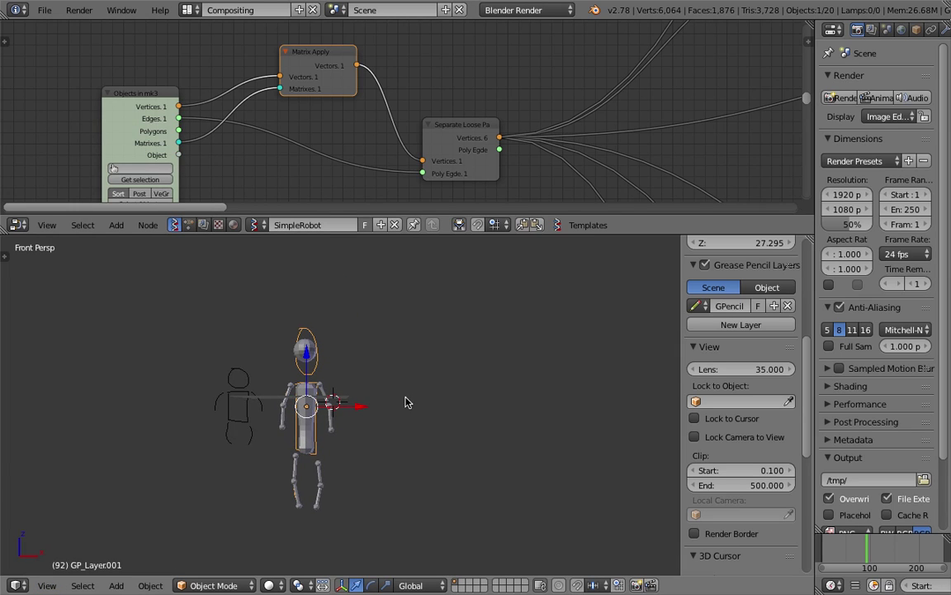
middle_click_drag(447, 393, 430, 383, "shift")
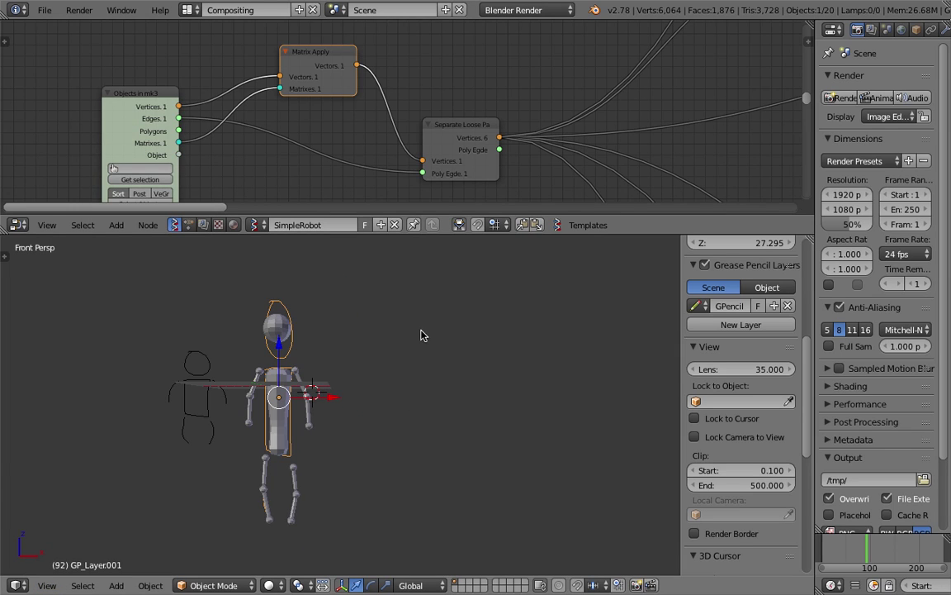
mouse_move(421, 330)
left_mouse_down()
mouse_move(418, 343)
mouse_move(422, 329)
mouse_move(461, 347)
mouse_move(436, 321)
mouse_move(420, 330)
left_mouse_up()
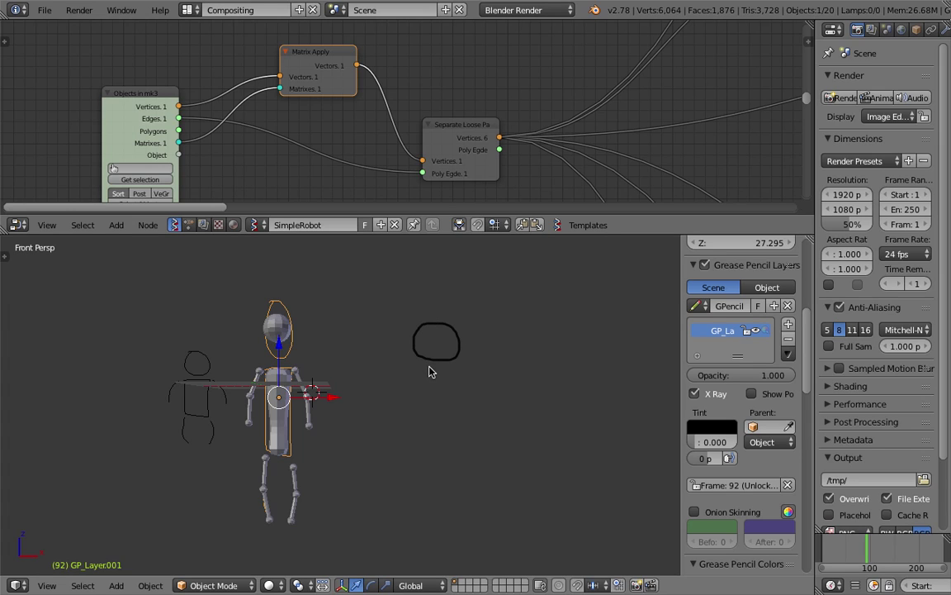
mouse_move(423, 370)
left_mouse_down()
mouse_move(454, 368)
mouse_move(455, 435)
mouse_move(431, 434)
mouse_move(398, 294)
left_mouse_up()
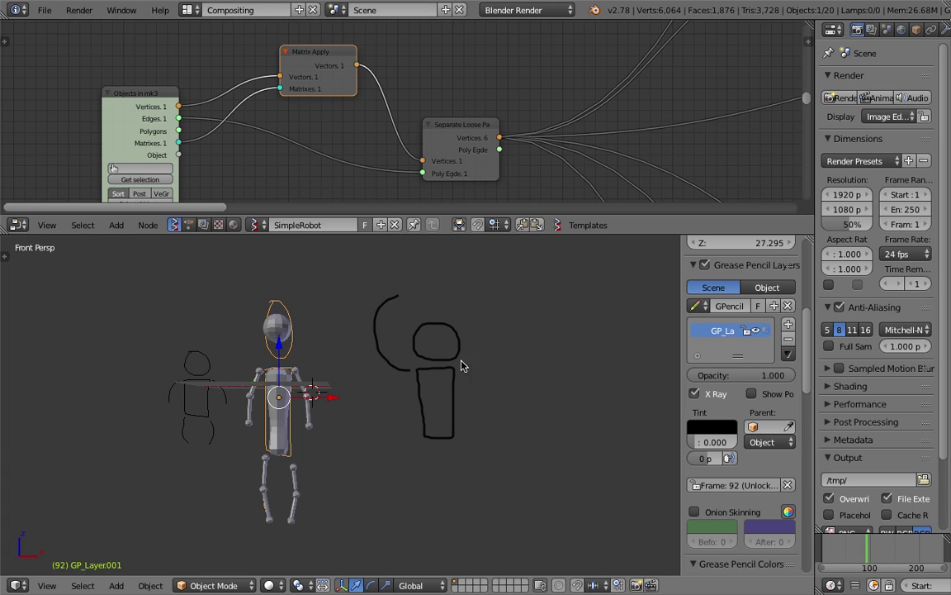
mouse_move(465, 363)
left_mouse_down()
mouse_move(497, 387)
mouse_move(505, 431)
left_mouse_up()
left_click_drag(425, 436, 401, 507)
left_click_drag(452, 440, 489, 501)
Convert the grease pencil drawing to an object and move the converted figure beside the original strokes.
key("space")
type("conver")
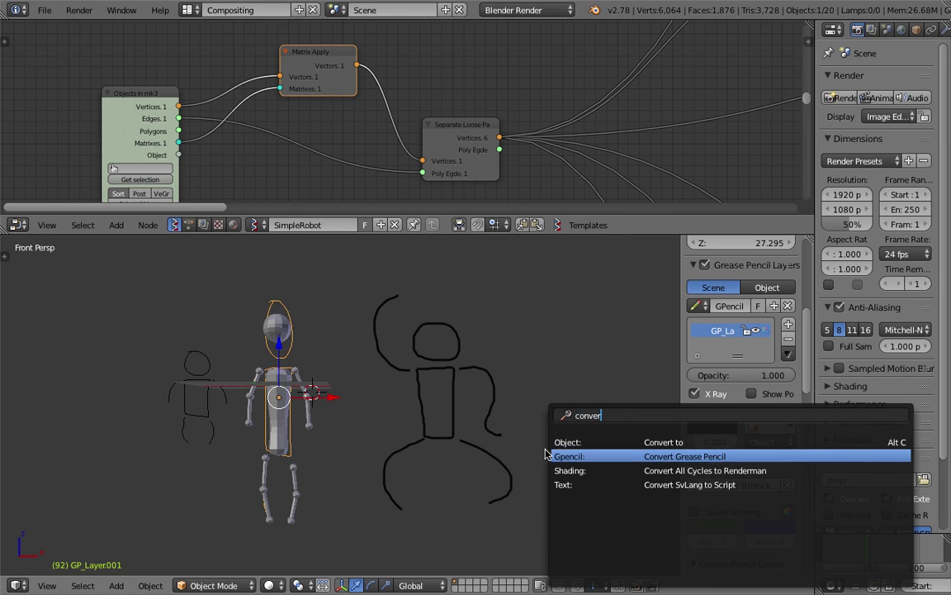
left_click(545, 455)
left_click(545, 454)
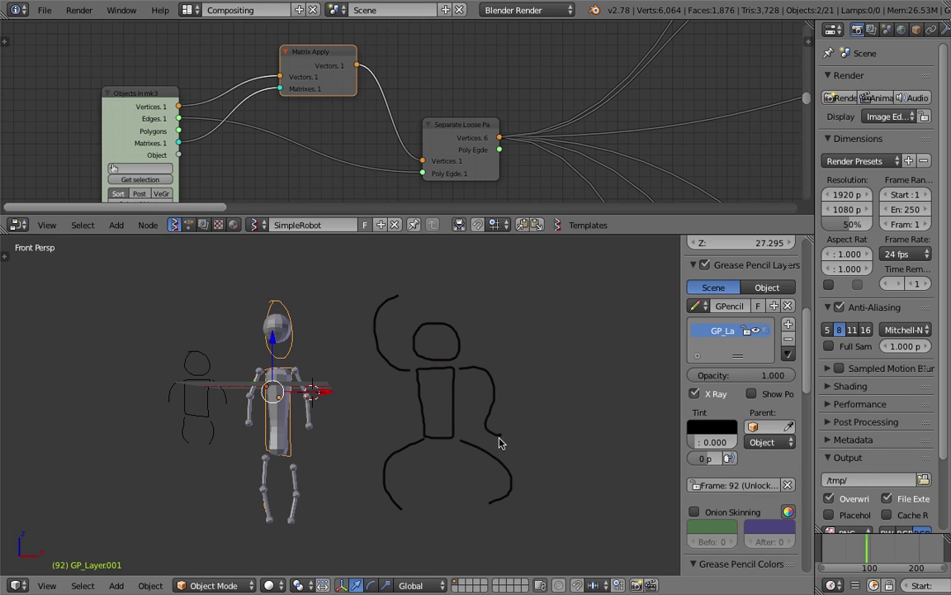
right_click(431, 371)
key("g")
left_click(570, 352)
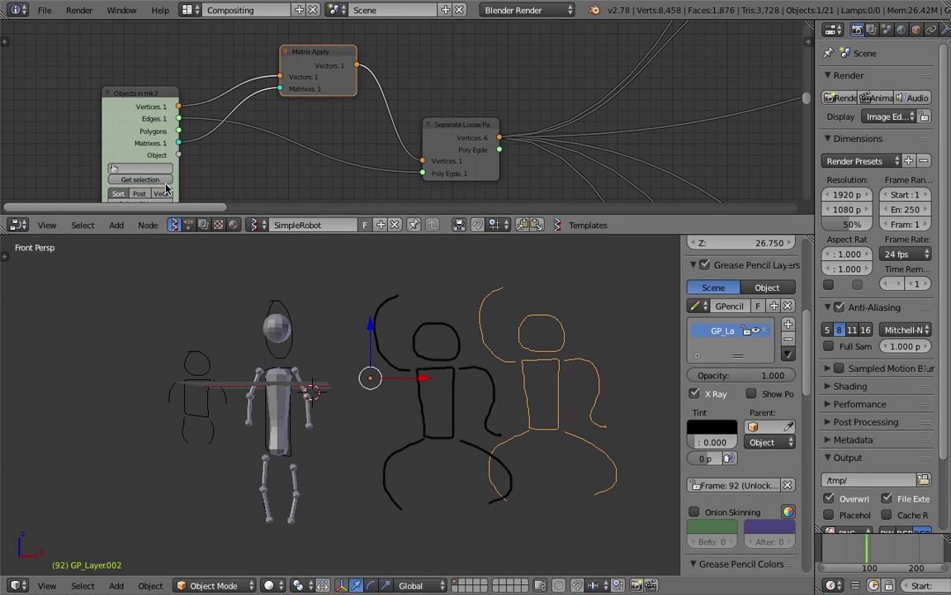
Load the converted raised-arm figure into the Objects in mk3 node as the robot's source.
left_click(165, 182)
scroll(438, 382, "up", 2)
middle_click_drag(590, 397, 402, 332, "shift")
scroll(446, 380, "up", 1)
scroll(398, 388, "down", 1)
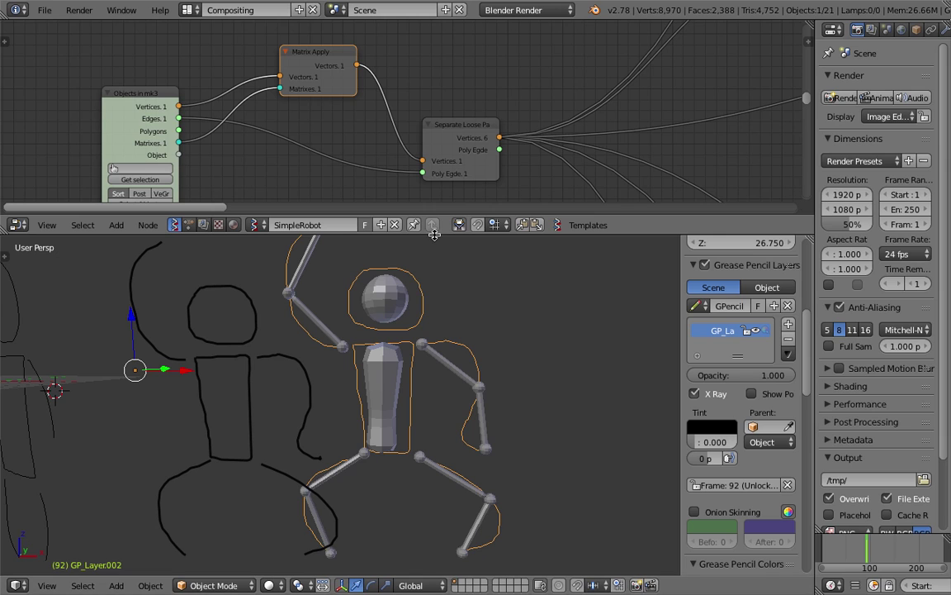
Enlarge the 3D view and select the robot's head, arm joints, leg joints and torso in turn to examine them as separate objects.
left_click_drag(434, 235, 433, 203)
right_click(413, 317)
middle_click_drag(413, 317, 378, 315)
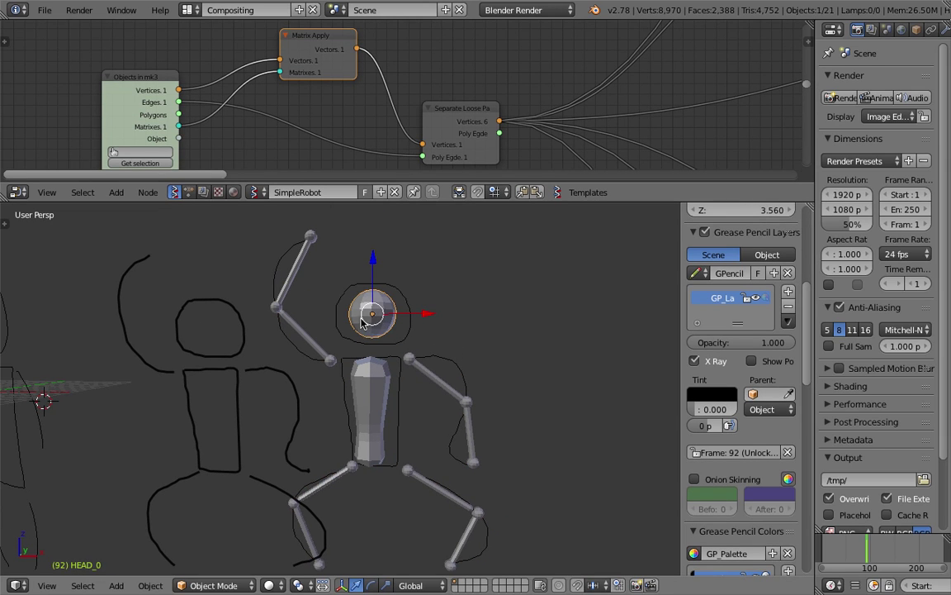
scroll(376, 353, "up", 1)
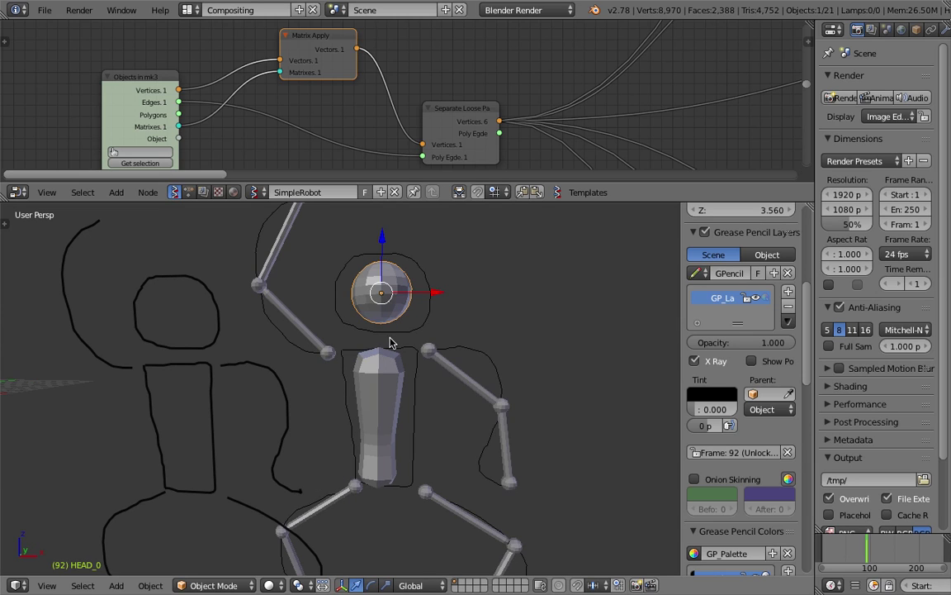
scroll(382, 344, "down", 1)
left_click(370, 374)
right_click(360, 374)
right_click(324, 355)
right_click(325, 350)
right_click(425, 370)
right_click(417, 365)
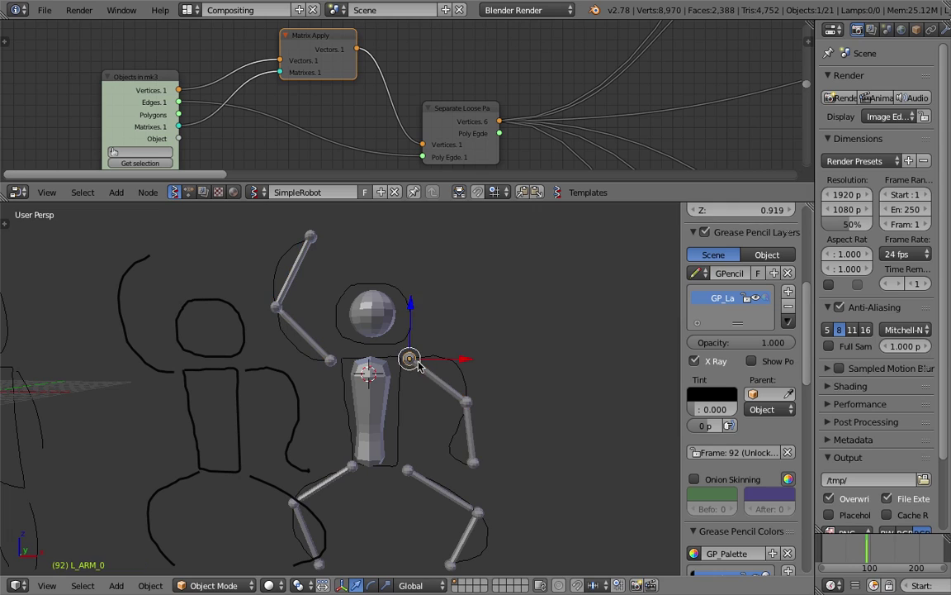
right_click(469, 432)
middle_click_drag(481, 469, 474, 419, "shift")
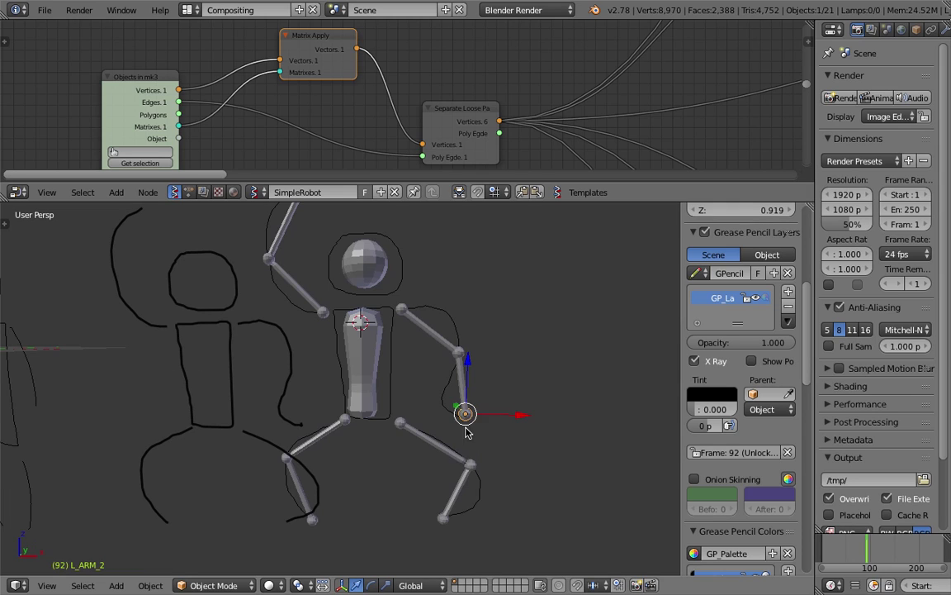
right_click(350, 402)
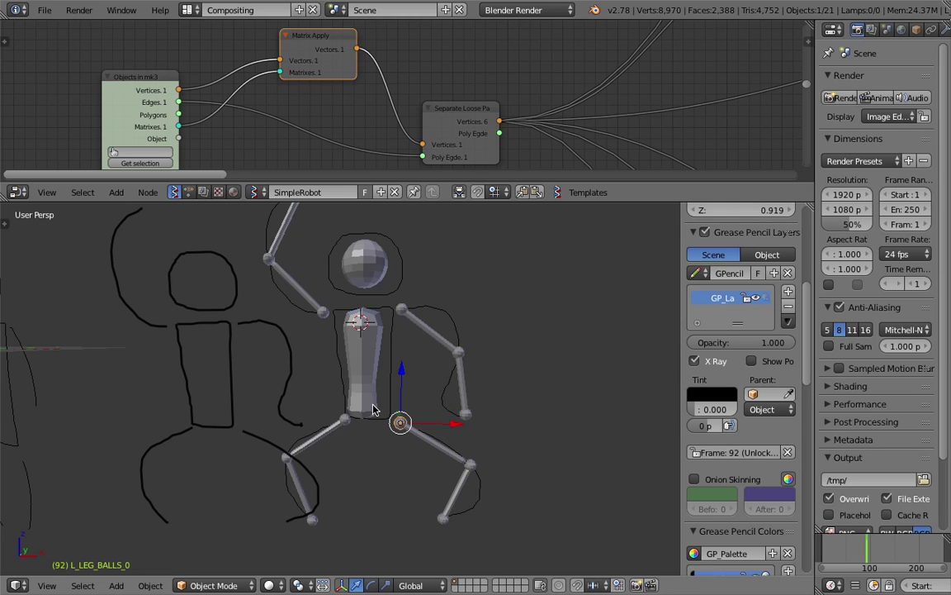
middle_click_drag(380, 403, 395, 388)
right_click(381, 381)
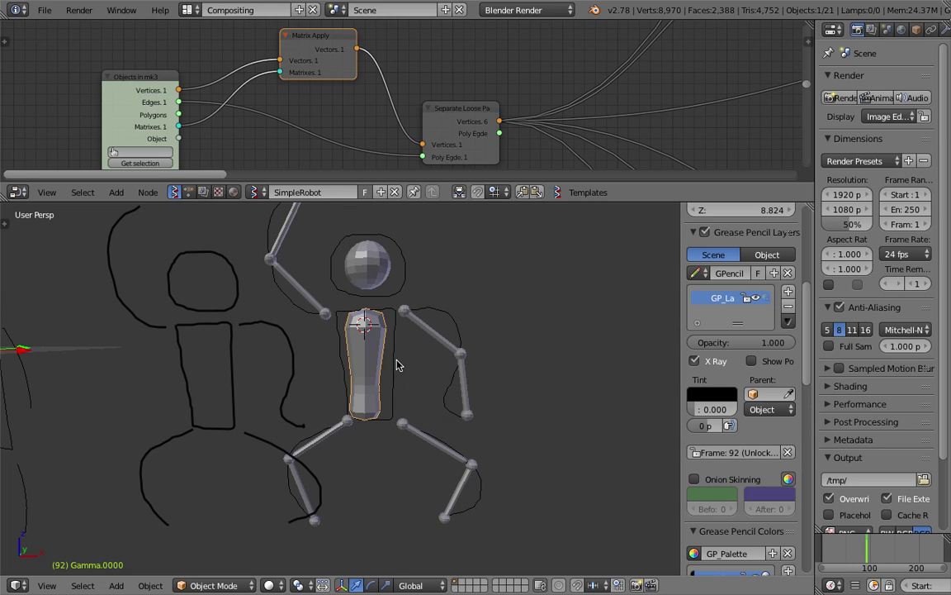
key("s")
right_click(381, 331)
Remove the old grease pencil layer and draw a new dancing figure with tilted torso, outstretched arms, one bent leg and one long leg.
mouse_move(393, 360)
middle_mouse_down()
mouse_move(386, 367)
mouse_move(414, 378)
mouse_move(350, 355)
middle_mouse_up()
scroll(410, 391, "down", 5)
scroll(397, 360, "up", 3)
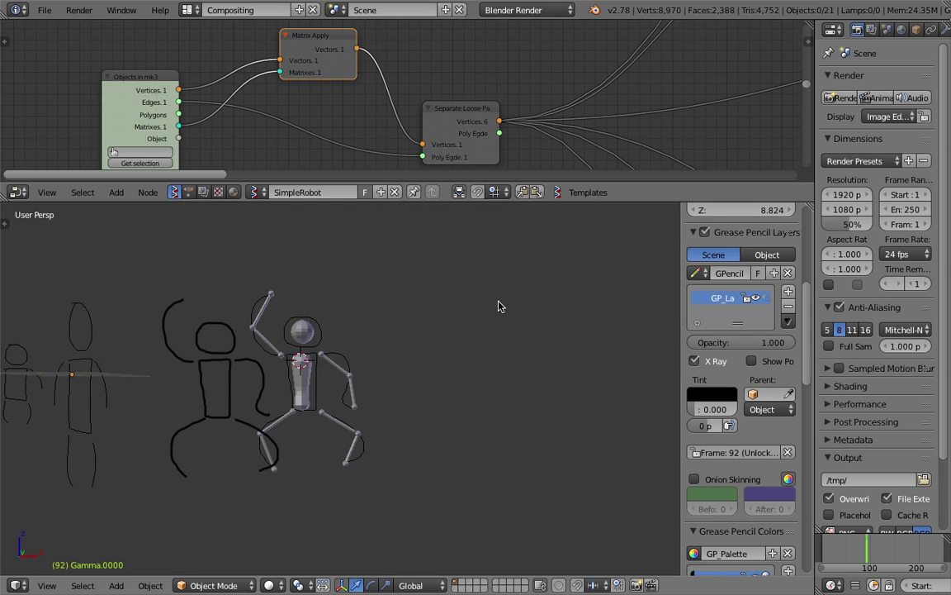
left_click(788, 307)
mouse_move(469, 285)
left_mouse_down()
mouse_move(483, 314)
mouse_move(480, 291)
mouse_move(463, 302)
left_mouse_up()
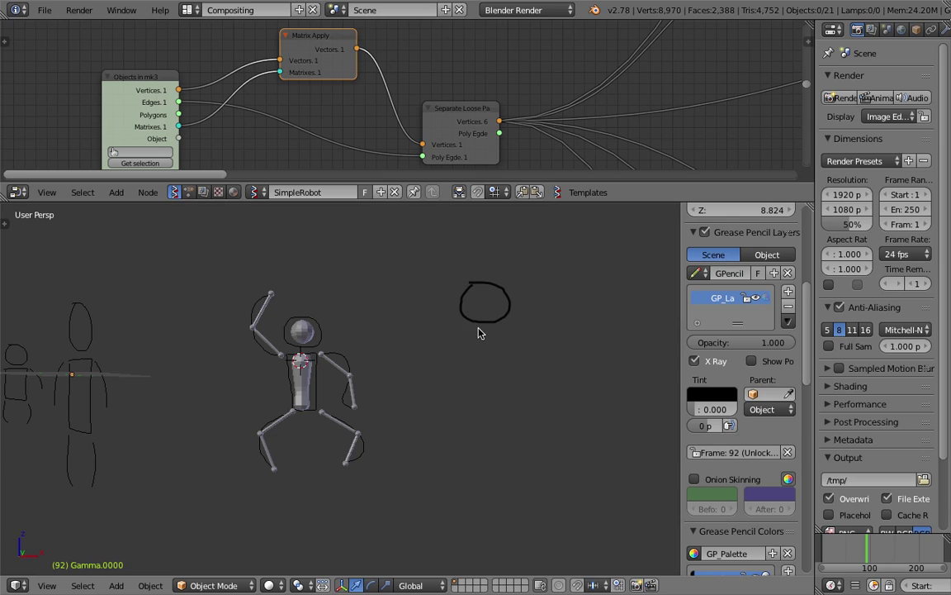
mouse_move(508, 328)
left_mouse_down()
mouse_move(515, 367)
mouse_move(484, 337)
left_mouse_up()
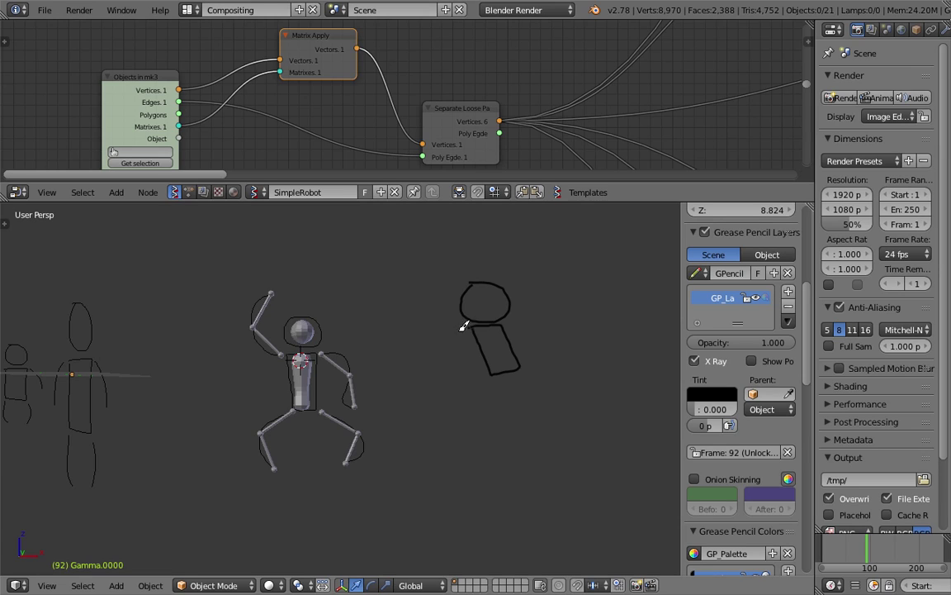
left_click_drag(507, 324, 579, 347)
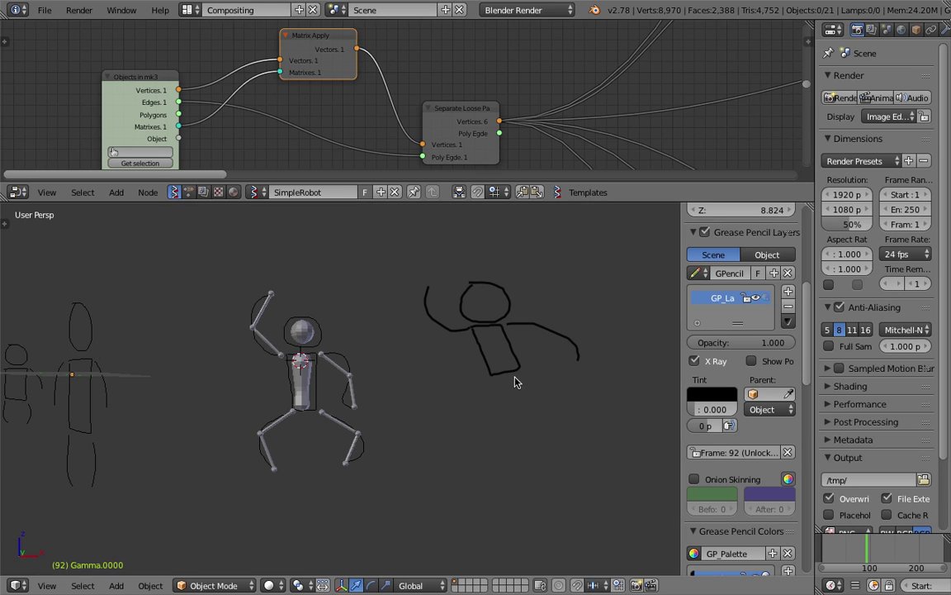
mouse_move(493, 377)
left_mouse_down()
mouse_move(474, 386)
mouse_move(489, 409)
left_mouse_up()
left_click_drag(520, 376, 509, 461)
Convert the dancing grease pencil figure to an object and use it as the robot's source.
left_click(557, 371)
key("space")
type("conv")
key("Return")
left_click(558, 372)
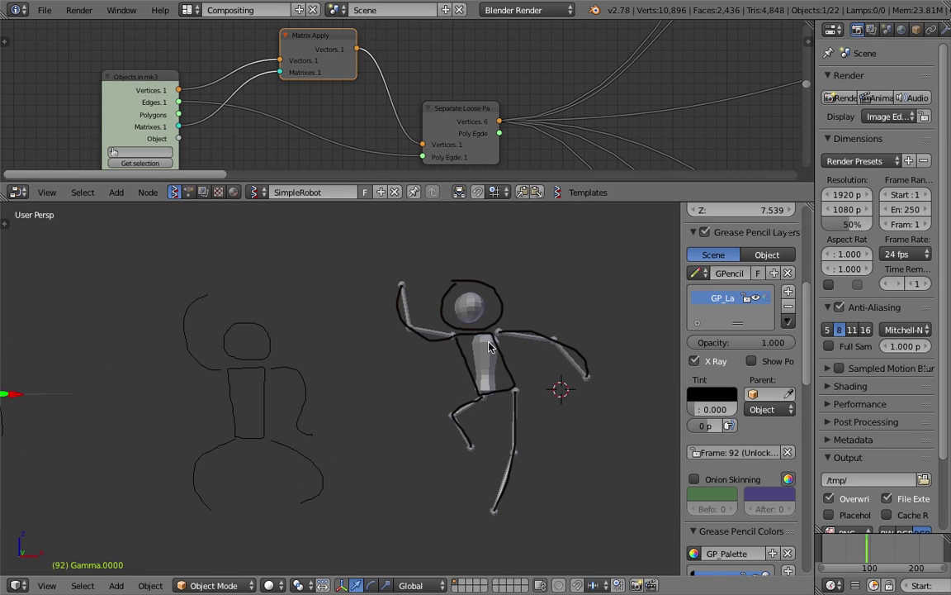
Select all parts of the dancing robot and duplicate them toward positive X.
scroll(490, 345, "down", 1)
key("a")
key("a")
key("a")
key("b")
left_click_drag(355, 270, 536, 506)
scroll(392, 402, "down", 1)
middle_click_drag(335, 385, 305, 386, "shift")
key("shift+d")
left_click(433, 382)
Delete the stick figure outline that was copied along with the duplicated robot.
middle_click_drag(514, 366, 427, 382, "shift")
scroll(427, 383, "up", 2)
right_click(499, 318)
key("x")
left_click(501, 317)
Select through the duplicated robot's leg and arm parts to examine them as individual objects.
middle_click_drag(513, 320, 456, 323, "shift")
mouse_move(467, 367)
middle_mouse_down()
mouse_move(410, 383)
mouse_move(408, 345)
mouse_move(540, 360)
mouse_move(569, 351)
mouse_move(446, 368)
mouse_move(504, 376)
mouse_move(493, 380)
middle_mouse_up()
right_click(425, 437)
right_click(422, 441)
right_click(394, 415)
right_click(424, 372)
right_click(430, 372)
right_click(406, 368)
right_click(405, 367)
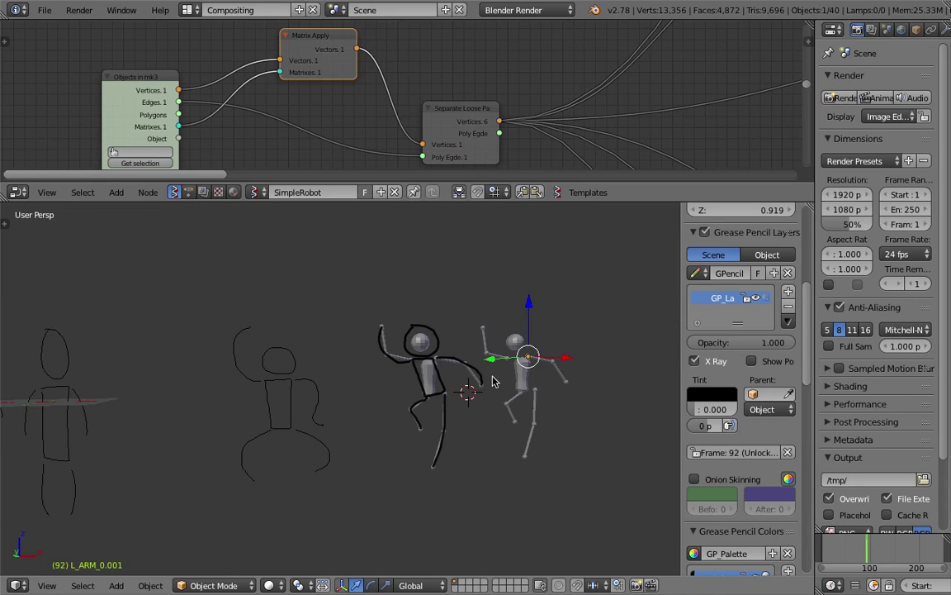
Select the duplicated robot's torso and examine its shape and surrounding limbs up close.
scroll(503, 381, "up", 3)
middle_click_drag(537, 364, 389, 345, "shift")
scroll(393, 345, "up", 2)
middle_click_drag(607, 309, 383, 332, "shift")
right_click(372, 353)
scroll(354, 339, "down", 1)
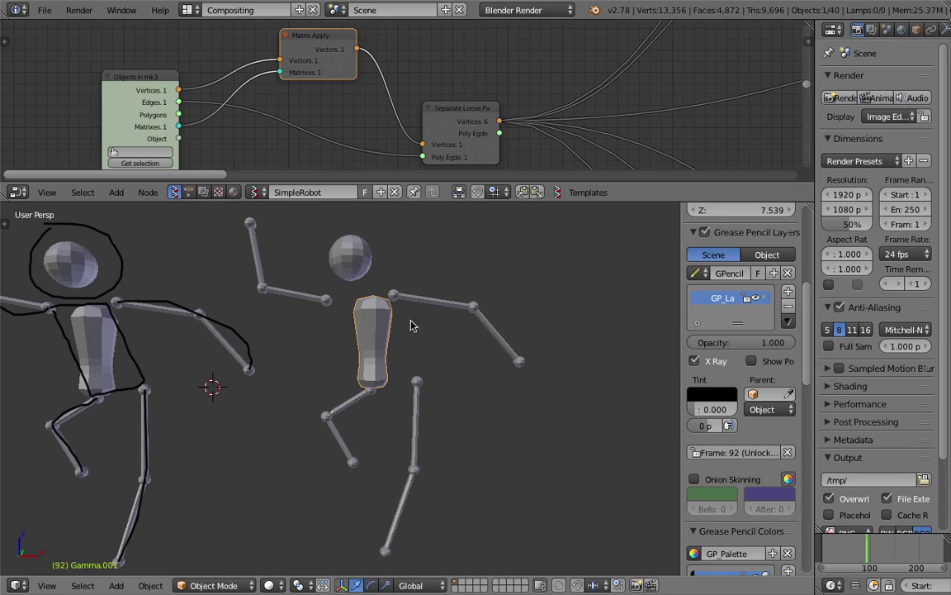
key("g")
key("Escape")
middle_click_drag(373, 328, 396, 326)
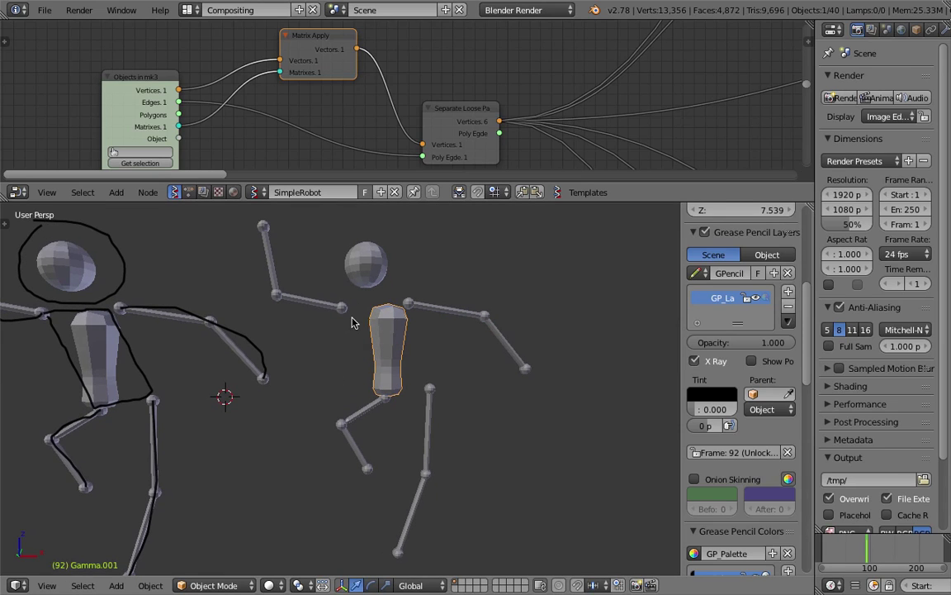
scroll(403, 324, "down", 3)
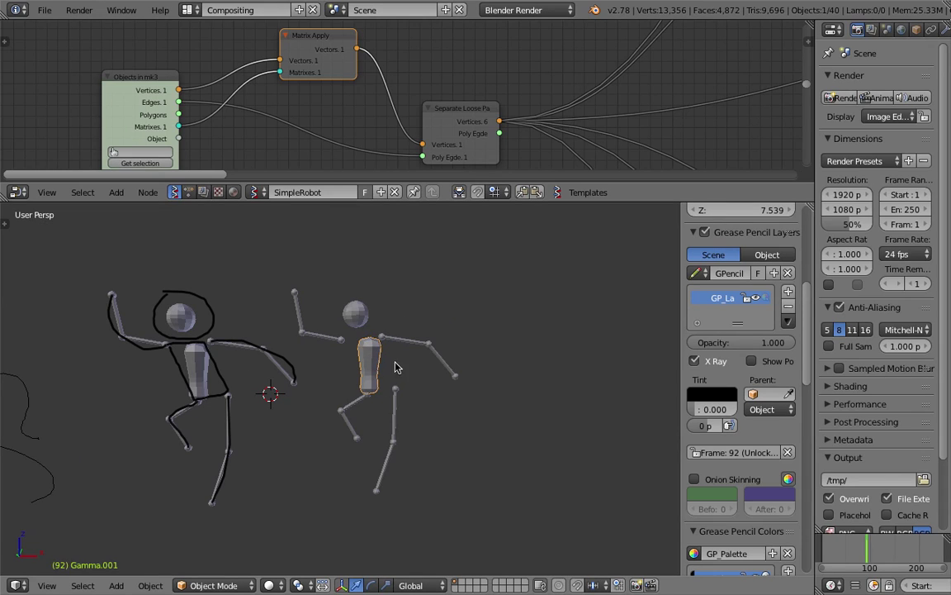
Select the duplicated robot's stretched-out arm, head and torso in turn to examine them as separate objects.
scroll(413, 367, "up", 2)
scroll(413, 368, "up", 3)
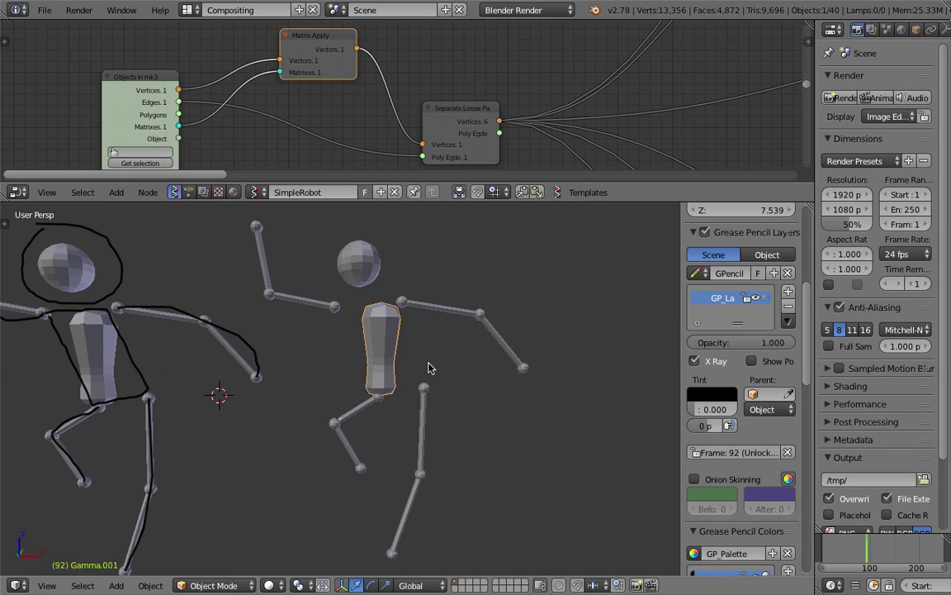
scroll(428, 368, "down", 2)
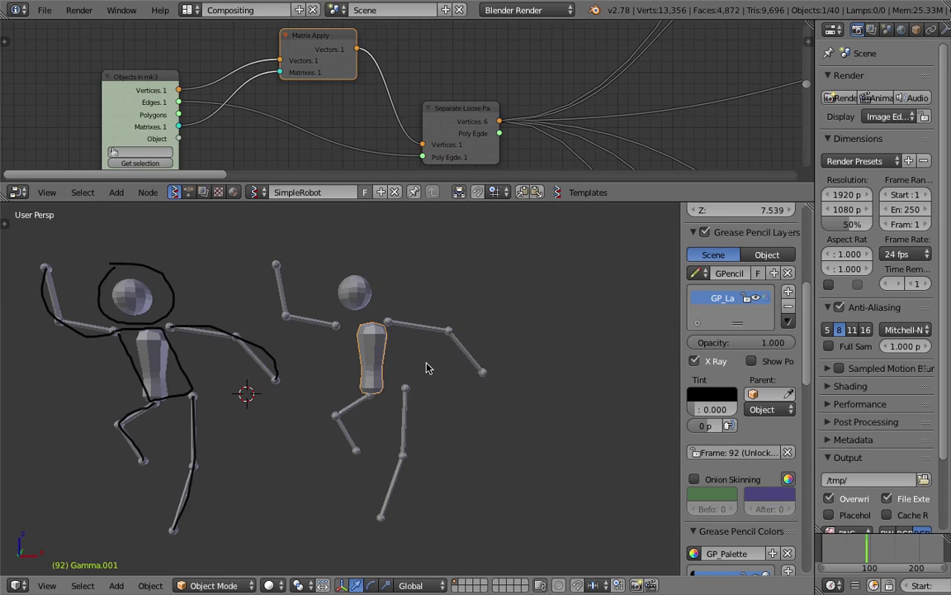
scroll(474, 323, "up", 2)
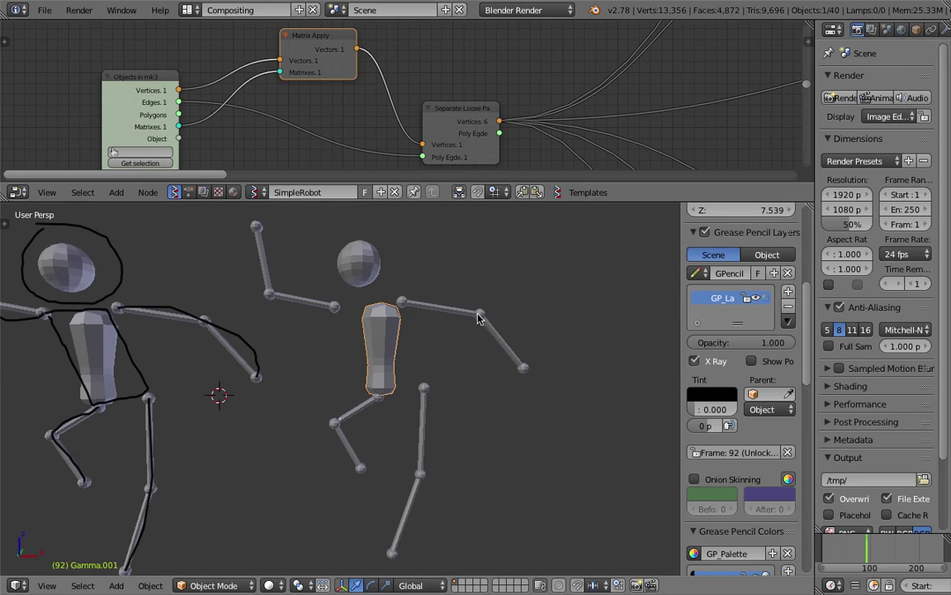
left_click(481, 315)
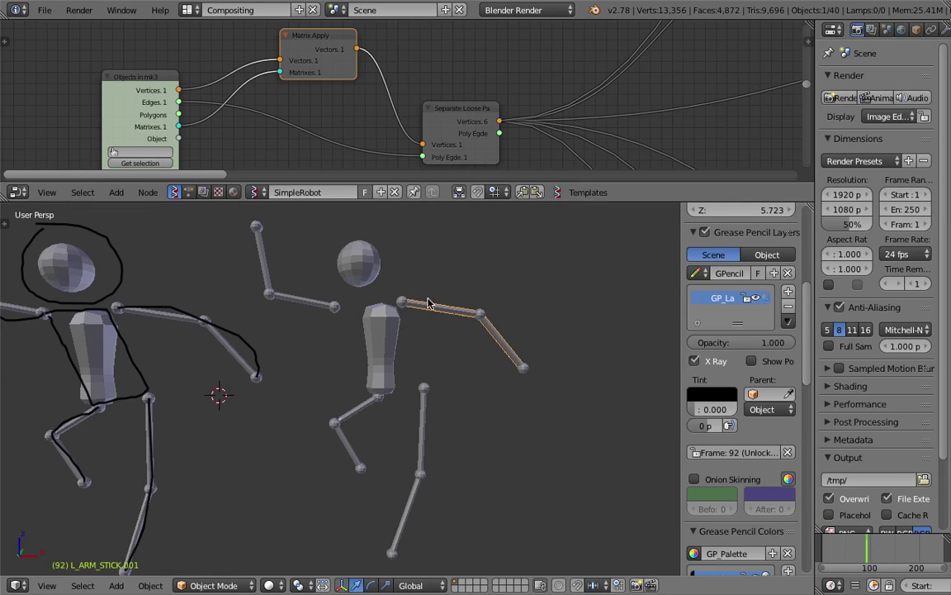
left_click(361, 261)
left_click(372, 338)
scroll(402, 346, "down", 1)
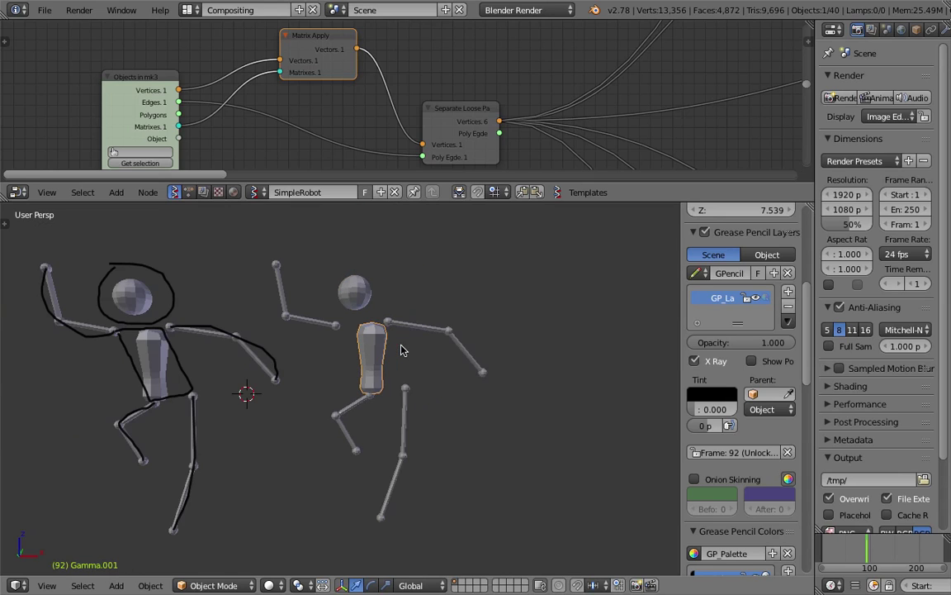
Survey the whole row of stick figures and robots, and examine the original dancing robot beside its duplicate.
middle_click_drag(206, 356, 212, 370)
scroll(211, 370, "down", 7)
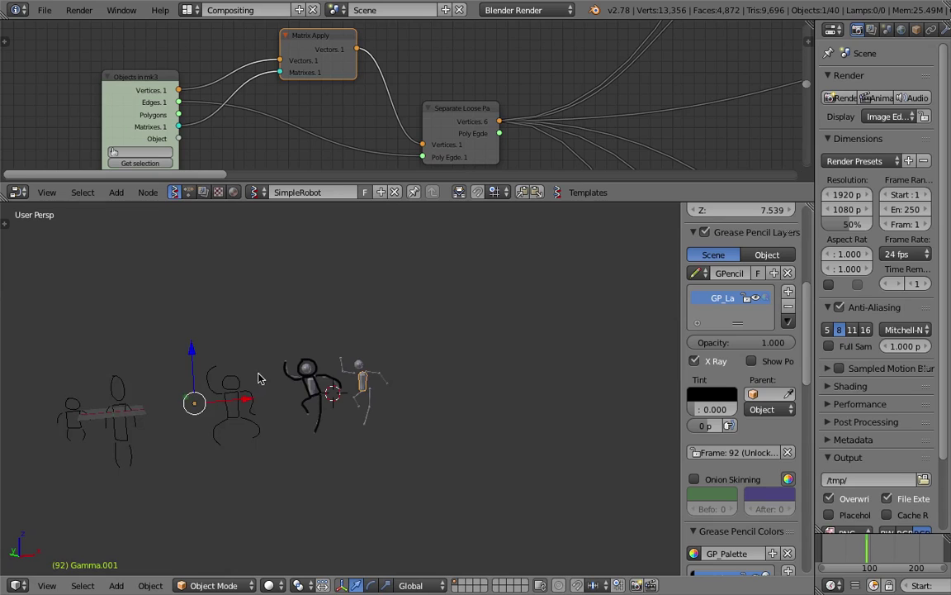
scroll(325, 361, "up", 5)
scroll(300, 357, "up", 1)
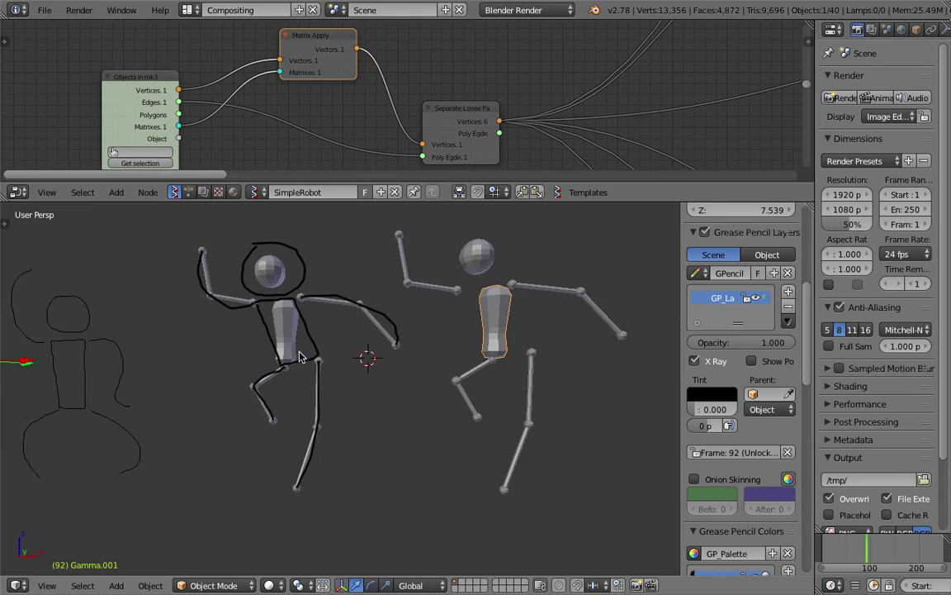